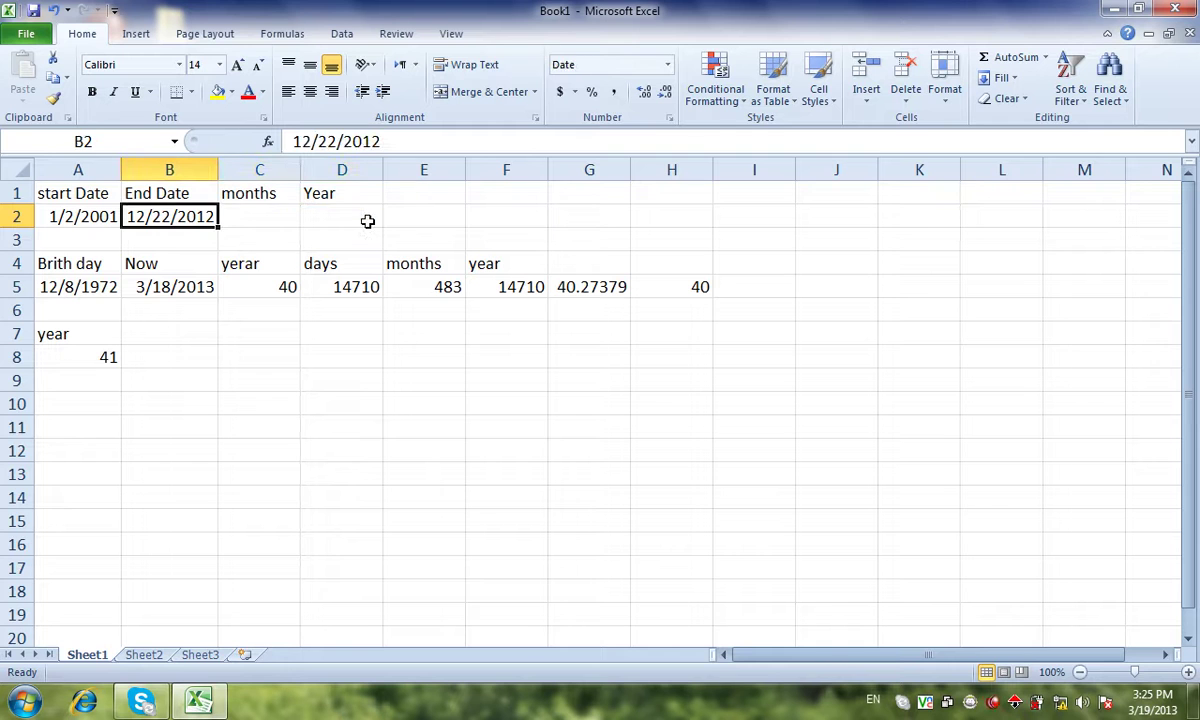
- Enter the formula =month(B2)-month(A2) in cell C2 to calculate the month difference between the start and end dates
{"action": "left_click", "coordinate": [275, 218]}
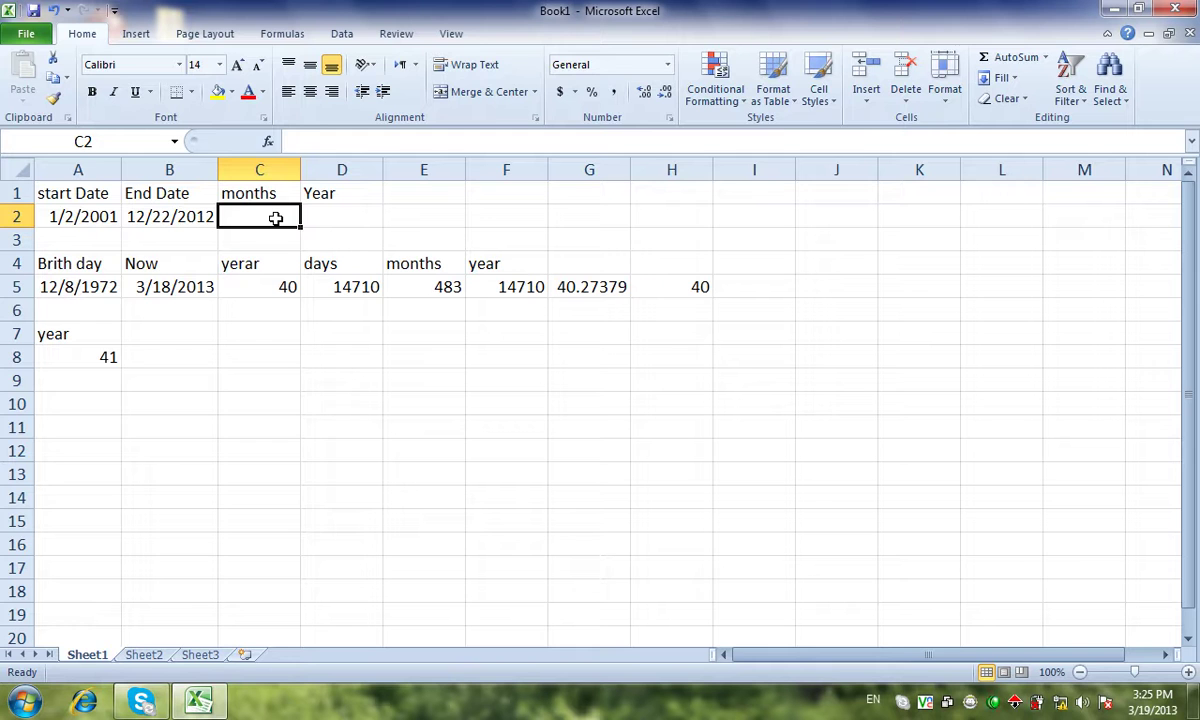
{"action": "type", "text": "="}
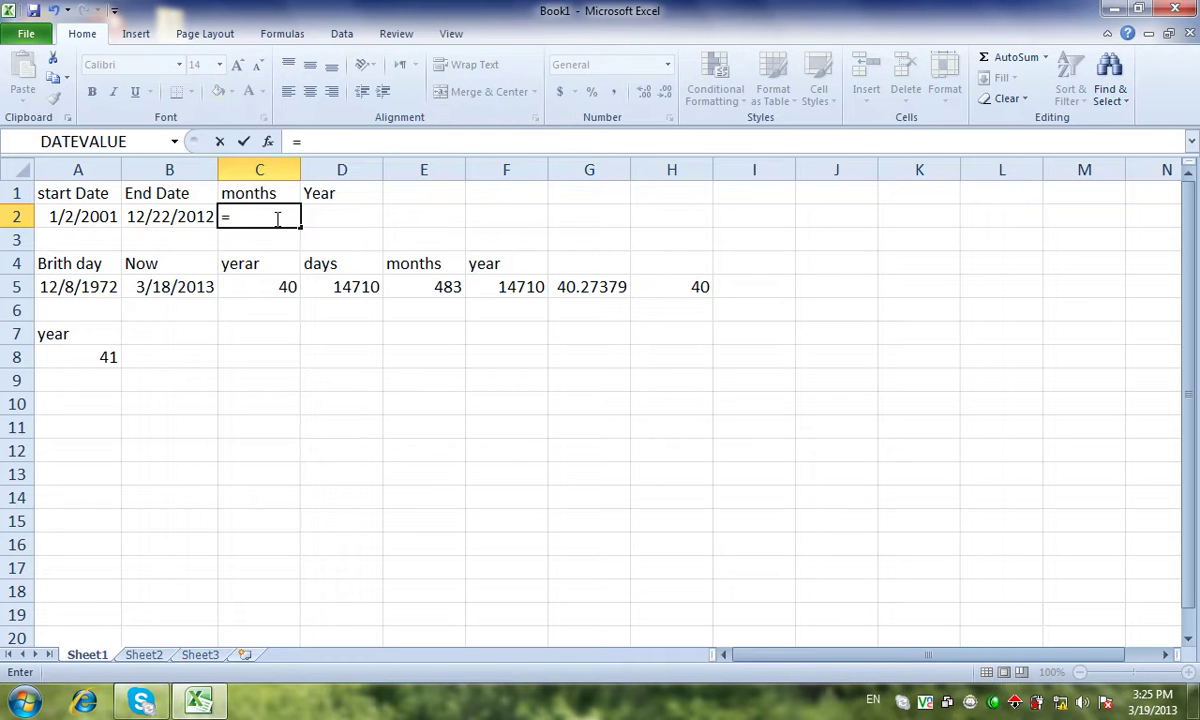
{"action": "type", "text": "month"}
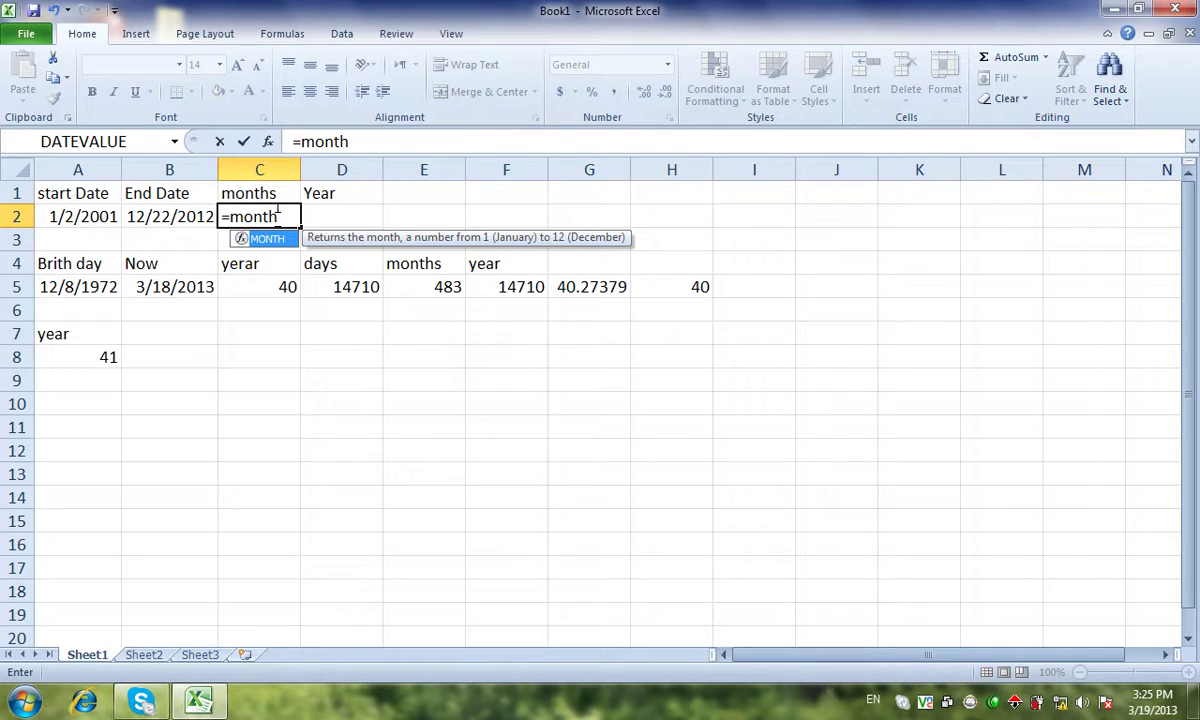
{"action": "type", "text": "("}
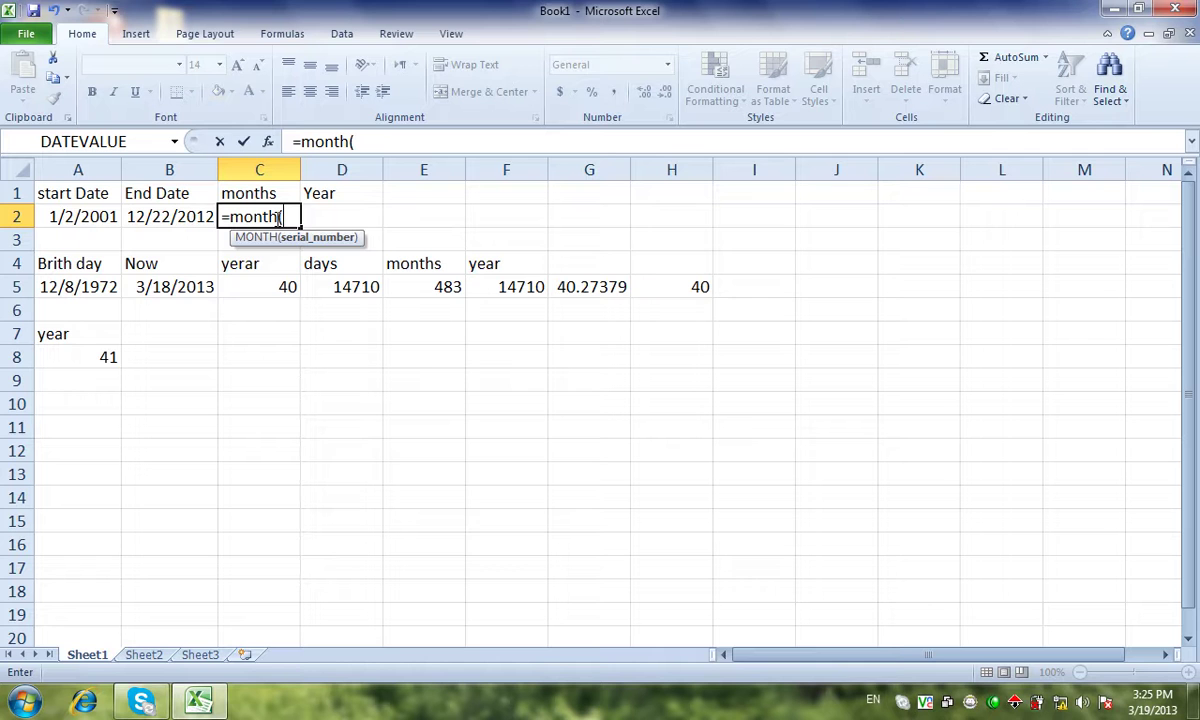
{"action": "left_click", "coordinate": [176, 222]}
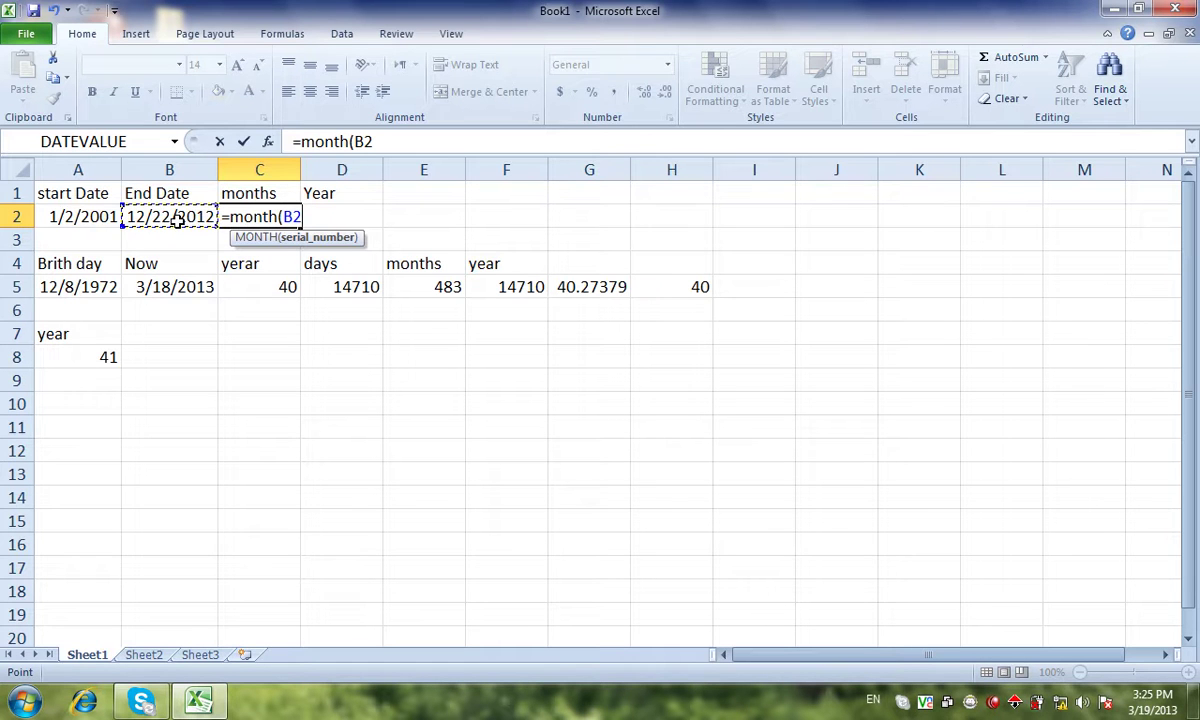
{"action": "type", "text": ")-"}
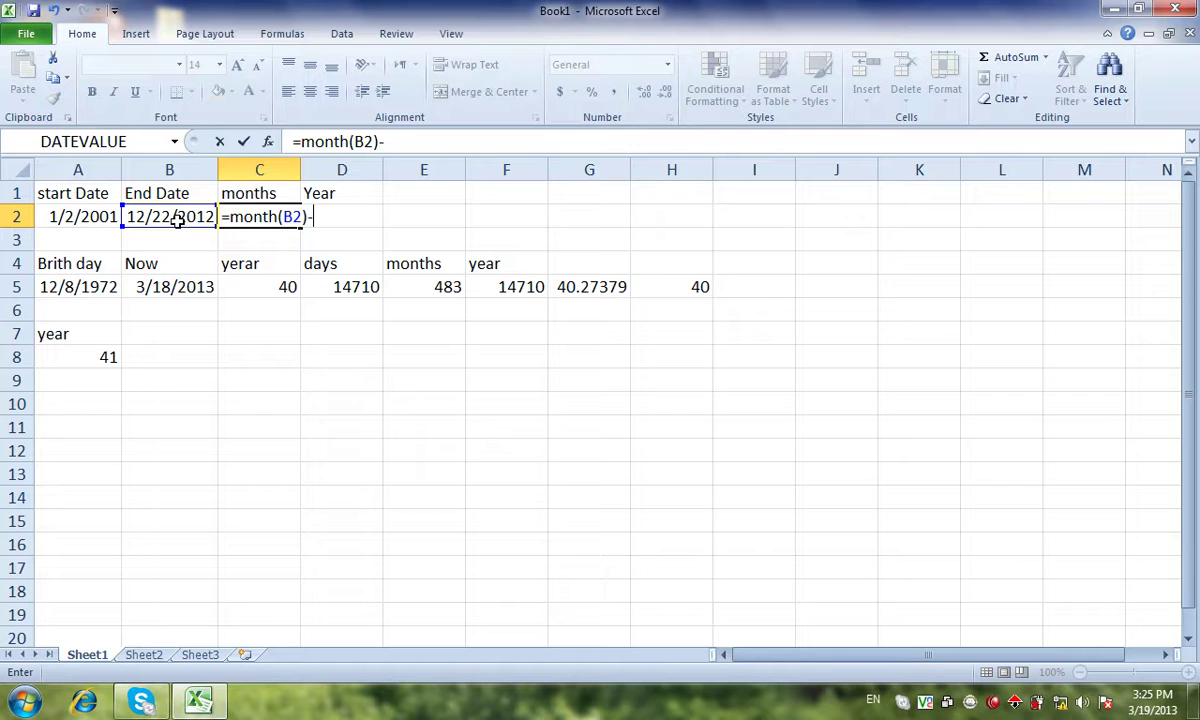
{"action": "type", "text": "month"}
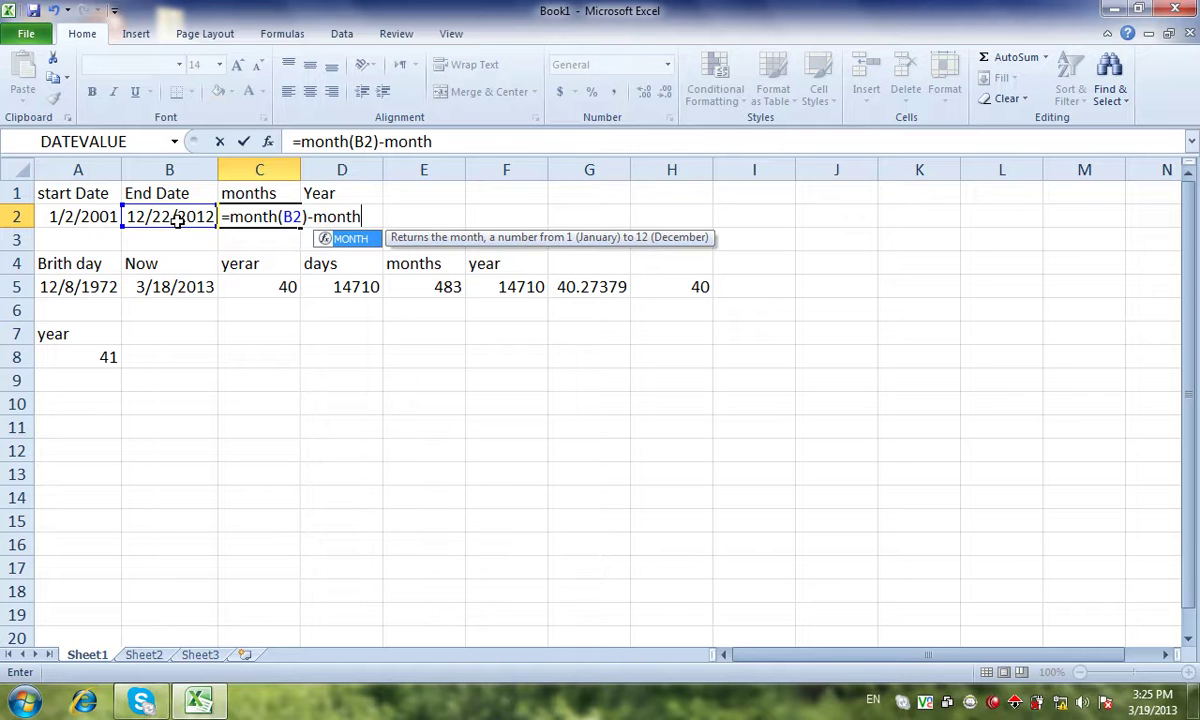
{"action": "type", "text": "("}
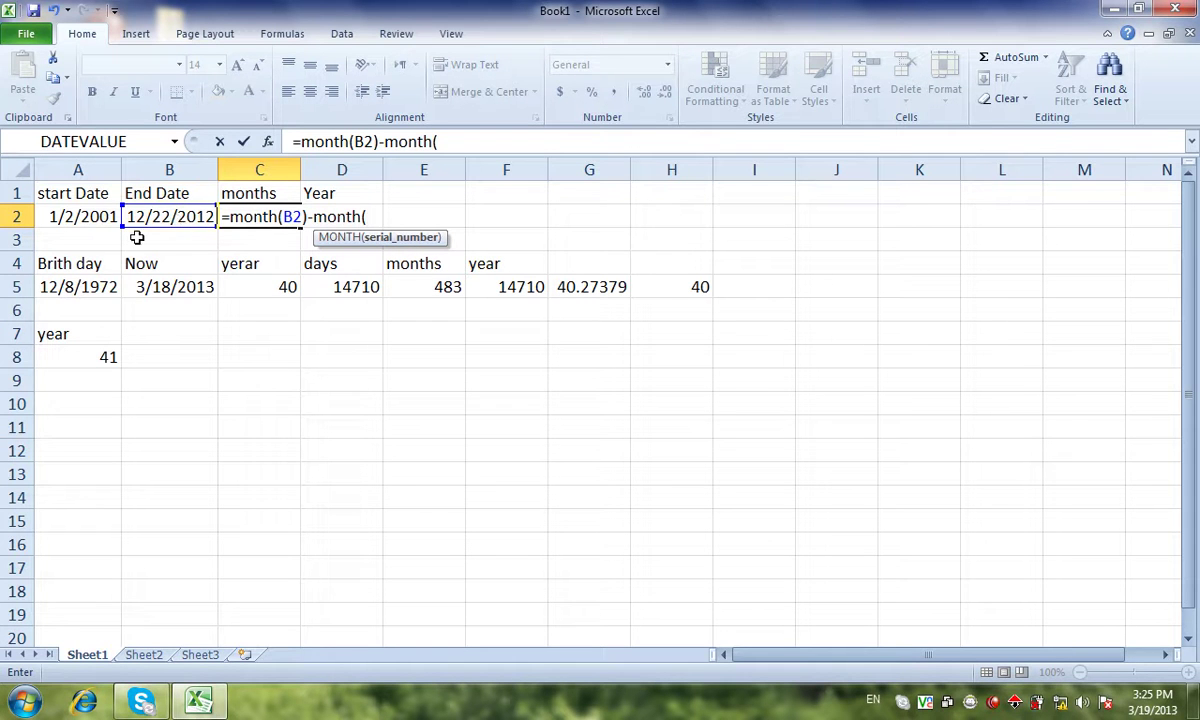
{"action": "left_click", "coordinate": [111, 224]}
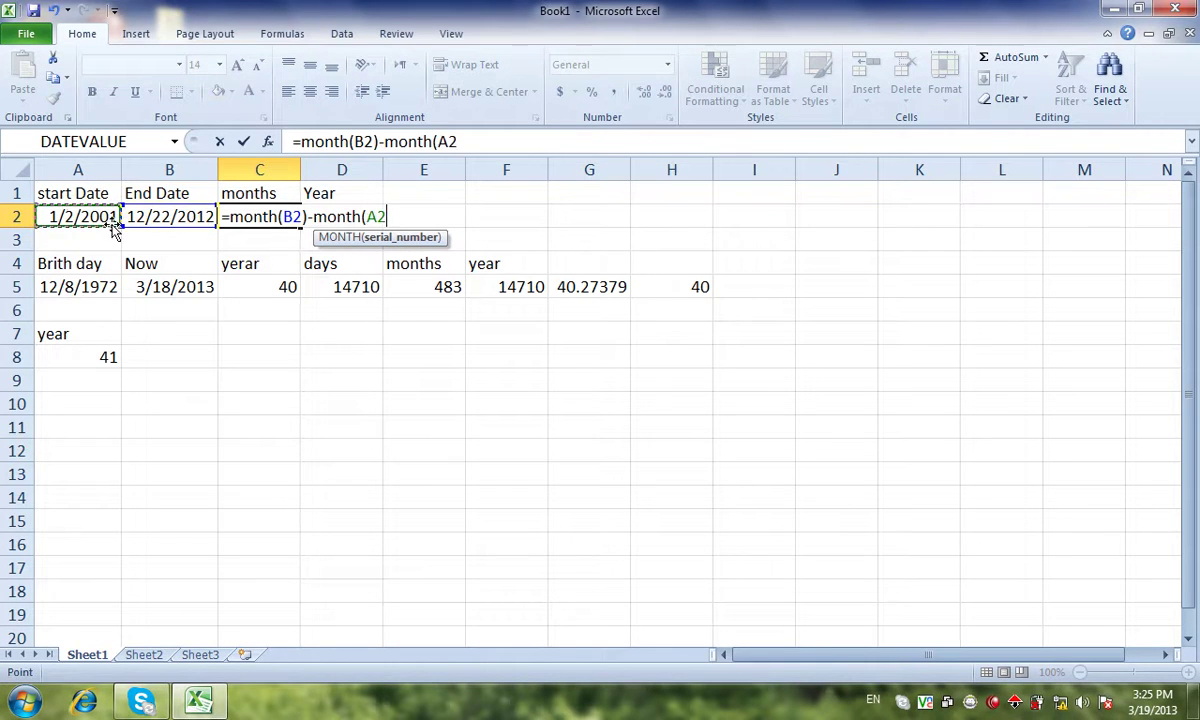
{"action": "type", "text": ")"}
{"action": "key", "text": "Return"}
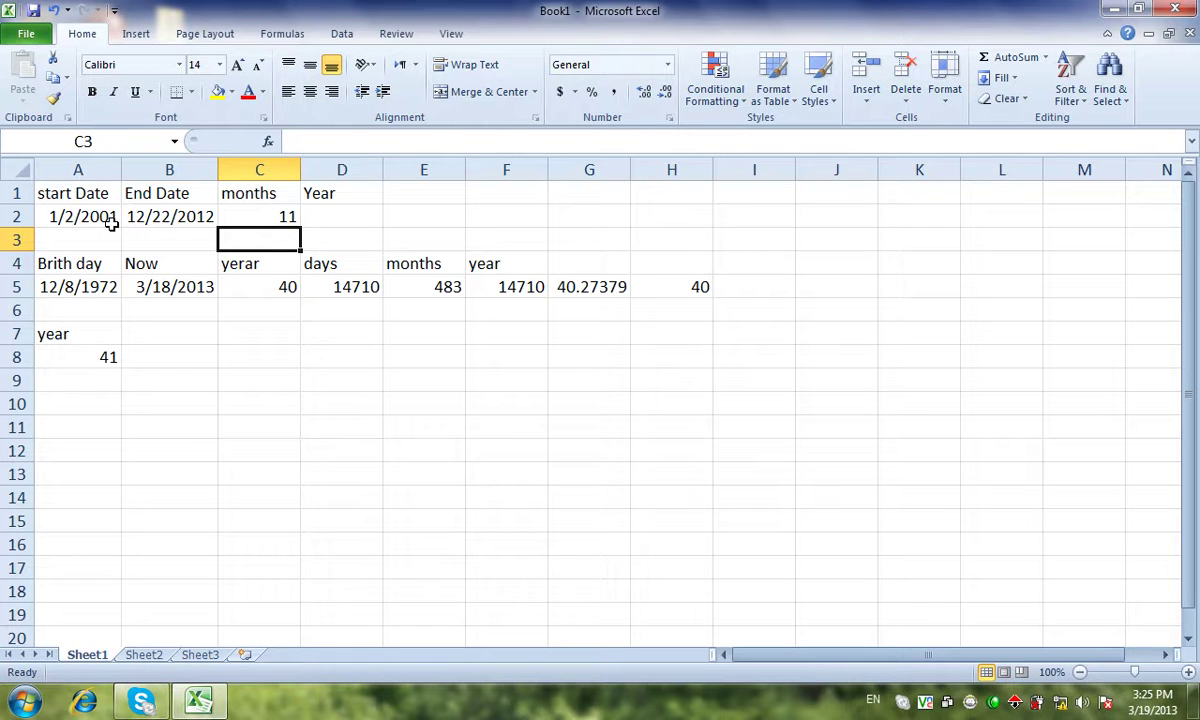
- Enter the formula =year(B2)-year(A2) in cell D2 to calculate the year difference between the start and end dates
{"action": "left_click", "coordinate": [335, 214]}
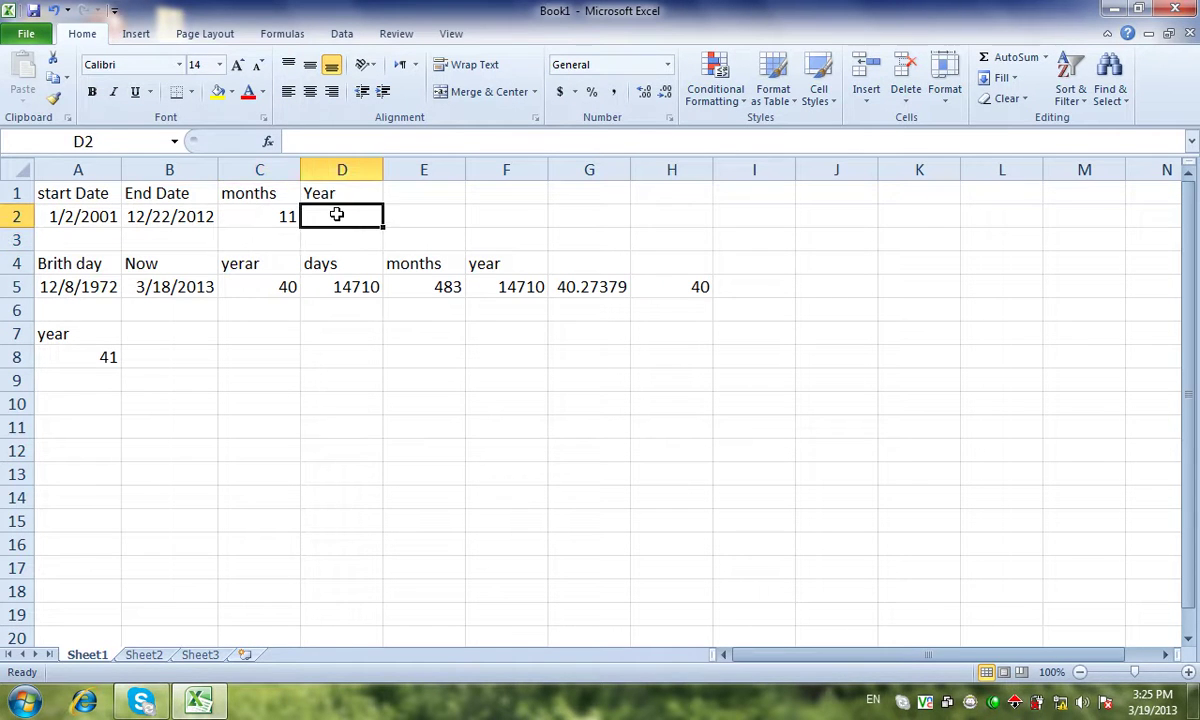
{"action": "left_click", "coordinate": [66, 219]}
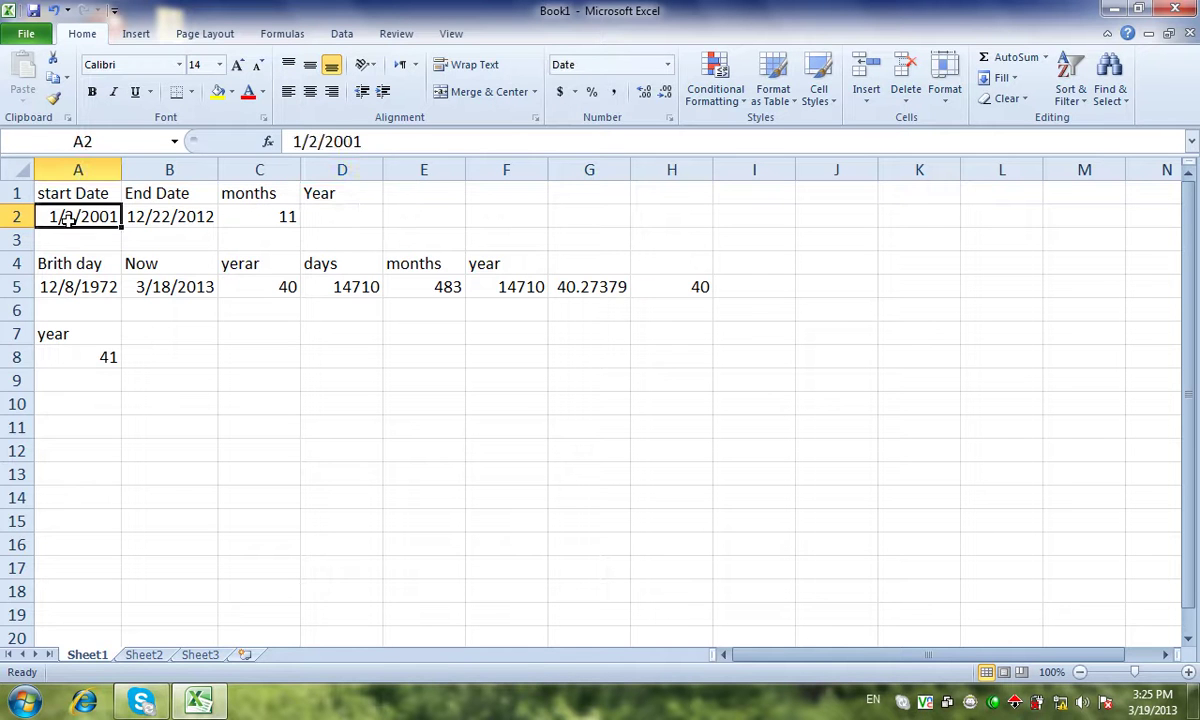
{"action": "left_click", "coordinate": [149, 222]}
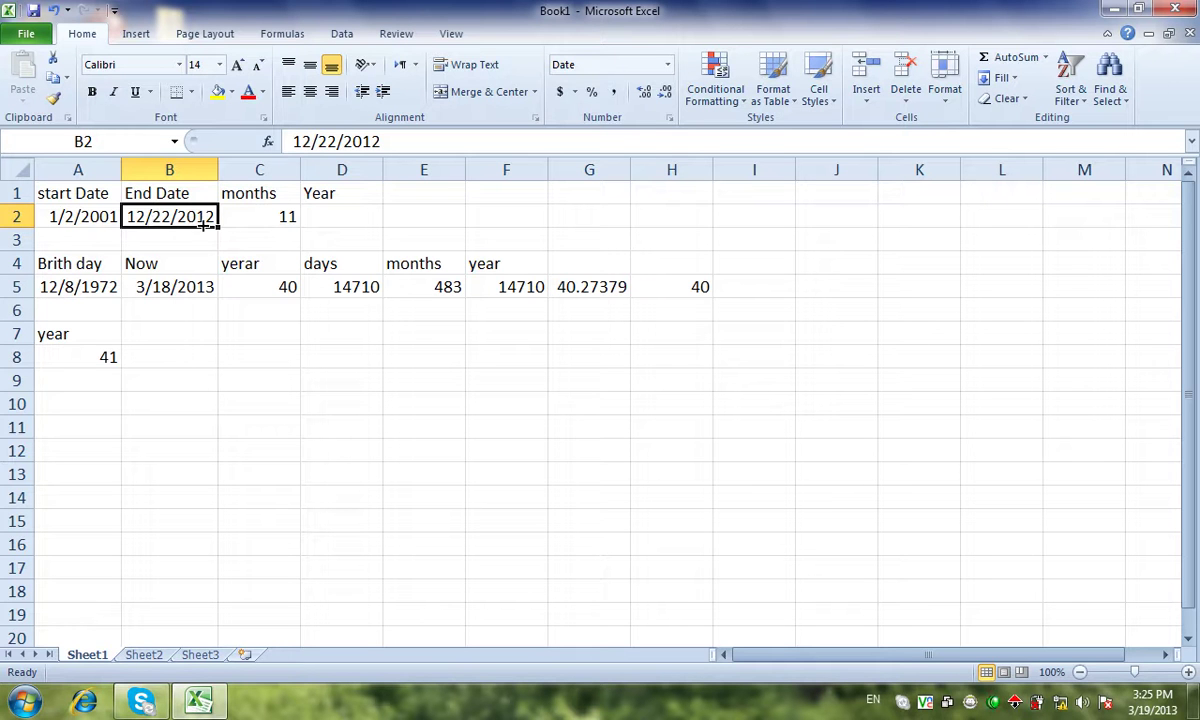
{"action": "left_click", "coordinate": [351, 213]}
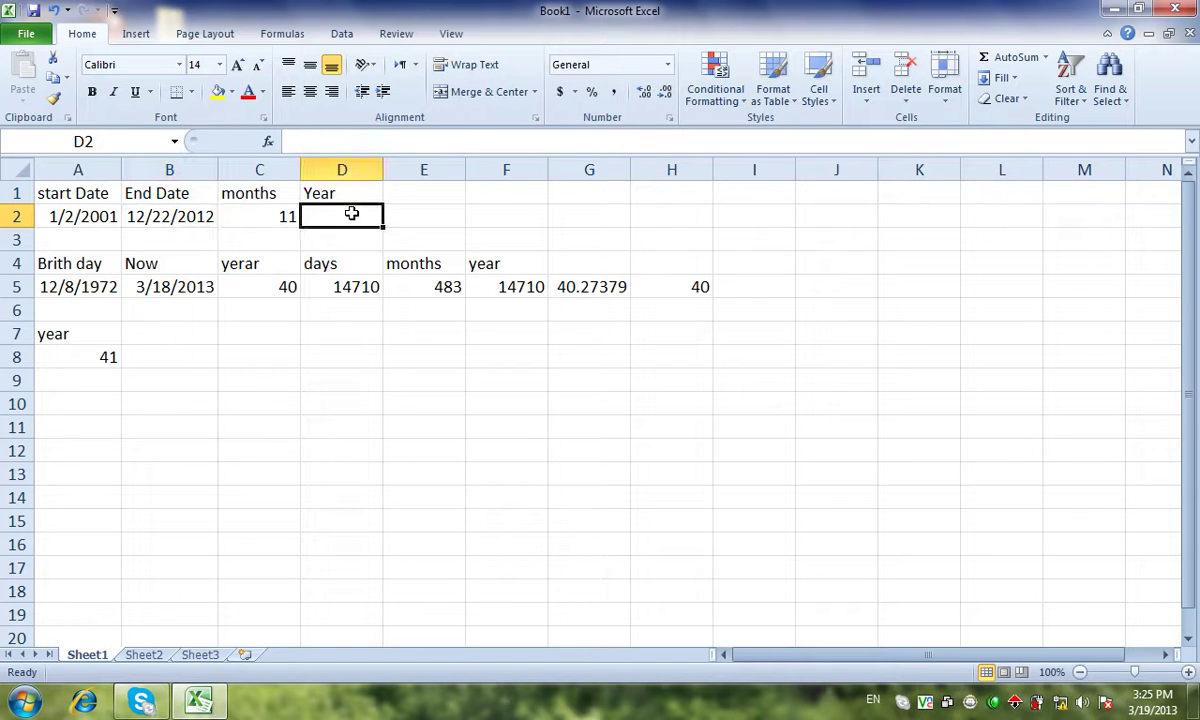
{"action": "type", "text": "=year"}
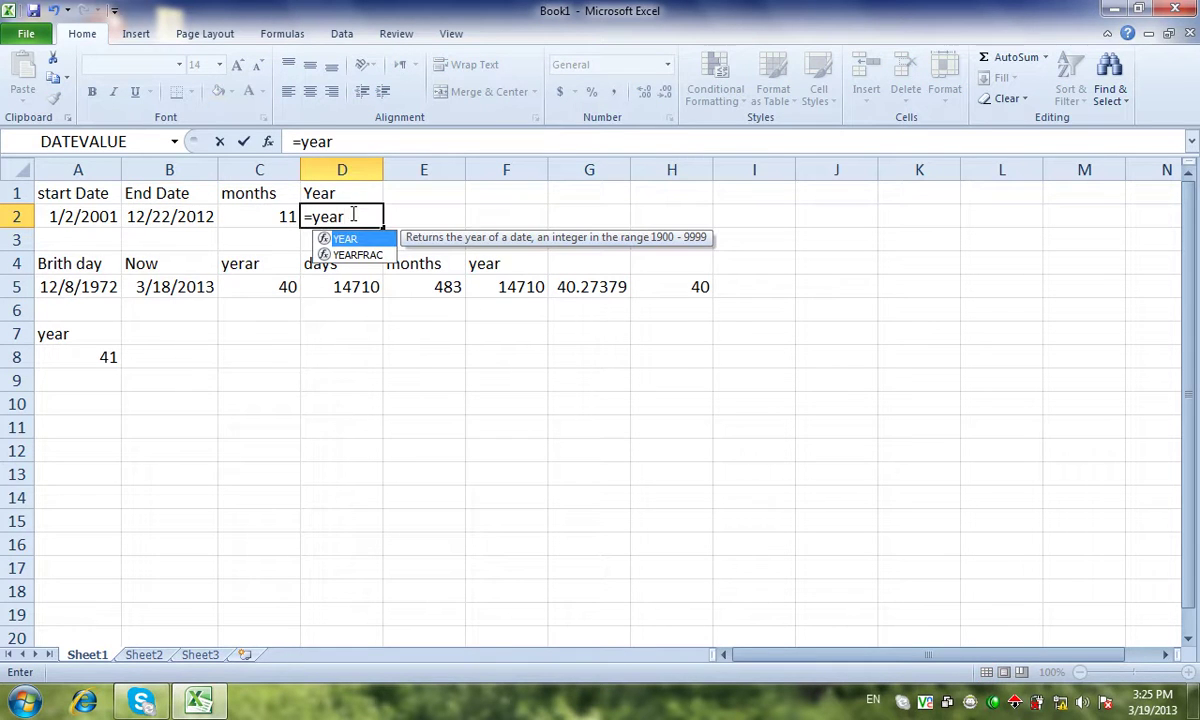
{"action": "type", "text": "("}
{"action": "left_click", "coordinate": [176, 212]}
{"action": "type", "text": ")-year("}
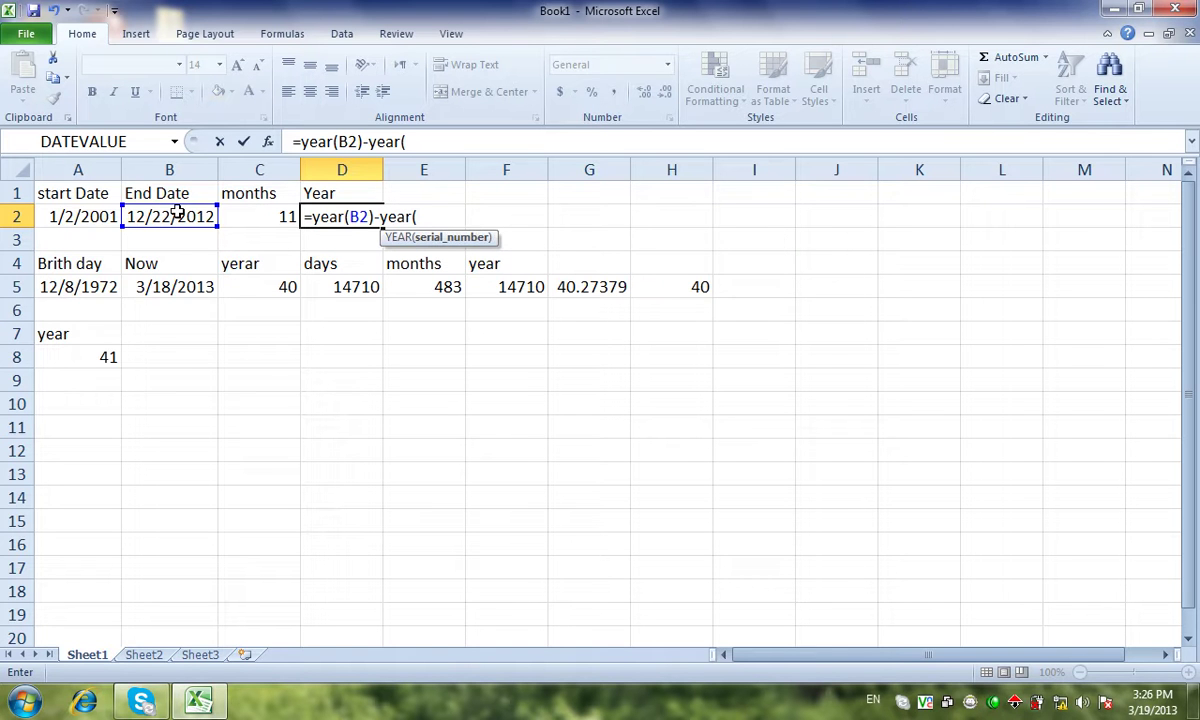
{"action": "left_click", "coordinate": [94, 215]}
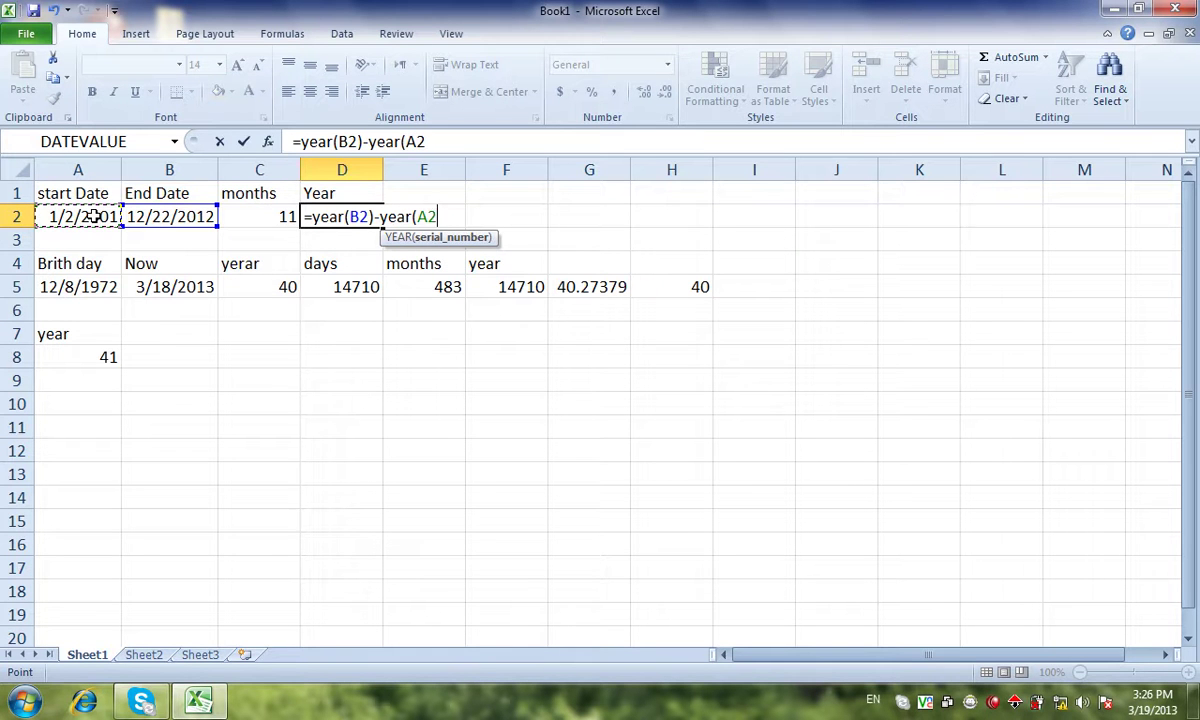
{"action": "type", "text": ")"}
{"action": "key", "text": "Return"}
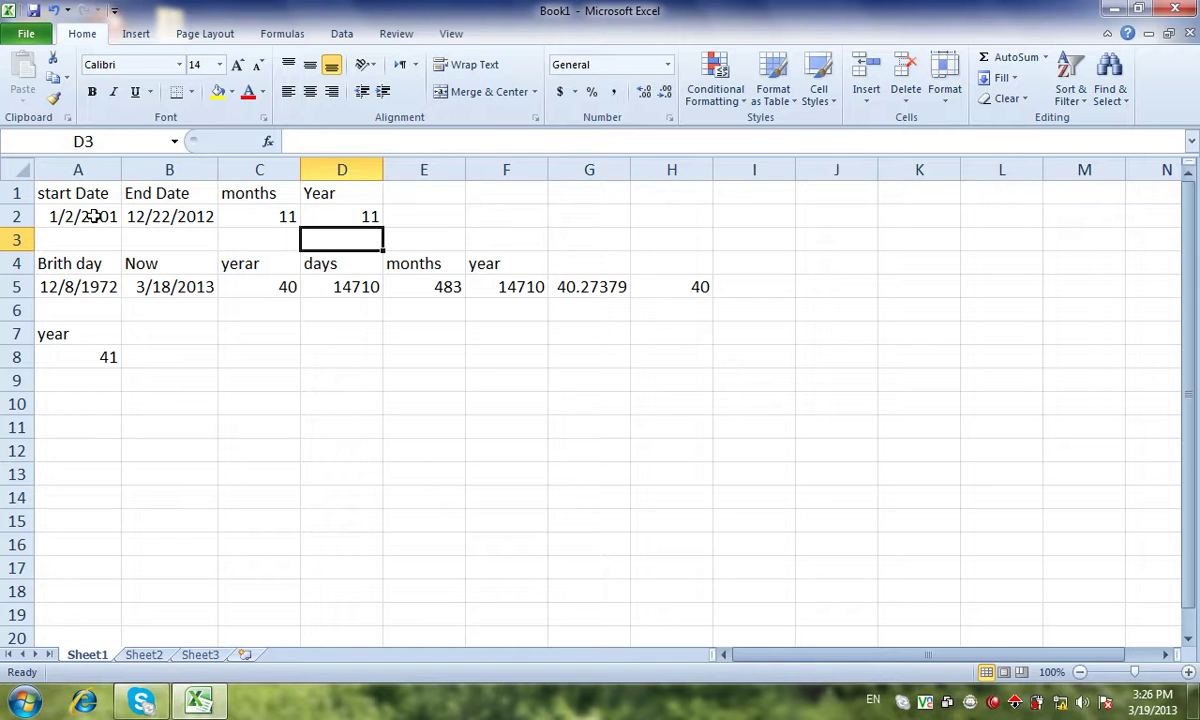
- Clear the formula in C5 and replace the Now date in B5 with the current date, 3/19/2013
{"action": "left_click", "coordinate": [252, 287]}
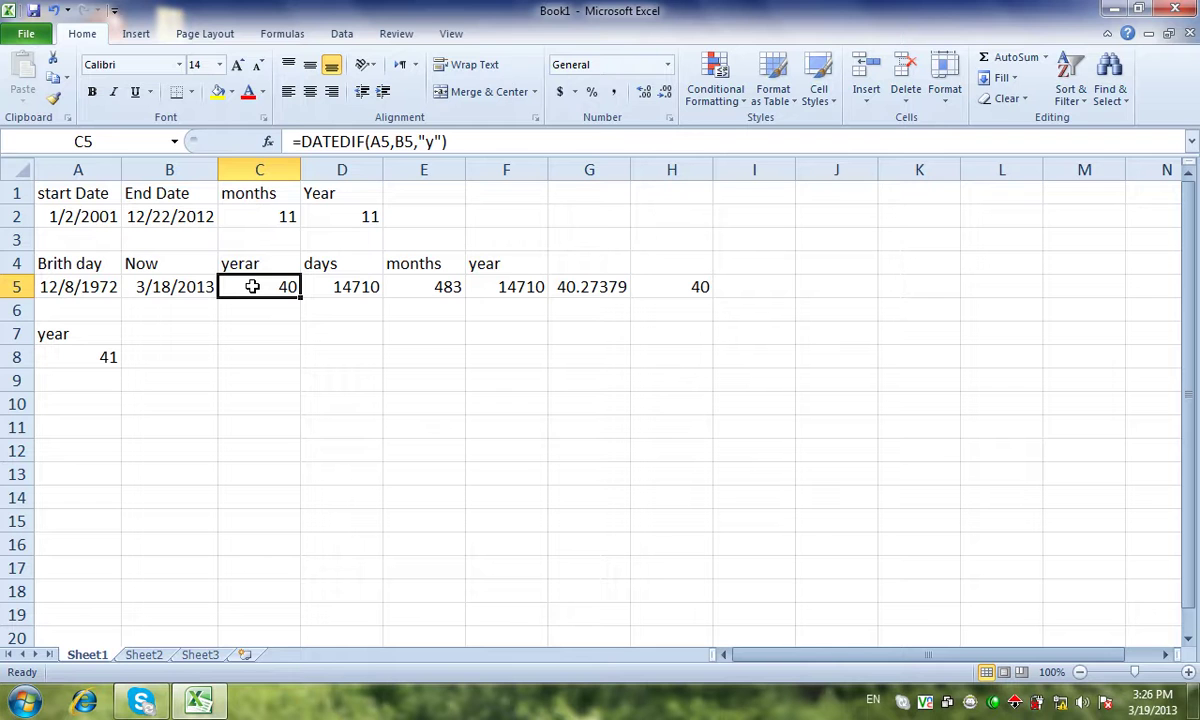
{"action": "key", "text": "Delete"}
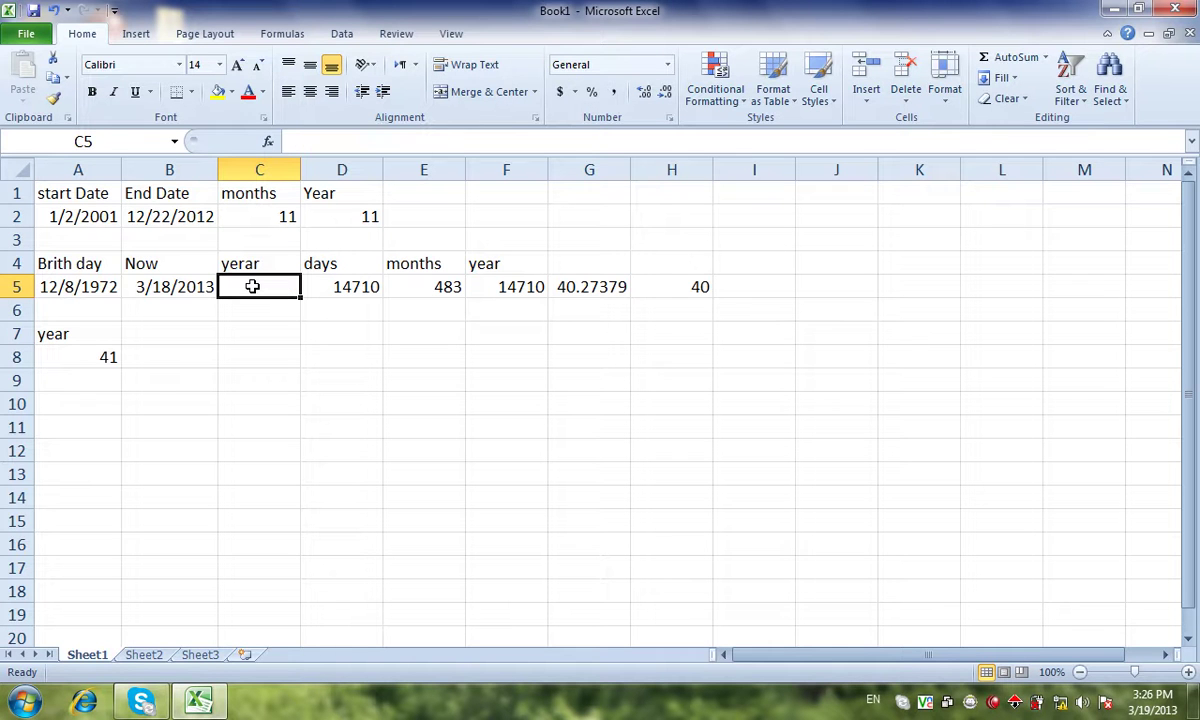
{"action": "left_click", "coordinate": [83, 292]}
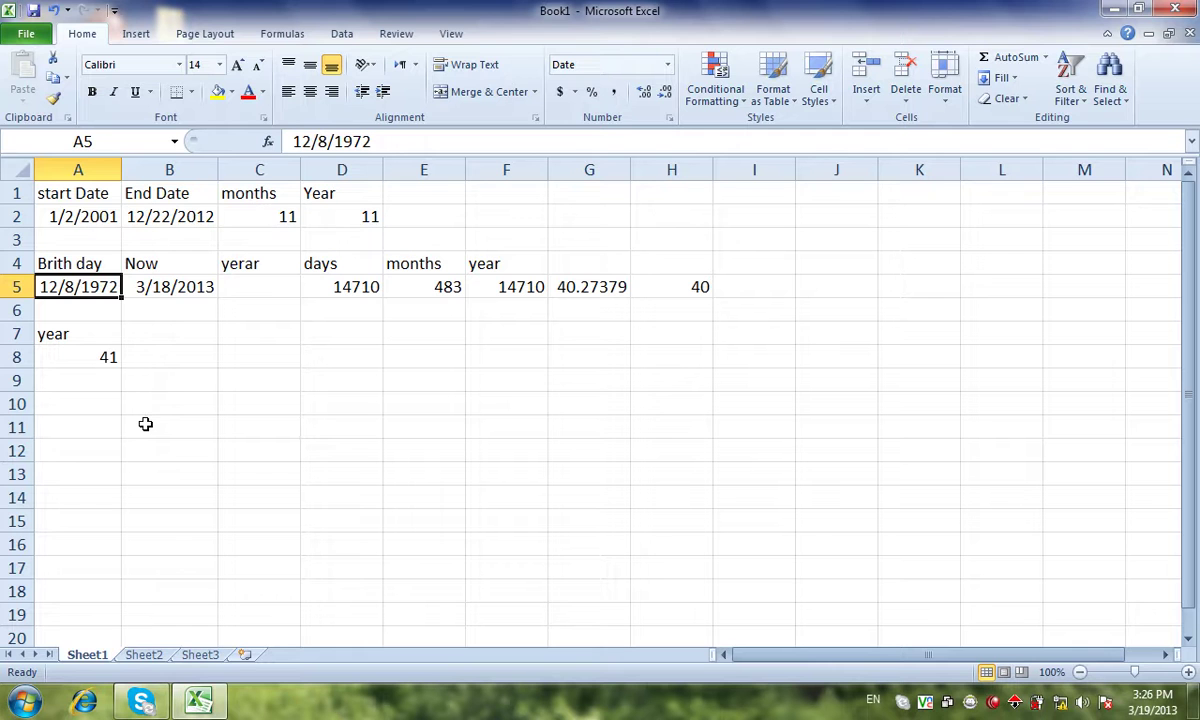
{"action": "left_click", "coordinate": [195, 297]}
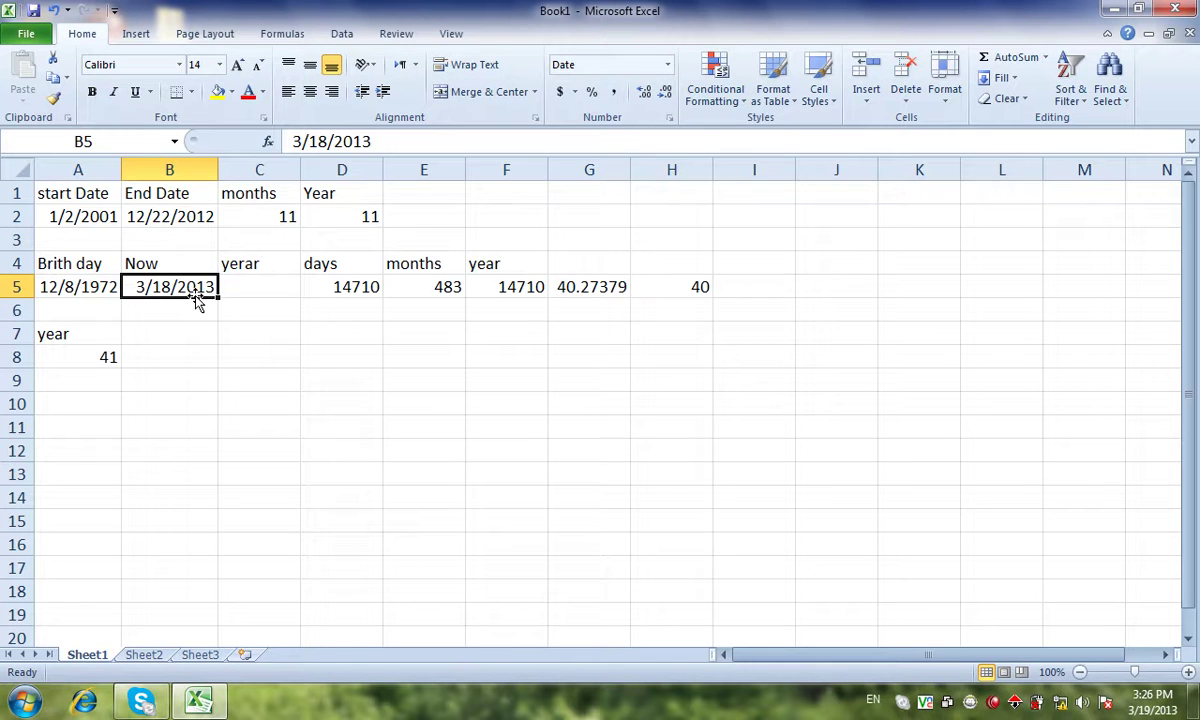
{"action": "key", "text": "Delete"}
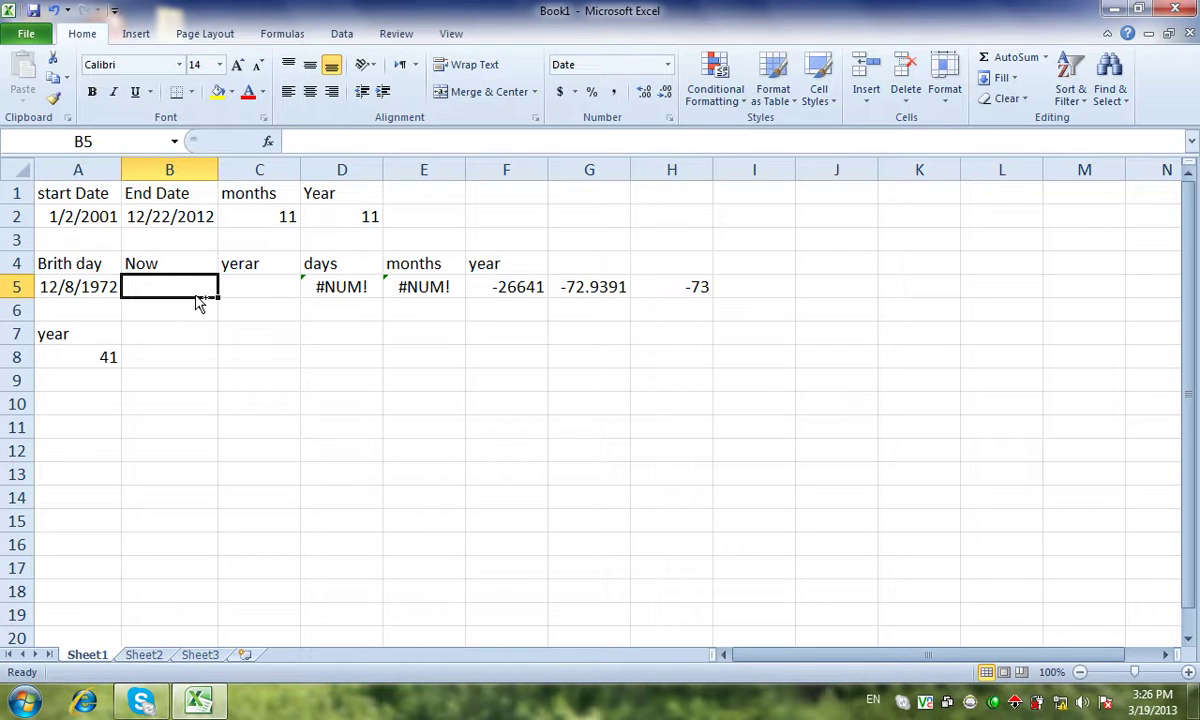
{"action": "key", "text": "ctrl+semicolon"}
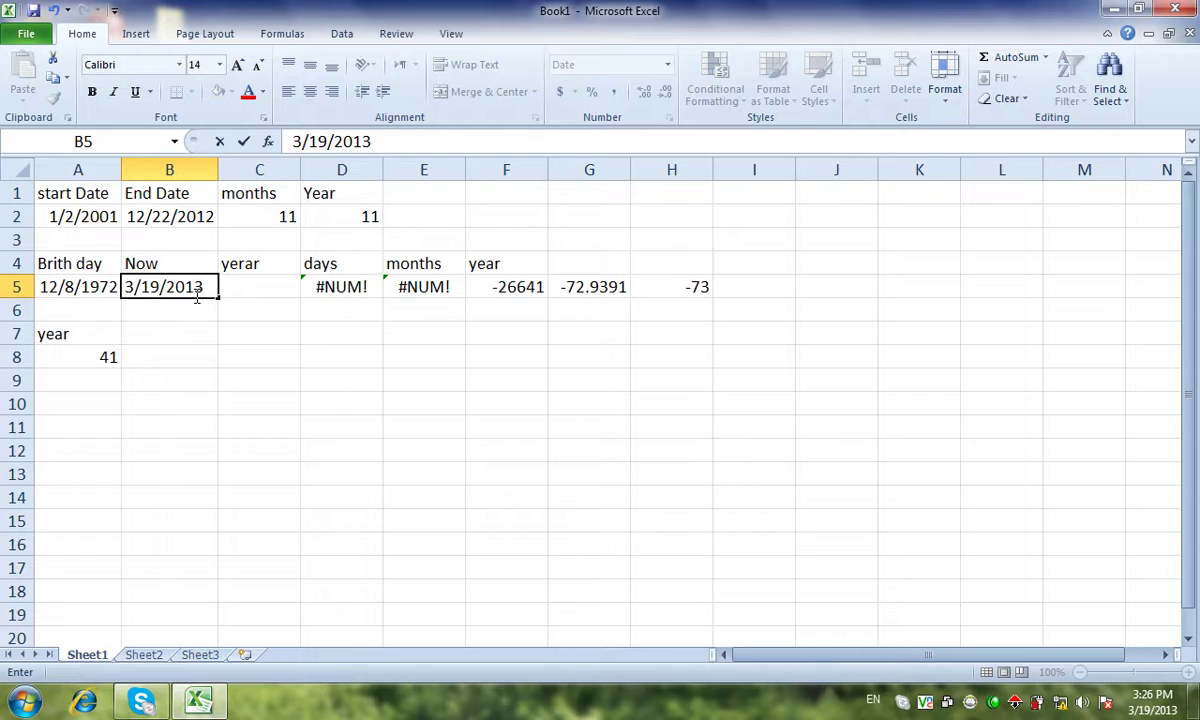
{"action": "key", "text": "Tab"}
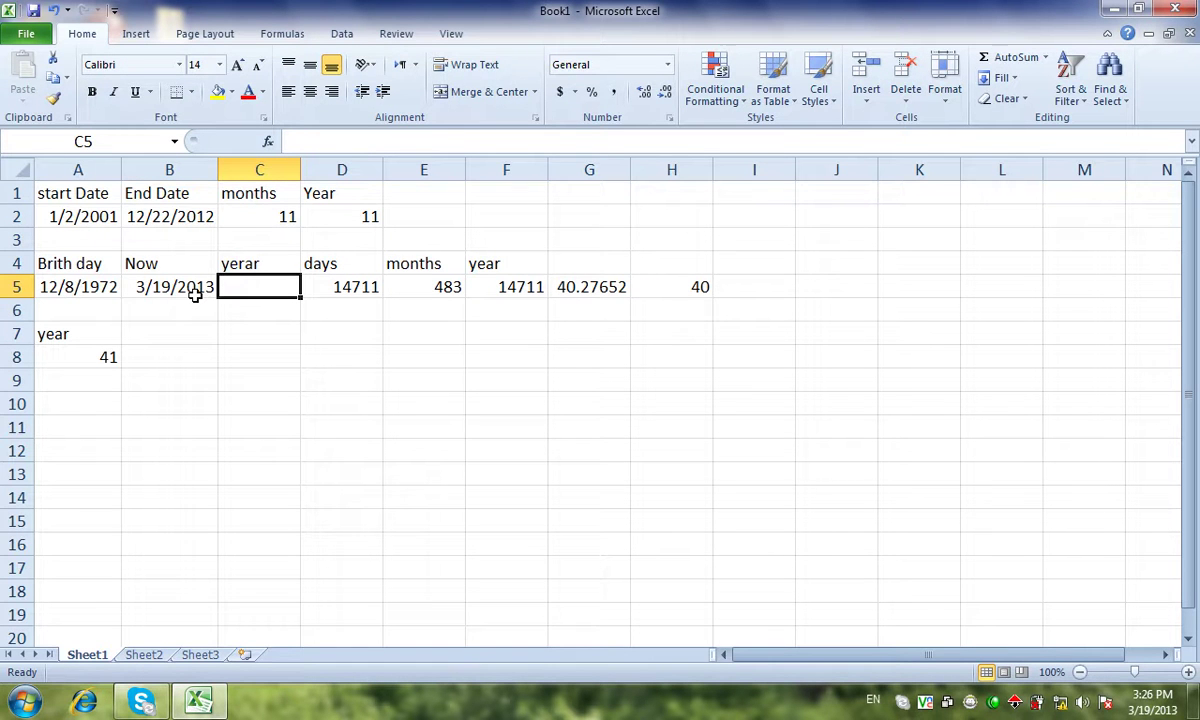
{"action": "left_click", "coordinate": [260, 420]}
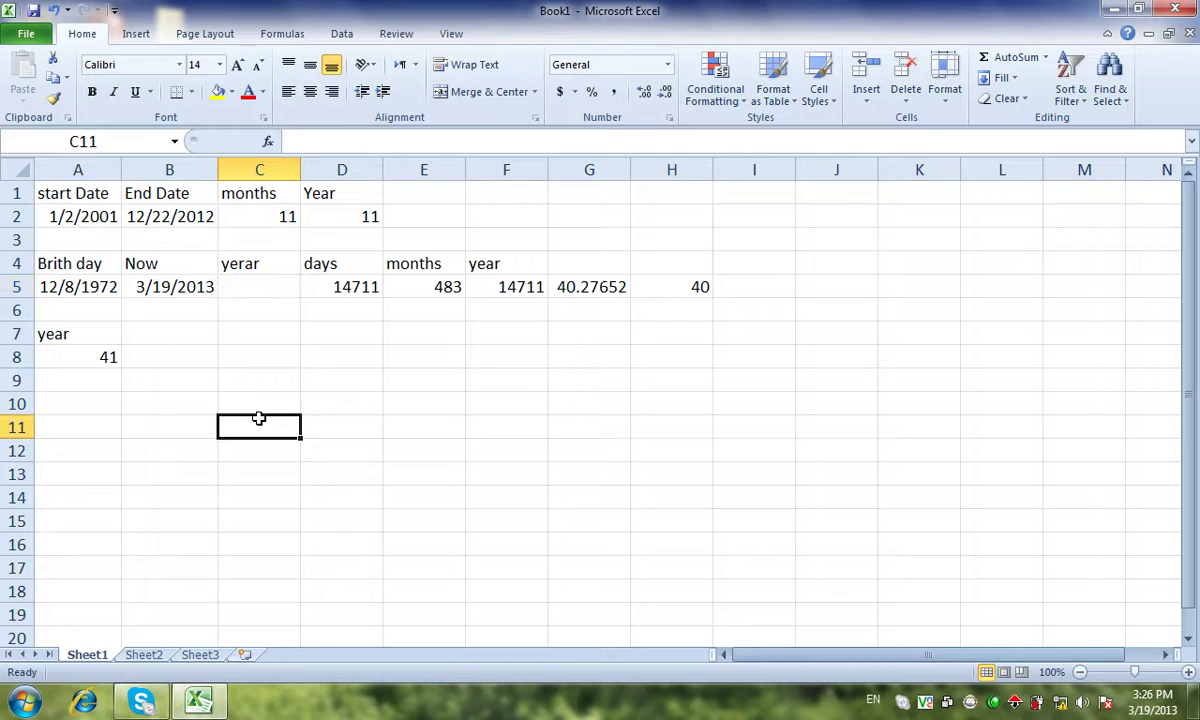
{"action": "type", "text": "dat"}
{"action": "type", "text": "e"}
{"action": "key", "text": "BackSpace"}
{"action": "type", "text": "ted"}
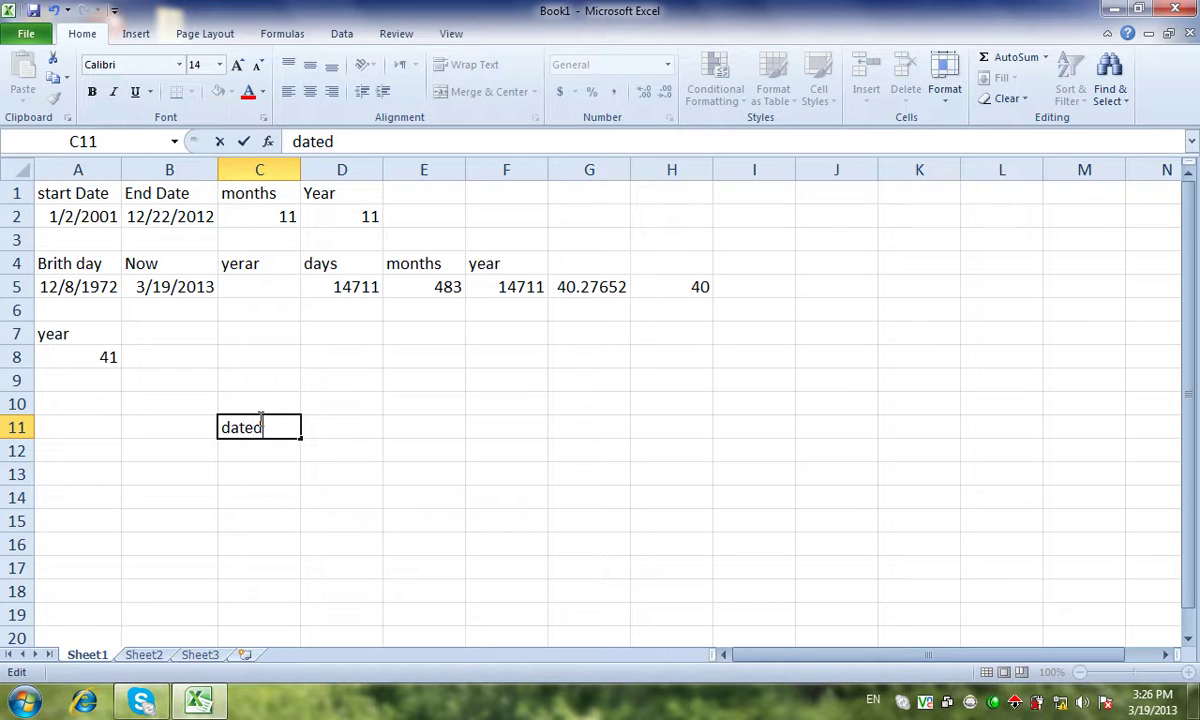
{"action": "key", "text": "F2"}
{"action": "type", "text": "if"}
{"action": "key", "text": "Escape"}
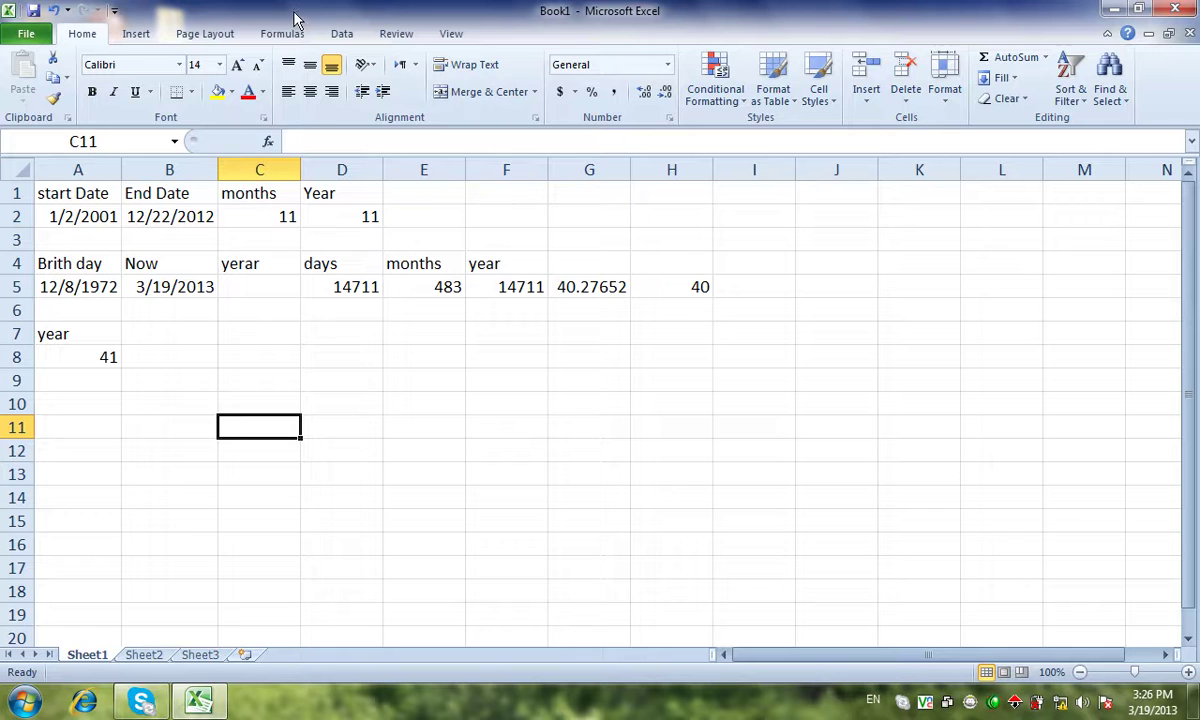
- Look for the datedif function in the Insert Function dialog and close it without inserting anything
{"action": "left_click", "coordinate": [282, 40]}
{"action": "left_click", "coordinate": [27, 75]}
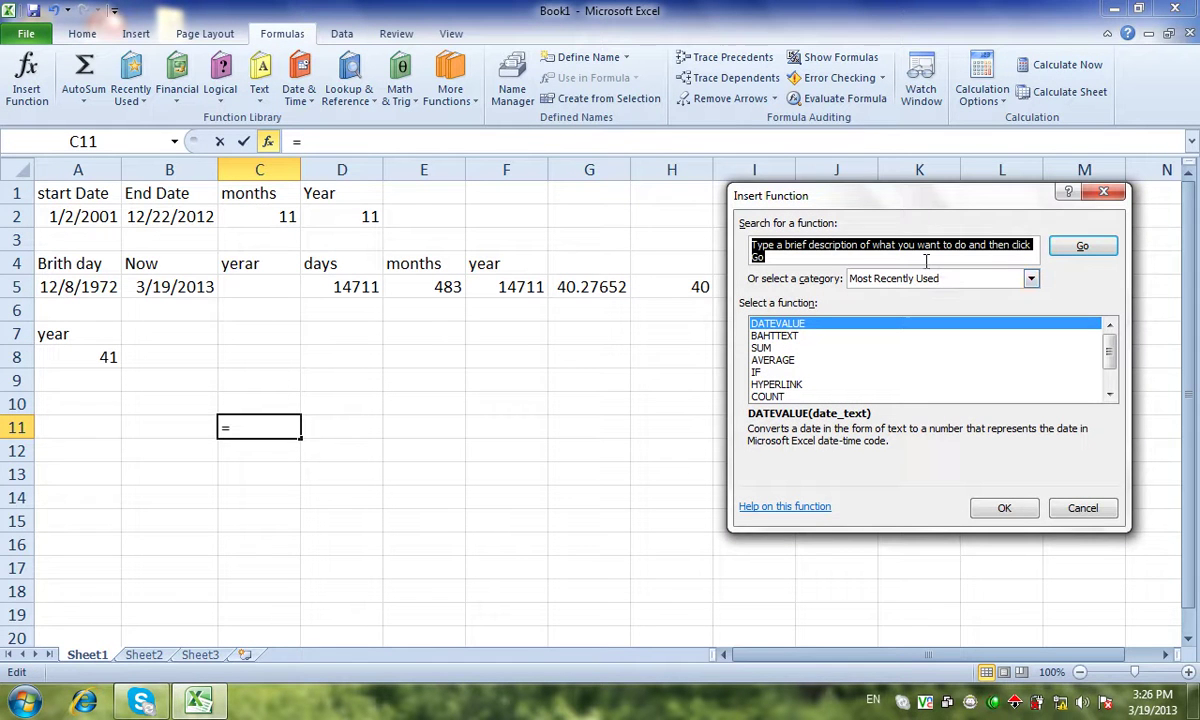
{"action": "type", "text": "dated"}
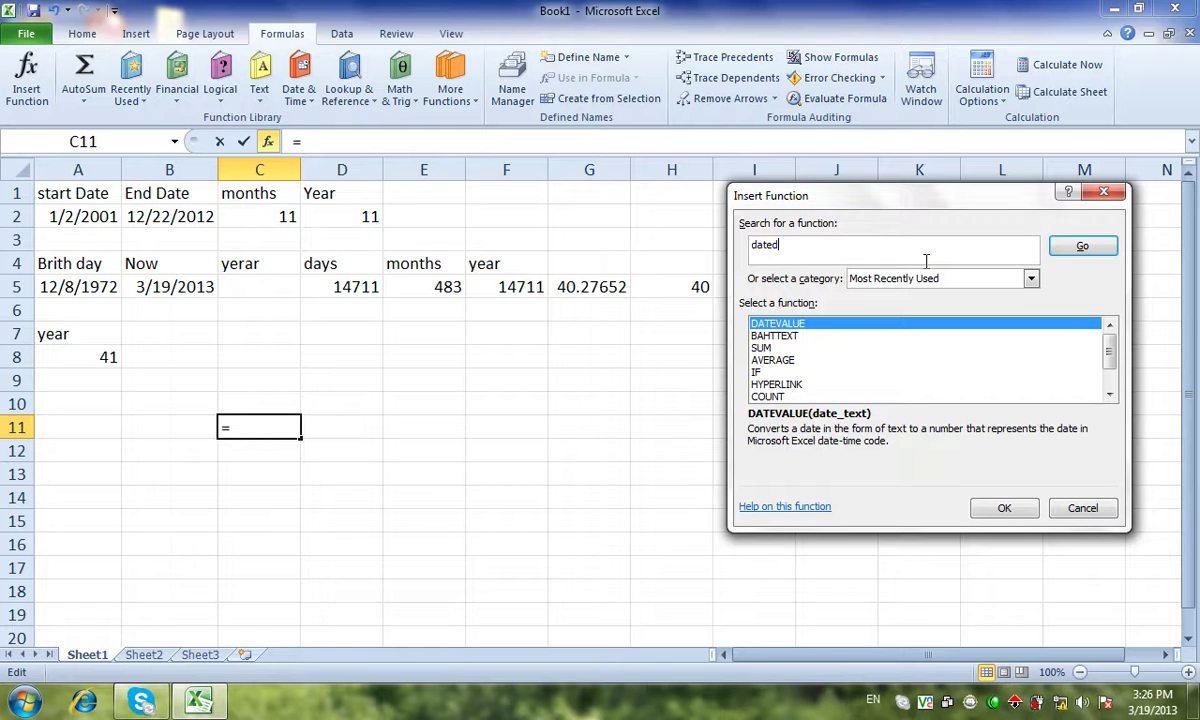
{"action": "type", "text": "fi"}
{"action": "key", "text": "BackSpace"}
{"action": "type", "text": "if"}
{"action": "key", "text": "Escape"}
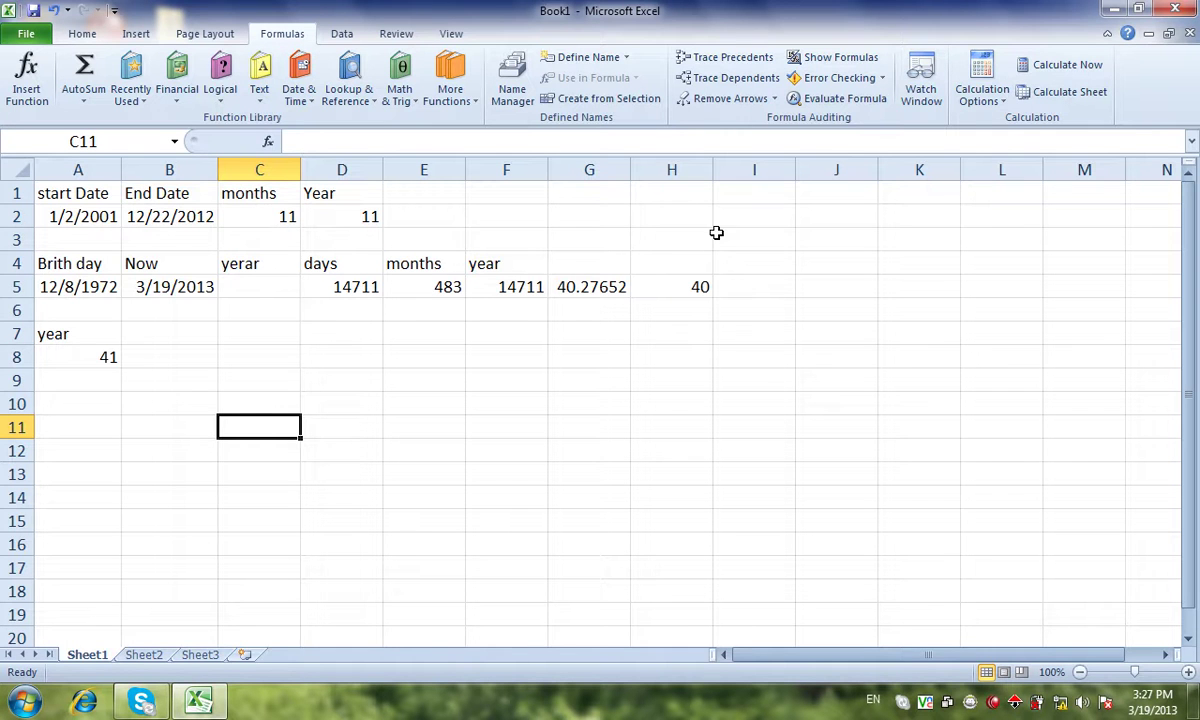
- Correct the header in cell C4 to "year"
{"action": "left_click", "coordinate": [288, 286]}
{"action": "left_click", "coordinate": [249, 262]}
{"action": "type", "text": "year"}
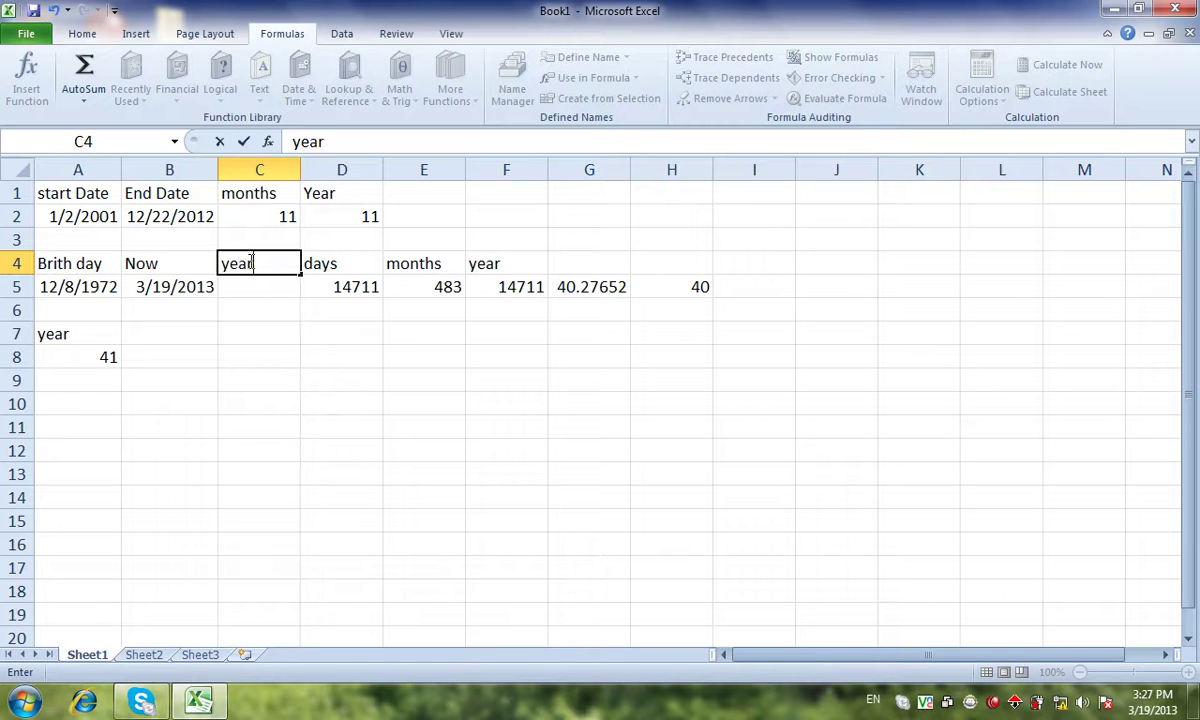
{"action": "key", "text": "Return"}
- Try to calculate the age in cell C5 with the formula =datedif(A5,B5), leaving out the unit argument
{"action": "type", "text": "=d"}
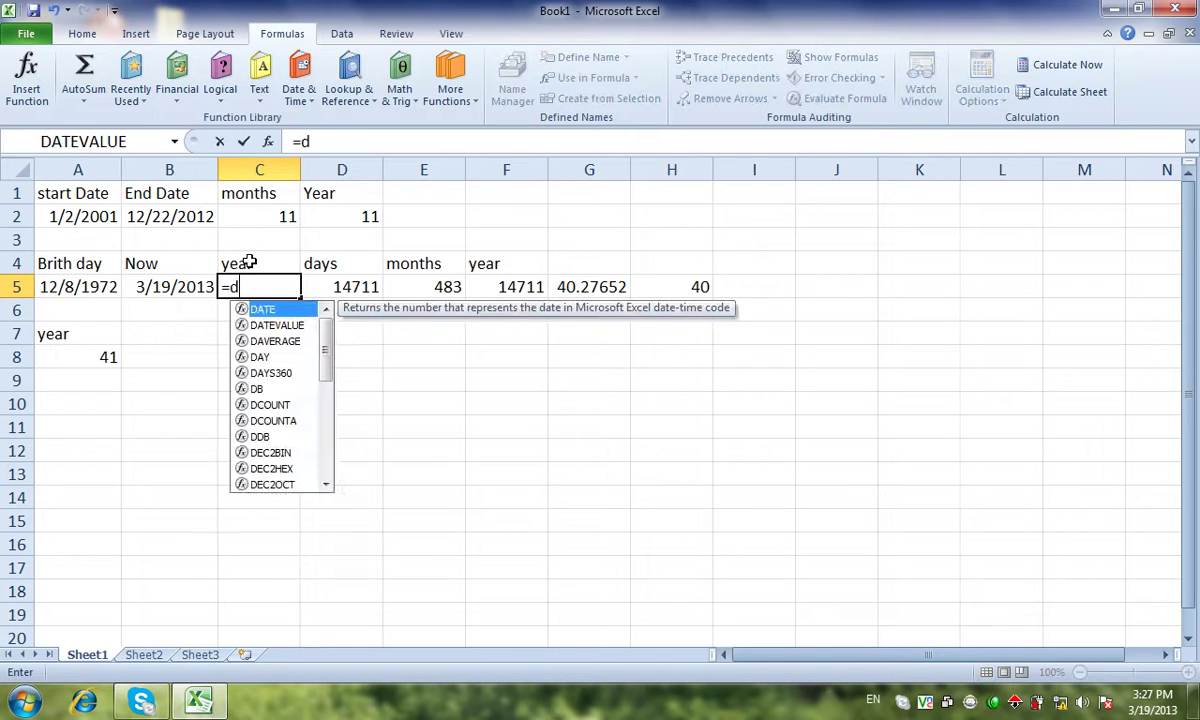
{"action": "type", "text": "atedif("}
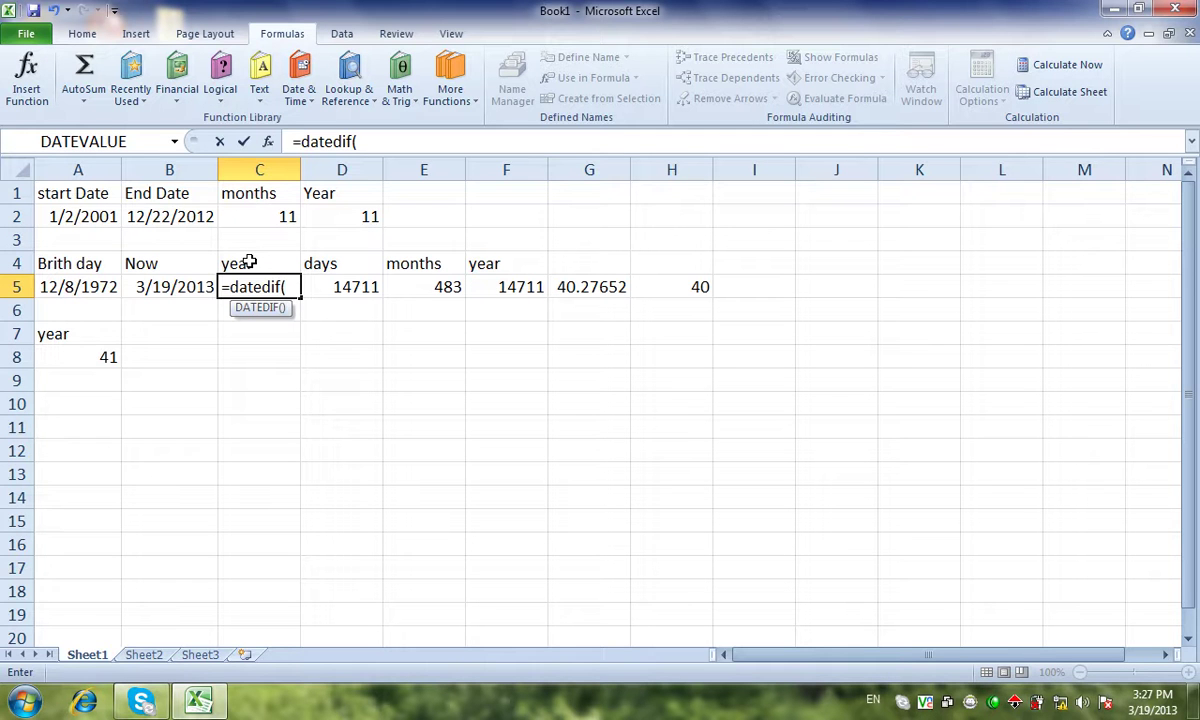
{"action": "left_click", "coordinate": [78, 288]}
{"action": "type", "text": ","}
{"action": "left_click", "coordinate": [160, 290]}
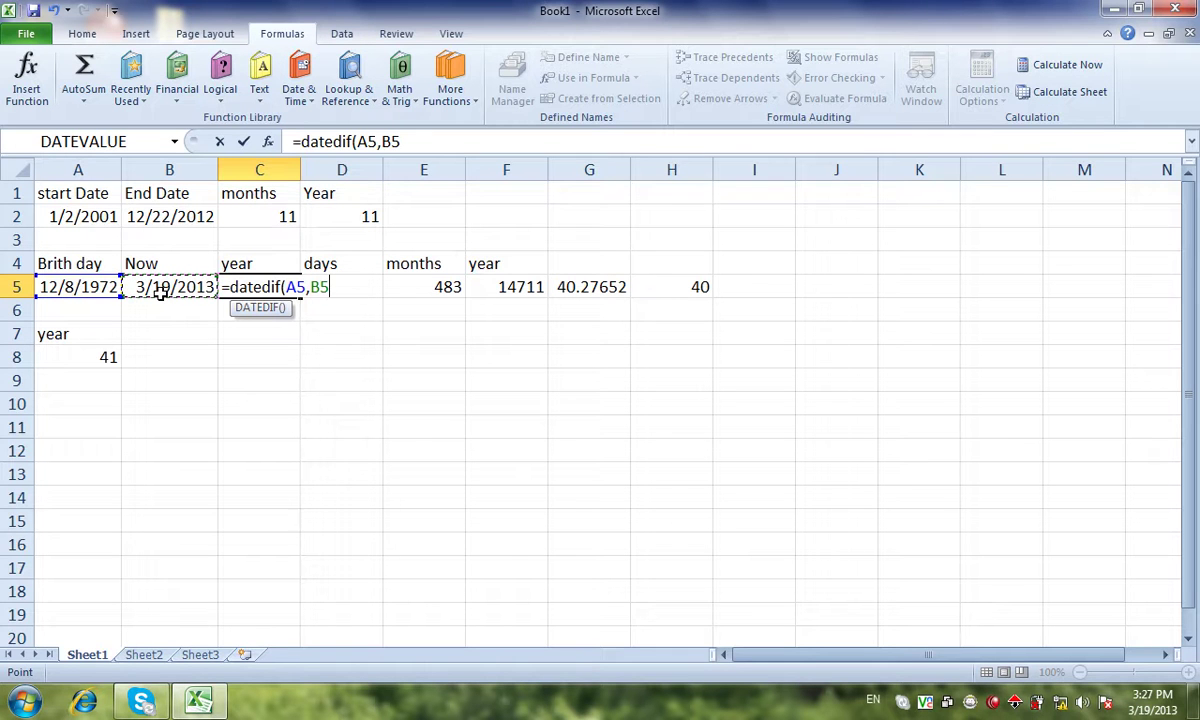
{"action": "type", "text": ")"}
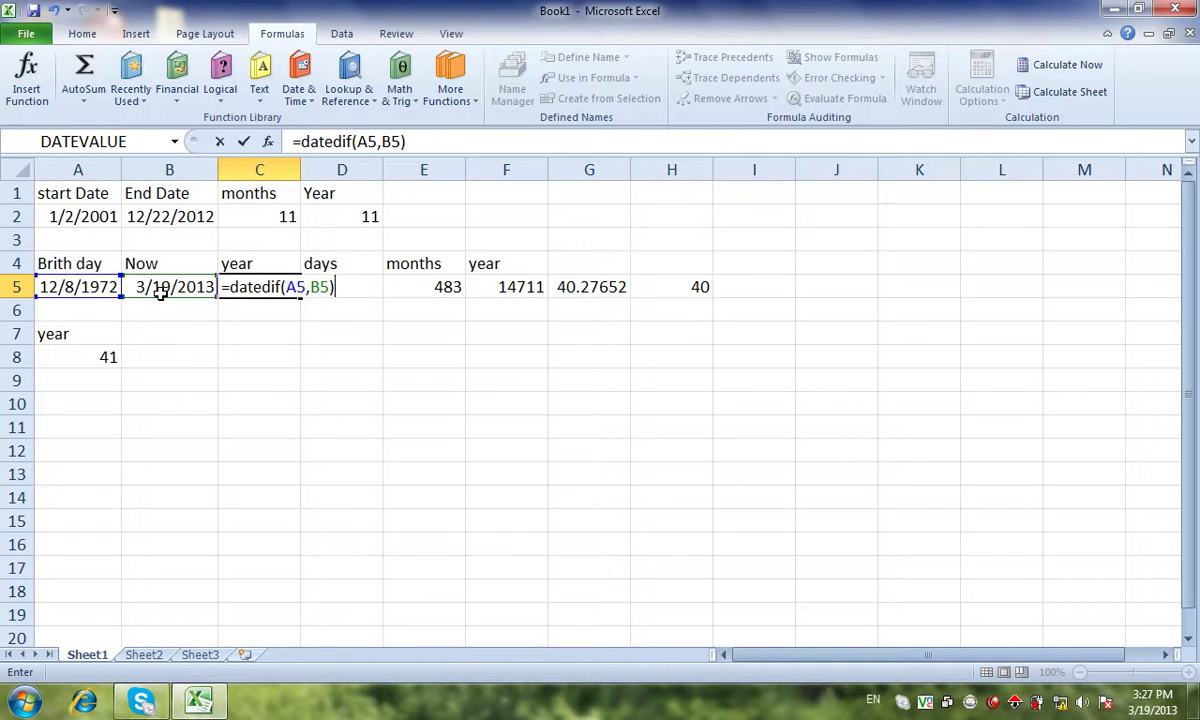
{"action": "key", "text": "Return"}
{"action": "key", "text": "Return"}
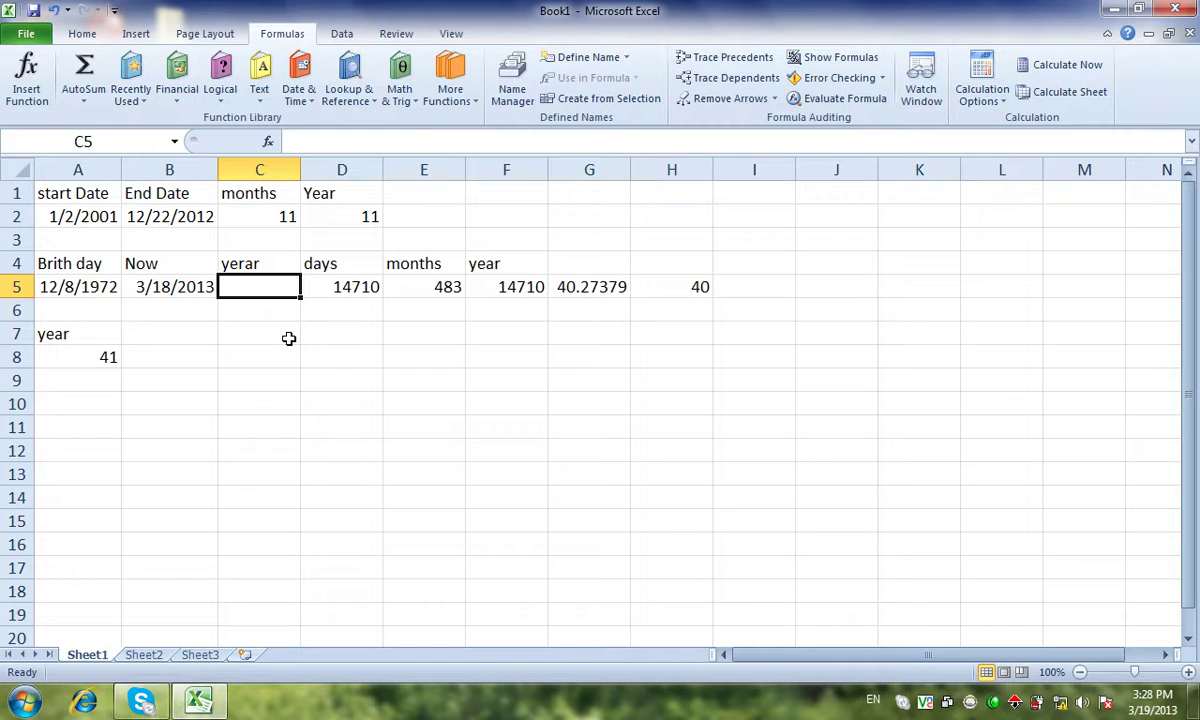
- Enter the formula =datedif(A5,B5,"y") in cell C5 to calculate the age in full years
{"action": "type", "text": "=da"}
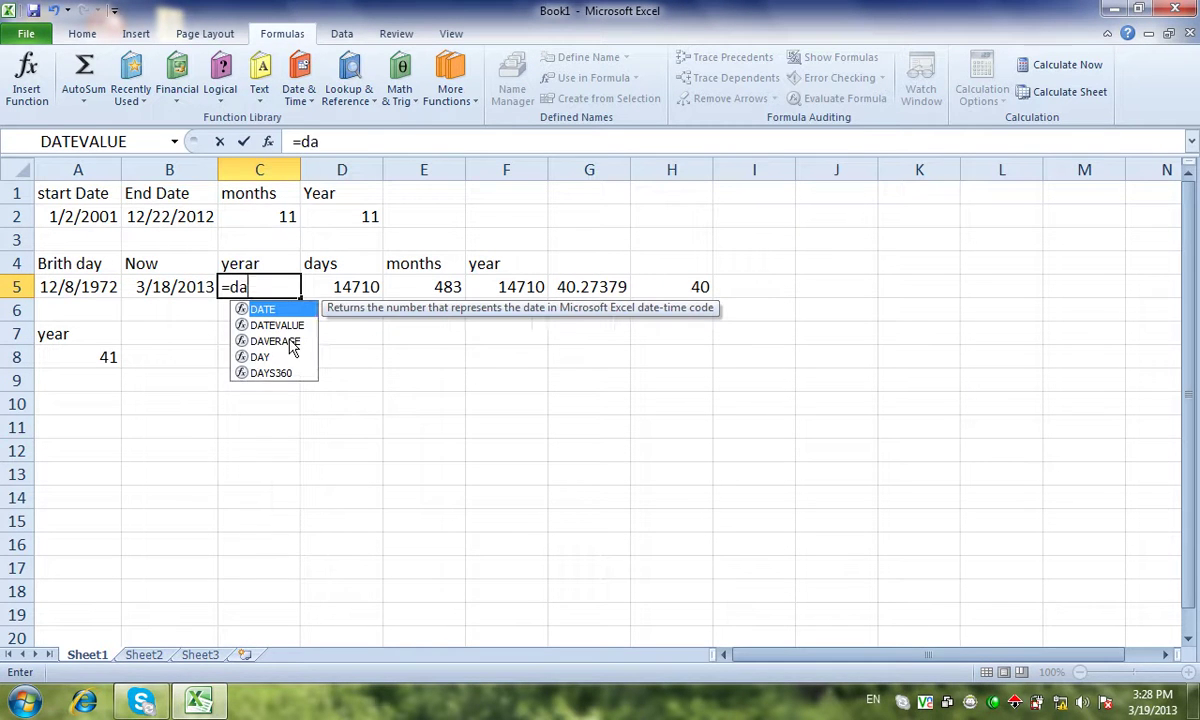
{"action": "type", "text": "tedif("}
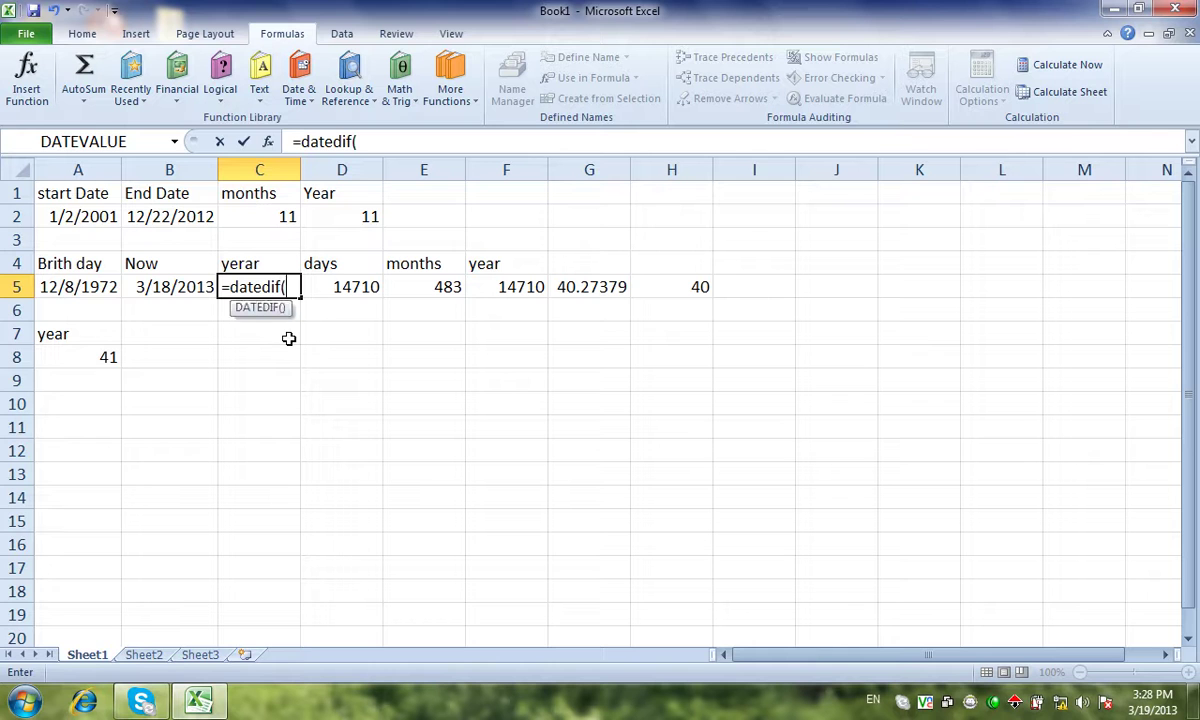
{"action": "left_click", "coordinate": [116, 284]}
{"action": "type", "text": ","}
{"action": "left_click", "coordinate": [172, 285]}
{"action": "type", "text": ",\""}
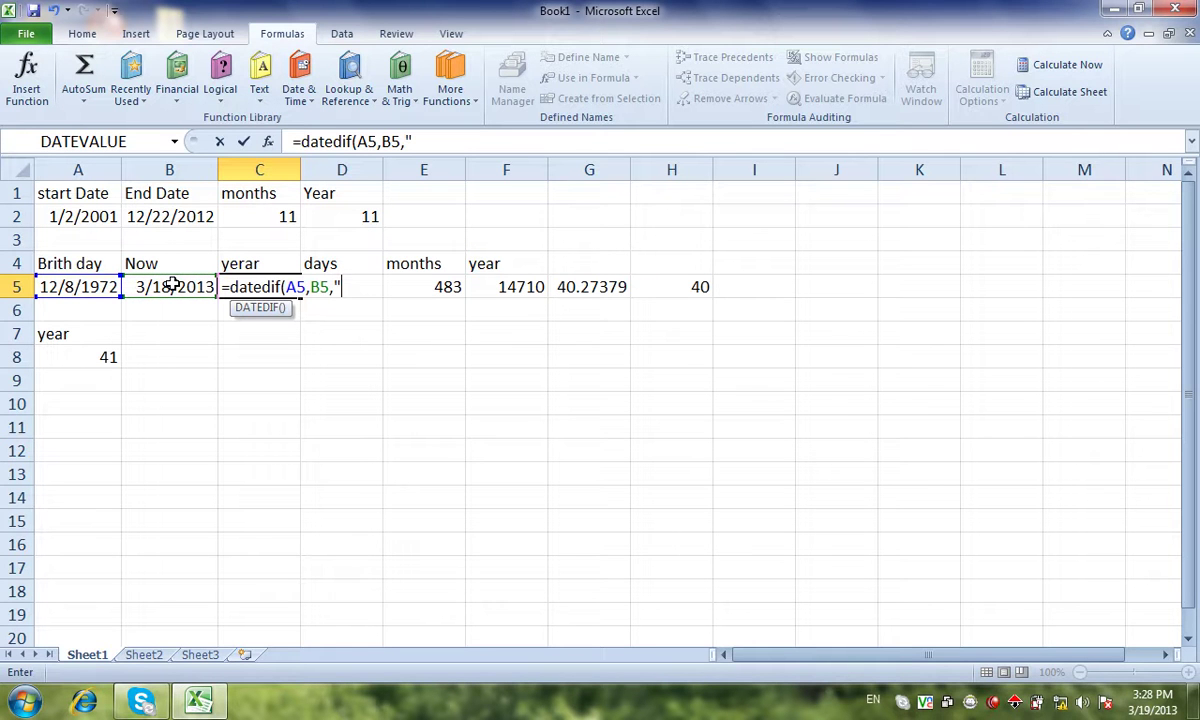
{"action": "type", "text": "y\")"}
{"action": "key", "text": "Return"}
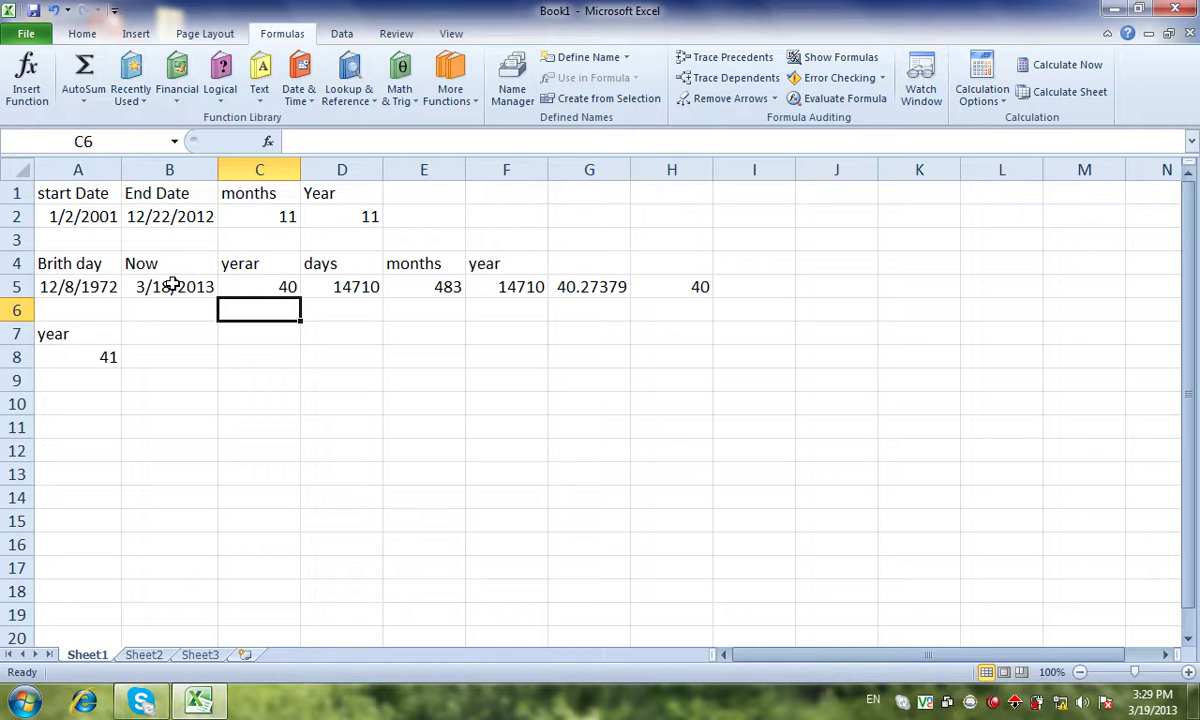
- Replace the content of cell D5 with the formula =datedif(A5,B5,"d") to calculate the age in days
{"action": "left_click", "coordinate": [329, 292]}
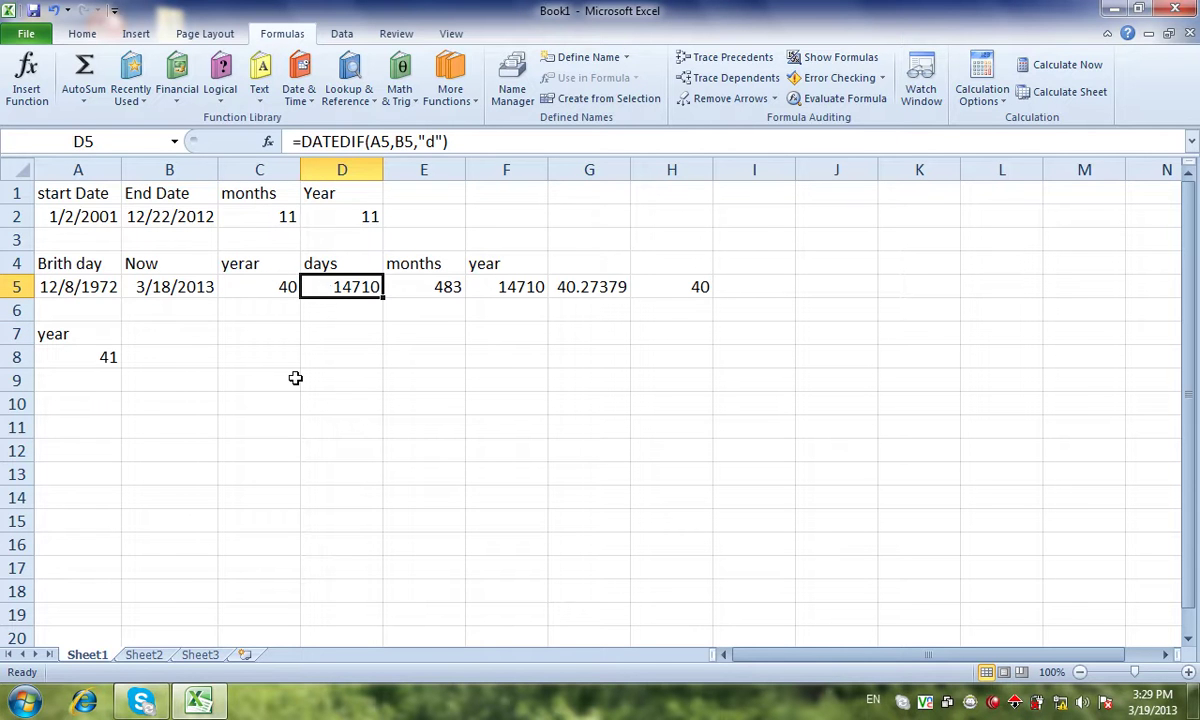
{"action": "key", "text": "Delete"}
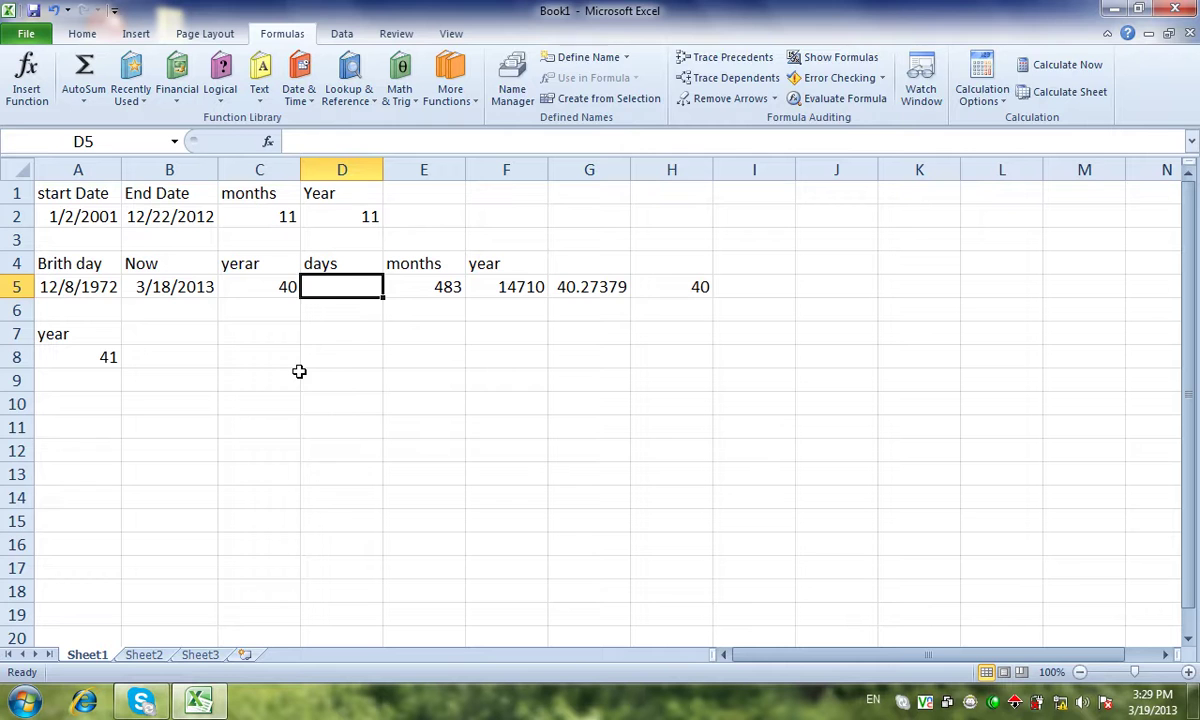
{"action": "type", "text": "=date"}
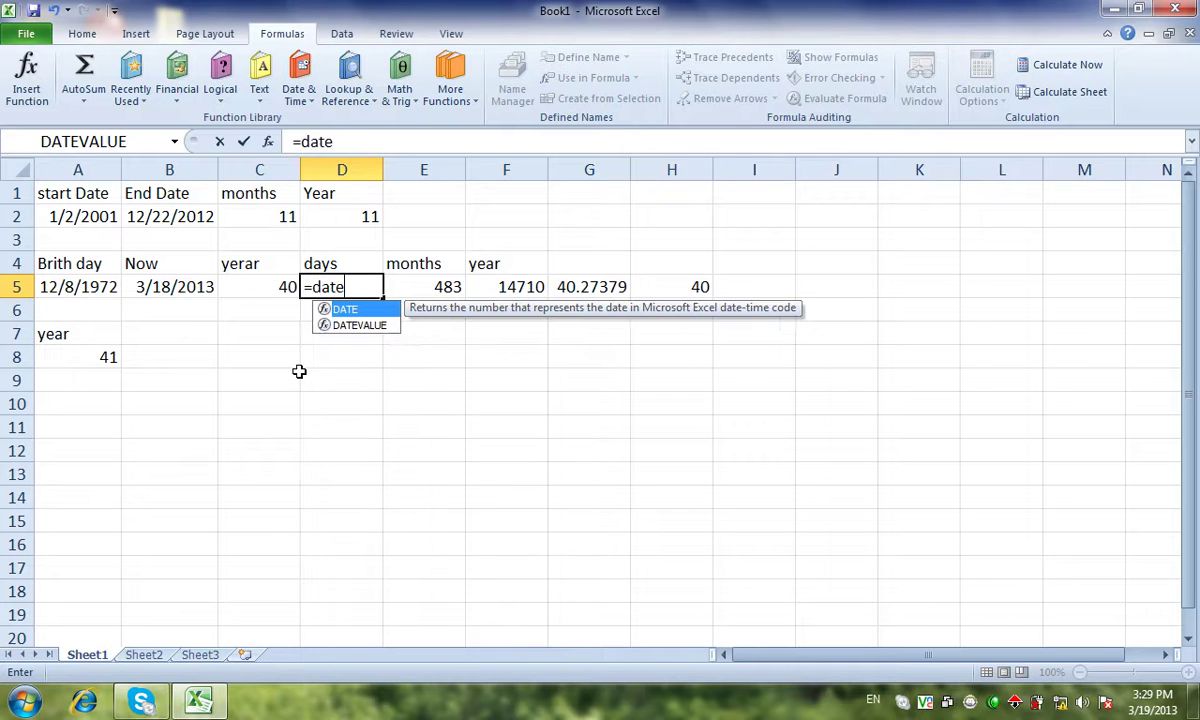
{"action": "type", "text": "dif("}
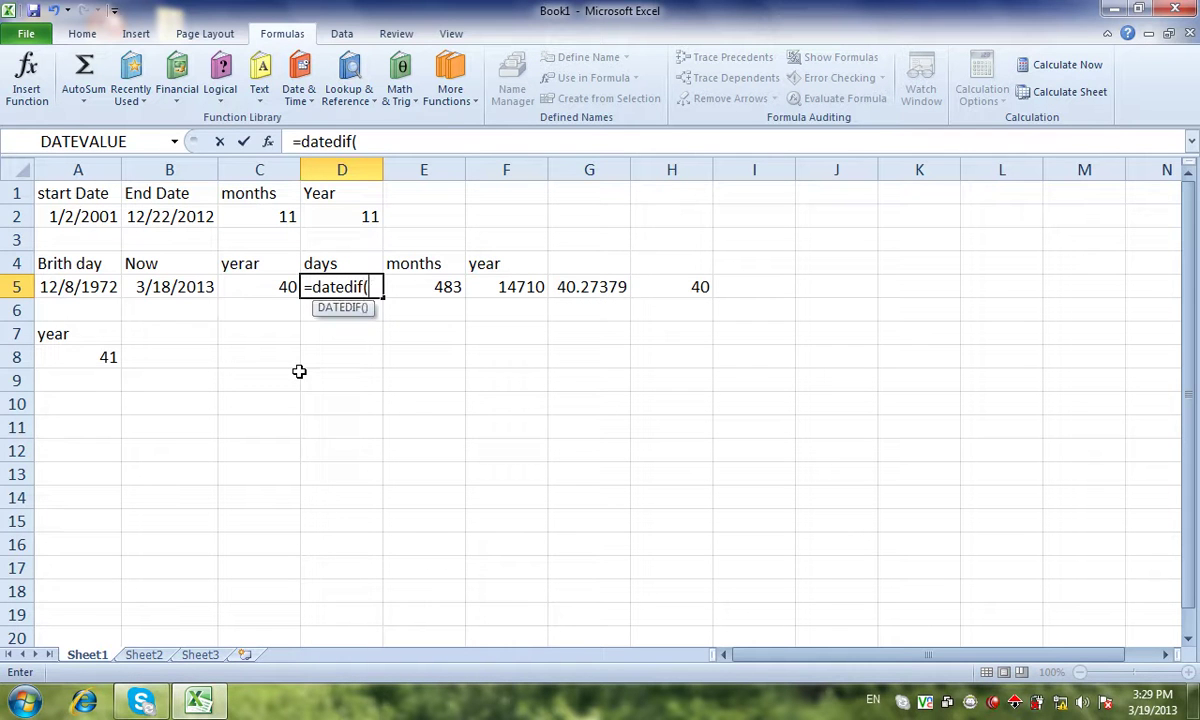
{"action": "left_click", "coordinate": [92, 289]}
{"action": "type", "text": ","}
{"action": "left_click", "coordinate": [148, 290]}
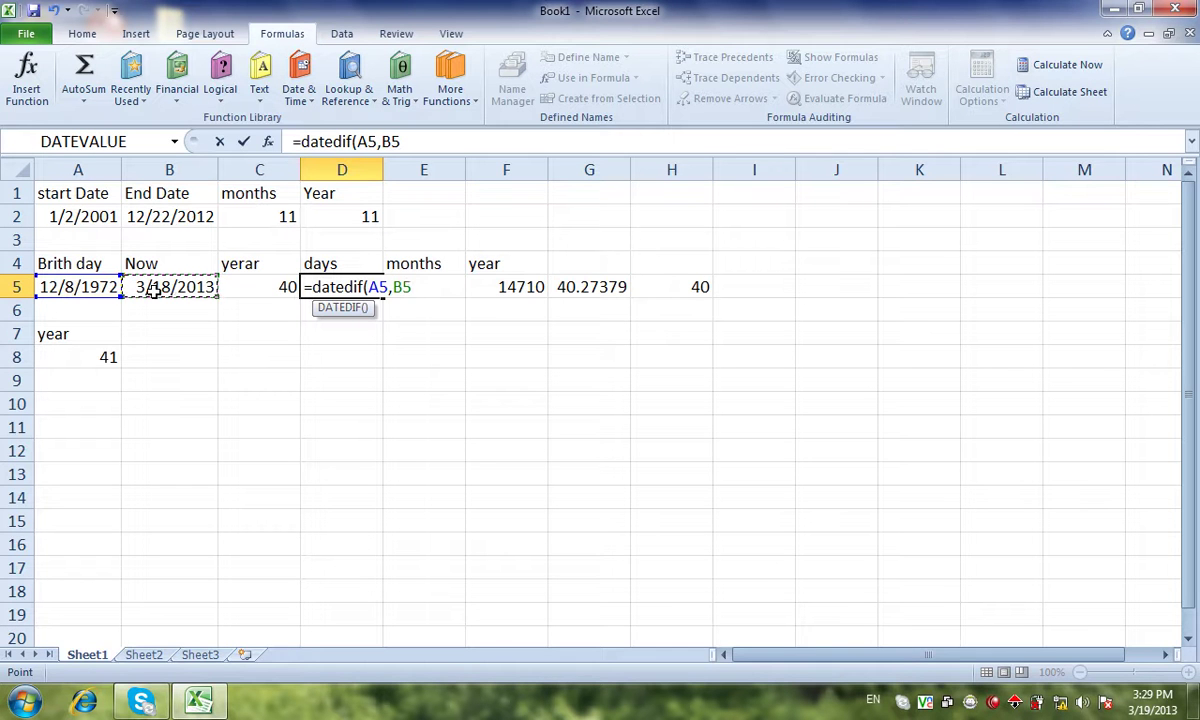
{"action": "type", "text": ",\"d\")"}
{"action": "key", "text": "Return"}
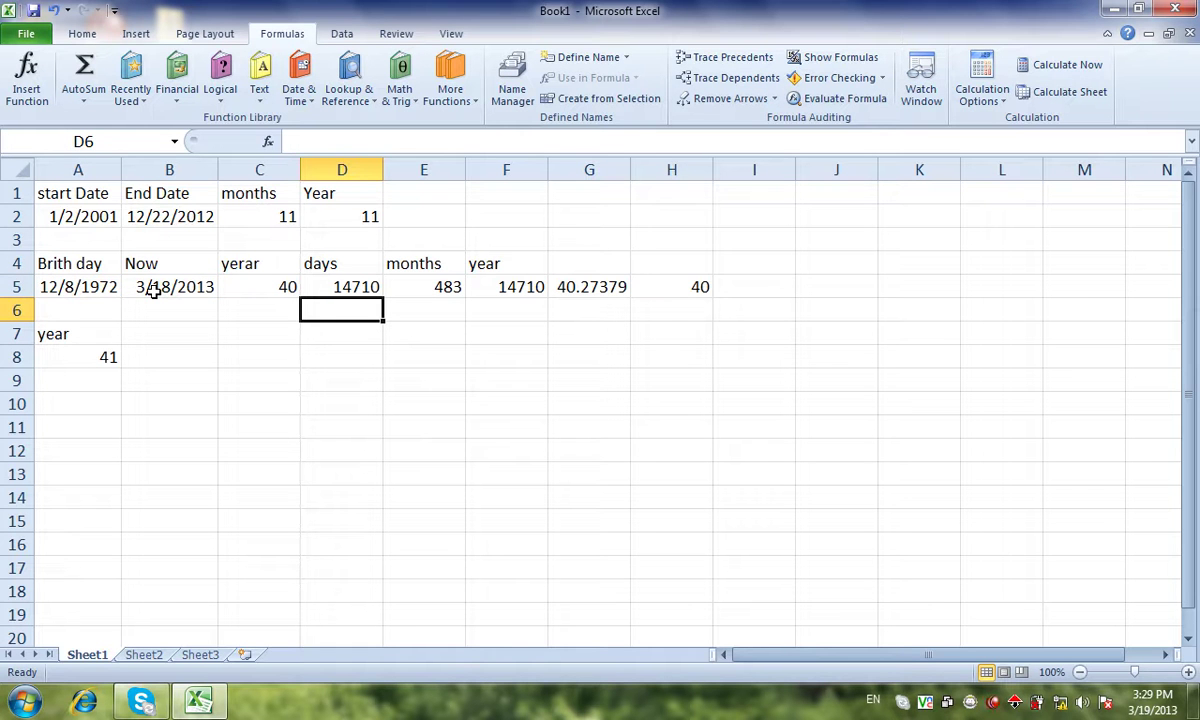
- Replace the content of cell E5 with the formula =datedif(A5,B5,"m") to calculate the age in months
{"action": "left_click", "coordinate": [341, 287]}
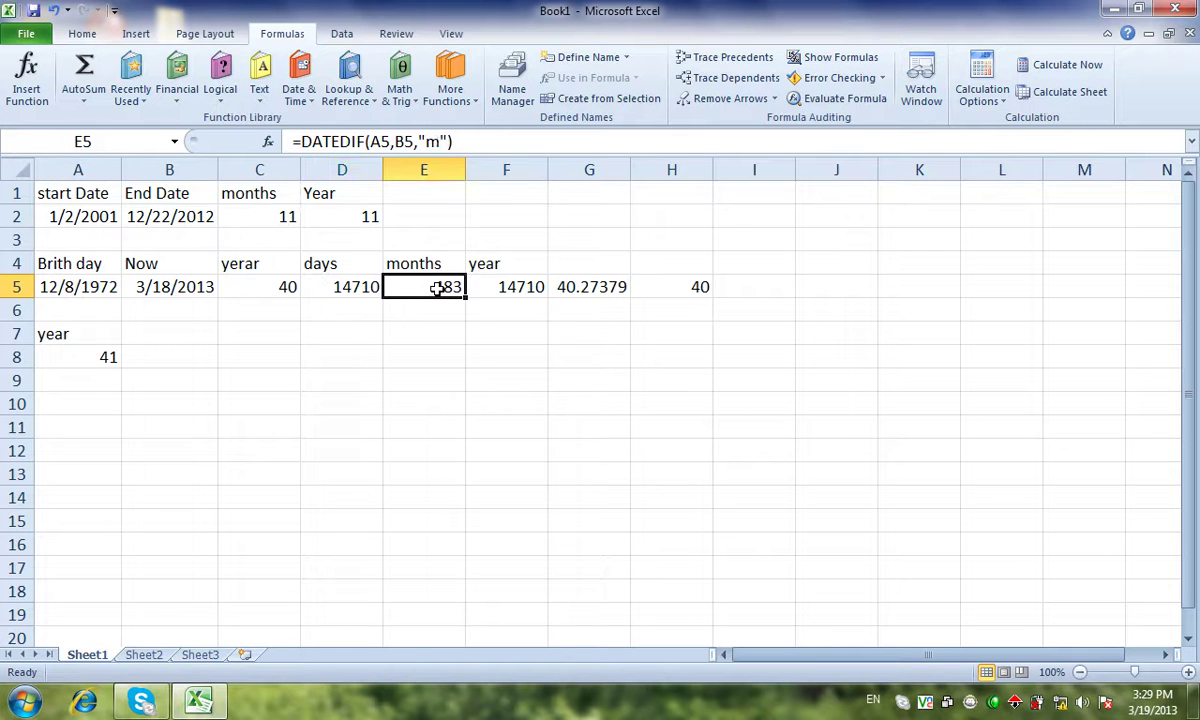
{"action": "key", "text": "Delete"}
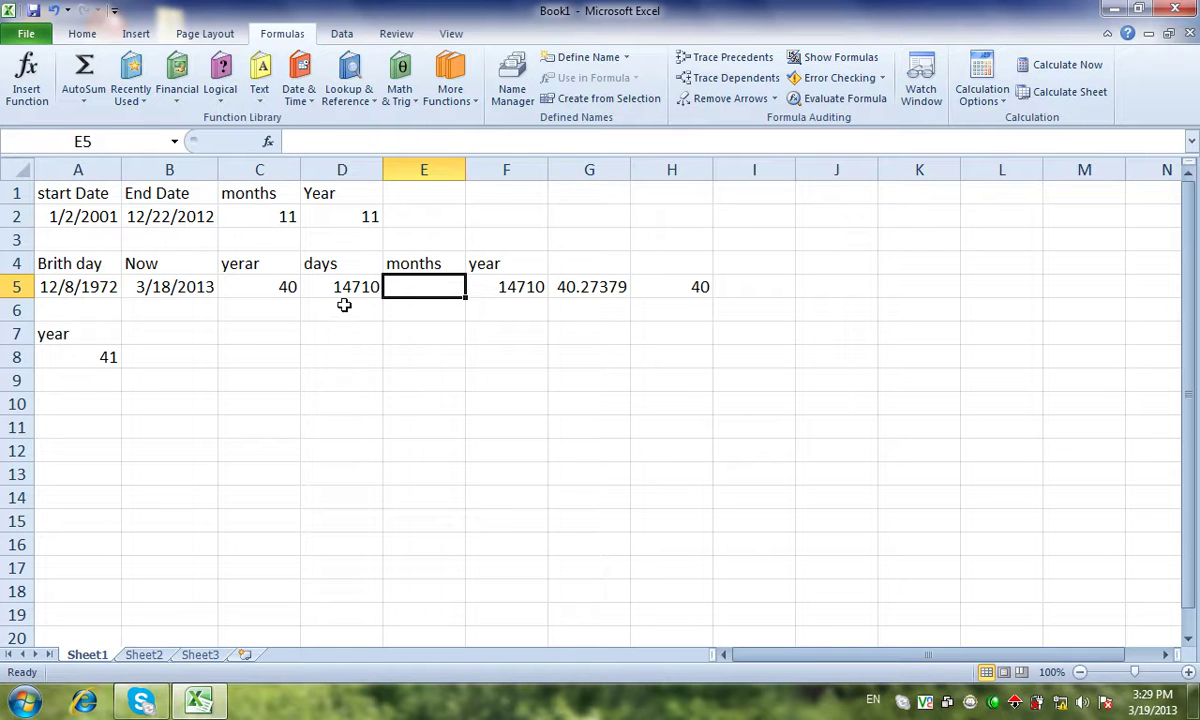
{"action": "left_click", "coordinate": [264, 278]}
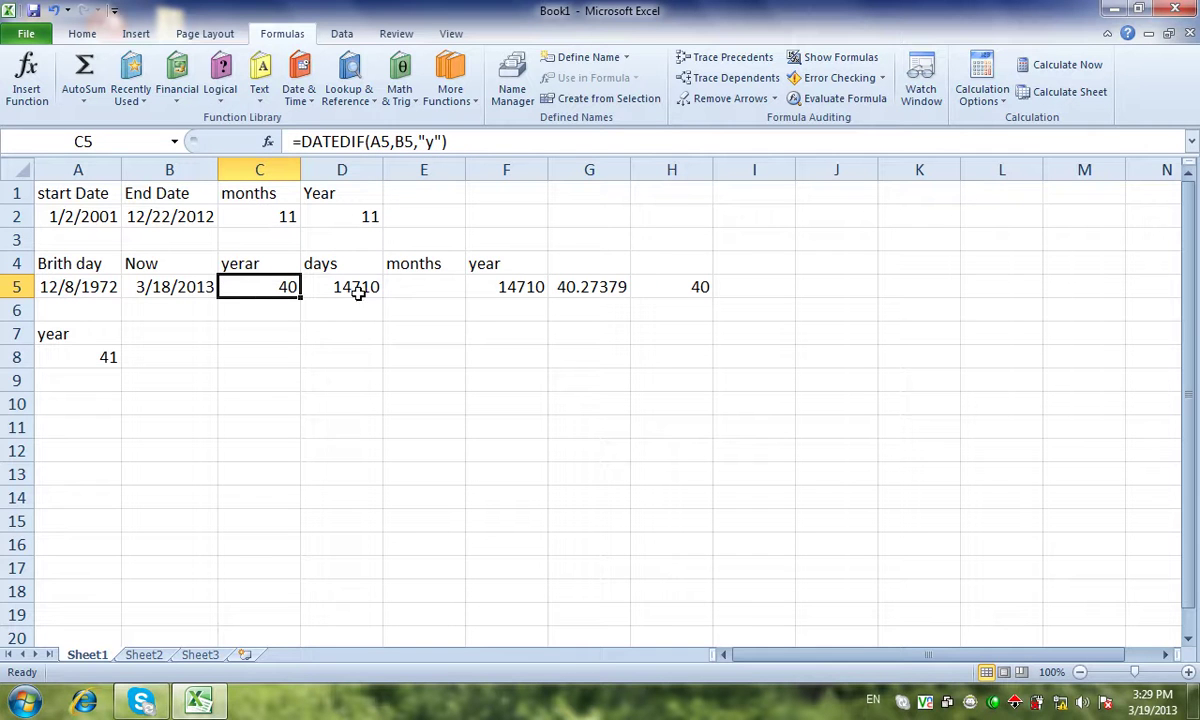
{"action": "left_click", "coordinate": [357, 279]}
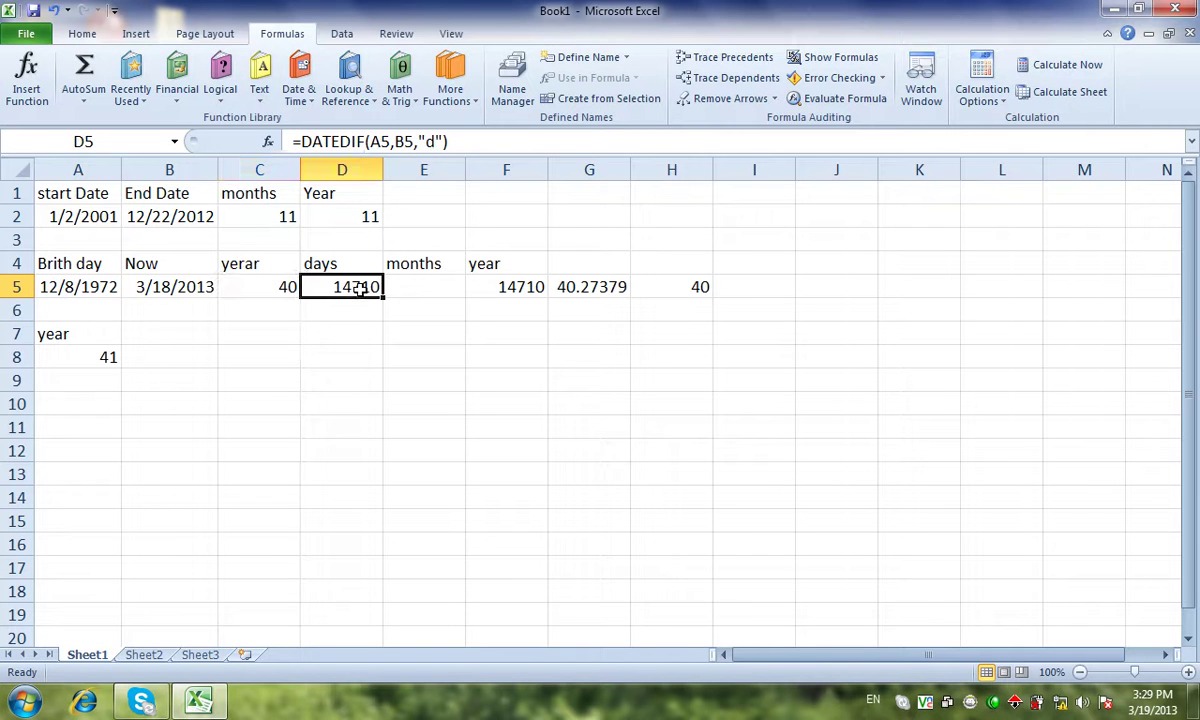
{"action": "left_click", "coordinate": [424, 289]}
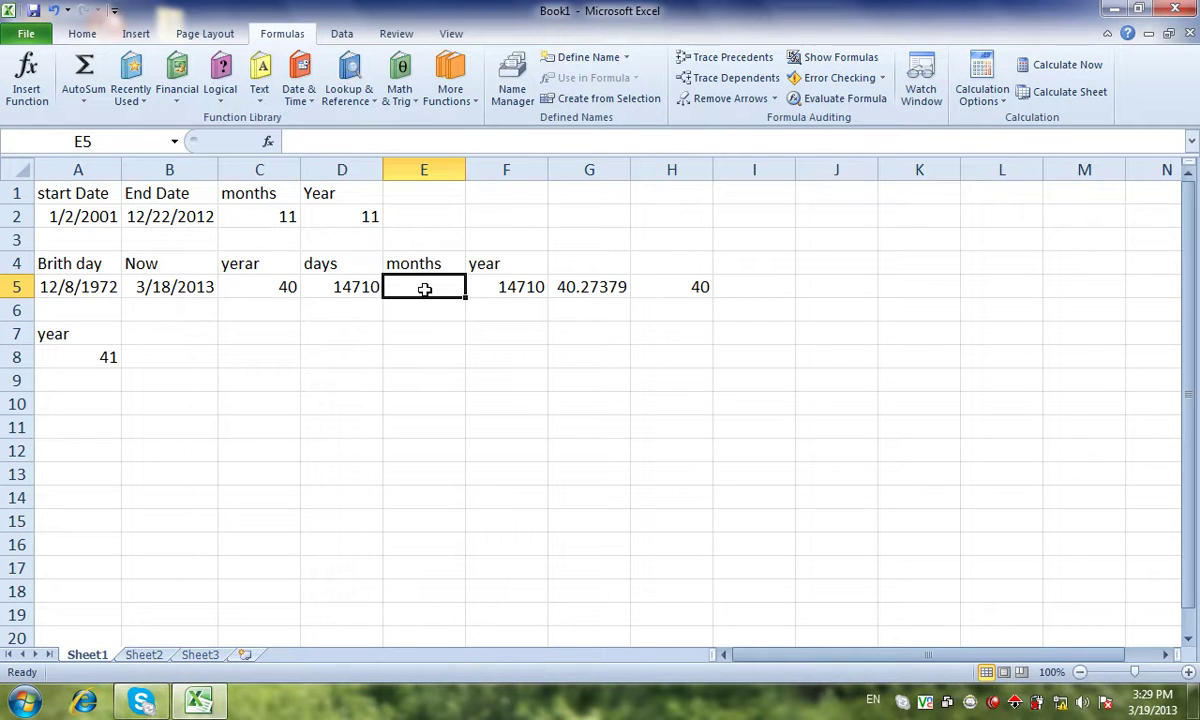
{"action": "type", "text": "=date"}
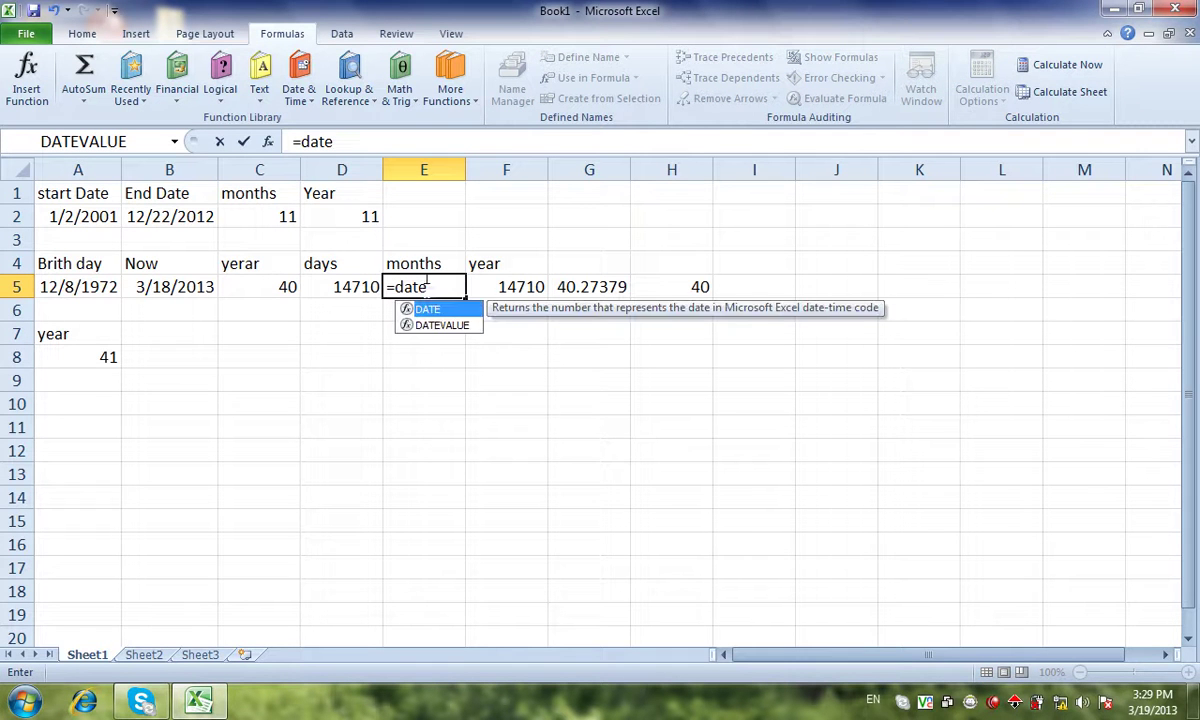
{"action": "type", "text": "dif("}
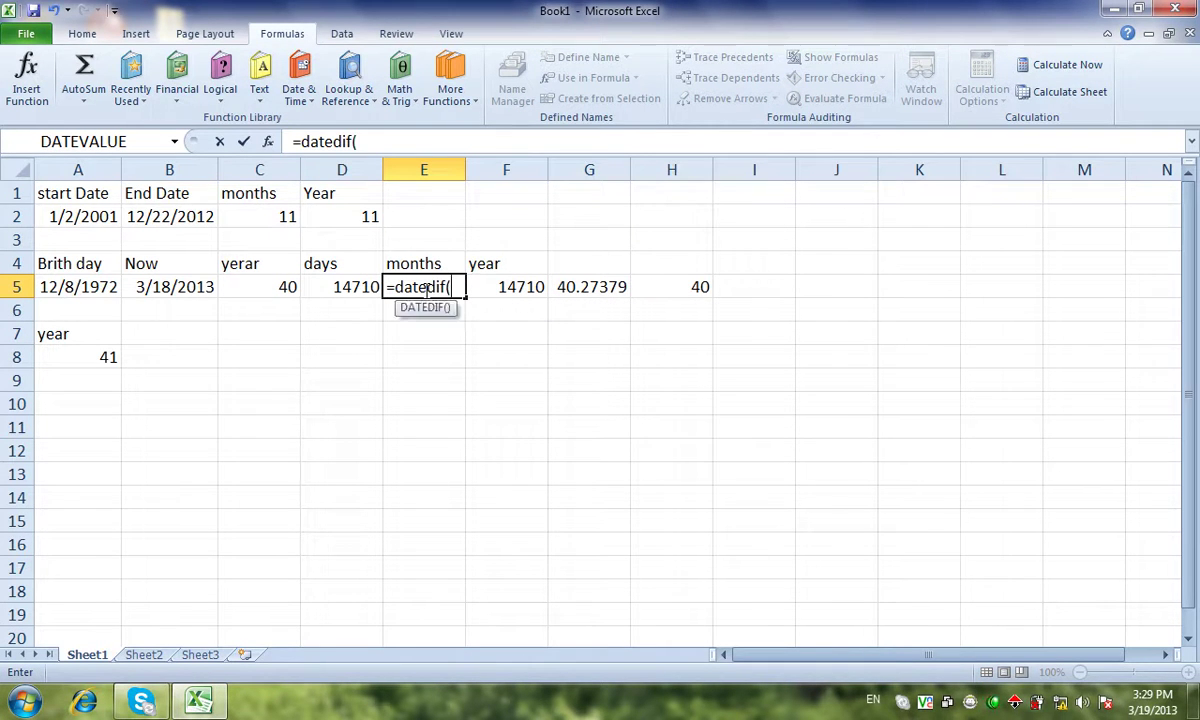
{"action": "left_click", "coordinate": [91, 287]}
{"action": "type", "text": ","}
{"action": "left_click", "coordinate": [162, 287]}
{"action": "type", "text": ",\"m\""}
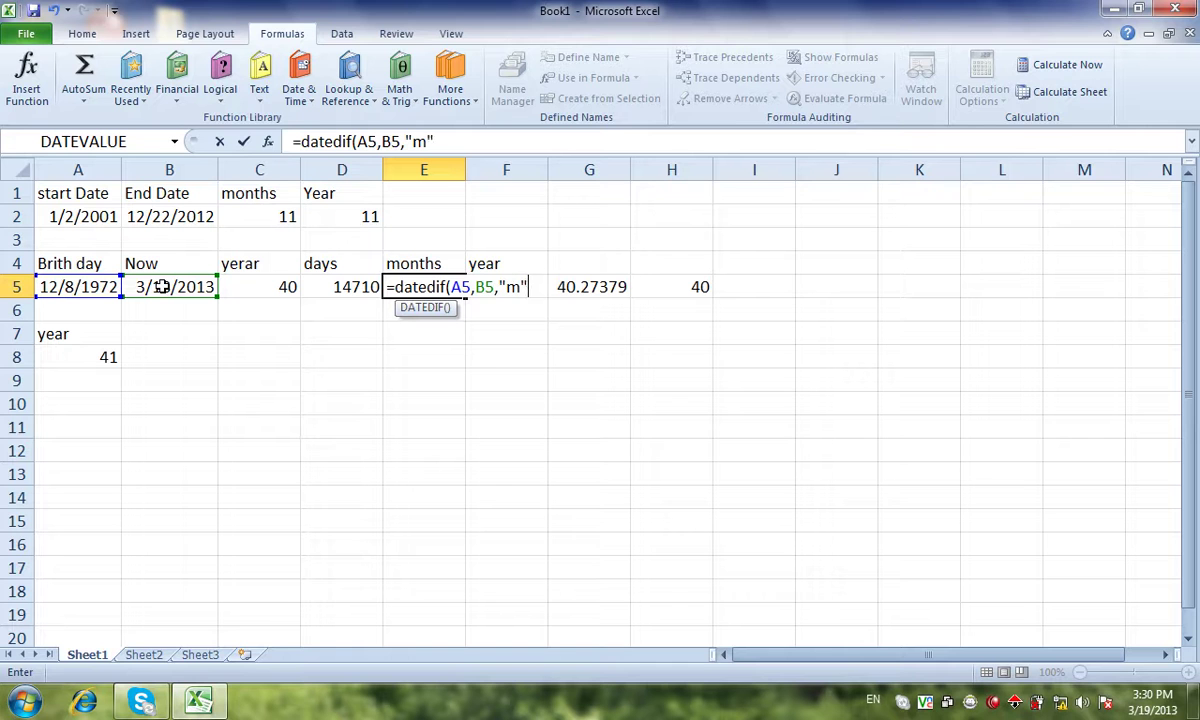
{"action": "type", "text": ")"}
{"action": "key", "text": "Return"}
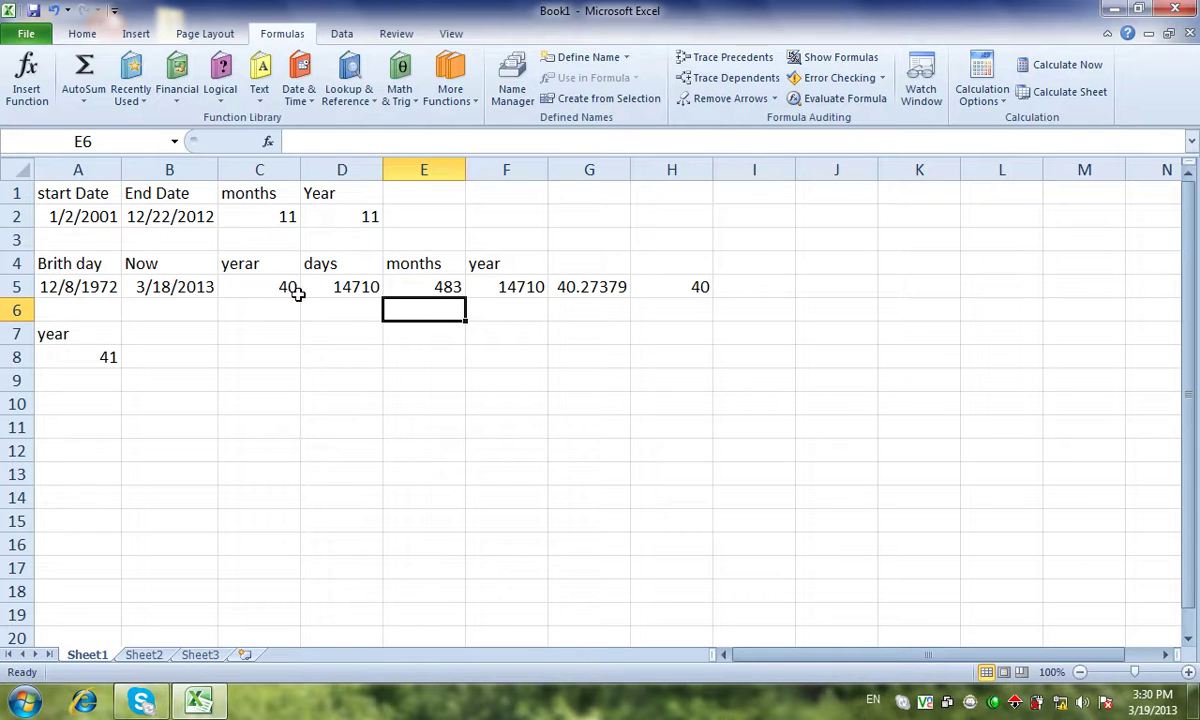
- Re-enter the formula =B5-A5 in cell F5 to subtract the birth date from the Now date
{"action": "left_click", "coordinate": [506, 290]}
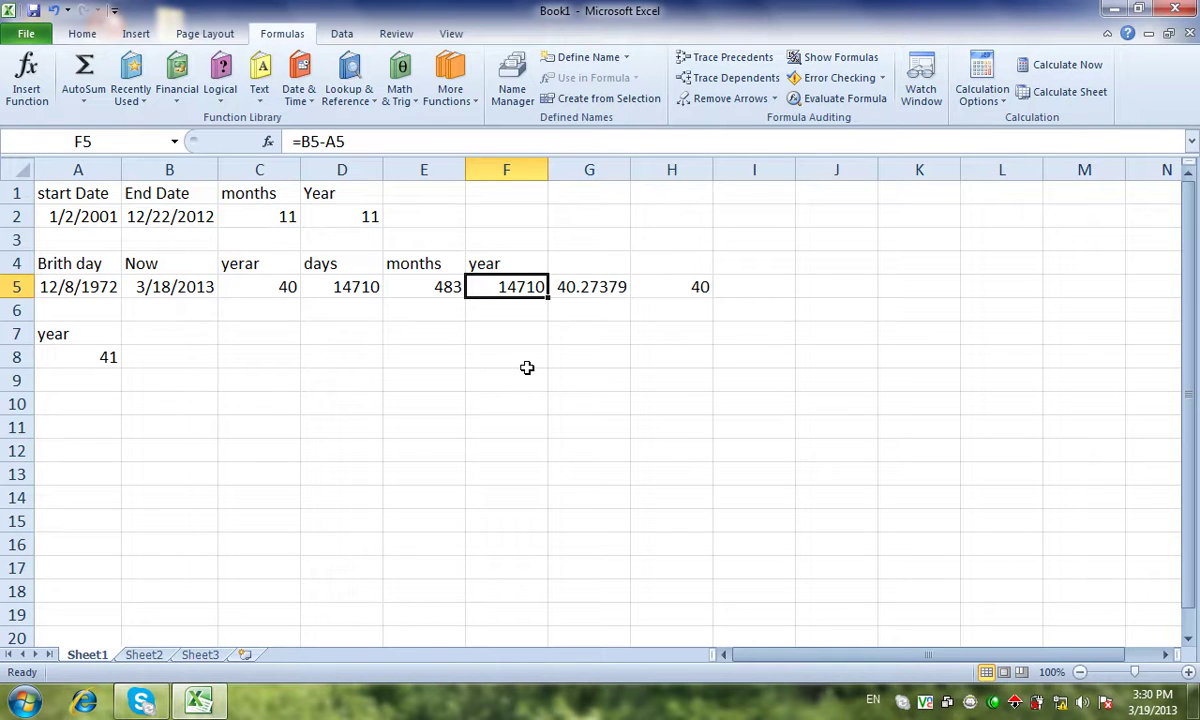
{"action": "left_click", "coordinate": [440, 420]}
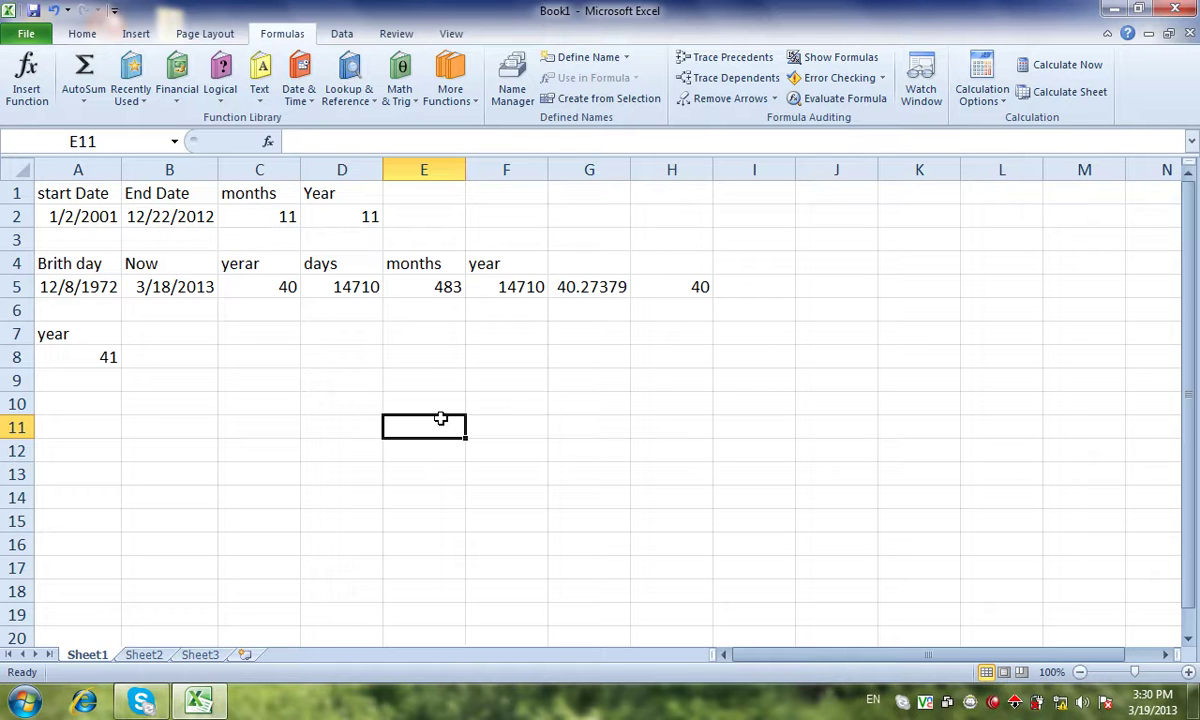
{"action": "left_click", "coordinate": [510, 292]}
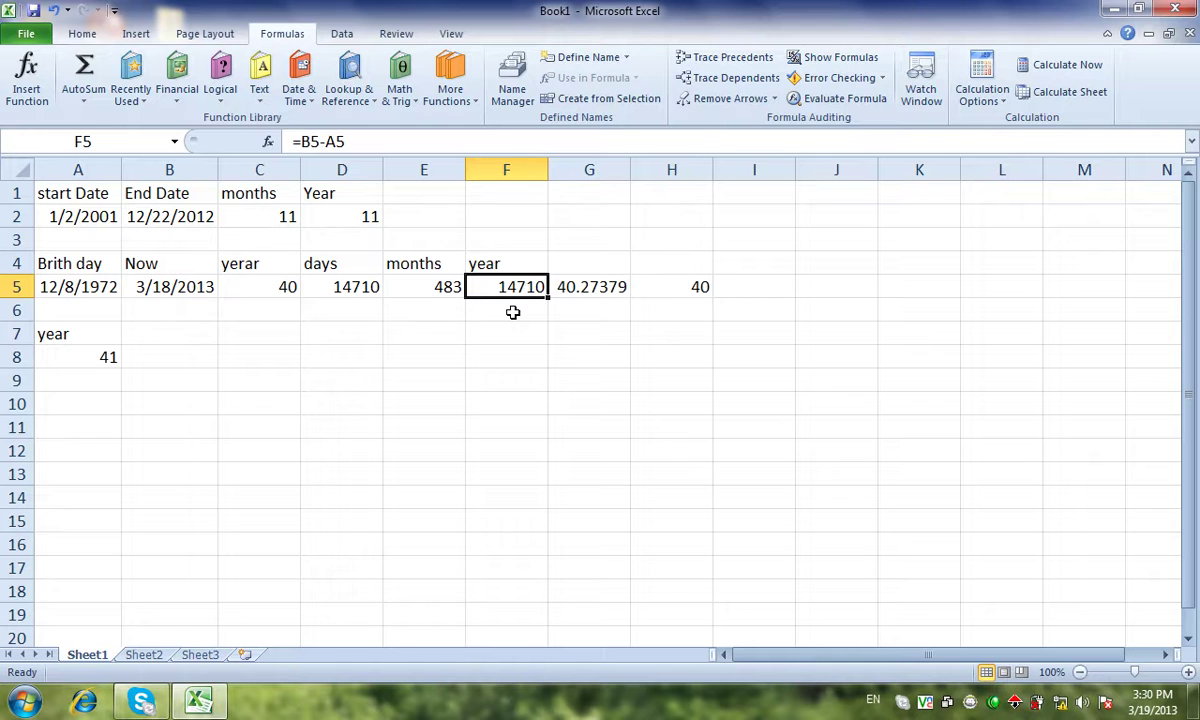
{"action": "key", "text": "Delete"}
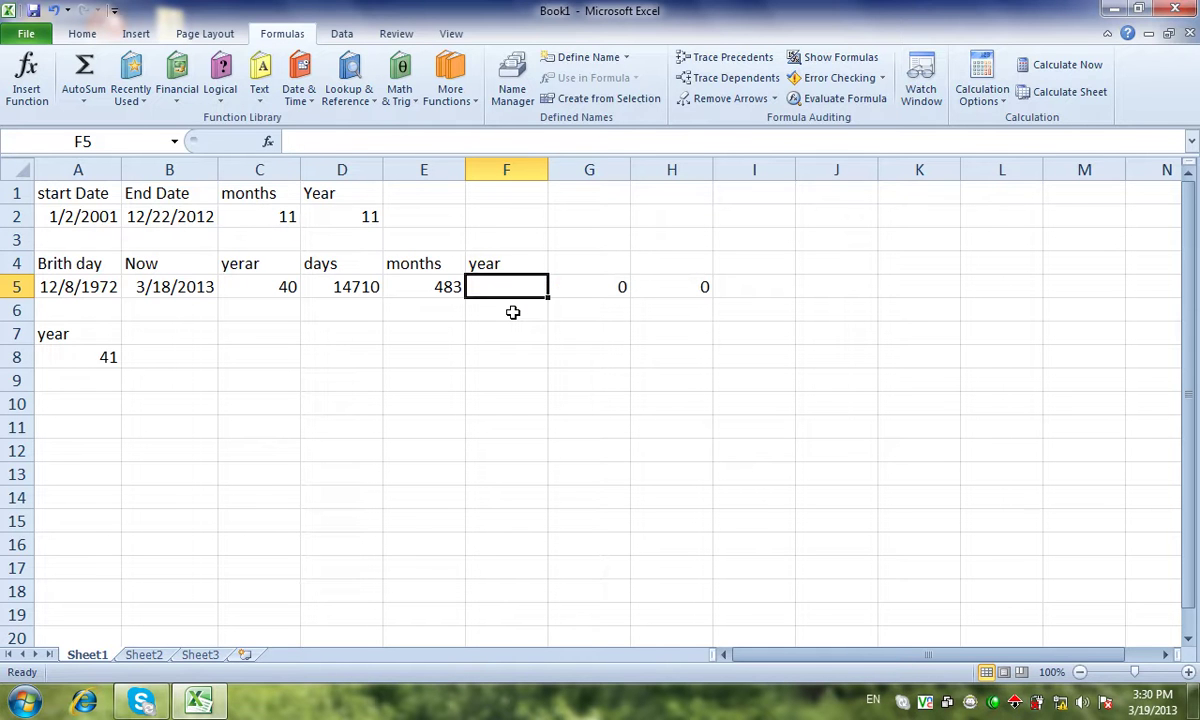
{"action": "type", "text": "="}
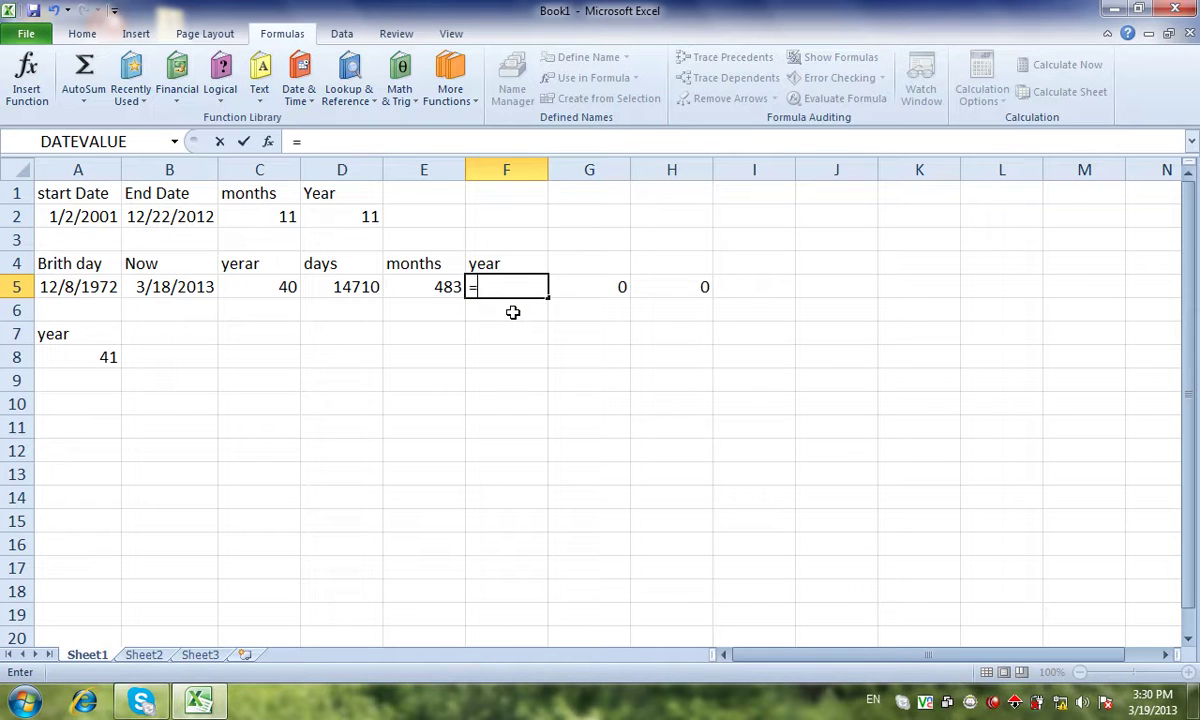
{"action": "left_click", "coordinate": [140, 286]}
{"action": "type", "text": "-"}
{"action": "left_click", "coordinate": [57, 285]}
{"action": "key", "text": "Return"}
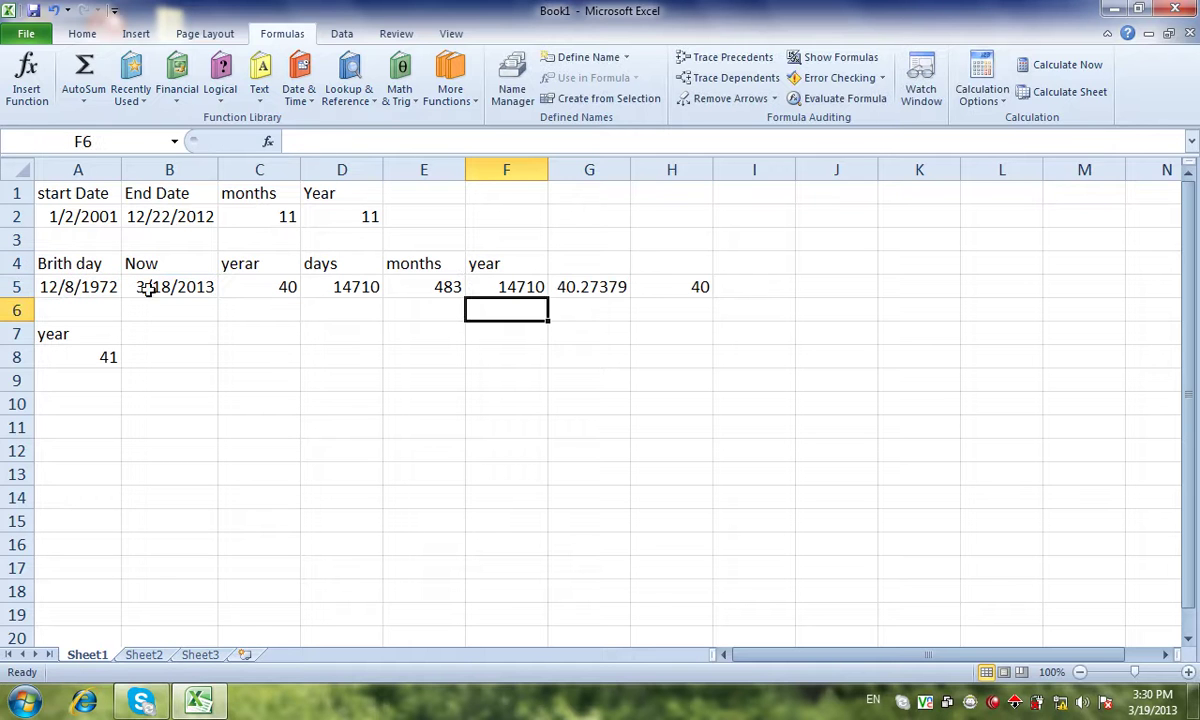
- Re-enter the formula =F5/365.25 in cell G5 to convert the day difference in F5 into years
{"action": "left_click", "coordinate": [615, 279]}
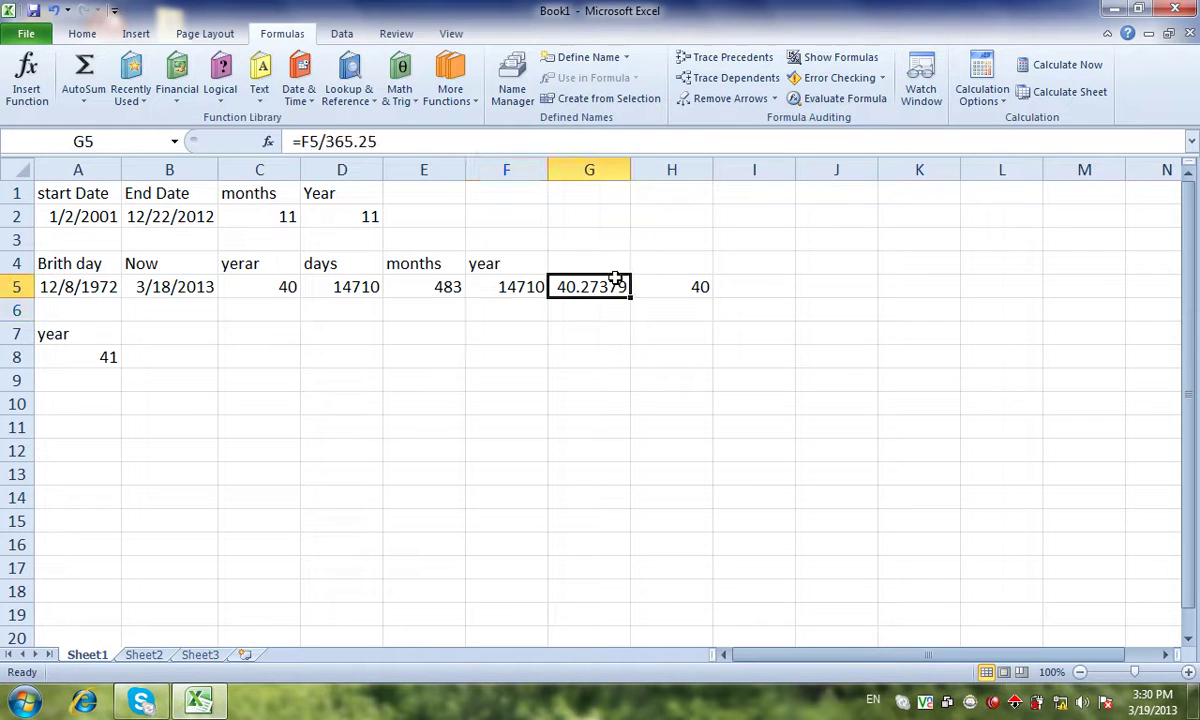
{"action": "key", "text": "Delete"}
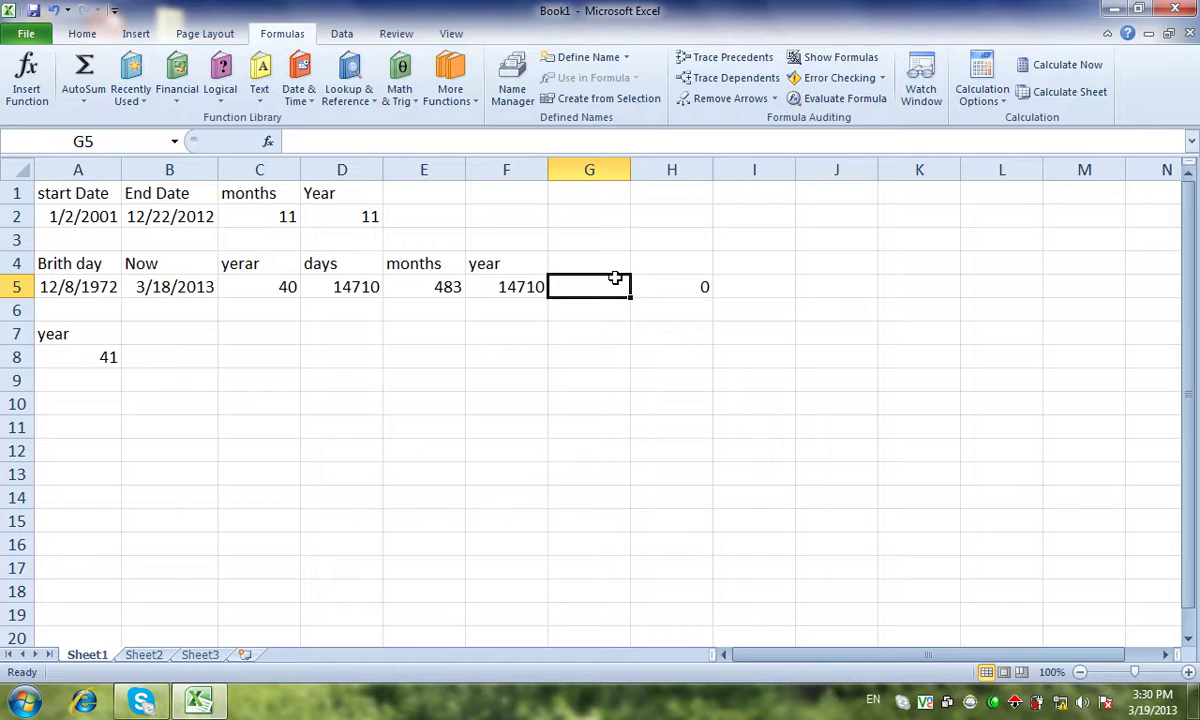
{"action": "type", "text": "="}
{"action": "left_click", "coordinate": [524, 288]}
{"action": "type", "text": "/365.25"}
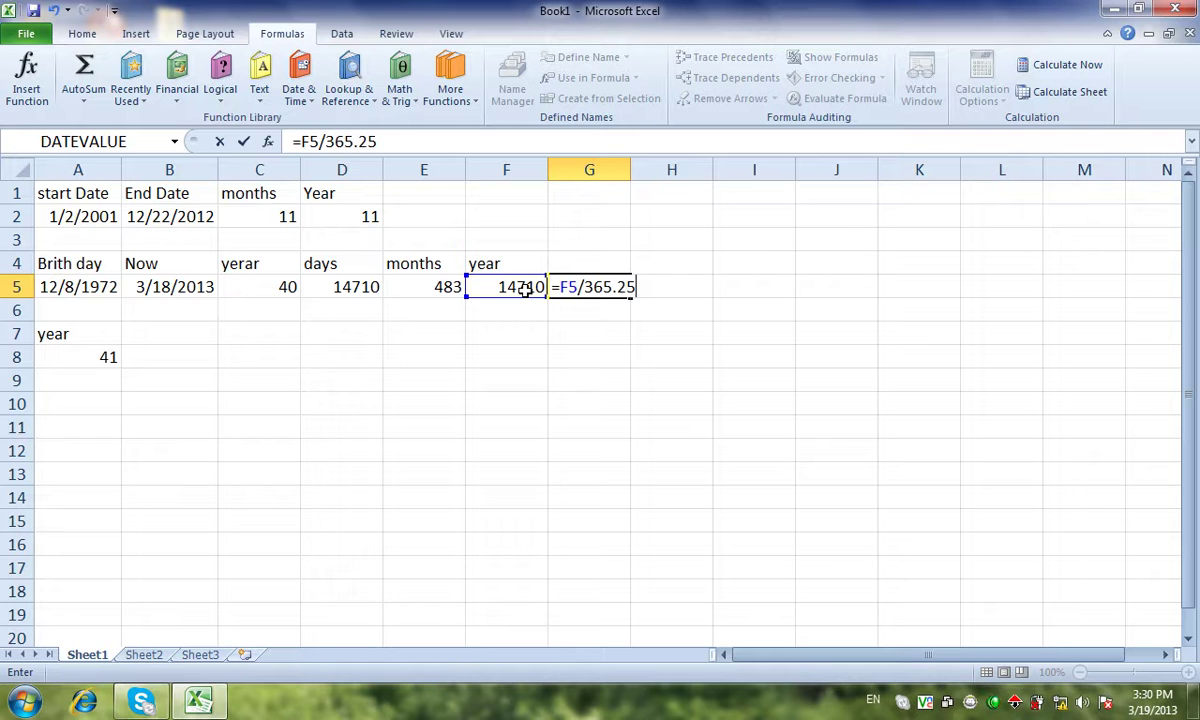
{"action": "key", "text": "Return"}
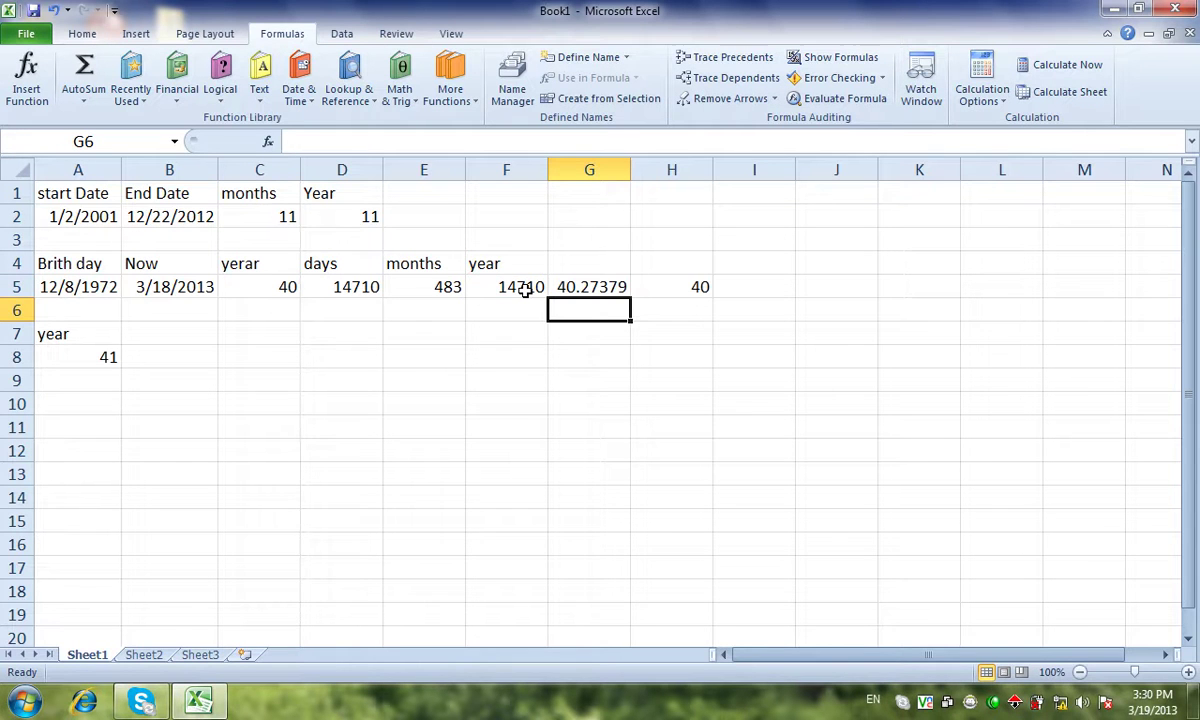
- Re-enter the formula =INT(G5) in cell H5 to reduce the calculated years in G5 to a whole number
{"action": "left_click", "coordinate": [691, 291]}
{"action": "key", "text": "Delete"}
{"action": "type", "text": "="}
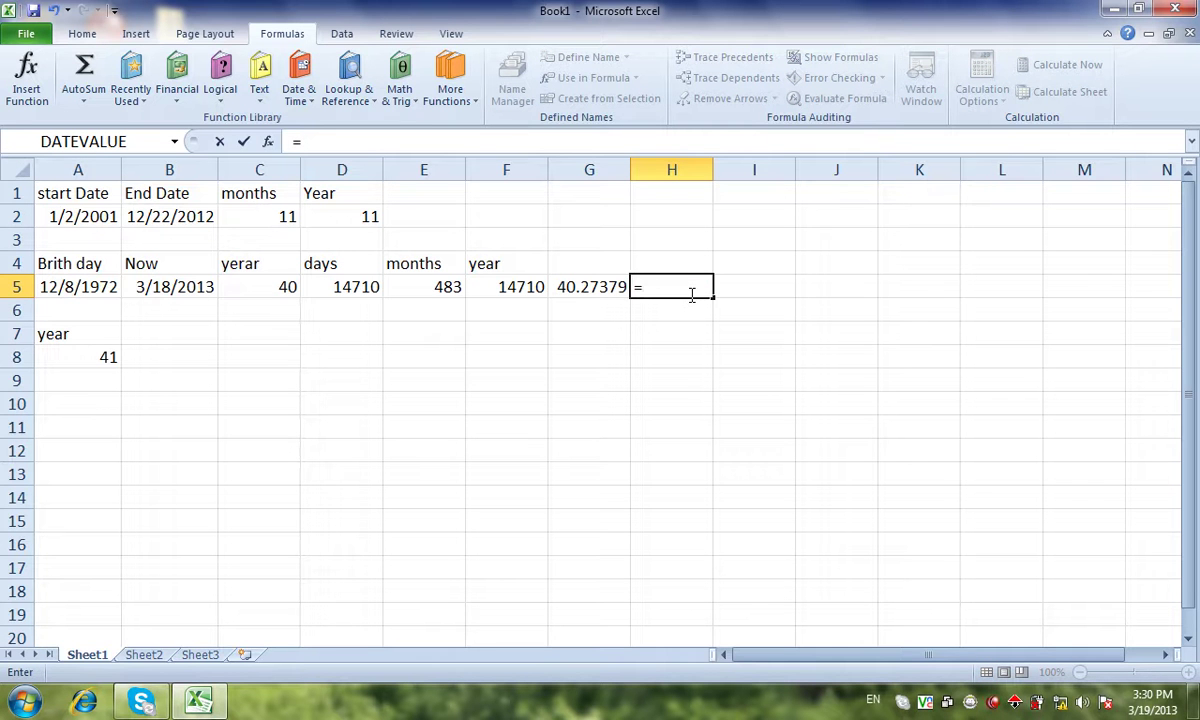
{"action": "type", "text": "int"}
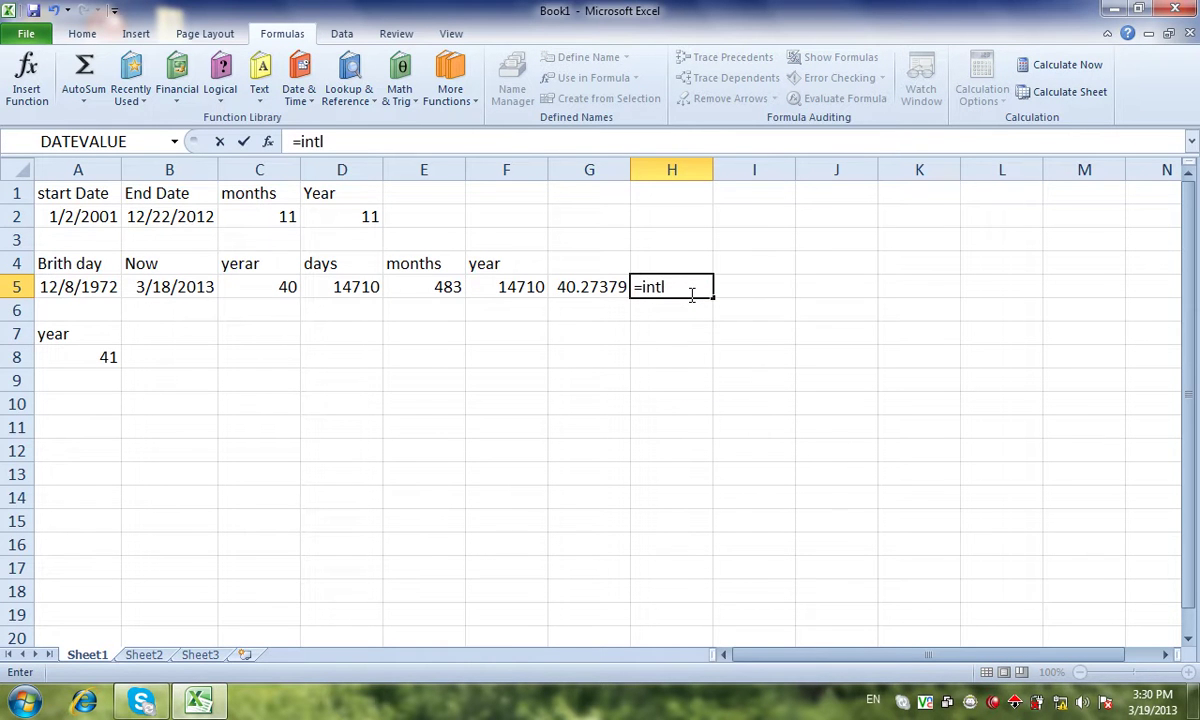
{"action": "key", "text": "Tab"}
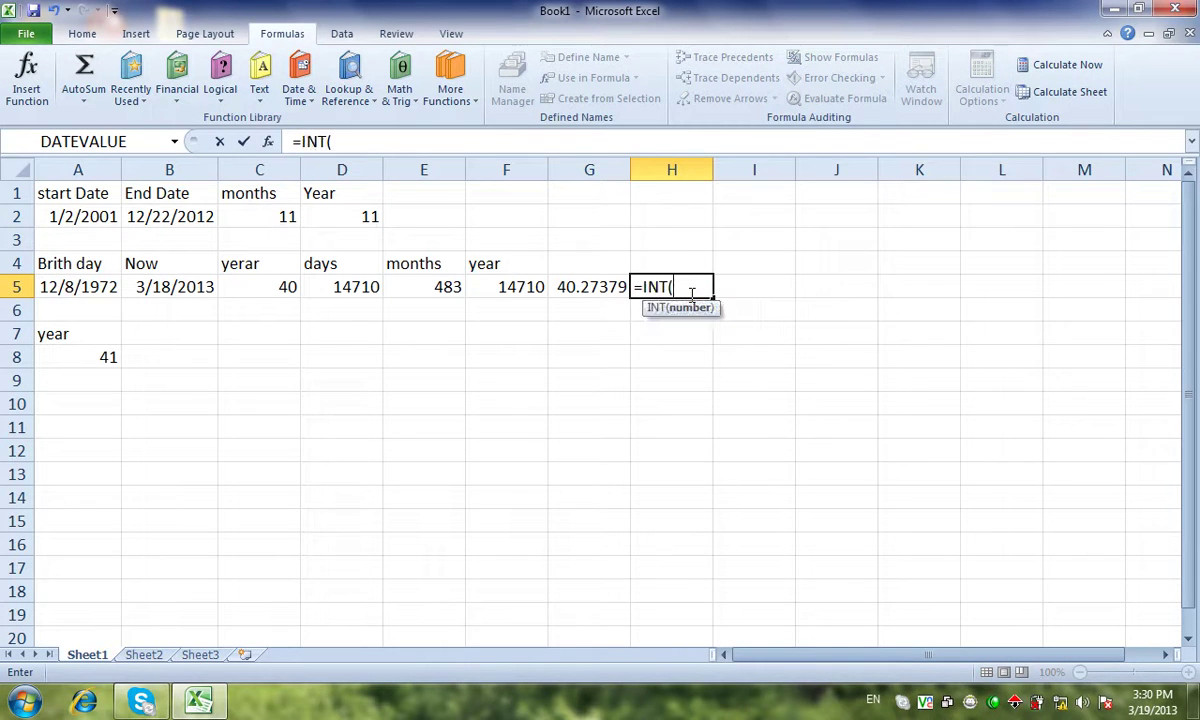
{"action": "left_click", "coordinate": [557, 287]}
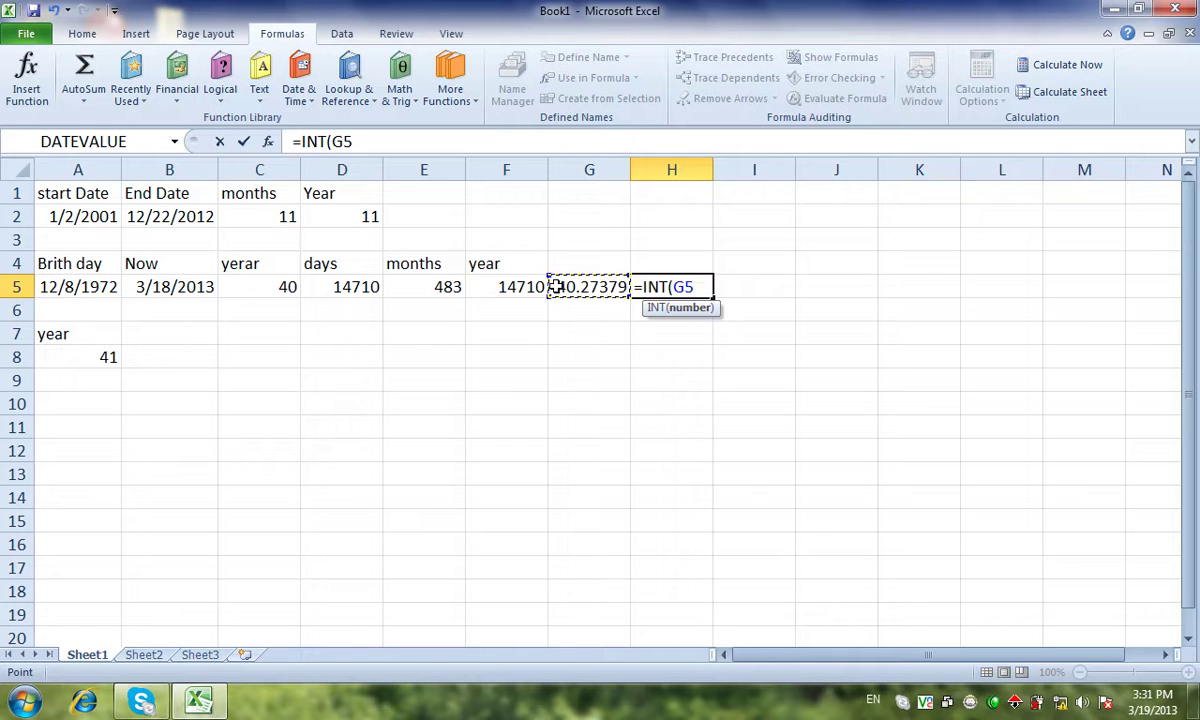
{"action": "type", "text": ")"}
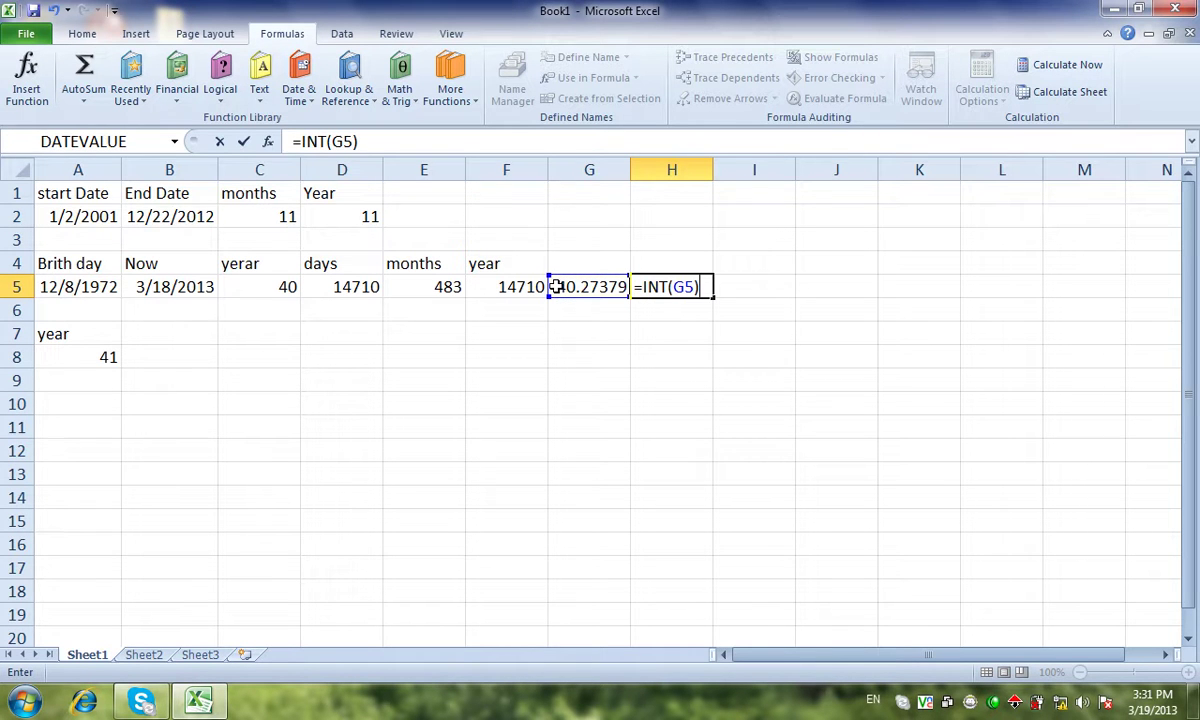
{"action": "key", "text": "Return"}
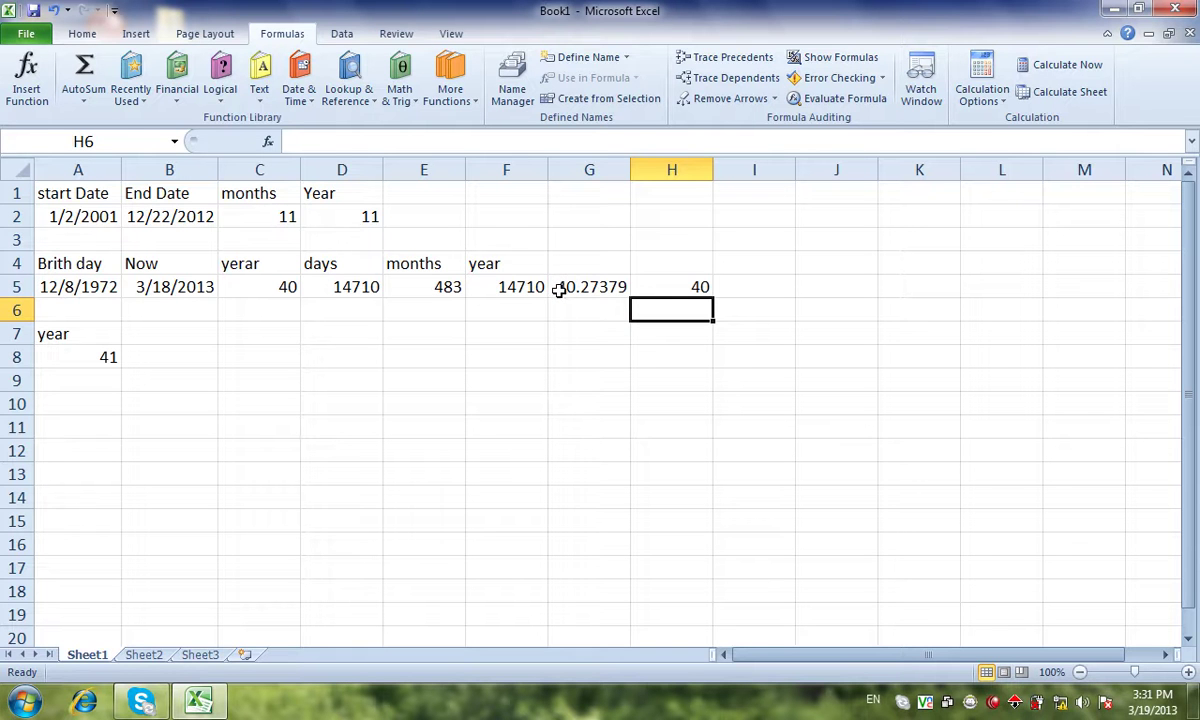
{"action": "left_click", "coordinate": [691, 283]}
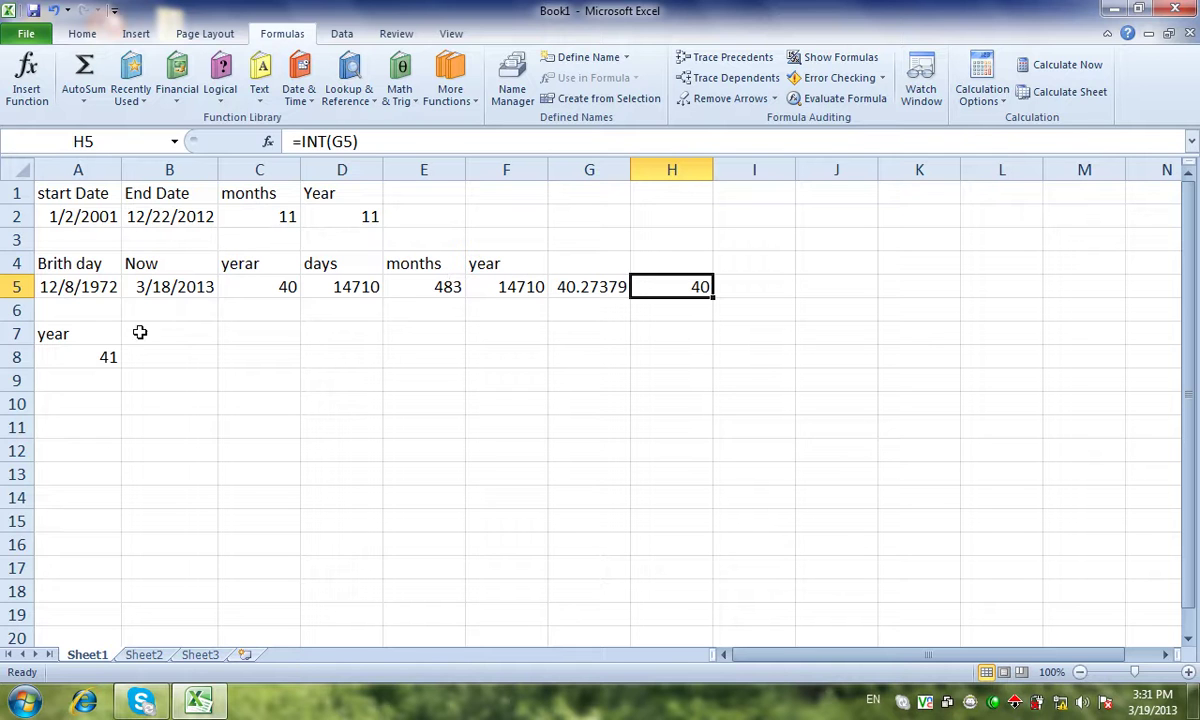
- Check the year formula in A8, and enter =today()-A5 in cell C10 to subtract the birth date from today's date
{"action": "left_click", "coordinate": [111, 357]}
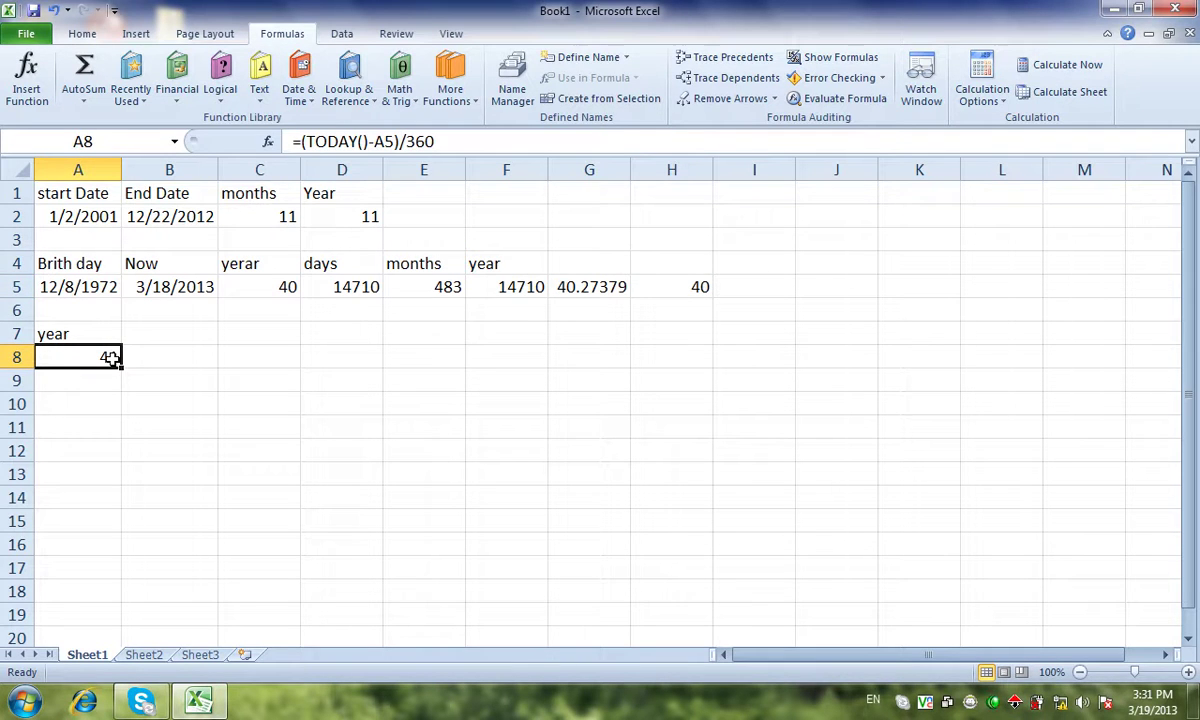
{"action": "left_click", "coordinate": [293, 412]}
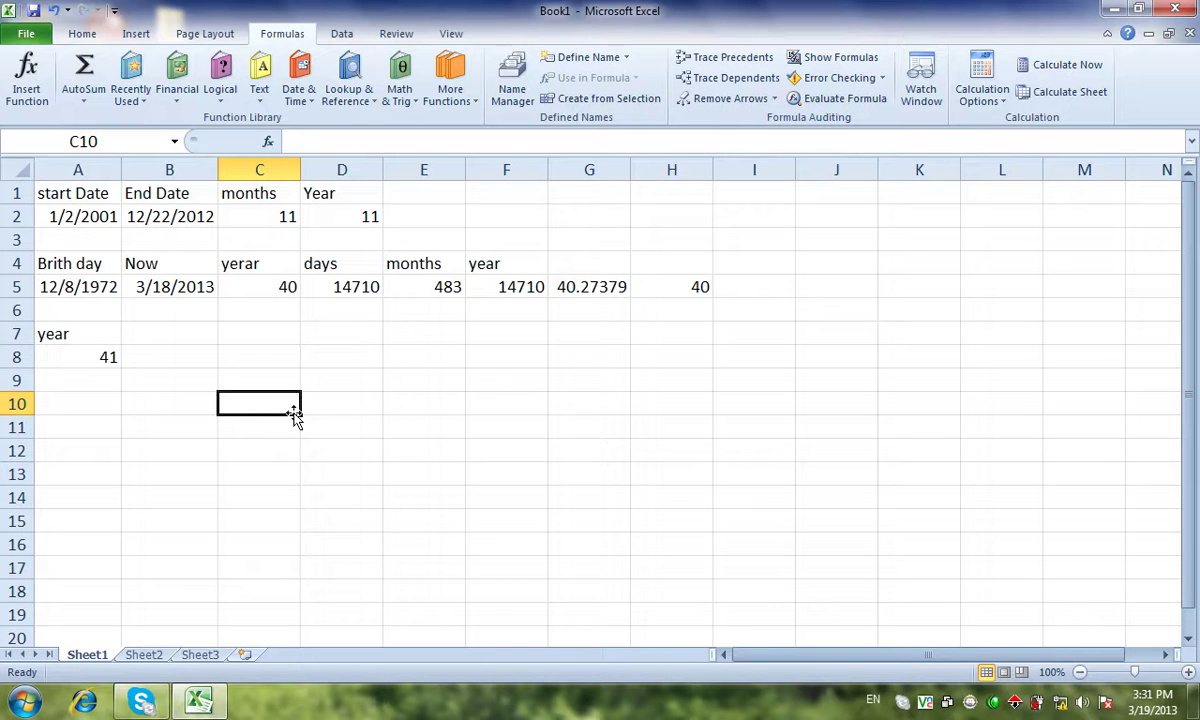
{"action": "type", "text": "=to"}
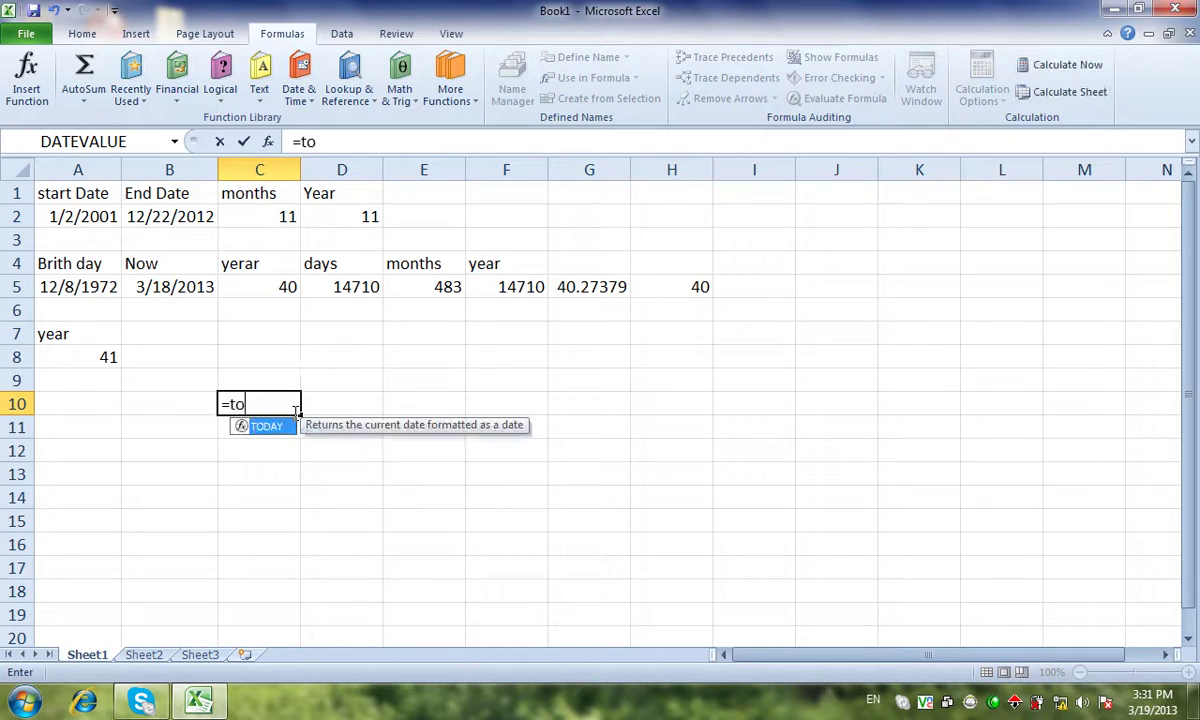
{"action": "type", "text": "day("}
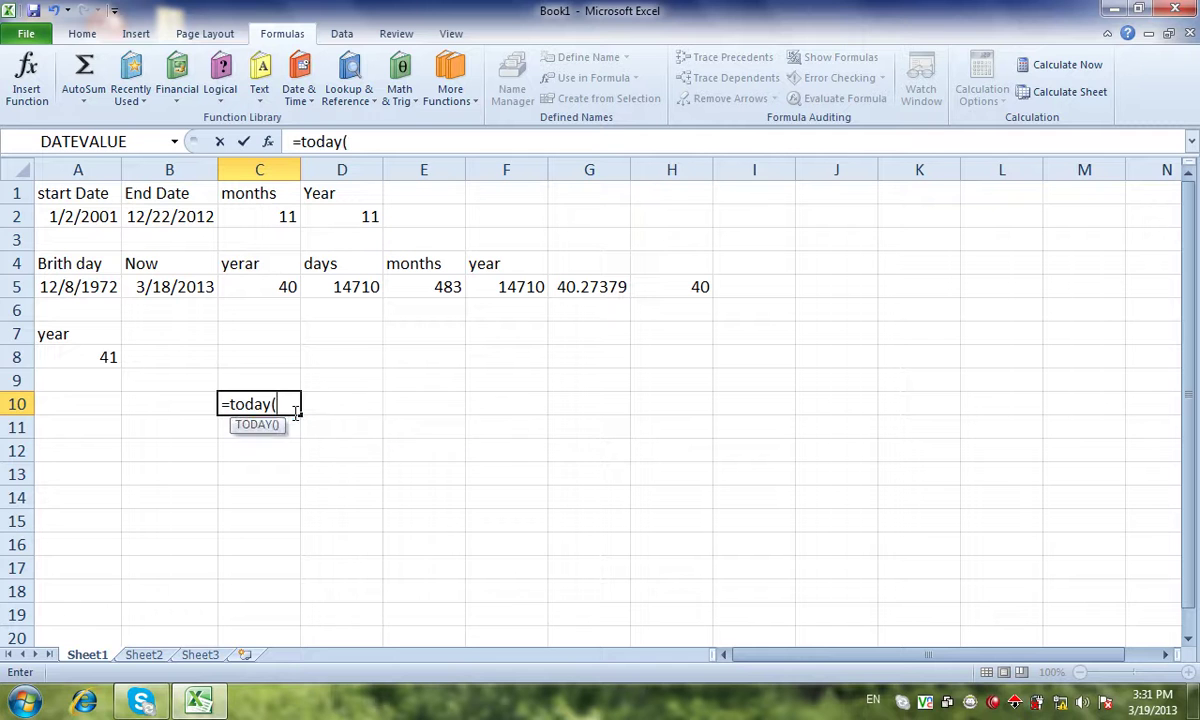
{"action": "type", "text": ")-"}
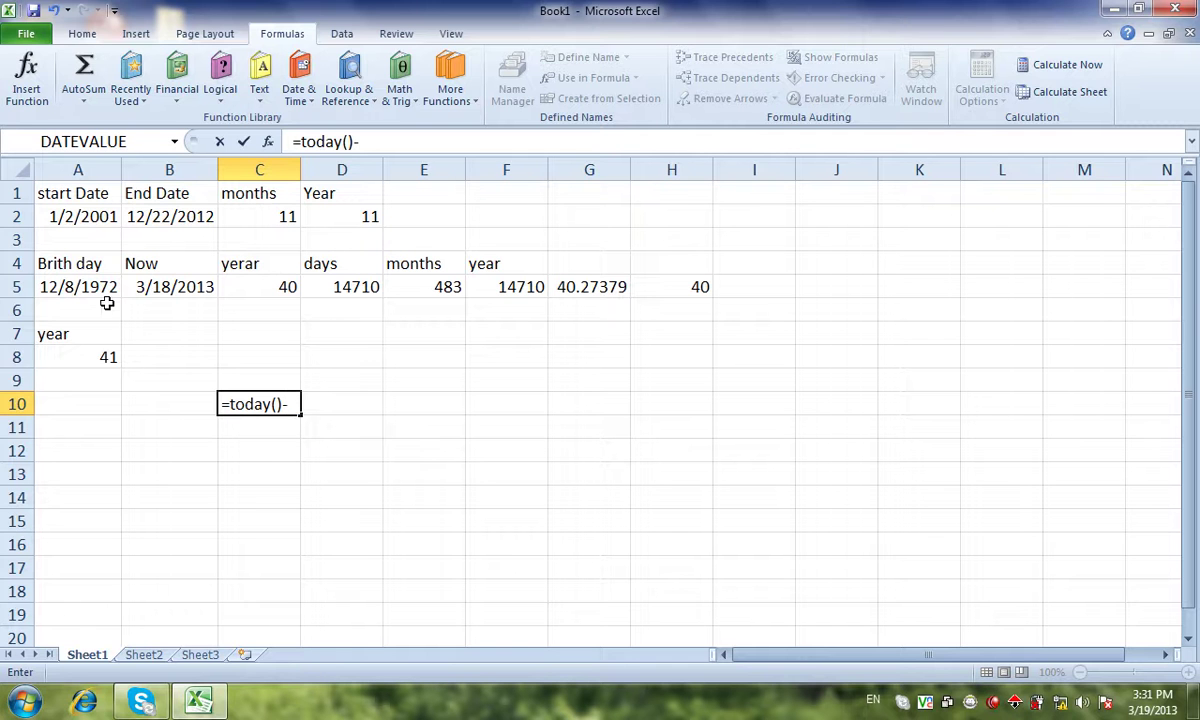
{"action": "left_click", "coordinate": [93, 287]}
{"action": "key", "text": "Return"}
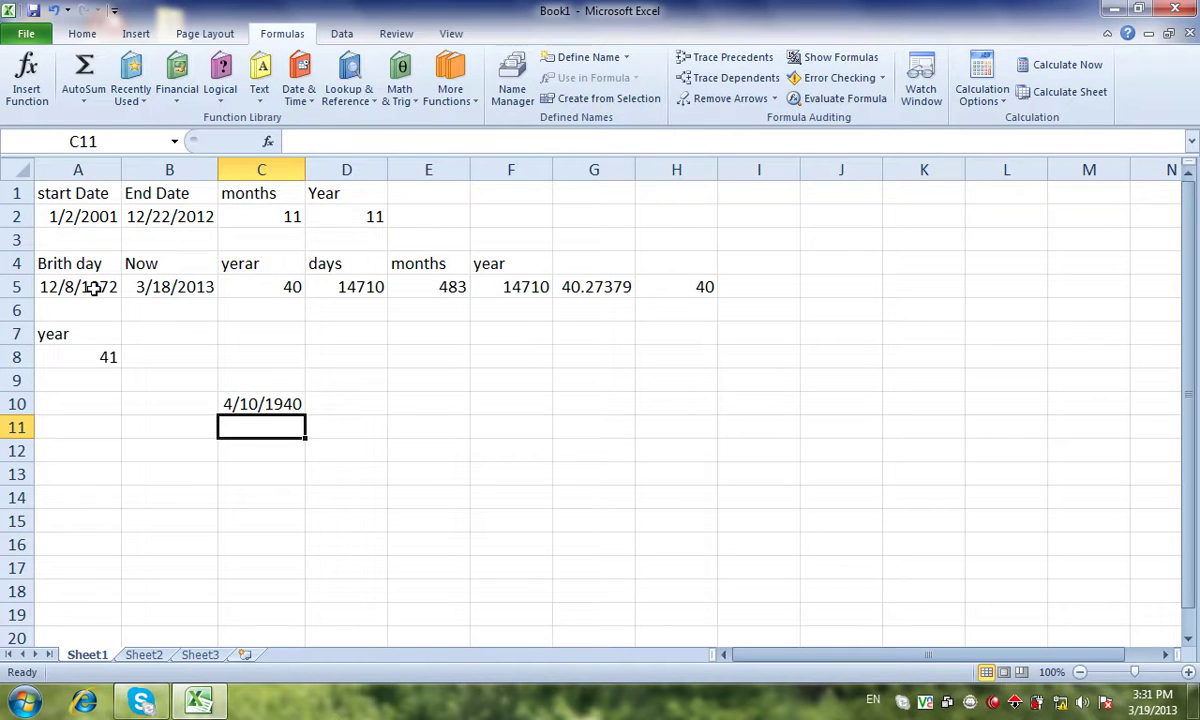
- Change the number format of cell C10 to General so the date difference is shown in days
{"action": "left_click", "coordinate": [269, 406]}
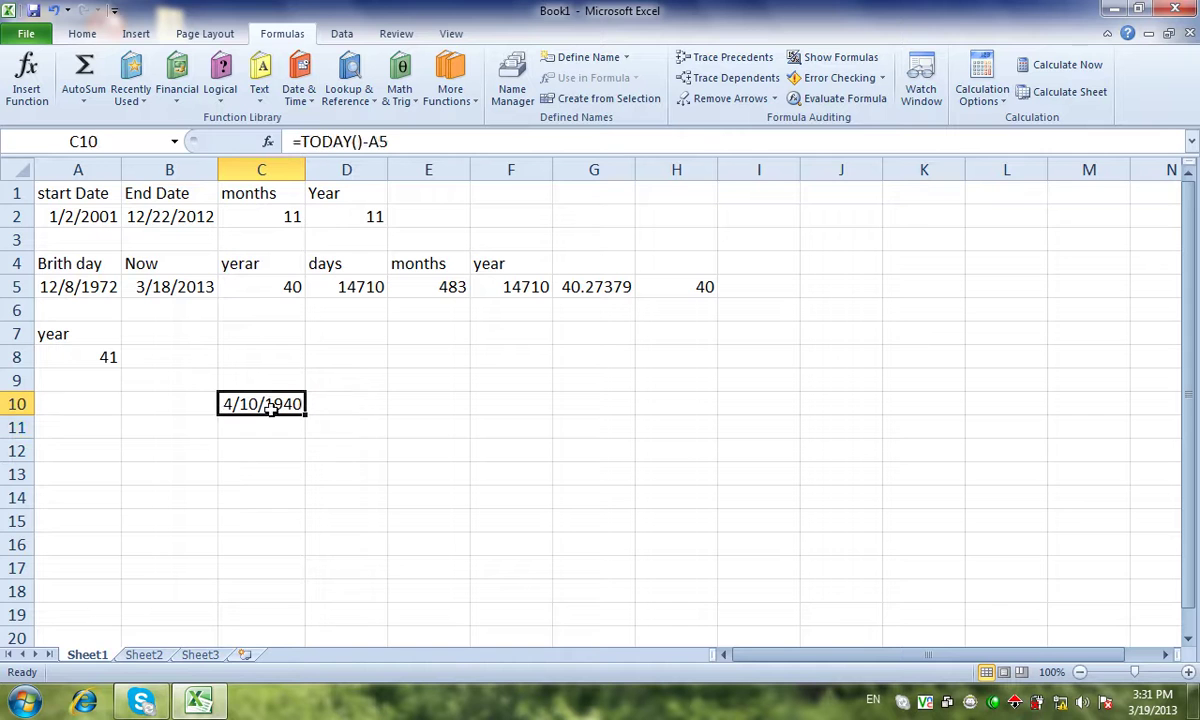
{"action": "left_click", "coordinate": [99, 37]}
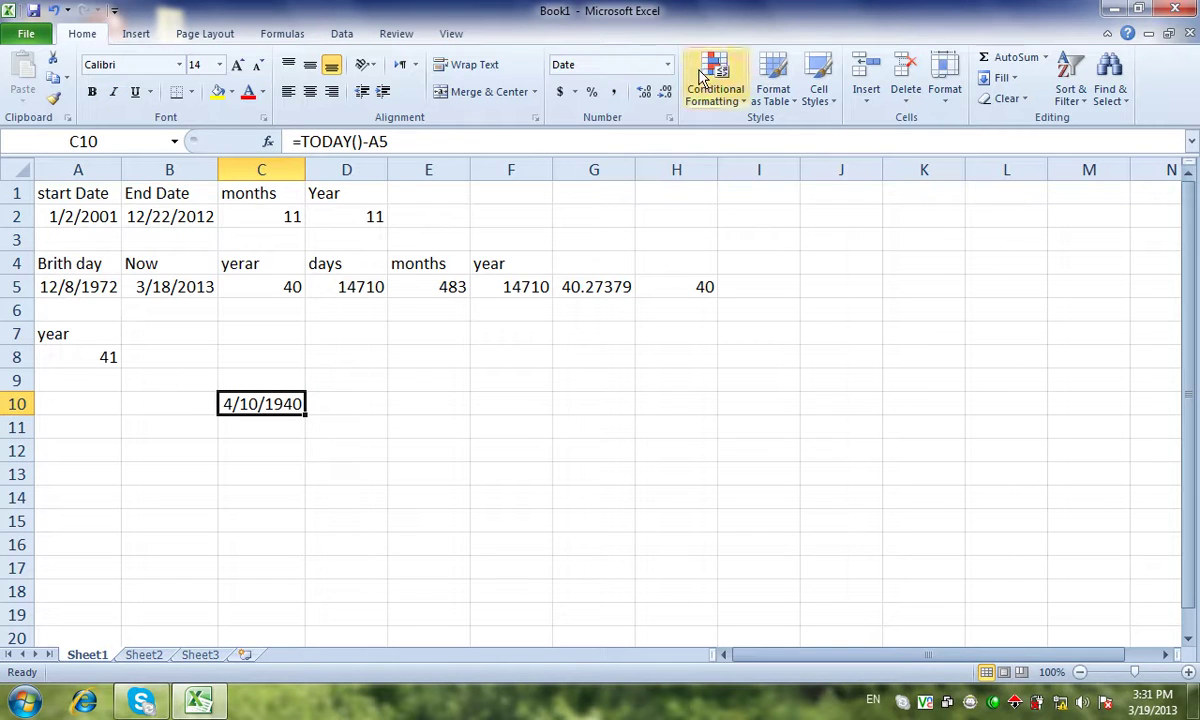
{"action": "left_click", "coordinate": [668, 65]}
{"action": "left_click", "coordinate": [646, 94]}
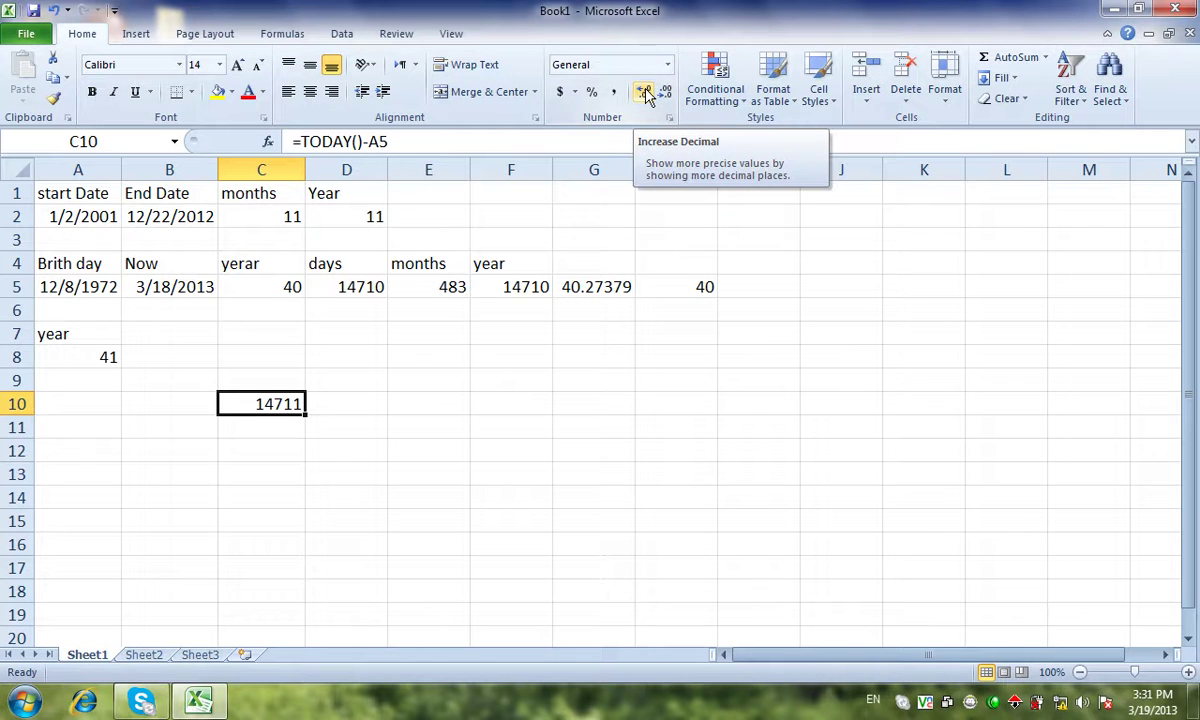
- Edit the formula in cell C10 to =(TODAY()-A5)/365 to convert the day difference into years
{"action": "left_click", "coordinate": [303, 141]}
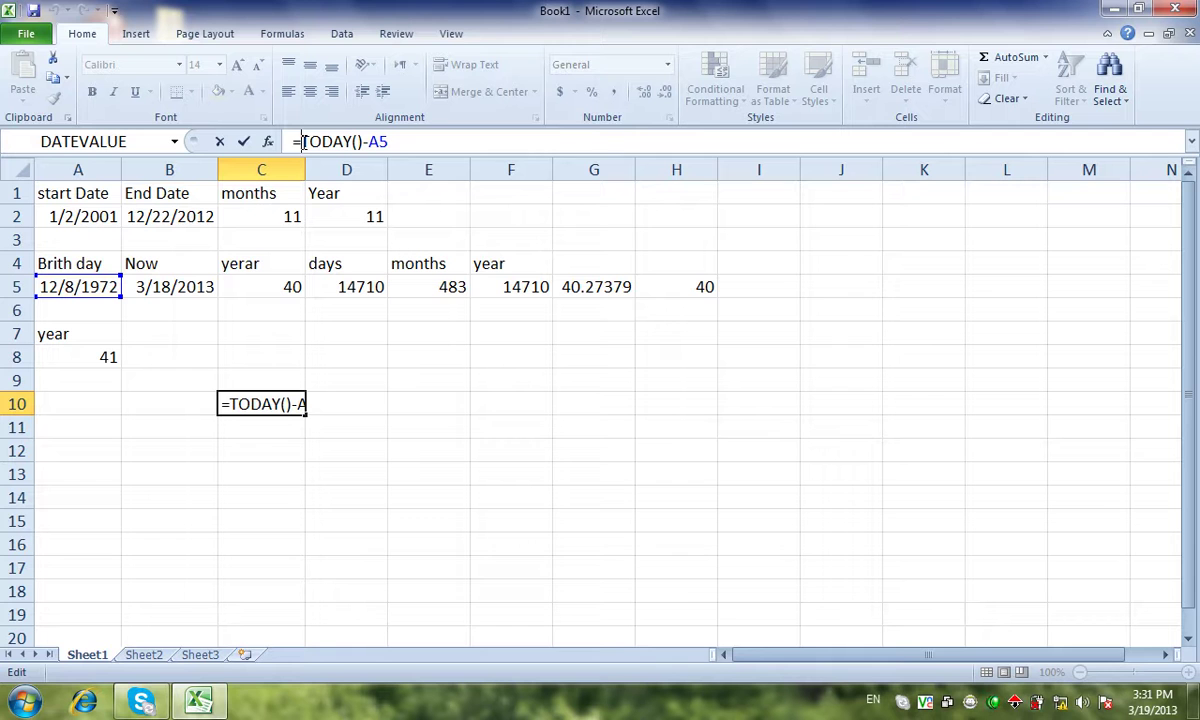
{"action": "type", "text": "("}
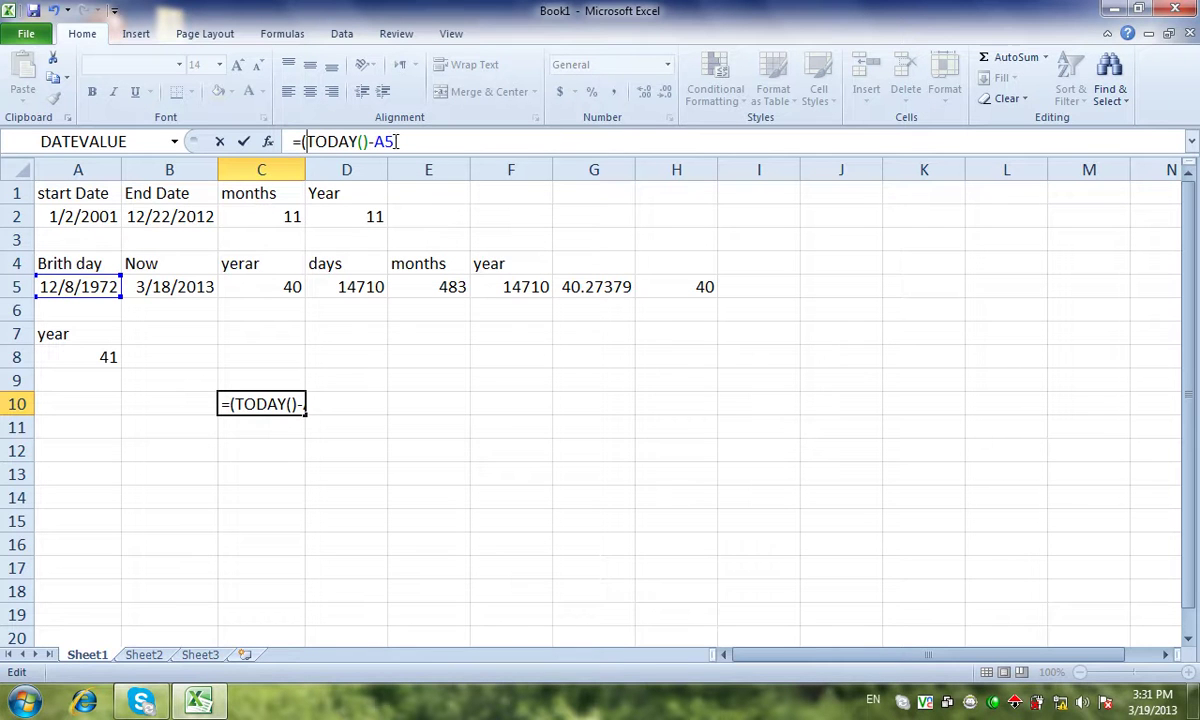
{"action": "type", "text": ")-A5)/"}
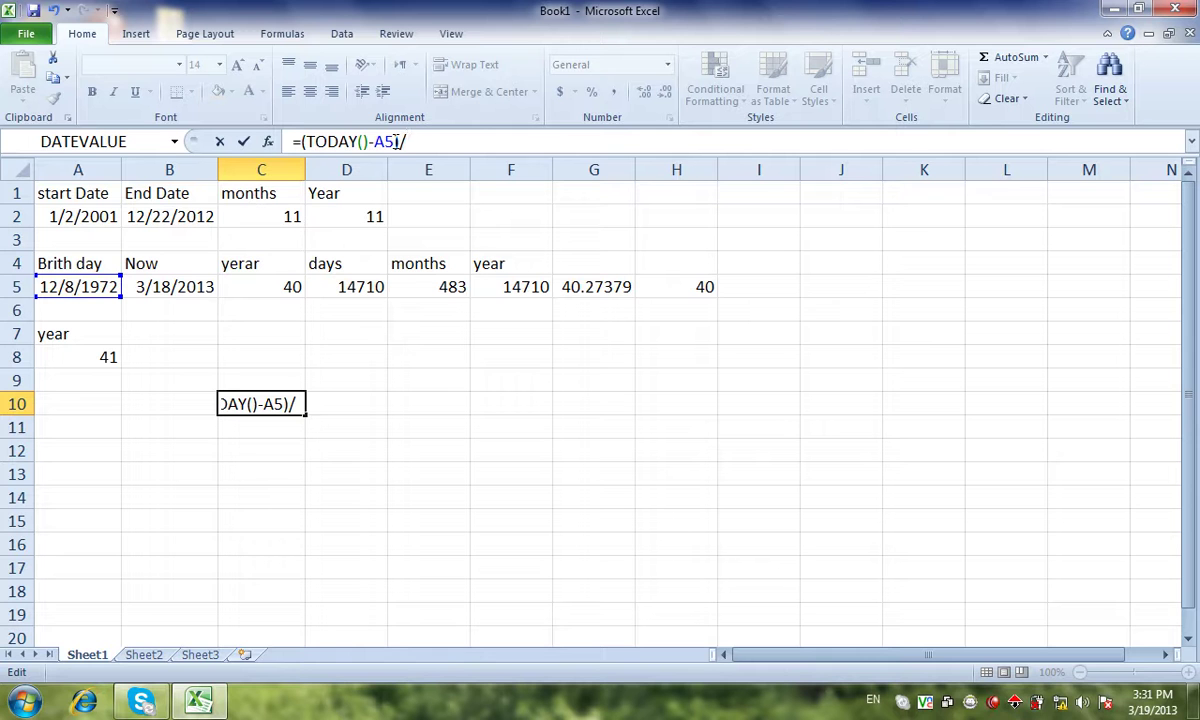
{"action": "type", "text": "365"}
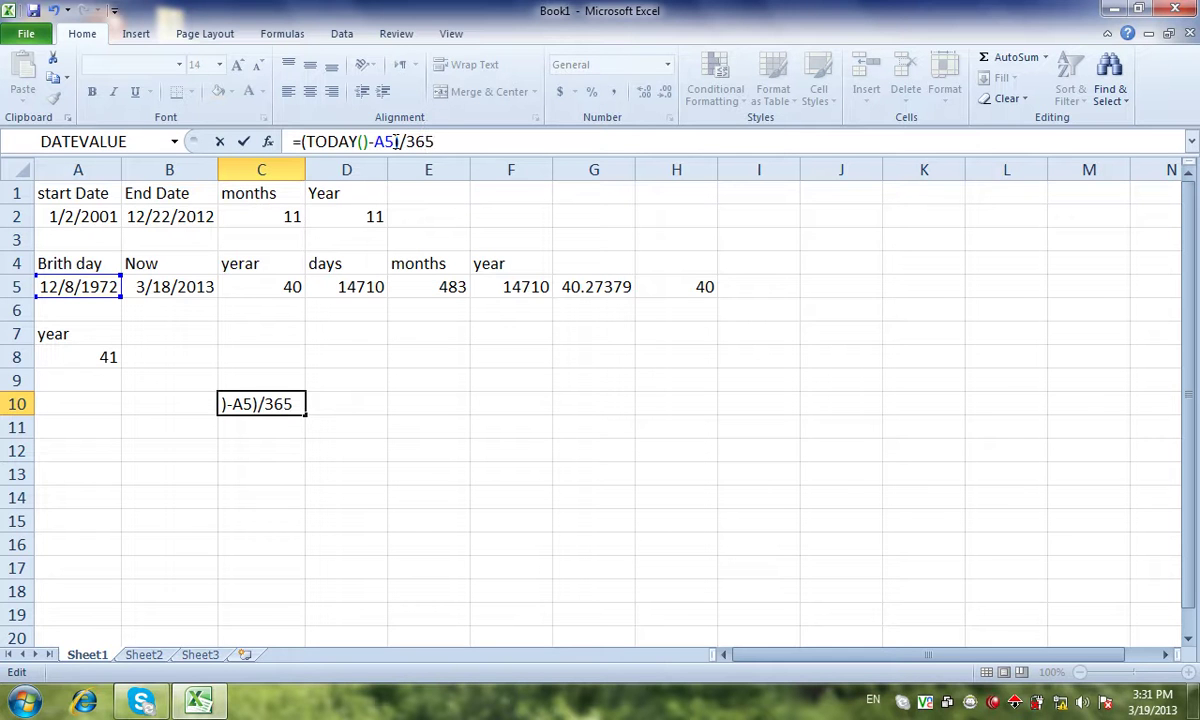
{"action": "key", "text": "Return"}
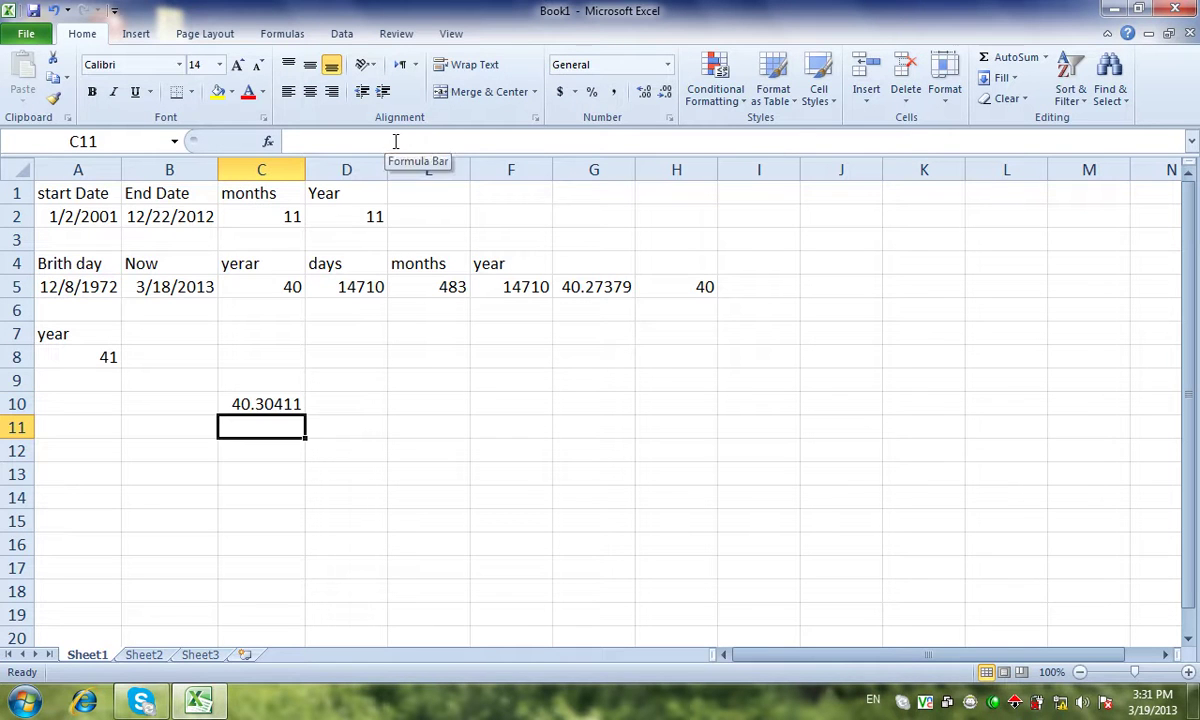
{"action": "left_click", "coordinate": [258, 400]}
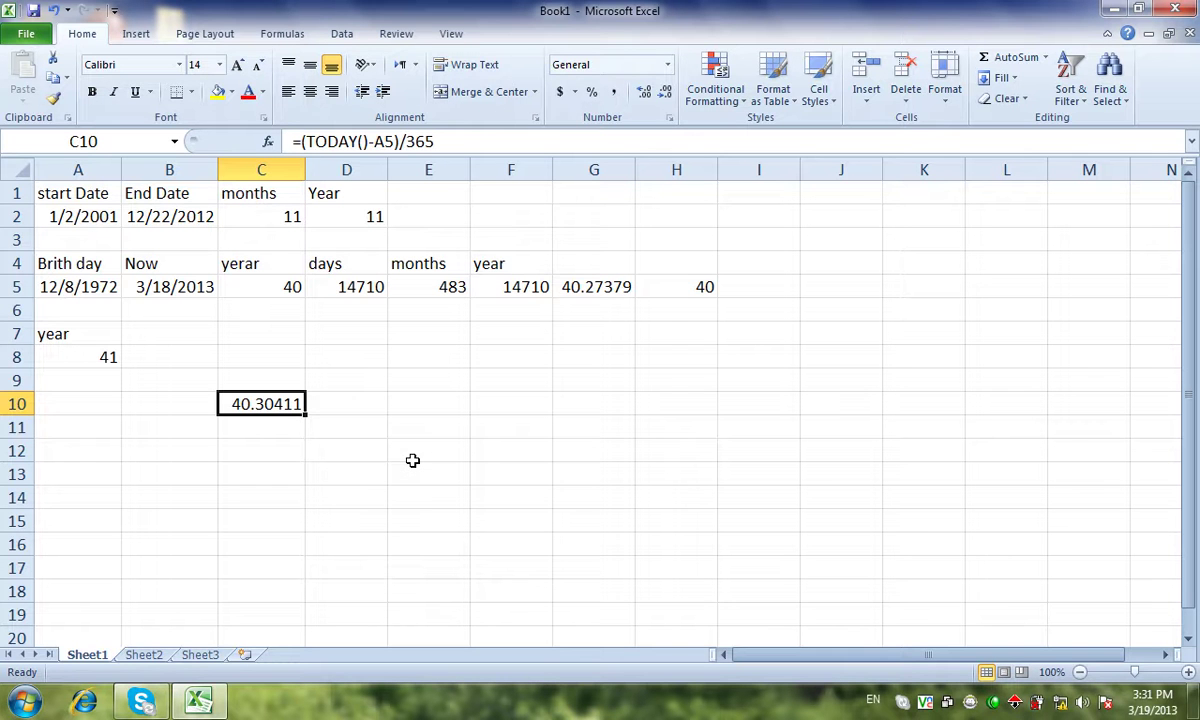
- Enter the formula =int(C10) in cell D10 to get the age in whole years
{"action": "left_click", "coordinate": [357, 407]}
{"action": "type", "text": "=int"}
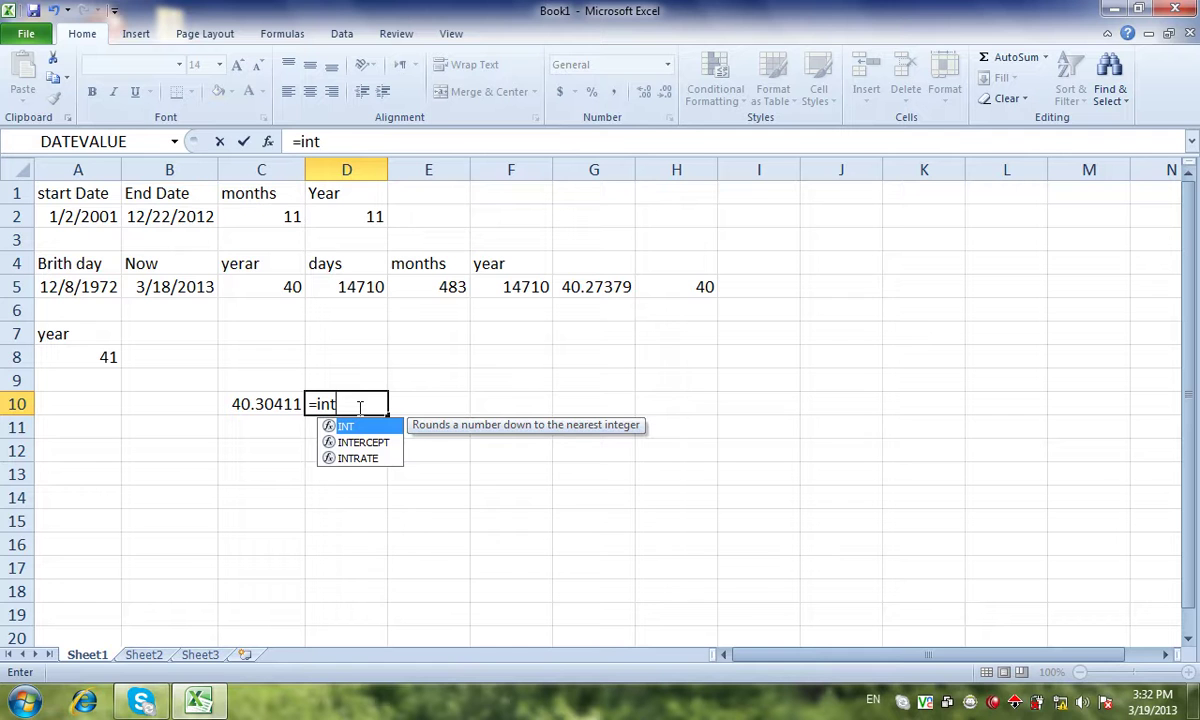
{"action": "type", "text": "("}
{"action": "left_click", "coordinate": [252, 404]}
{"action": "type", "text": ")"}
{"action": "key", "text": "Return"}
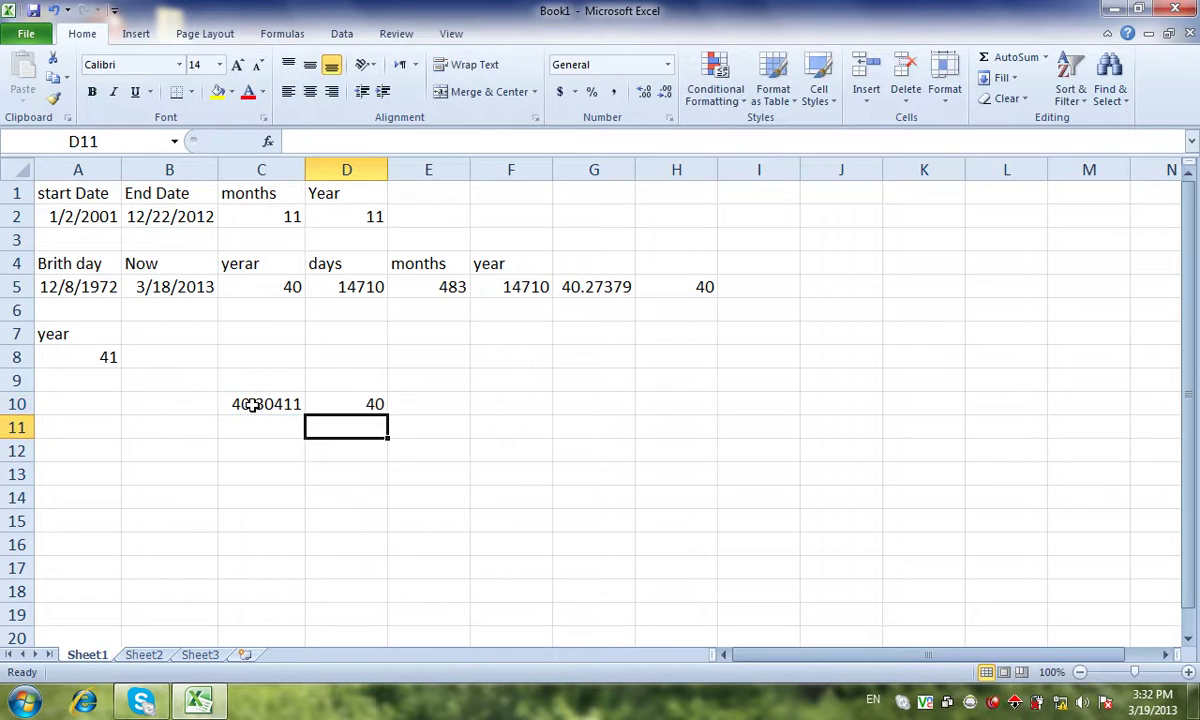
- Reduce the displayed precision of cell C10 to three decimal places
{"action": "left_click", "coordinate": [262, 402]}
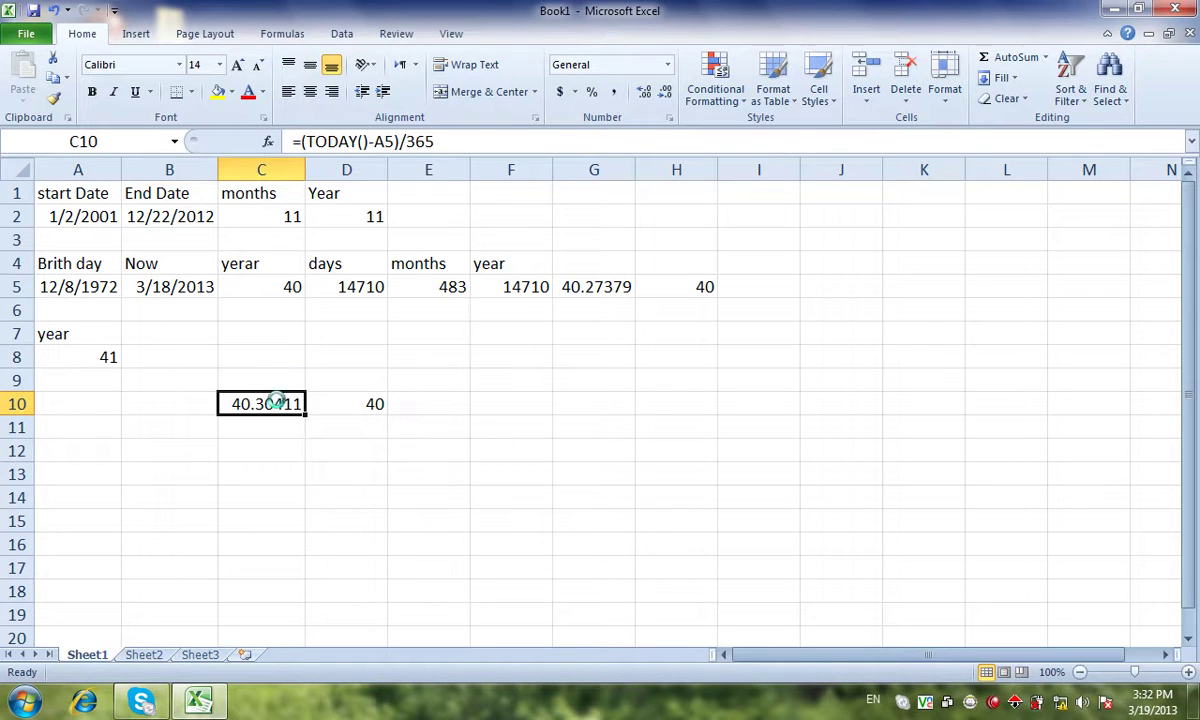
{"action": "double_click", "coordinate": [662, 97]}
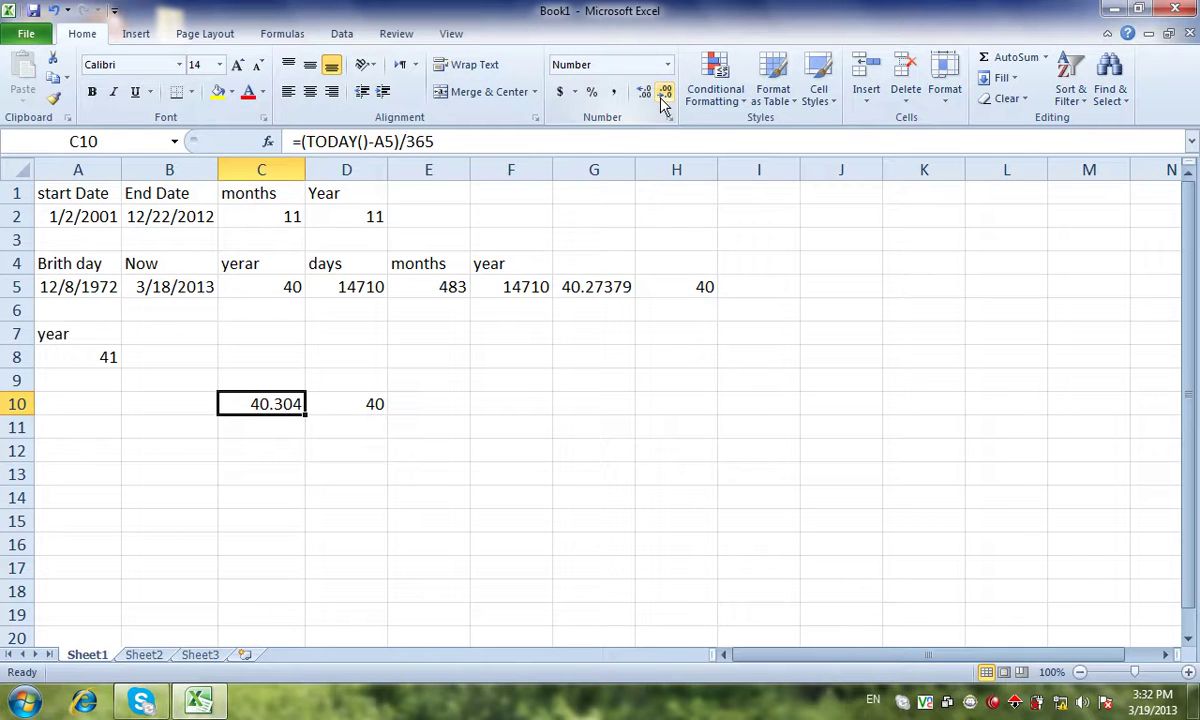
- Open the datedif workbook and examine the DATEDIF unit codes y, m, d, md, ym and yd in row 13 with their descriptions
{"action": "left_click", "coordinate": [502, 287]}
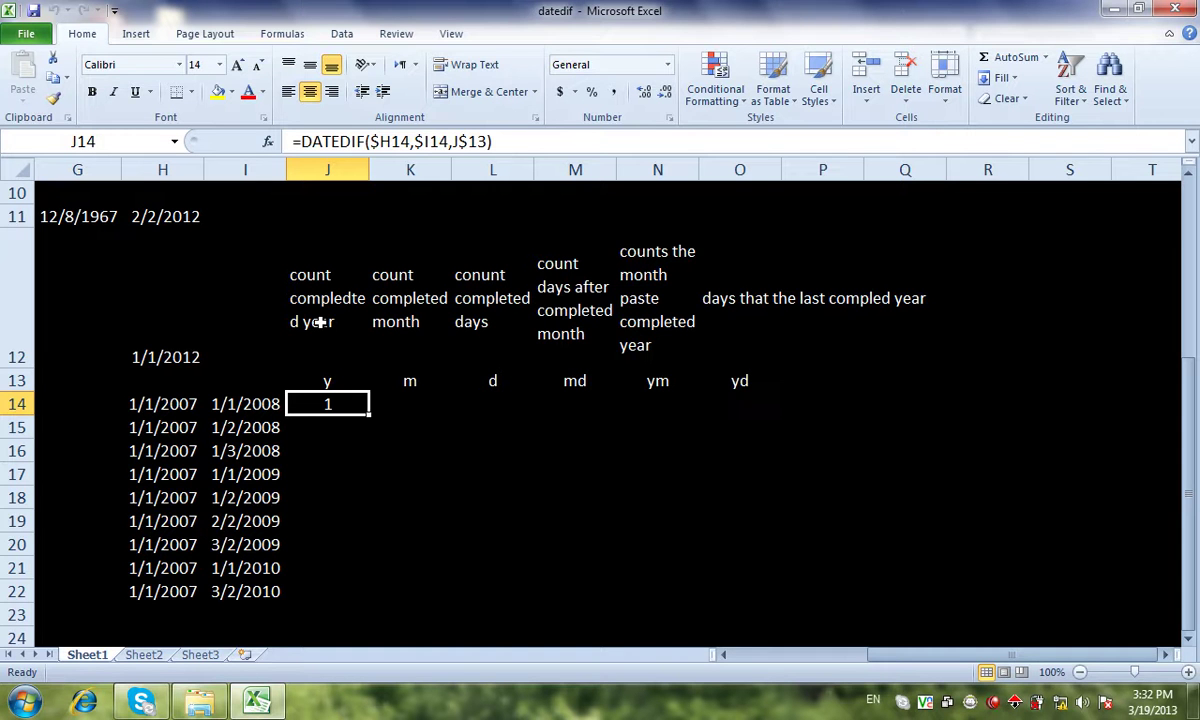
{"action": "left_click", "coordinate": [416, 319]}
{"action": "left_click", "coordinate": [411, 381]}
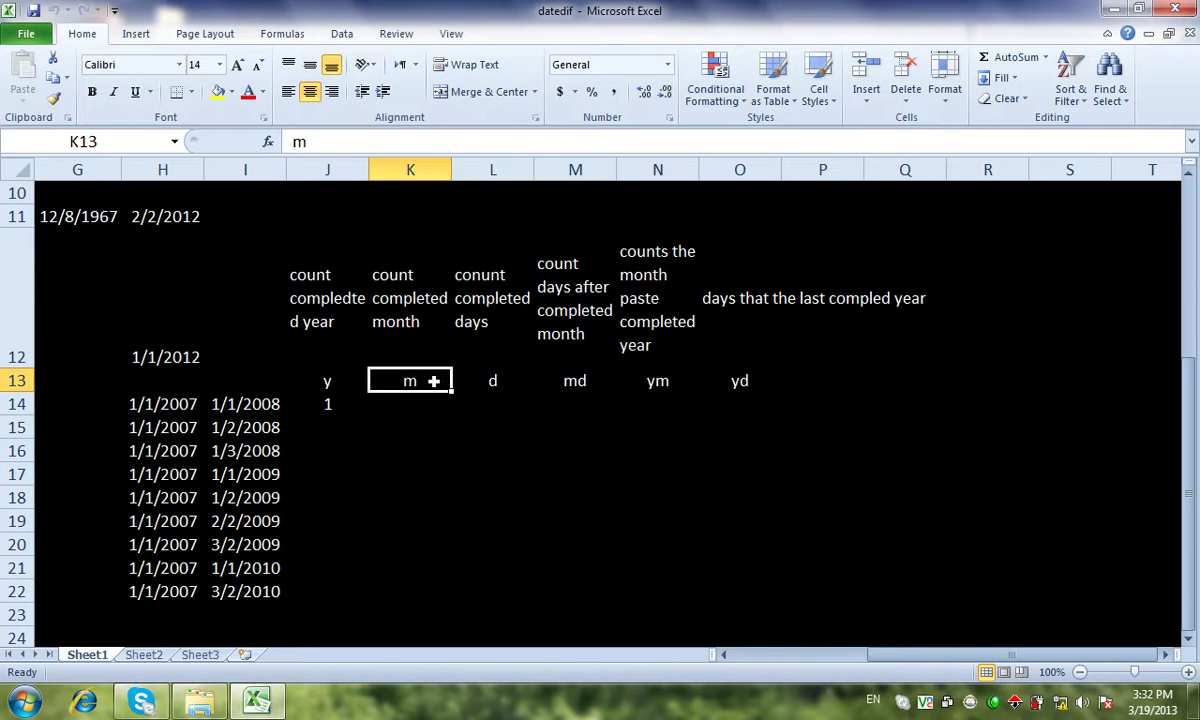
{"action": "left_click", "coordinate": [489, 388]}
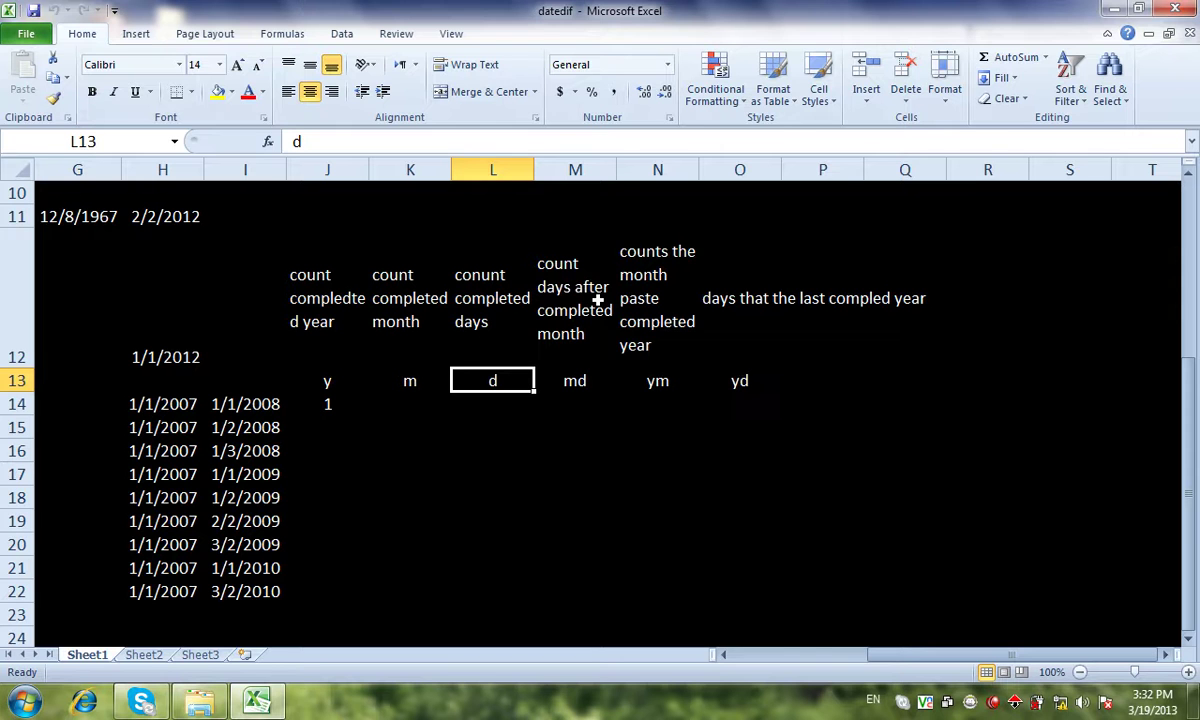
{"action": "left_click", "coordinate": [570, 397]}
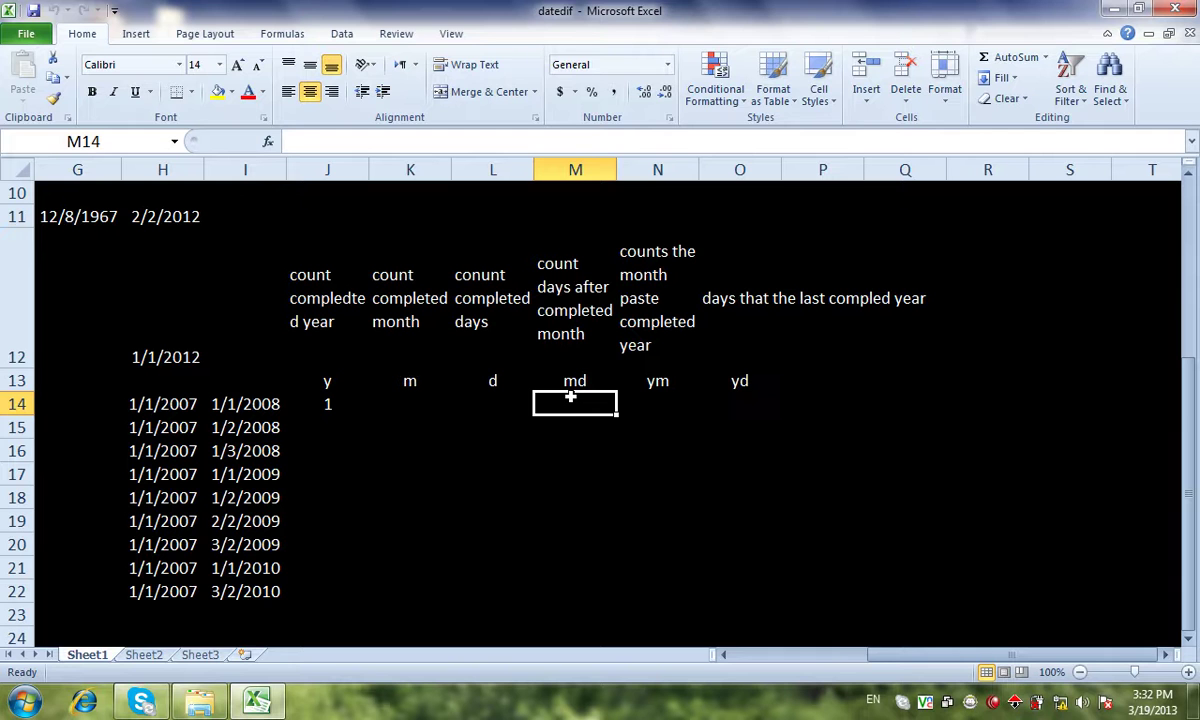
{"action": "left_click", "coordinate": [656, 396]}
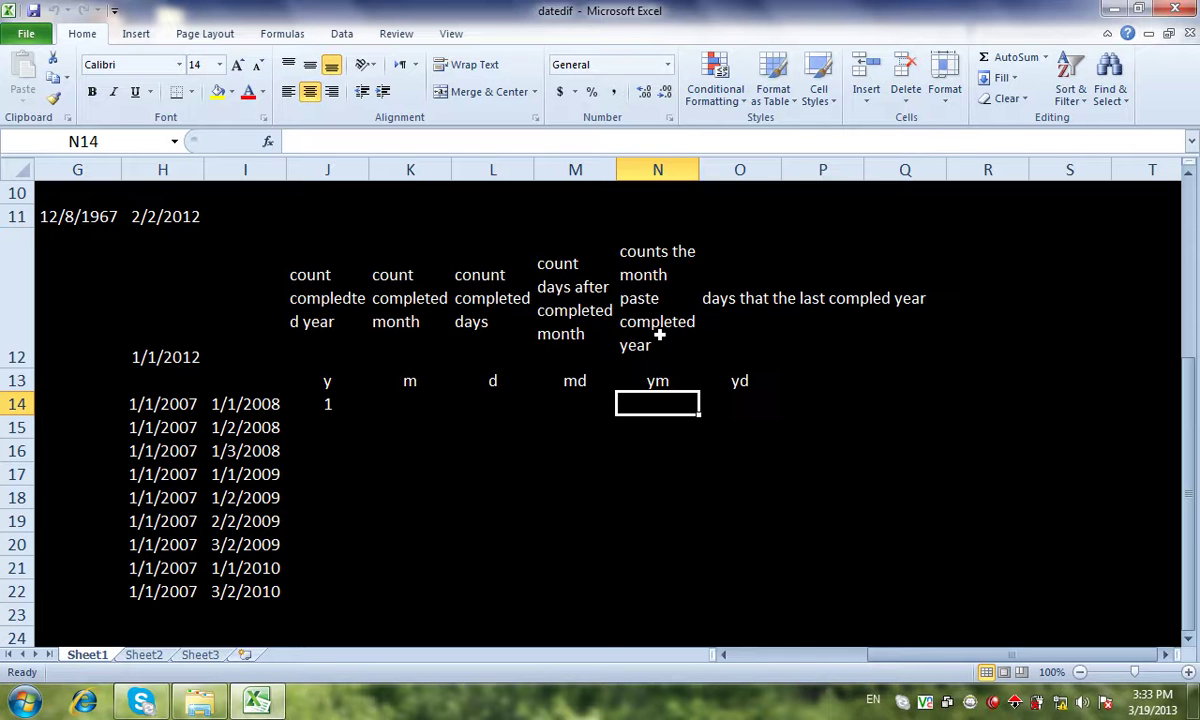
{"action": "left_click", "coordinate": [740, 396]}
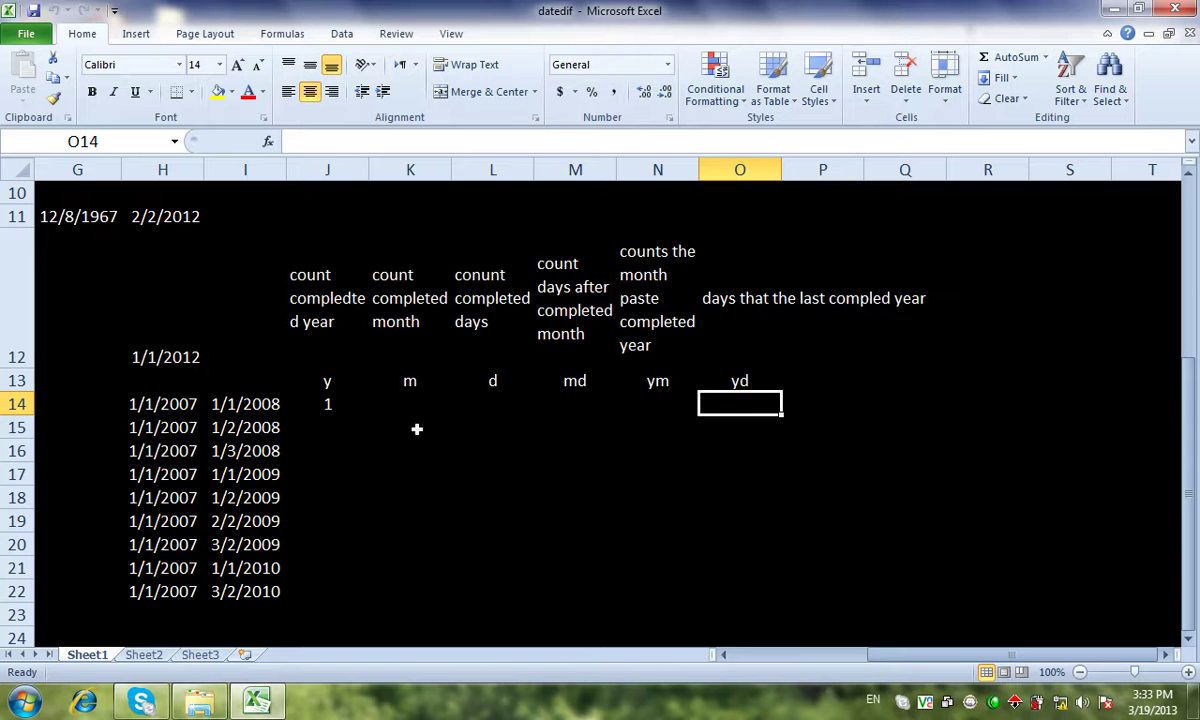
- Clear the existing DATEDIF formula from cell J14
{"action": "left_click", "coordinate": [341, 402]}
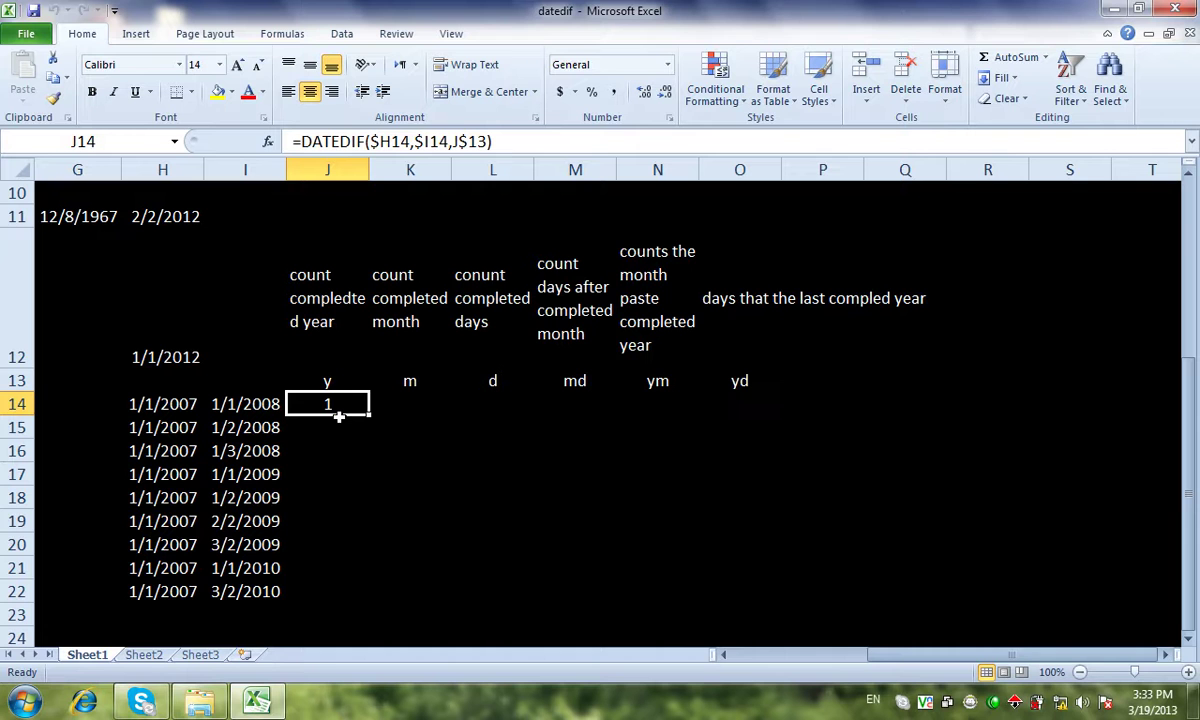
{"action": "key", "text": "Delete"}
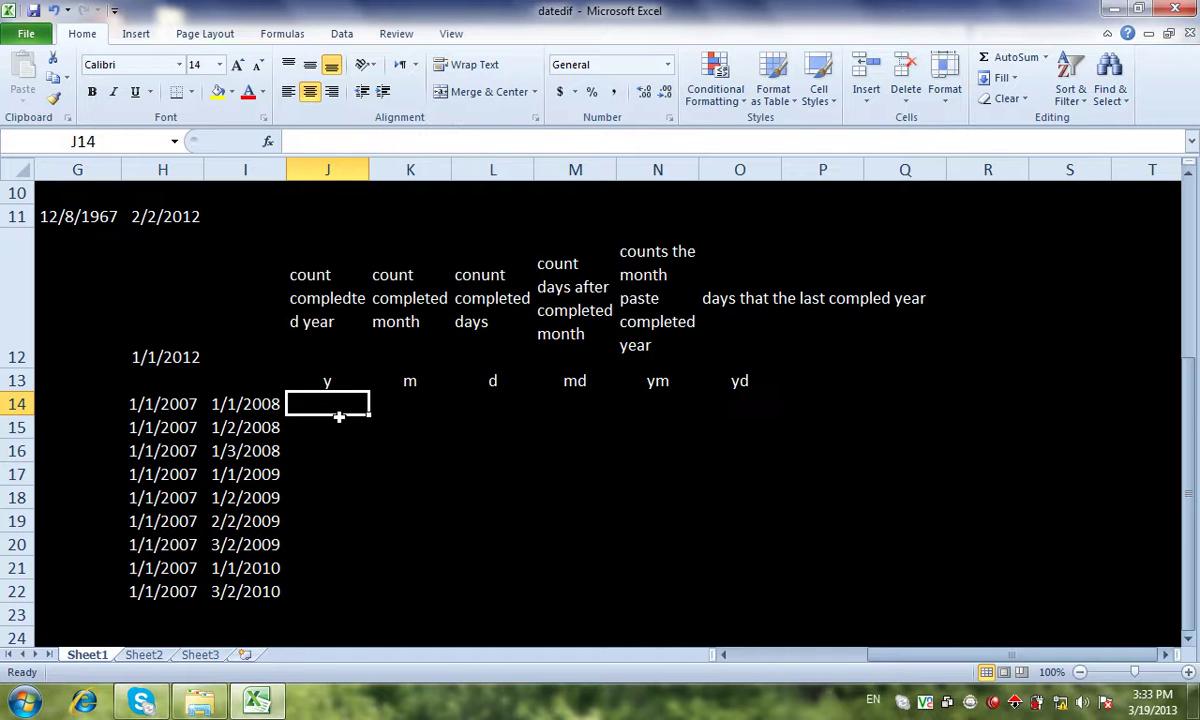
{"action": "type", "text": "="}
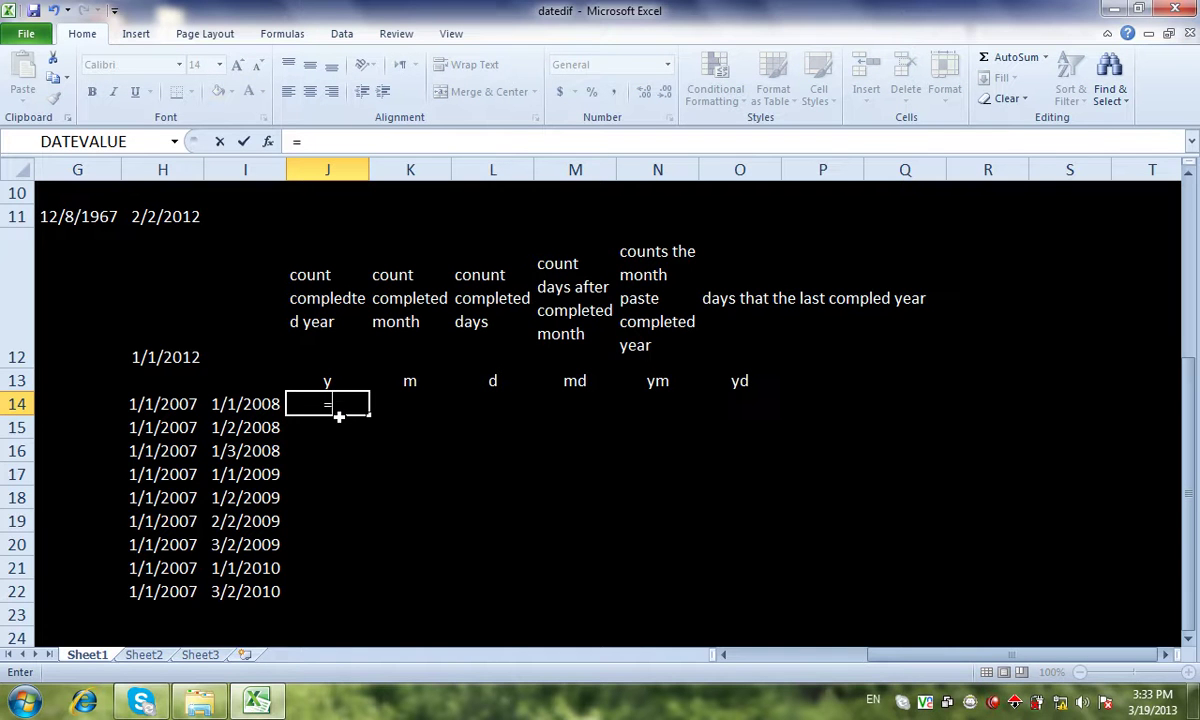
{"action": "type", "text": "datedif("}
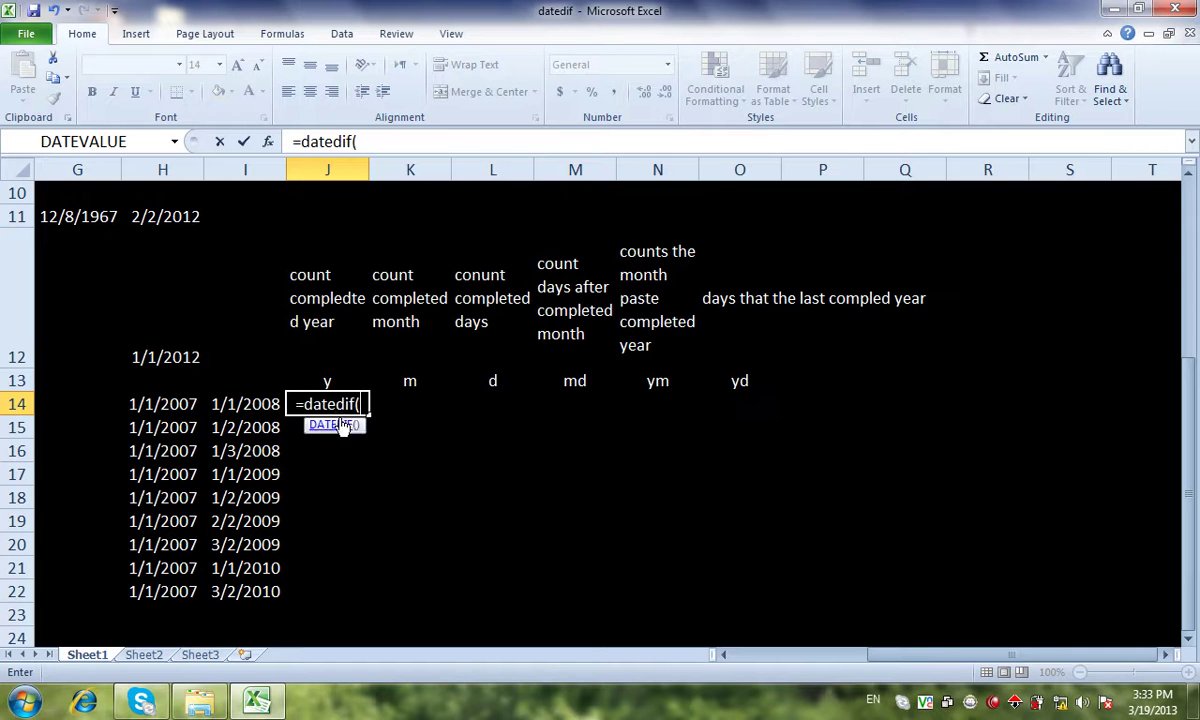
{"action": "left_click", "coordinate": [174, 404]}
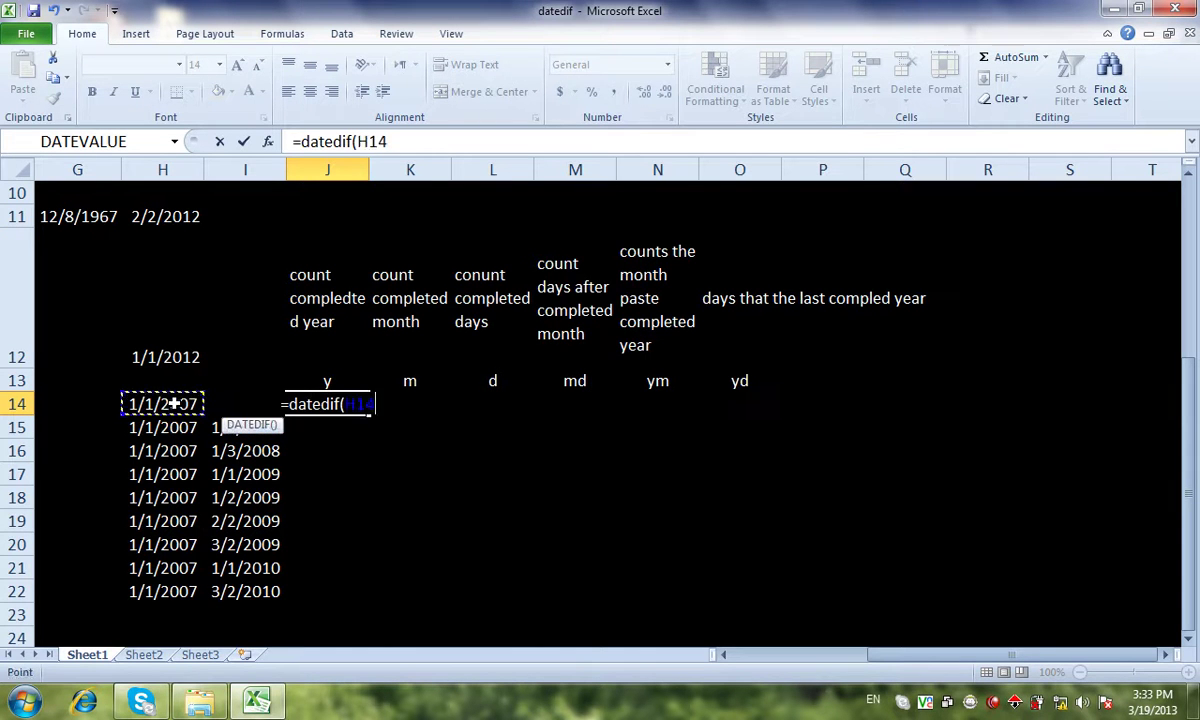
{"action": "type", "text": ","}
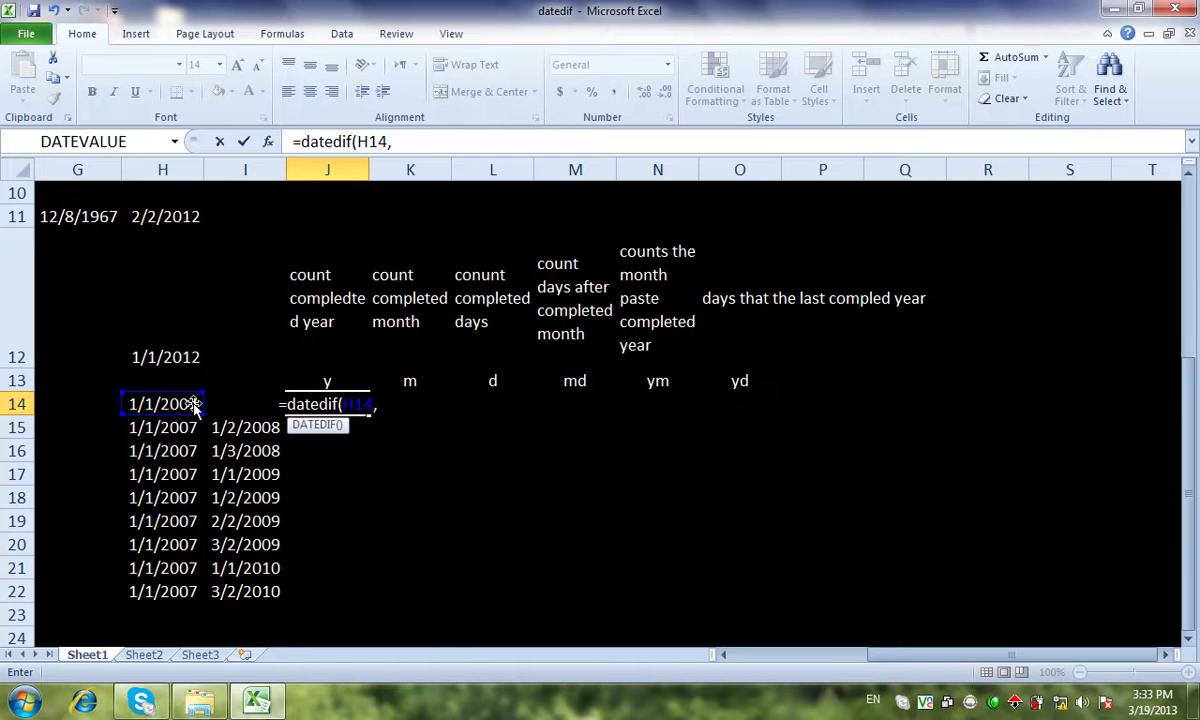
{"action": "key", "text": "Escape"}
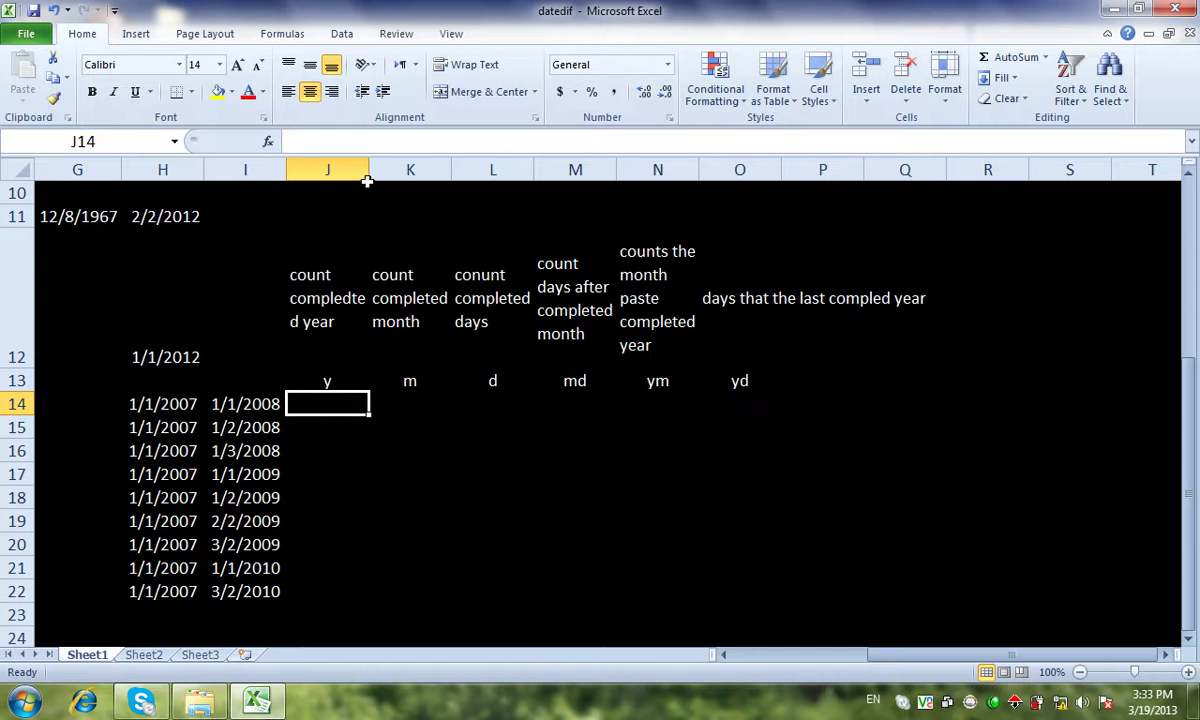
- Widen column J and enter =DATEDIF(H14,I14,"y") in cell J14 to count the completed years
{"action": "left_click_drag", "start_coordinate": [367, 178], "coordinate": [436, 178]}
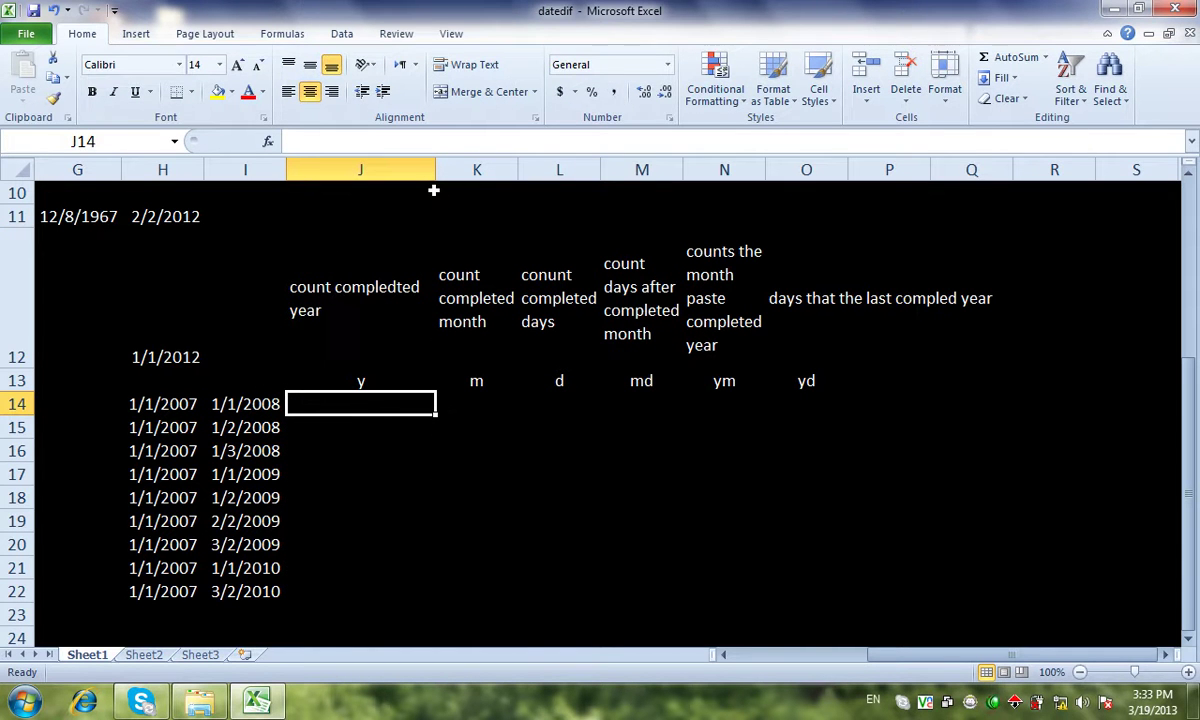
{"action": "type", "text": "=dated"}
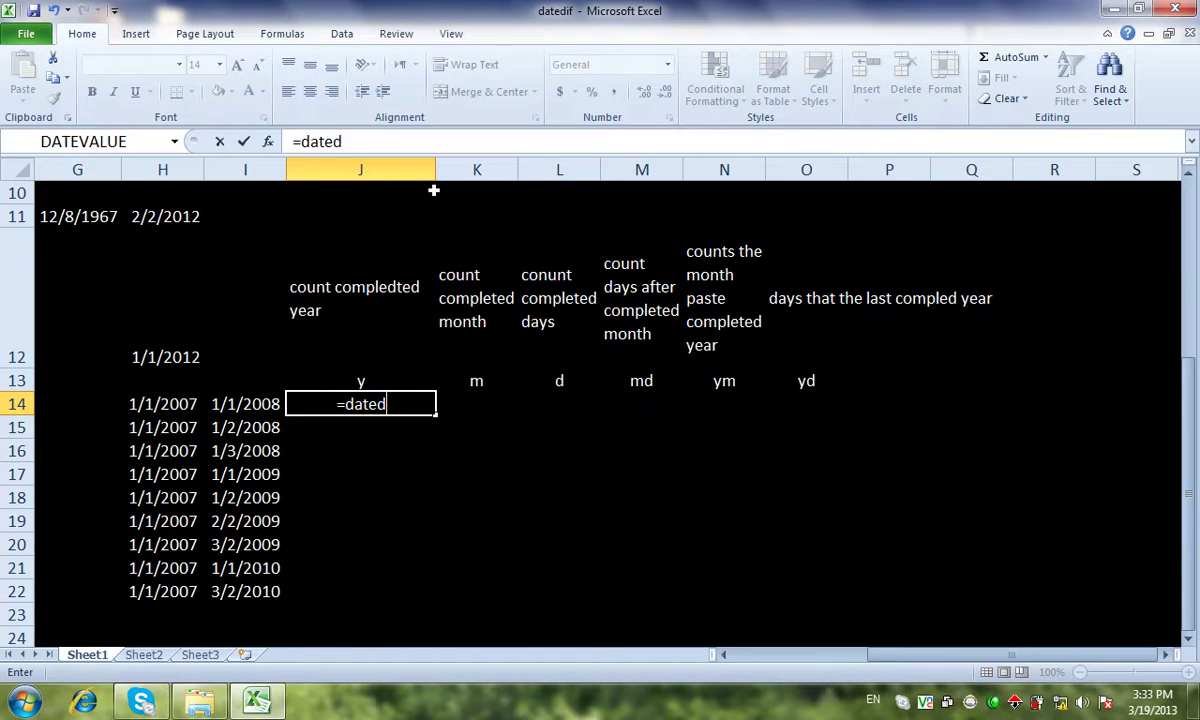
{"action": "type", "text": "if("}
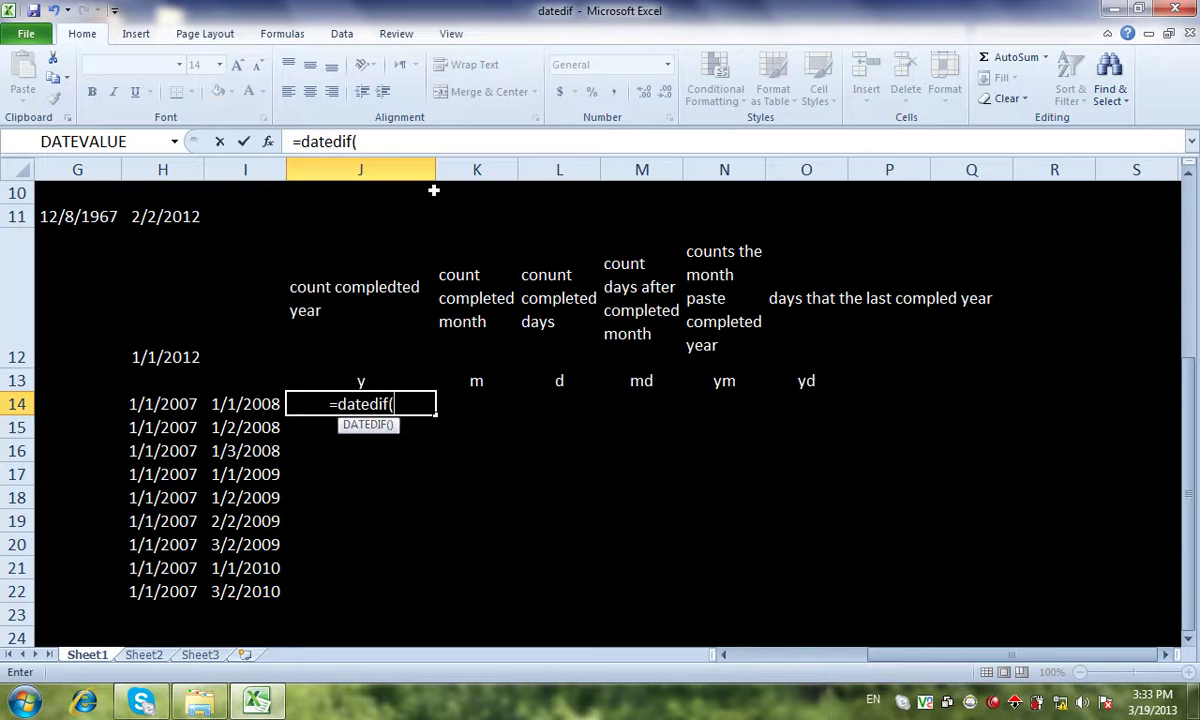
{"action": "left_click", "coordinate": [177, 401]}
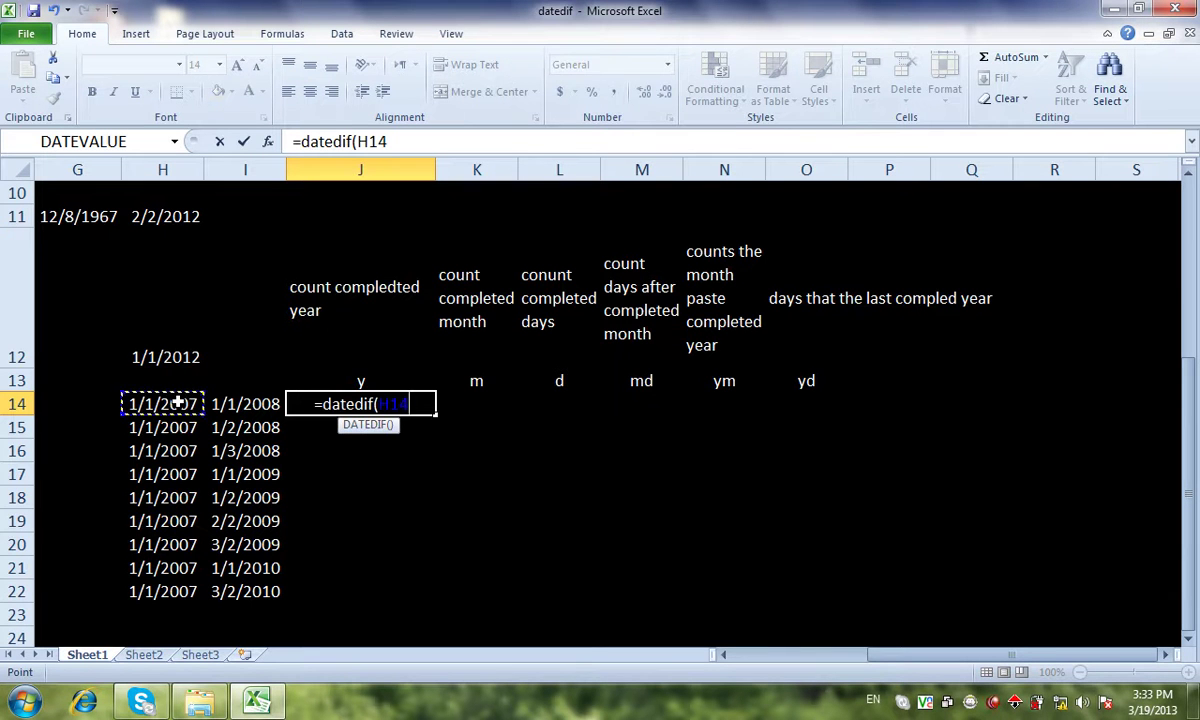
{"action": "type", "text": ","}
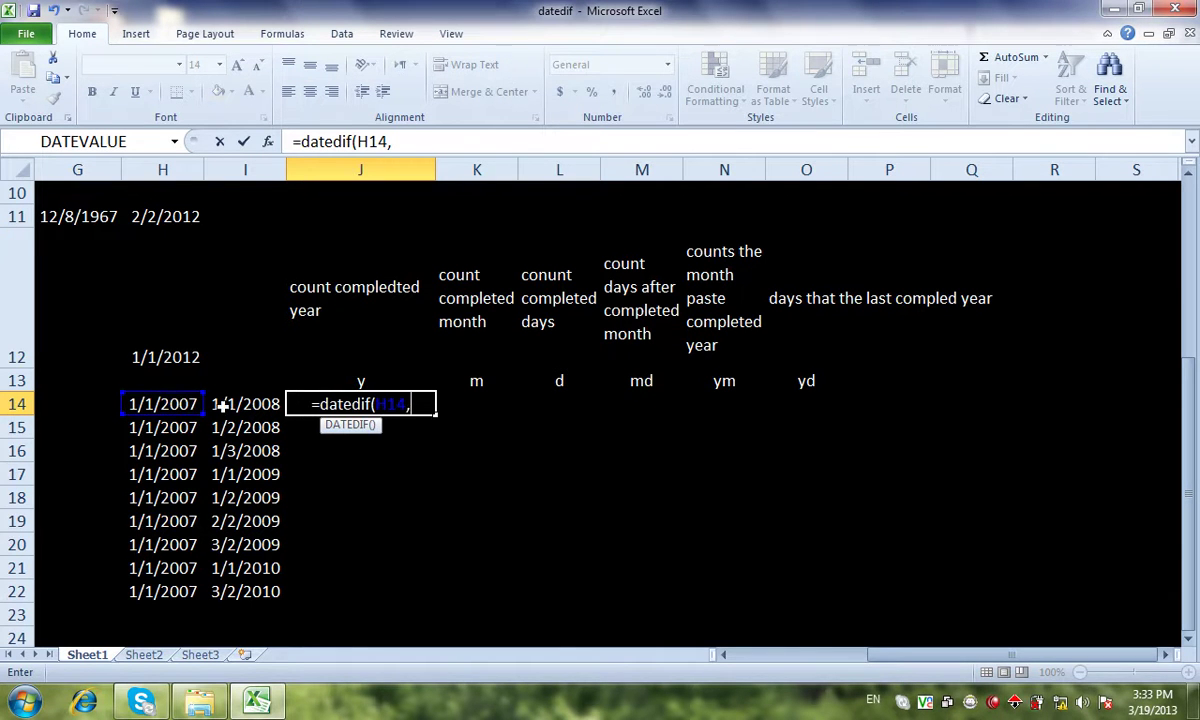
{"action": "left_click", "coordinate": [222, 403]}
{"action": "type", "text": ",\"y"}
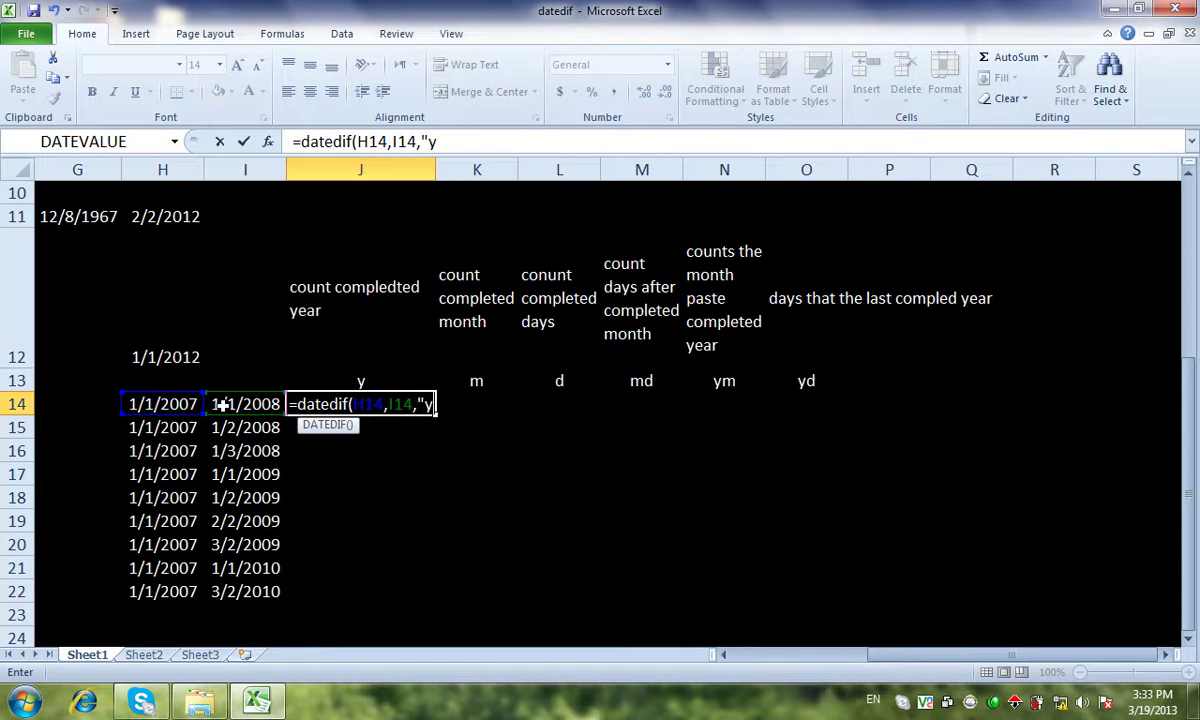
{"action": "type", "text": "\""}
{"action": "key", "text": "Return"}
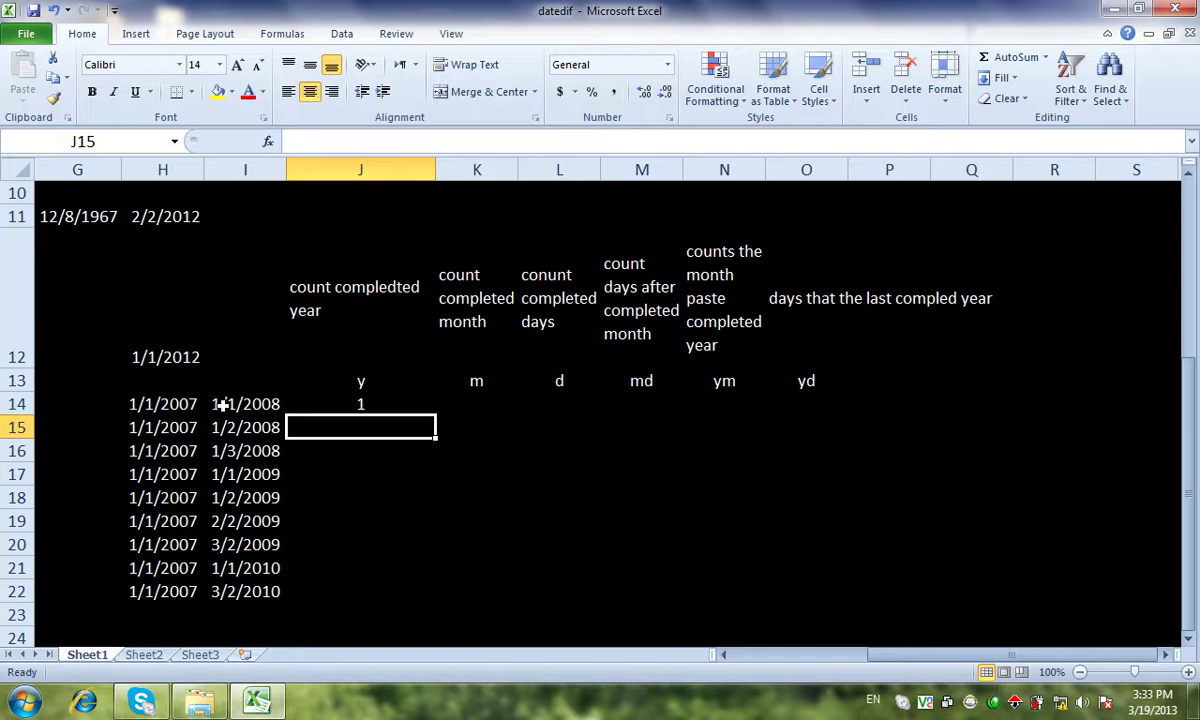
- Try filling the completed-years formula from J14 down through J19, and undo the fill
{"action": "left_click", "coordinate": [183, 408]}
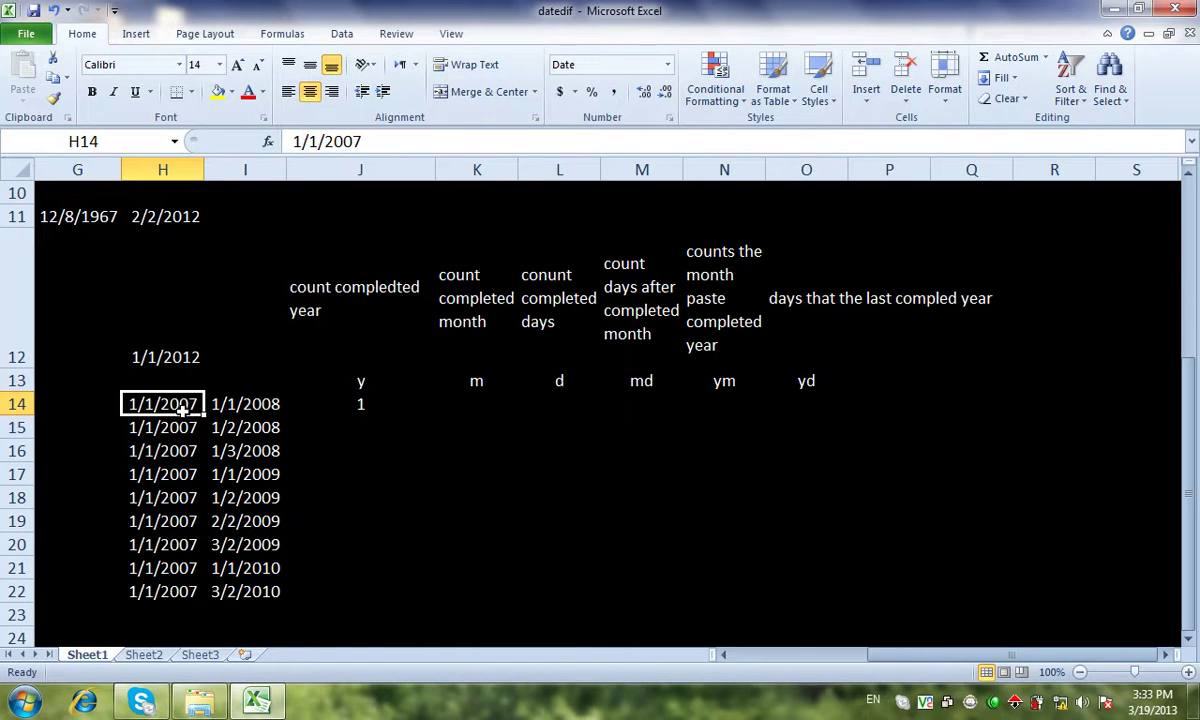
{"action": "left_click", "coordinate": [229, 410]}
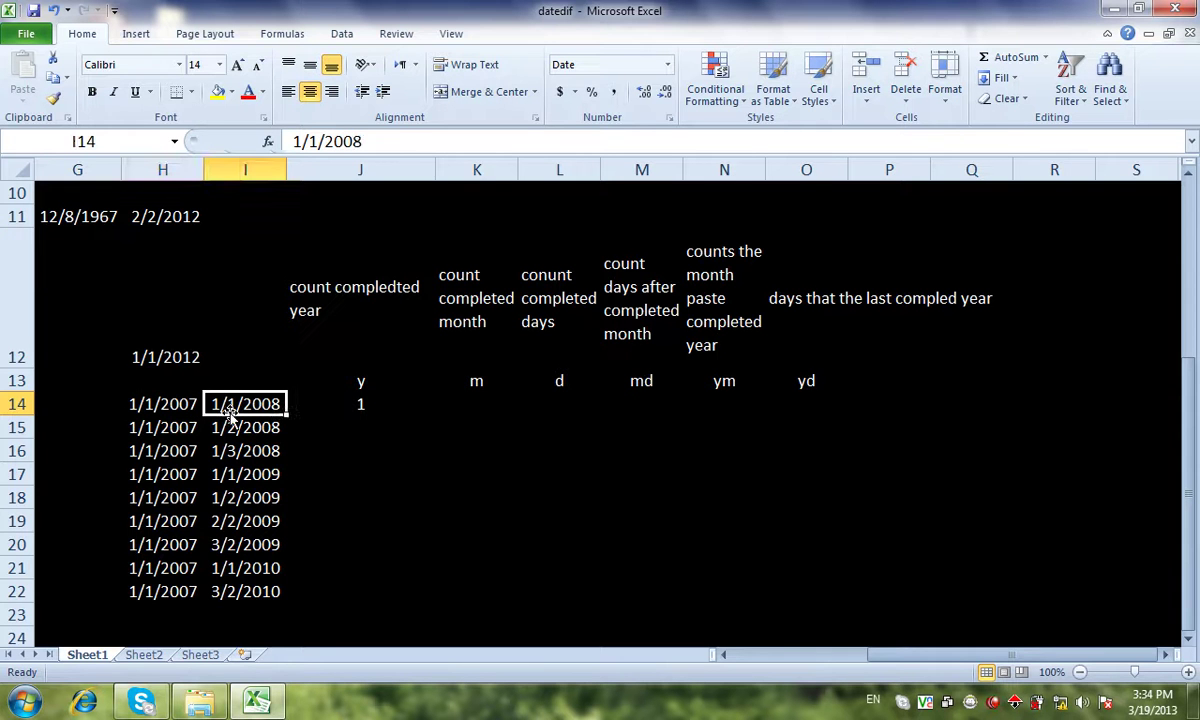
{"action": "left_click", "coordinate": [363, 405]}
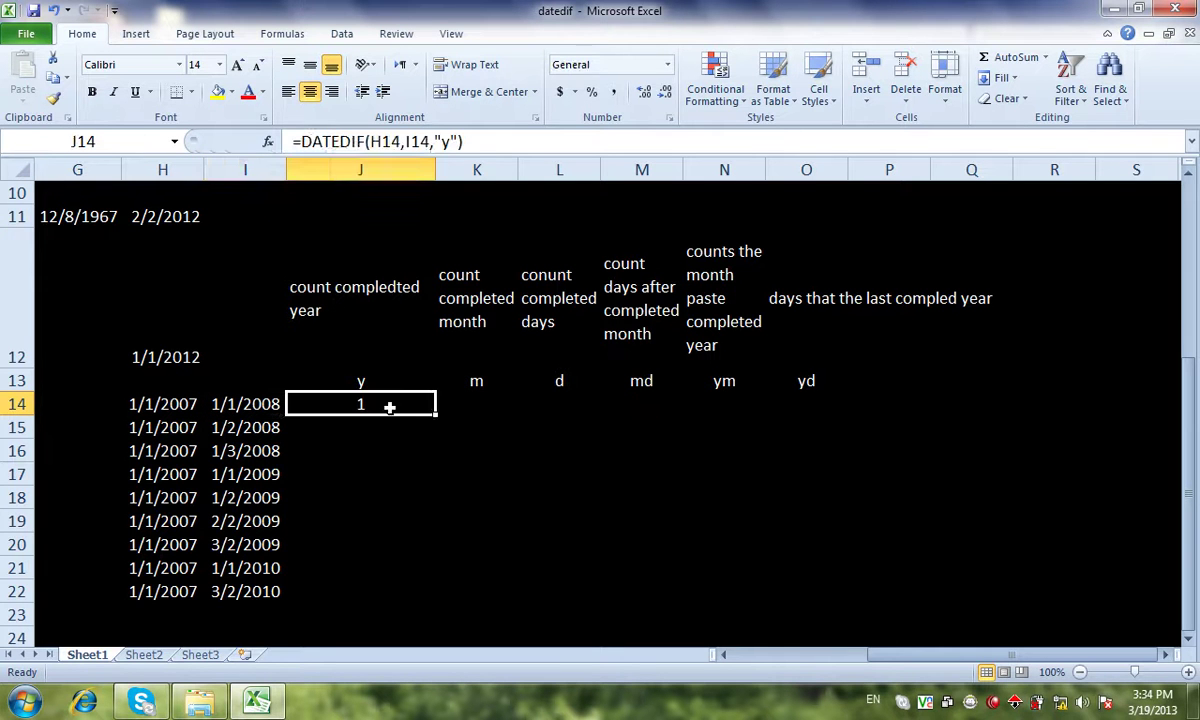
{"action": "left_click_drag", "start_coordinate": [435, 414], "coordinate": [423, 535]}
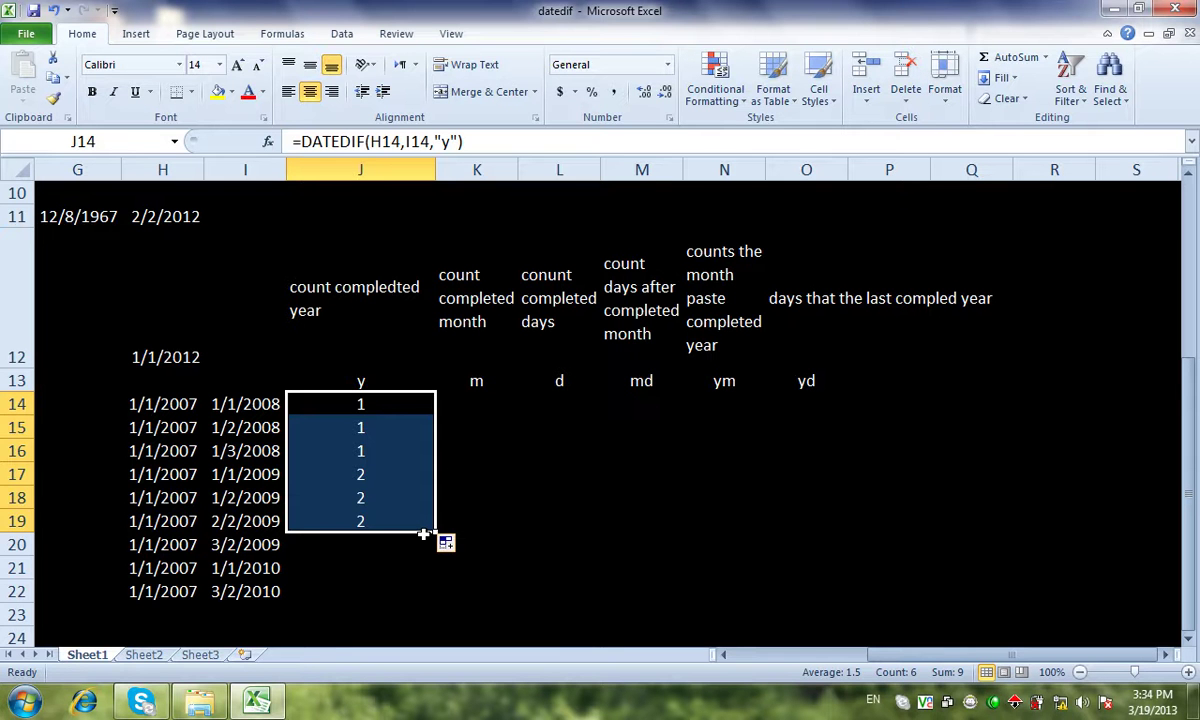
{"action": "key", "text": "ctrl+z"}
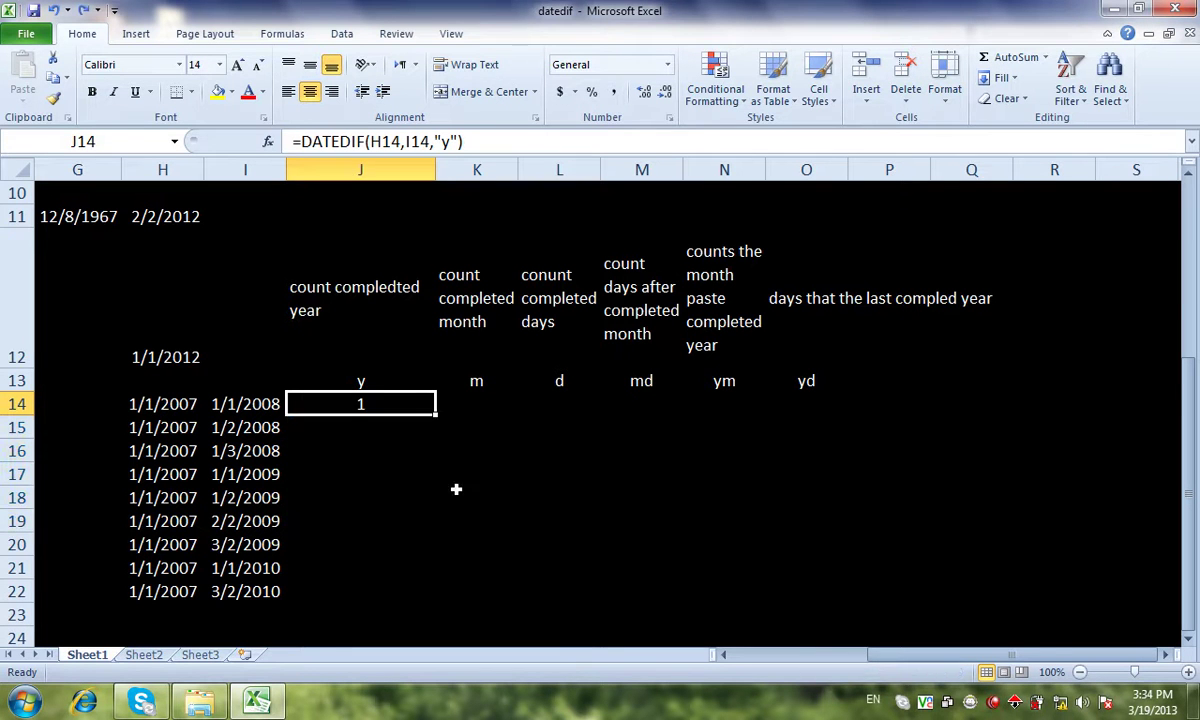
- Enter =datedif(H14,I14,"m") in cell K14 to count the completed months
{"action": "left_click", "coordinate": [472, 405]}
{"action": "type", "text": "=dat"}
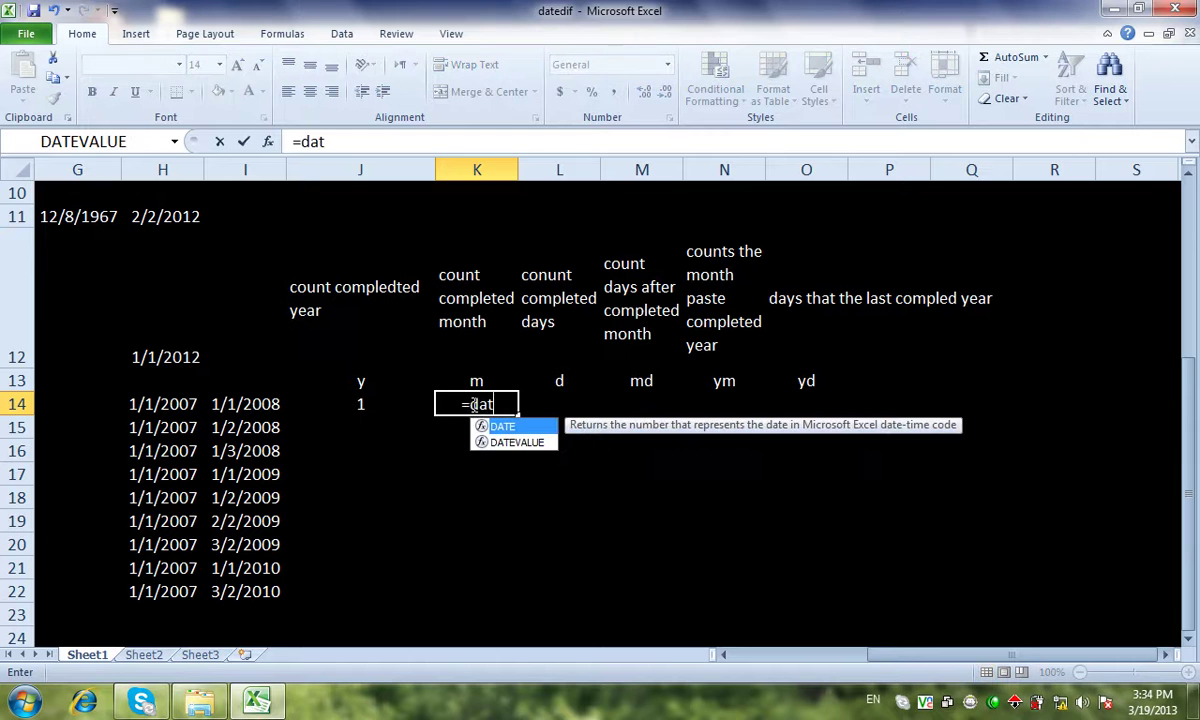
{"action": "type", "text": "edif"}
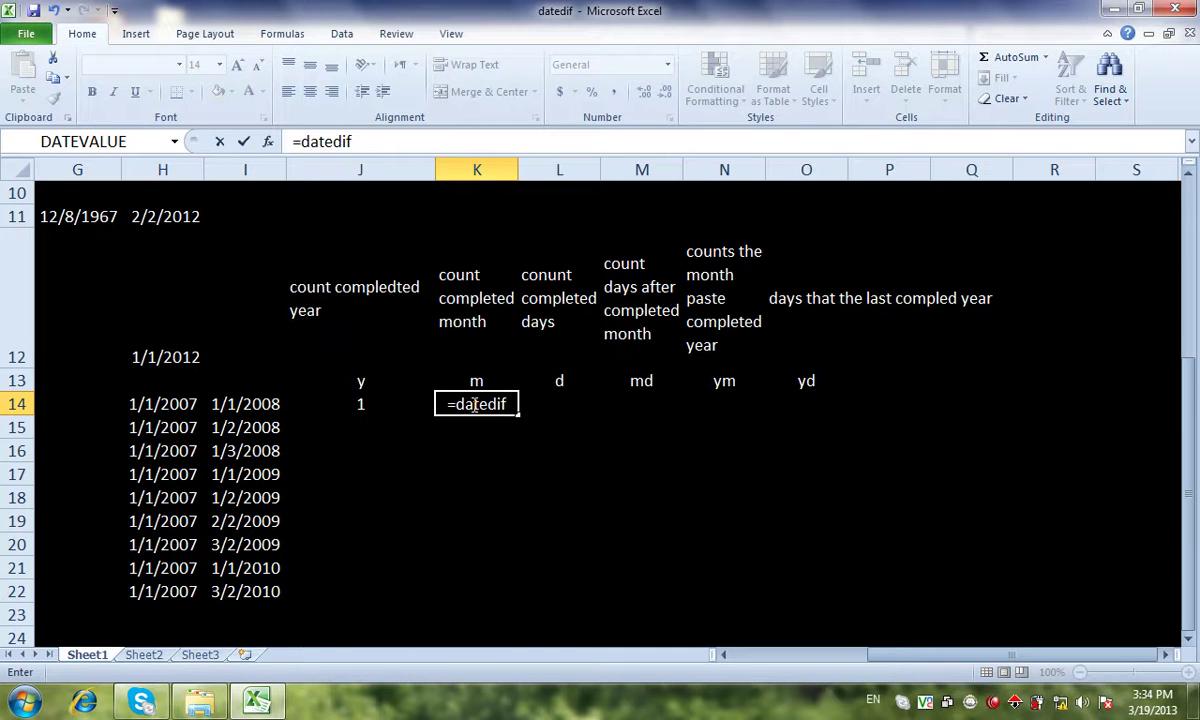
{"action": "type", "text": "("}
{"action": "left_click", "coordinate": [167, 404]}
{"action": "type", "text": ","}
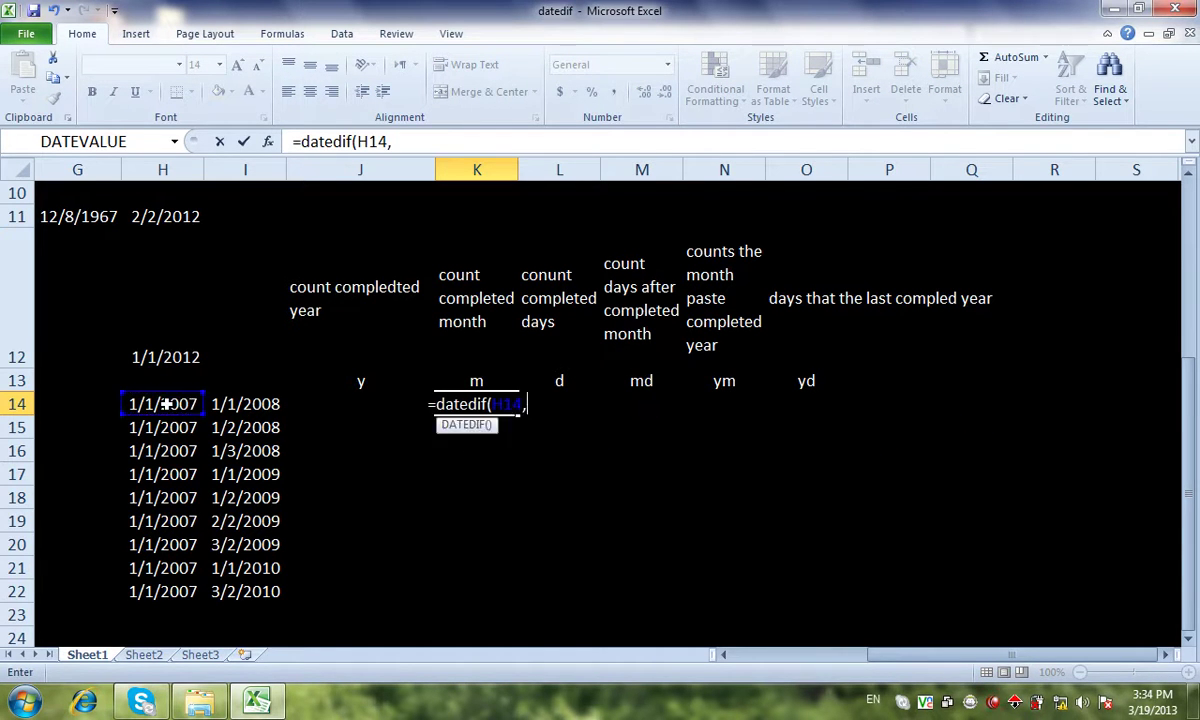
{"action": "left_click", "coordinate": [222, 404]}
{"action": "type", "text": ",\"m\")"}
{"action": "key", "text": "Return"}
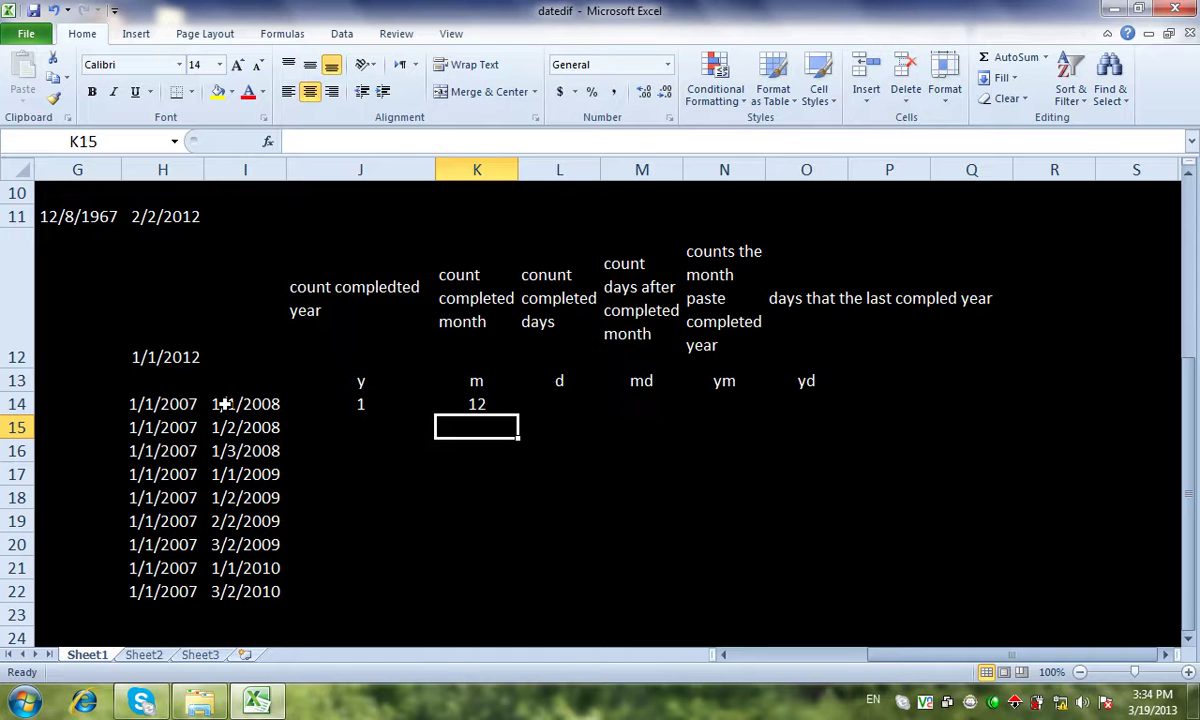
- Enter =datedif(H14,I14,"d") in cell L14 to count the completed days
{"action": "left_click", "coordinate": [559, 406]}
{"action": "type", "text": "=date"}
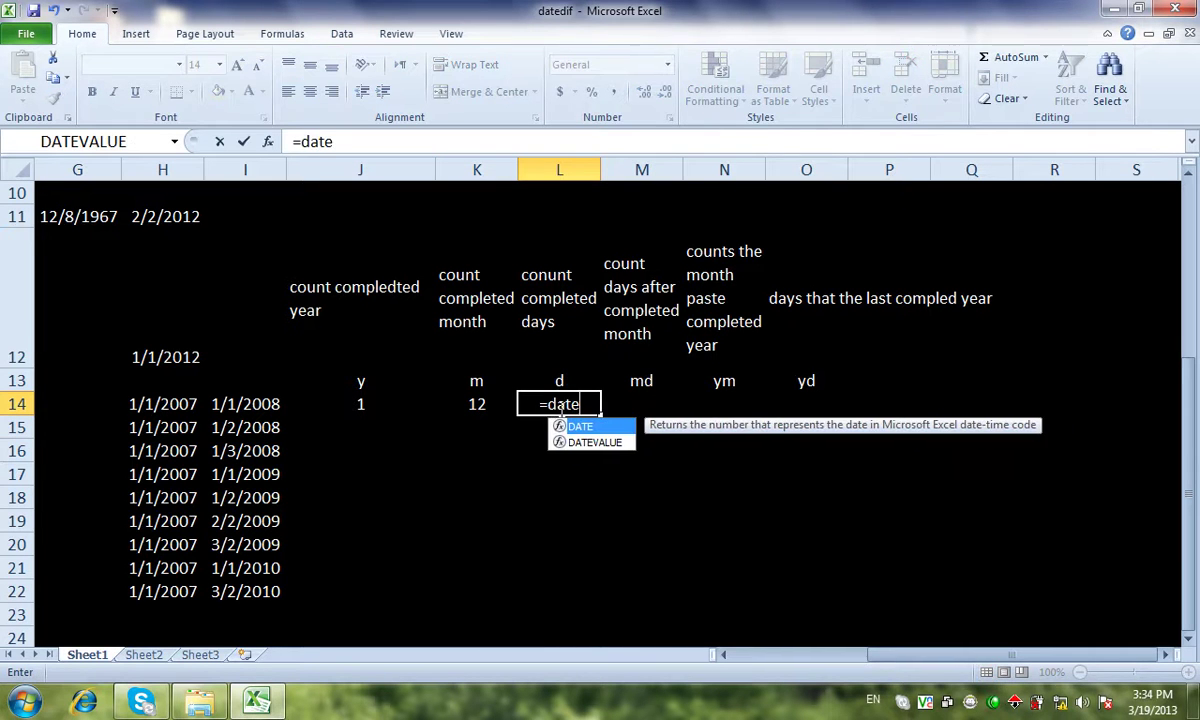
{"action": "type", "text": "dif"}
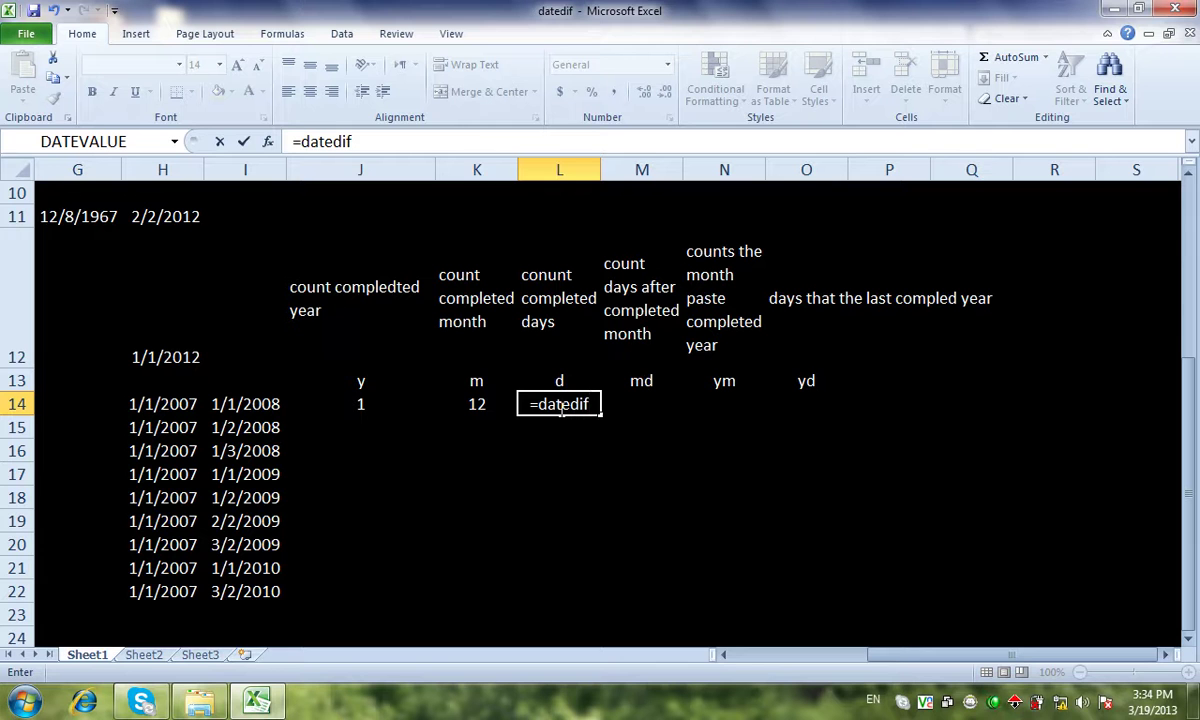
{"action": "type", "text": "("}
{"action": "left_click", "coordinate": [155, 401]}
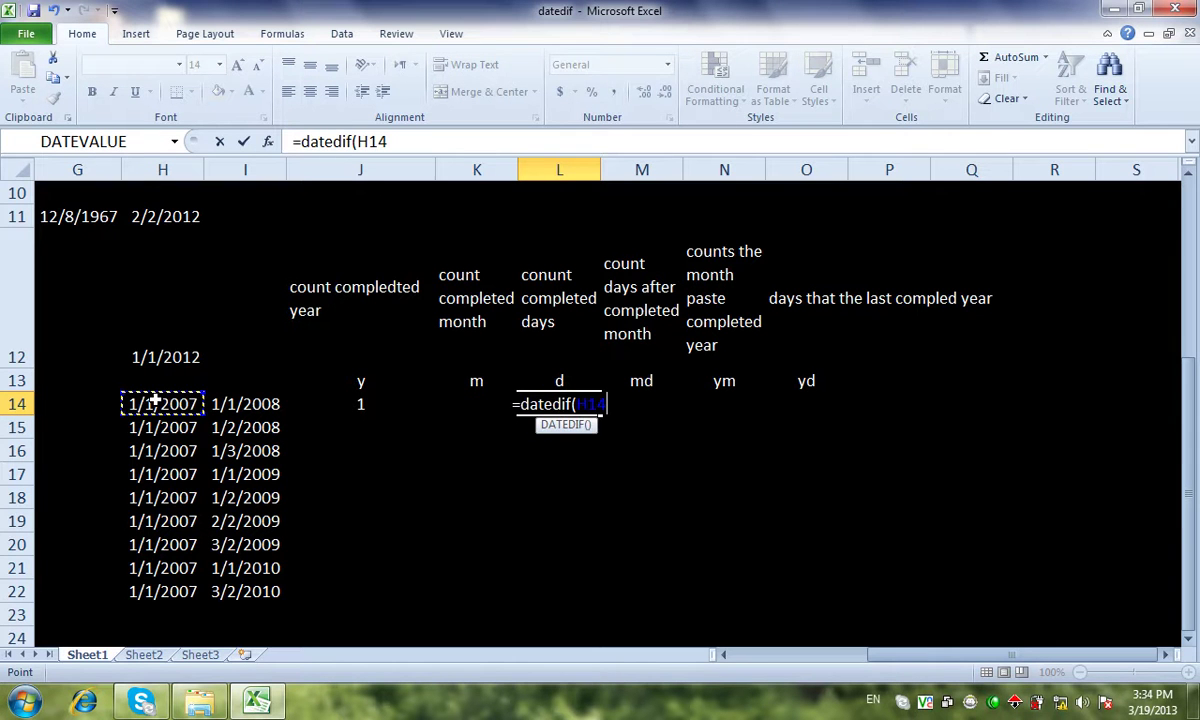
{"action": "type", "text": ","}
{"action": "left_click", "coordinate": [231, 404]}
{"action": "type", "text": ",\"d"}
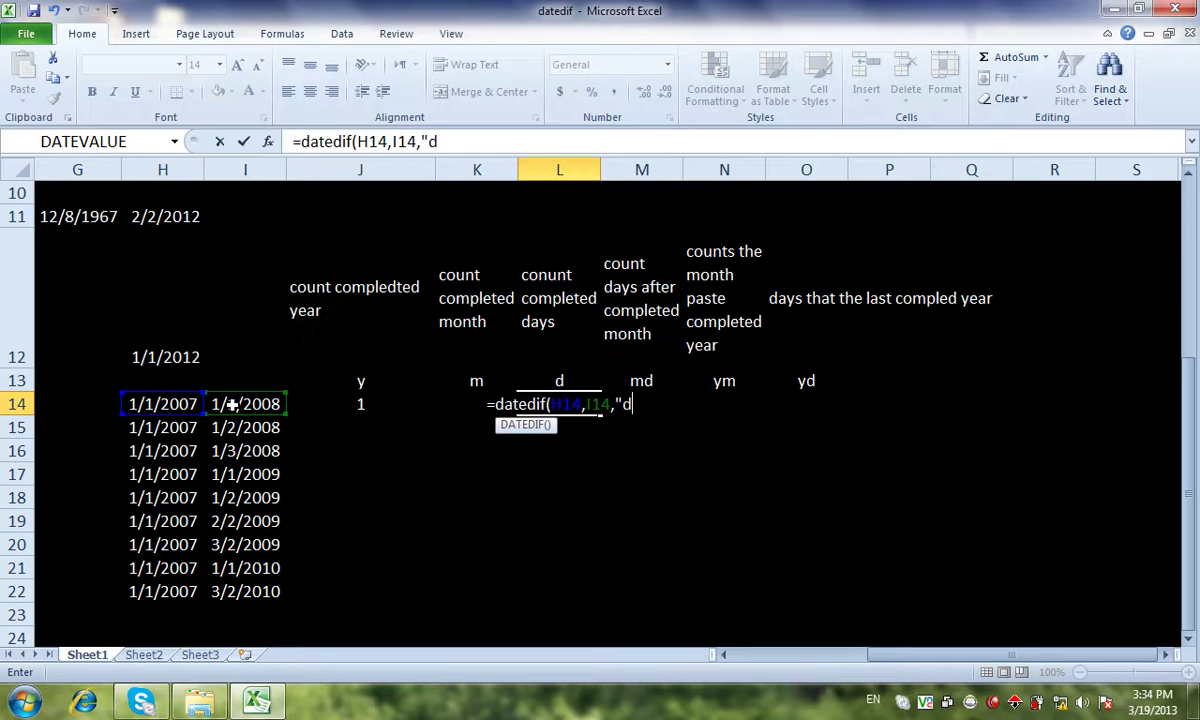
{"action": "type", "text": "\")"}
{"action": "key", "text": "Return"}
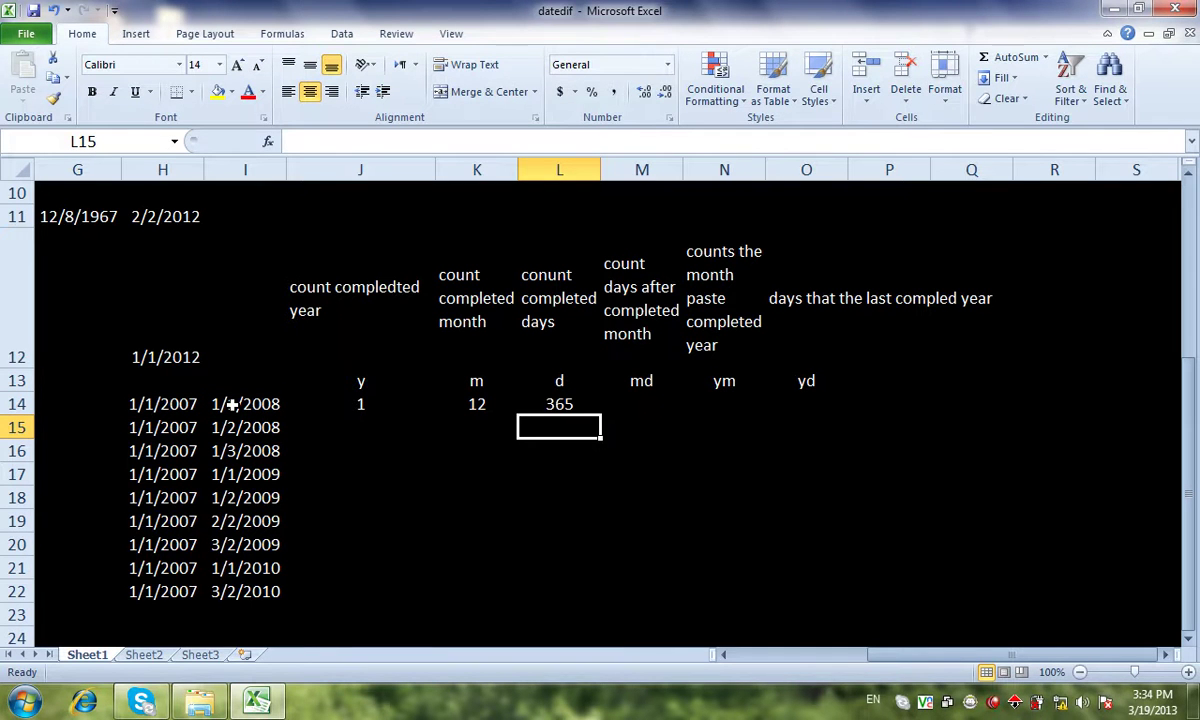
- Clear the three DATEDIF formulas from cells J14 through L14
{"action": "left_click", "coordinate": [351, 399]}
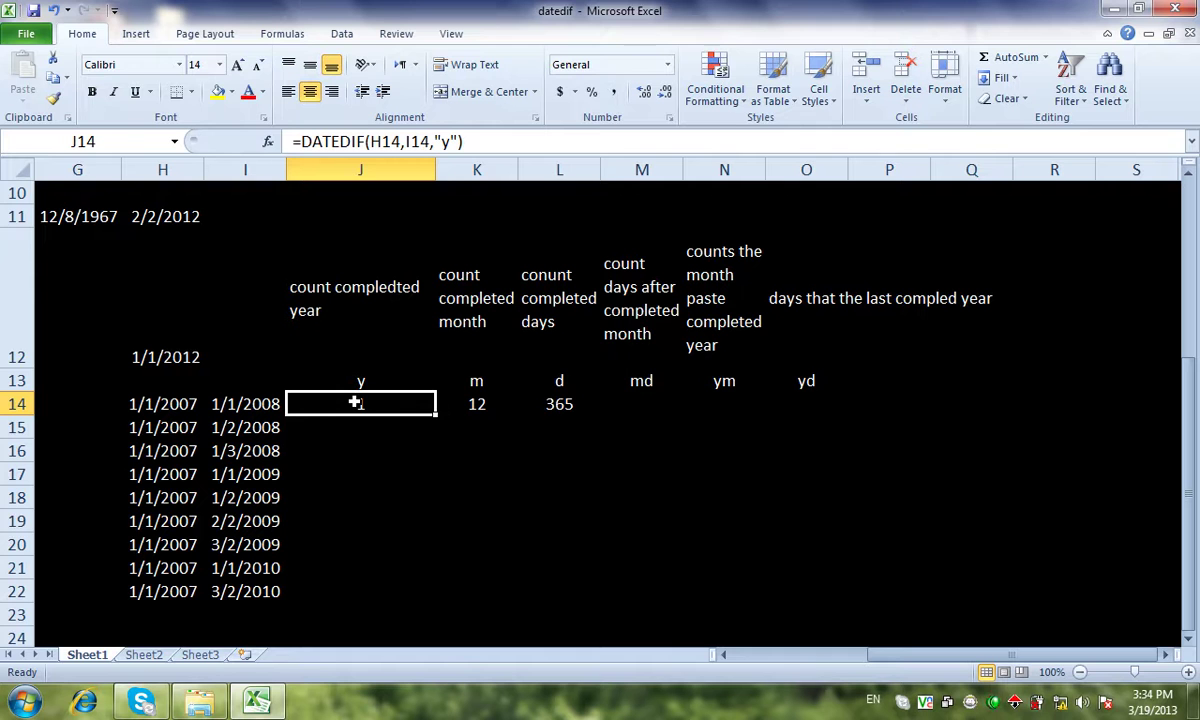
{"action": "left_click_drag", "start_coordinate": [364, 402], "coordinate": [576, 401]}
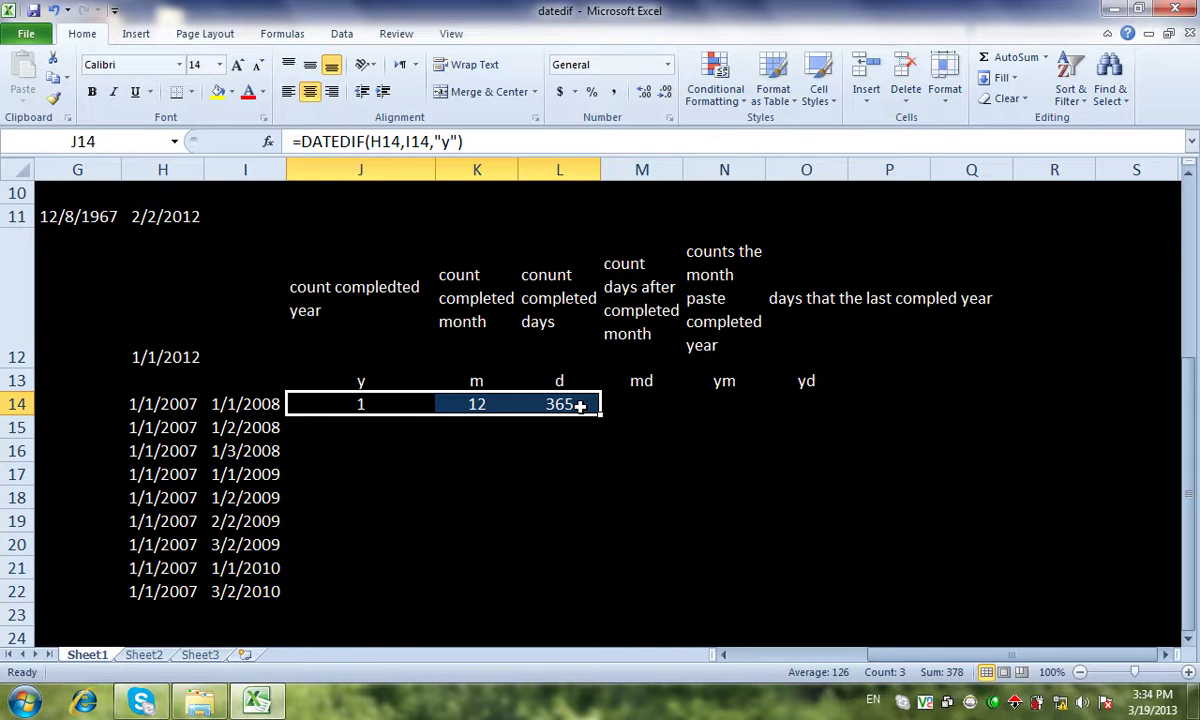
{"action": "key", "text": "Delete"}
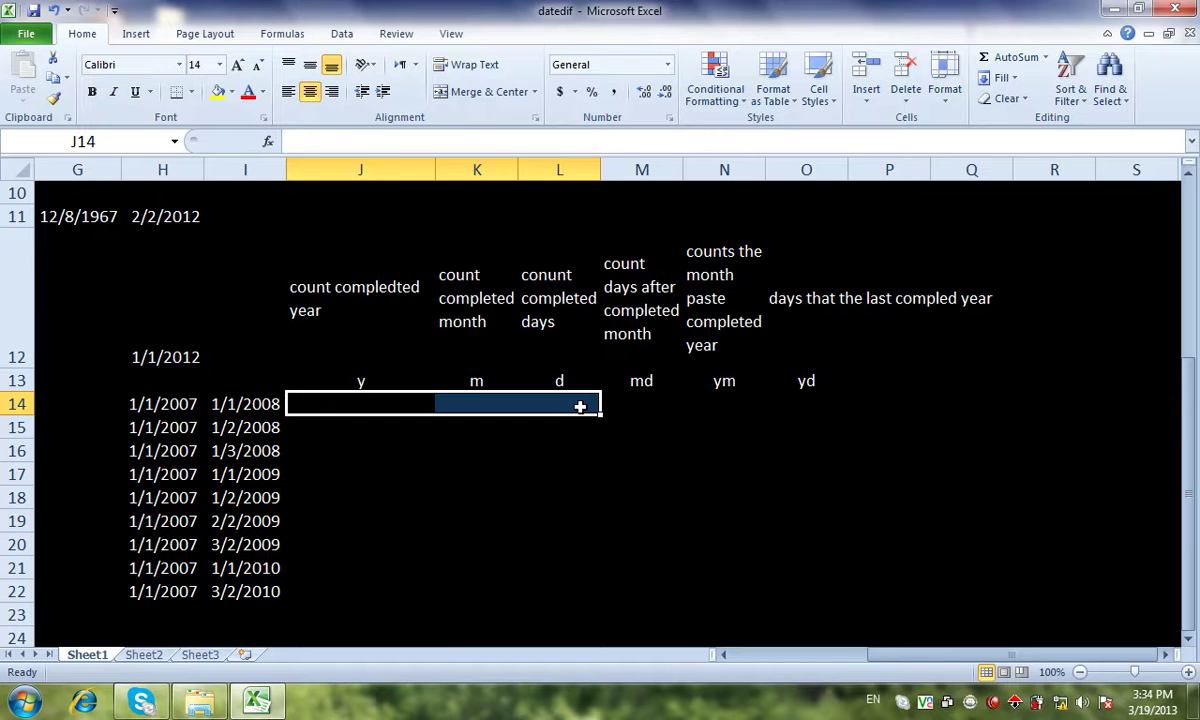
- Enter =datedif(H14,I14,J13) in cell J14, taking the unit code from the header cell
{"action": "key", "text": "Left"}
{"action": "key", "text": "Right"}
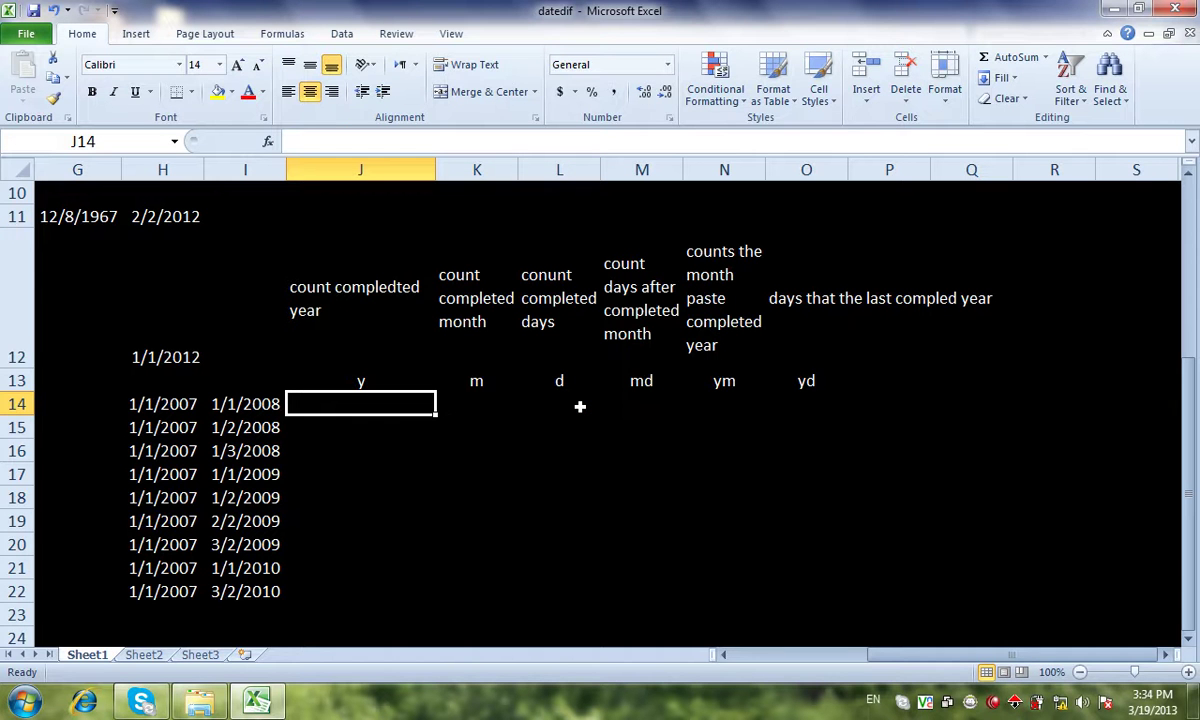
{"action": "type", "text": "=date"}
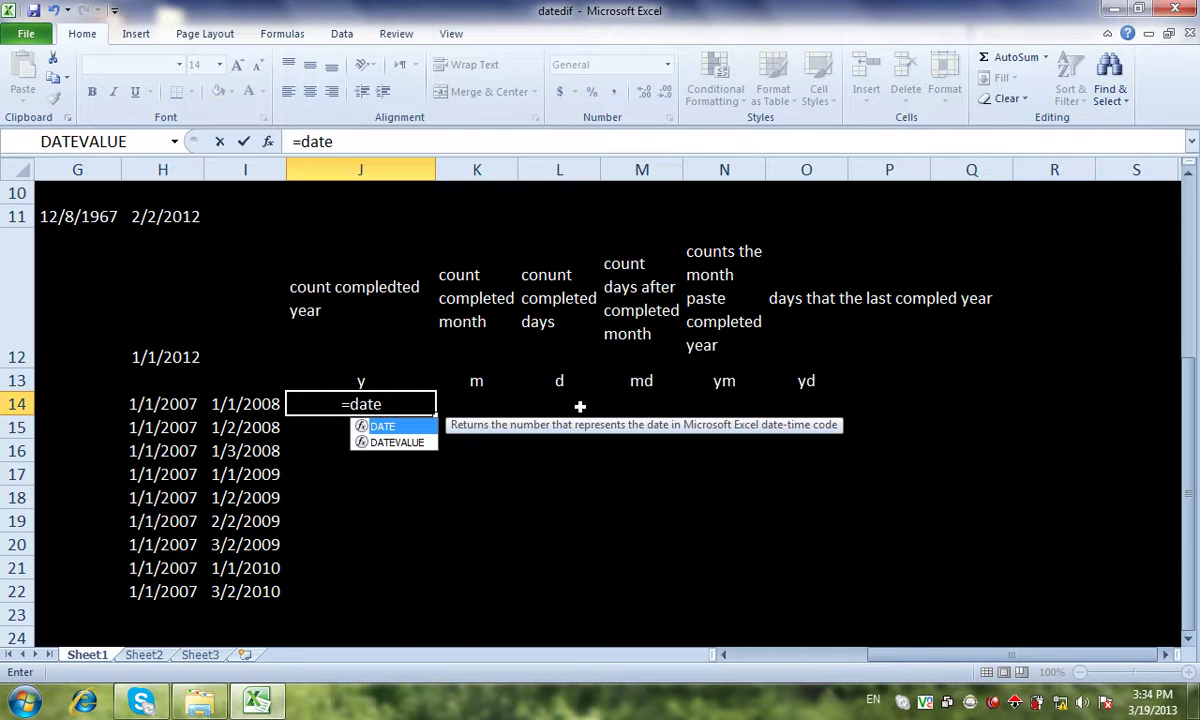
{"action": "type", "text": "dif("}
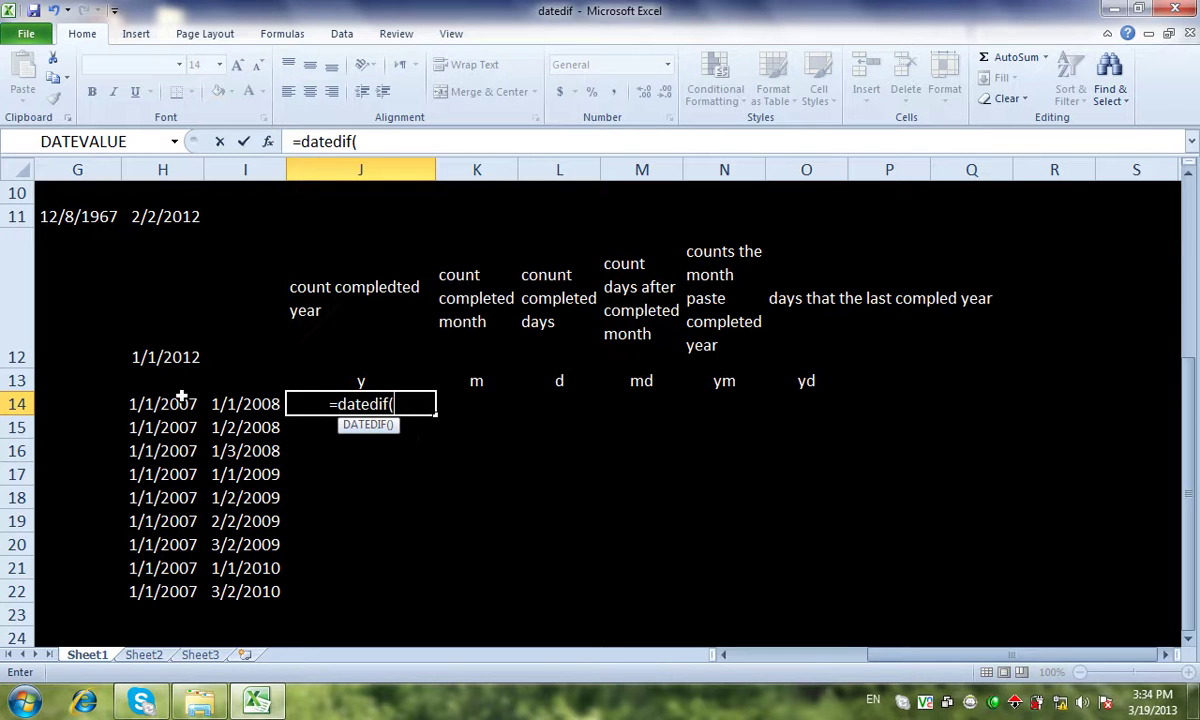
{"action": "left_click", "coordinate": [146, 404]}
{"action": "type", "text": ","}
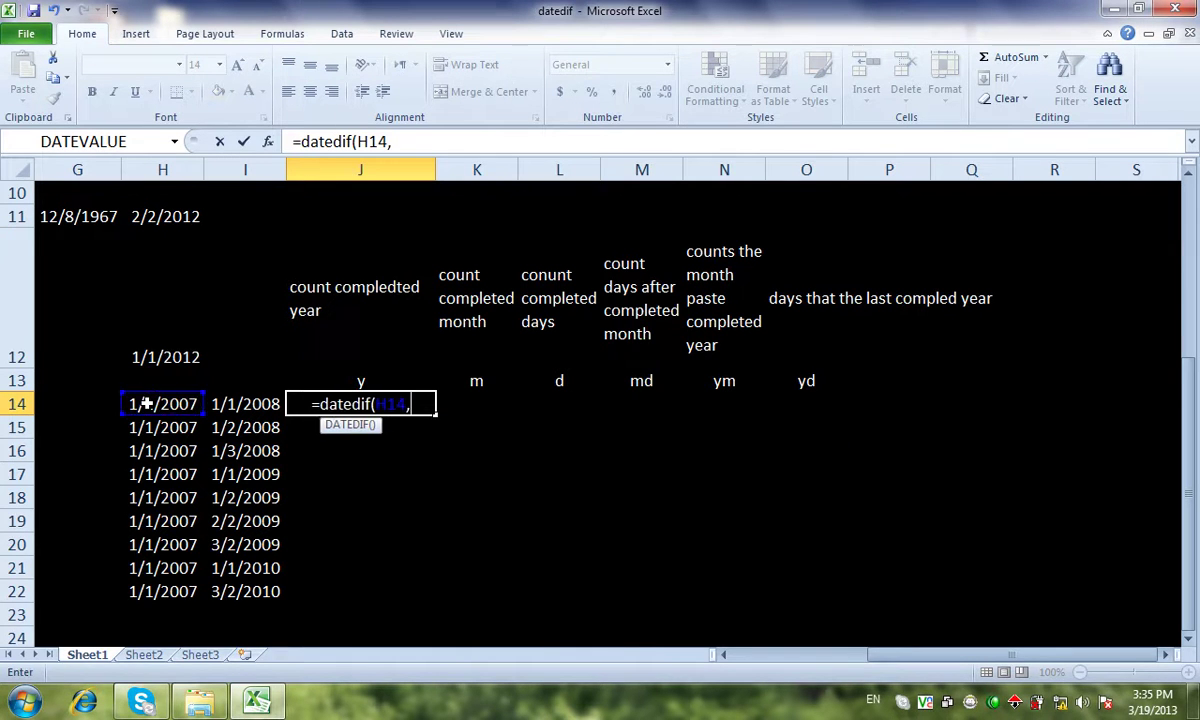
{"action": "left_click", "coordinate": [236, 404]}
{"action": "type", "text": ","}
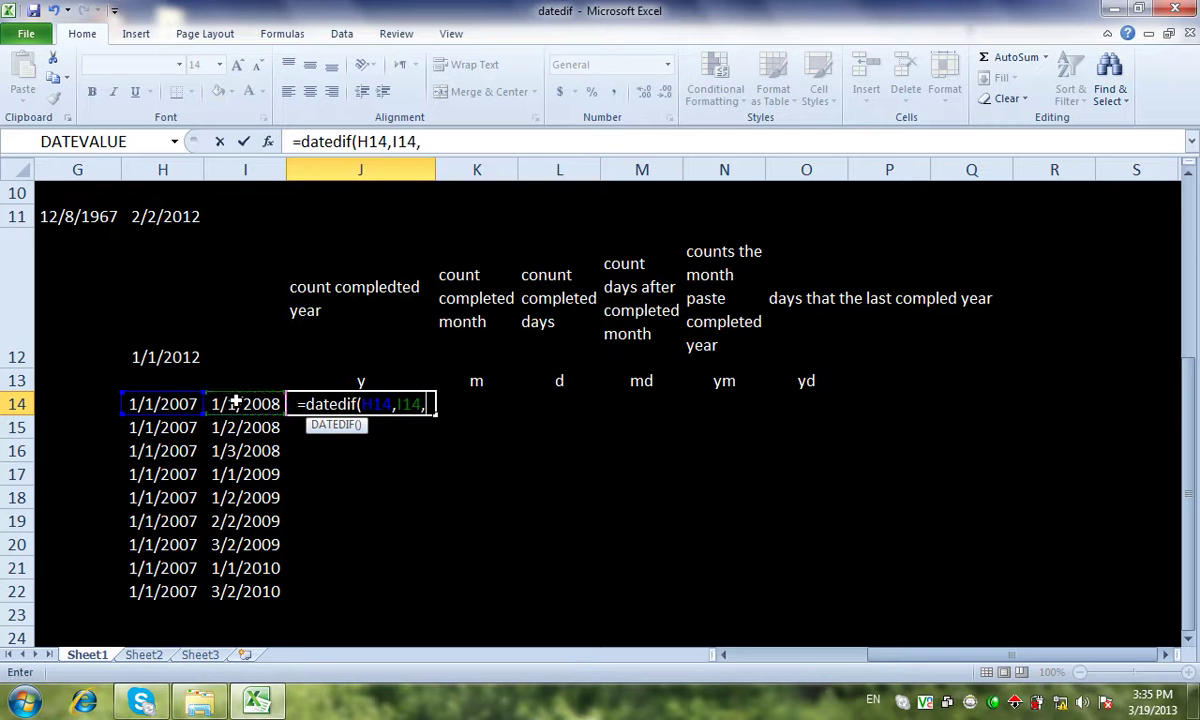
{"action": "left_click", "coordinate": [361, 380]}
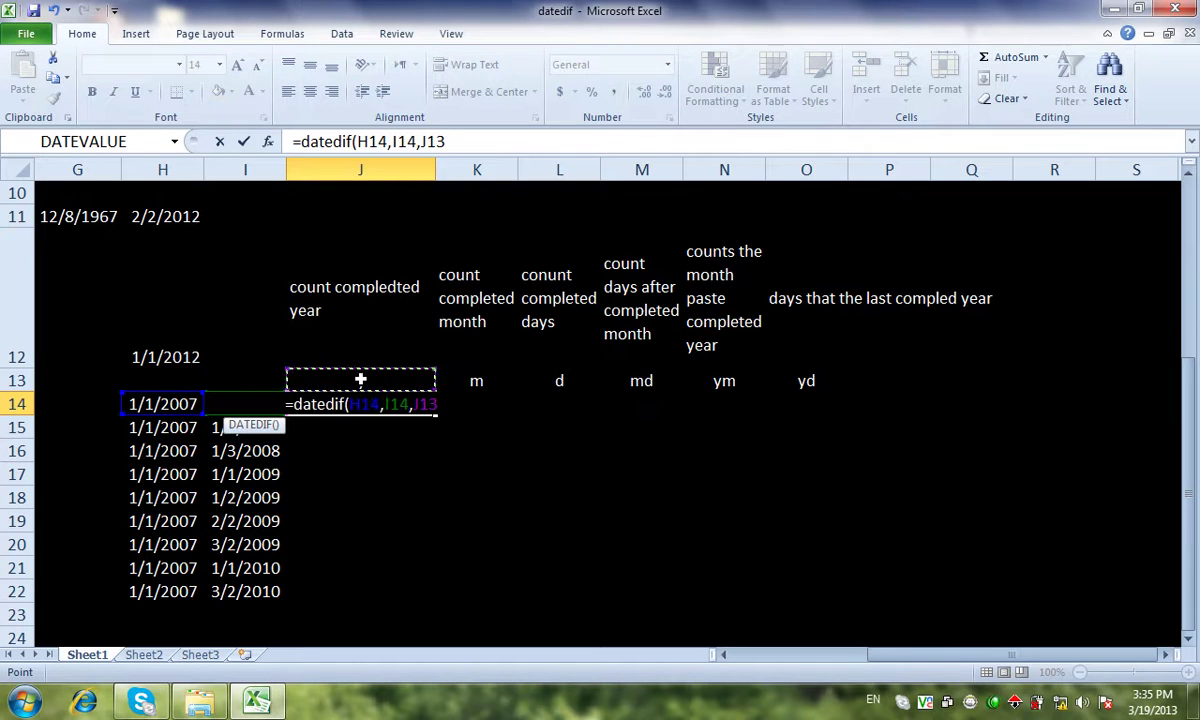
{"action": "type", "text": ")"}
{"action": "key", "text": "Return"}
{"action": "left_click", "coordinate": [362, 403]}
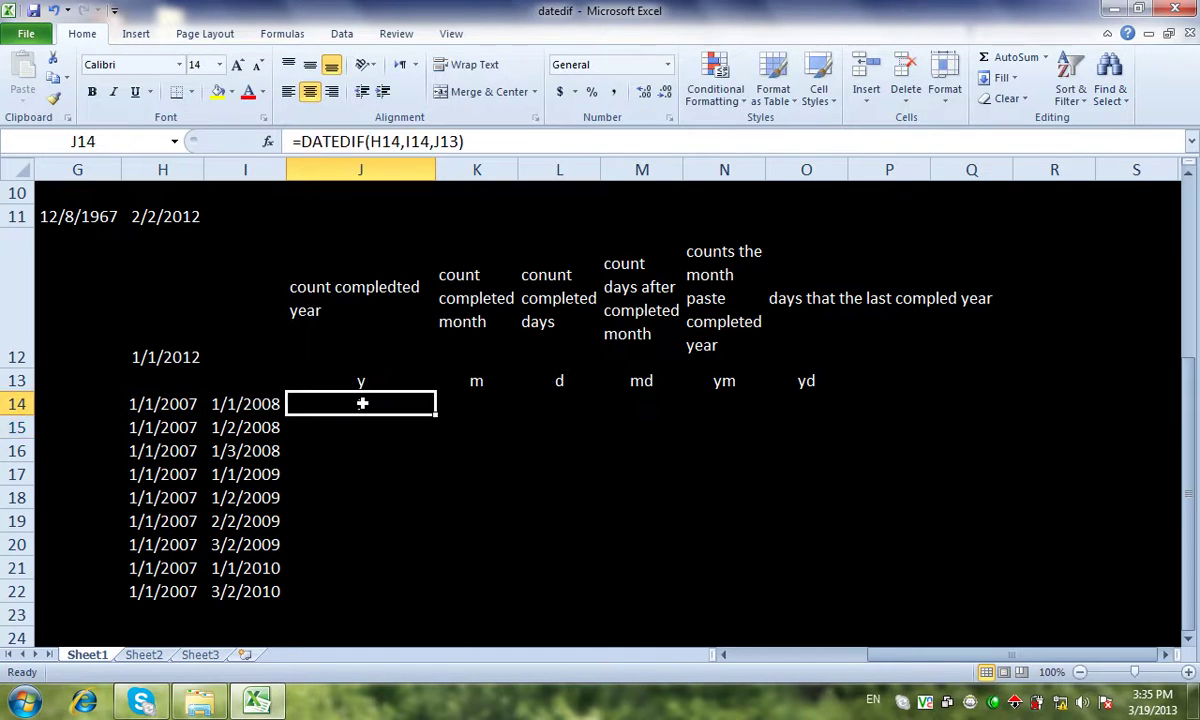
- Anchor the column of all three references in J14, making the formula =DATEDIF($H14,$I14,$J13)
{"action": "left_click", "coordinate": [372, 142]}
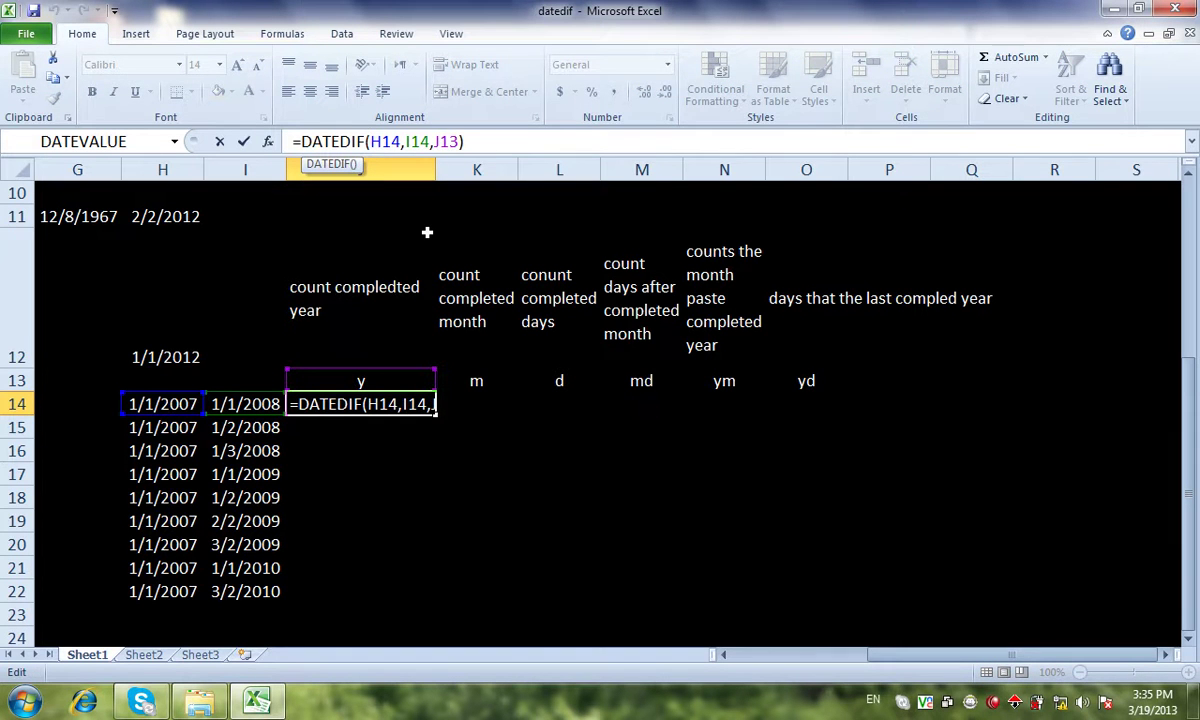
{"action": "type", "text": "$"}
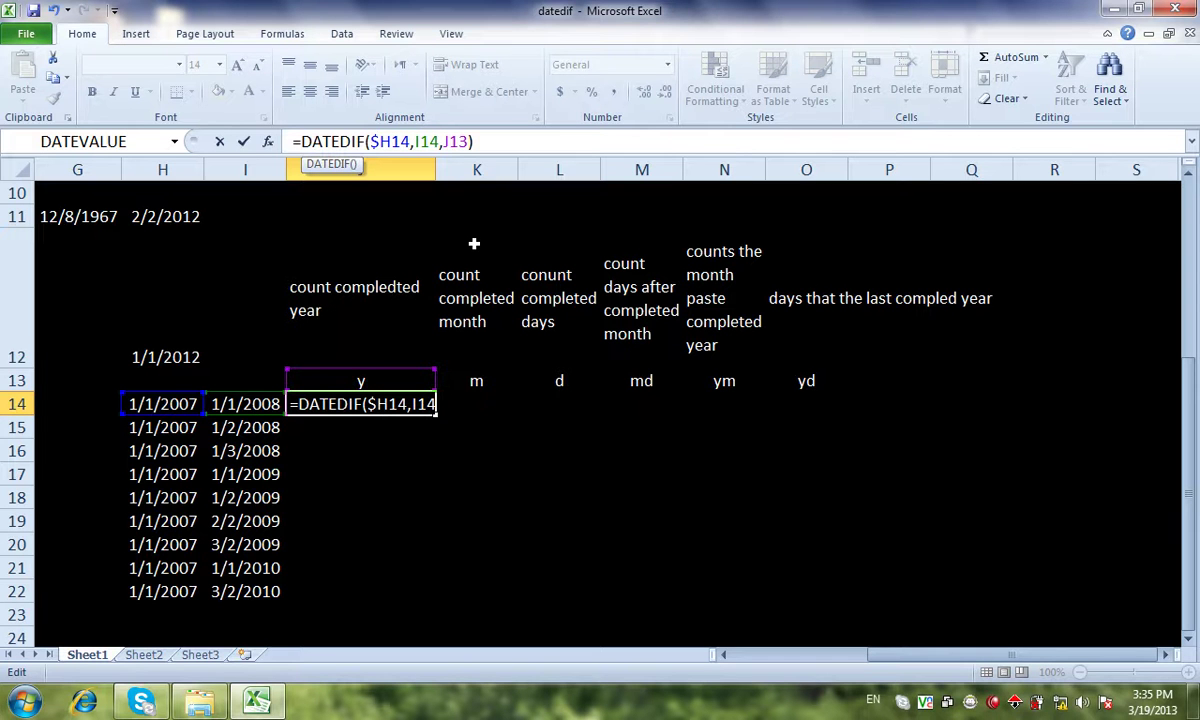
{"action": "key", "text": "Right"}
{"action": "key", "text": "Right"}
{"action": "key", "text": "Right"}
{"action": "key", "text": "Right"}
{"action": "type", "text": "$"}
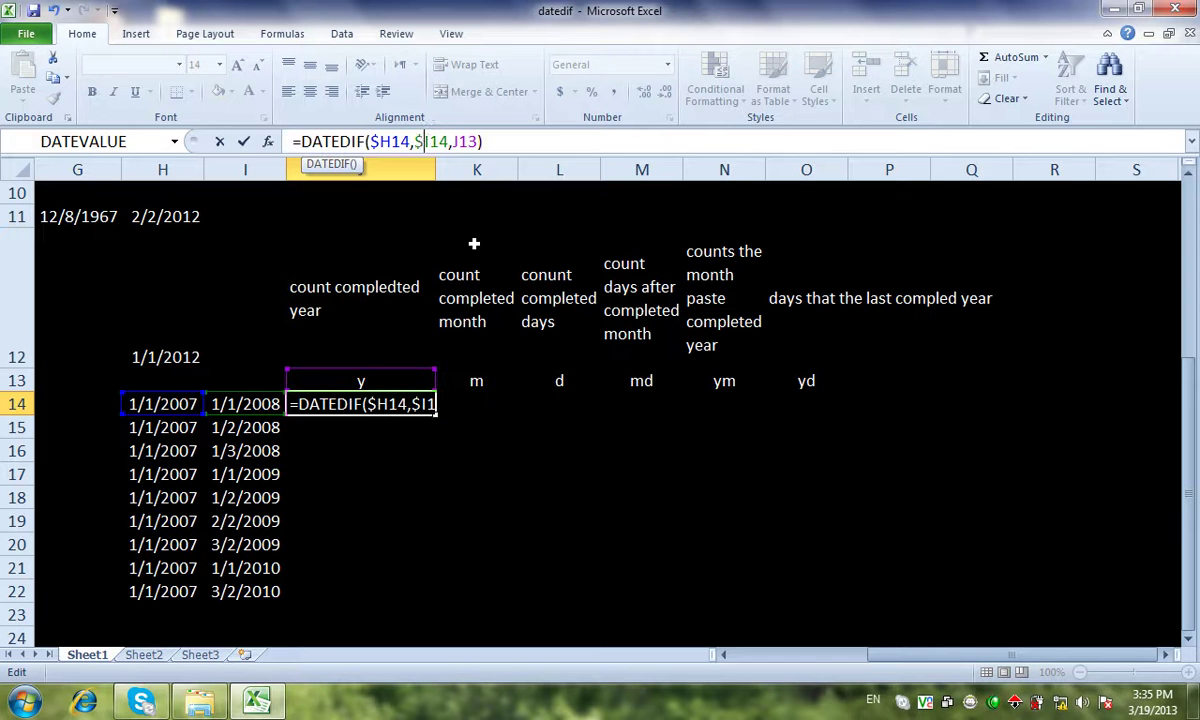
{"action": "left_click", "coordinate": [455, 143]}
{"action": "type", "text": "$"}
{"action": "left_click", "coordinate": [500, 143]}
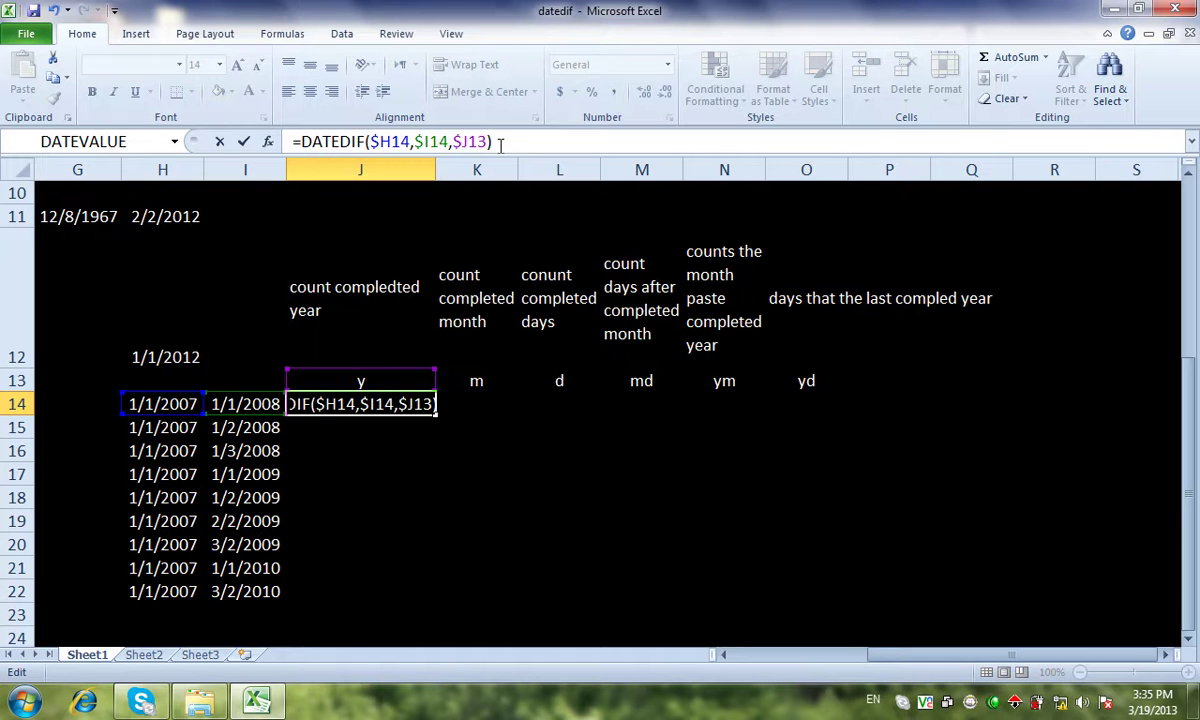
{"action": "key", "text": "Return"}
- Try filling the J14 formula down through J22, and undo the fill
{"action": "left_click", "coordinate": [392, 400]}
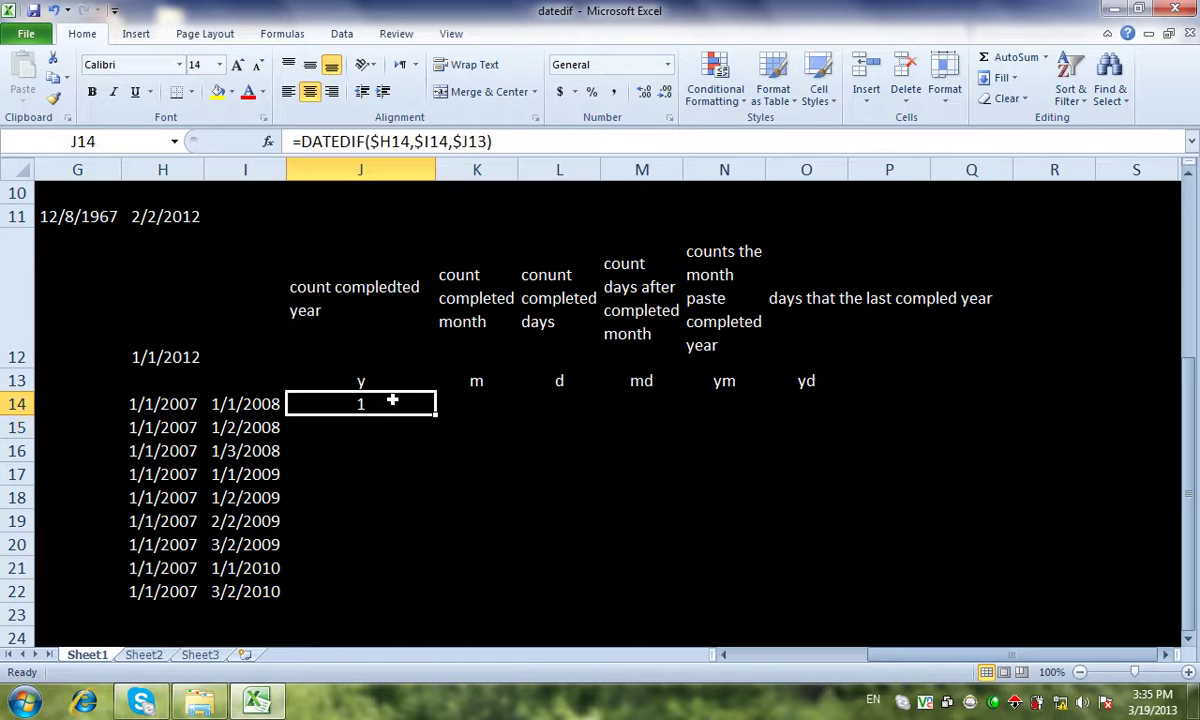
{"action": "double_click", "coordinate": [435, 413]}
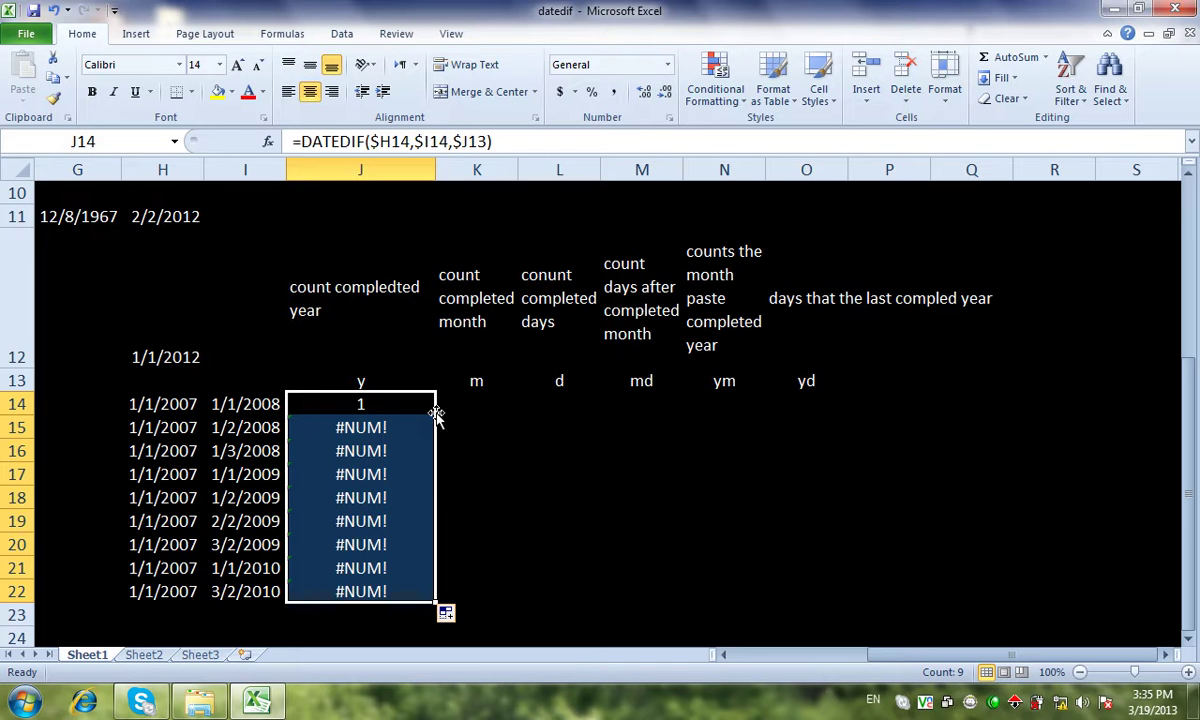
{"action": "key", "text": "ctrl+z"}
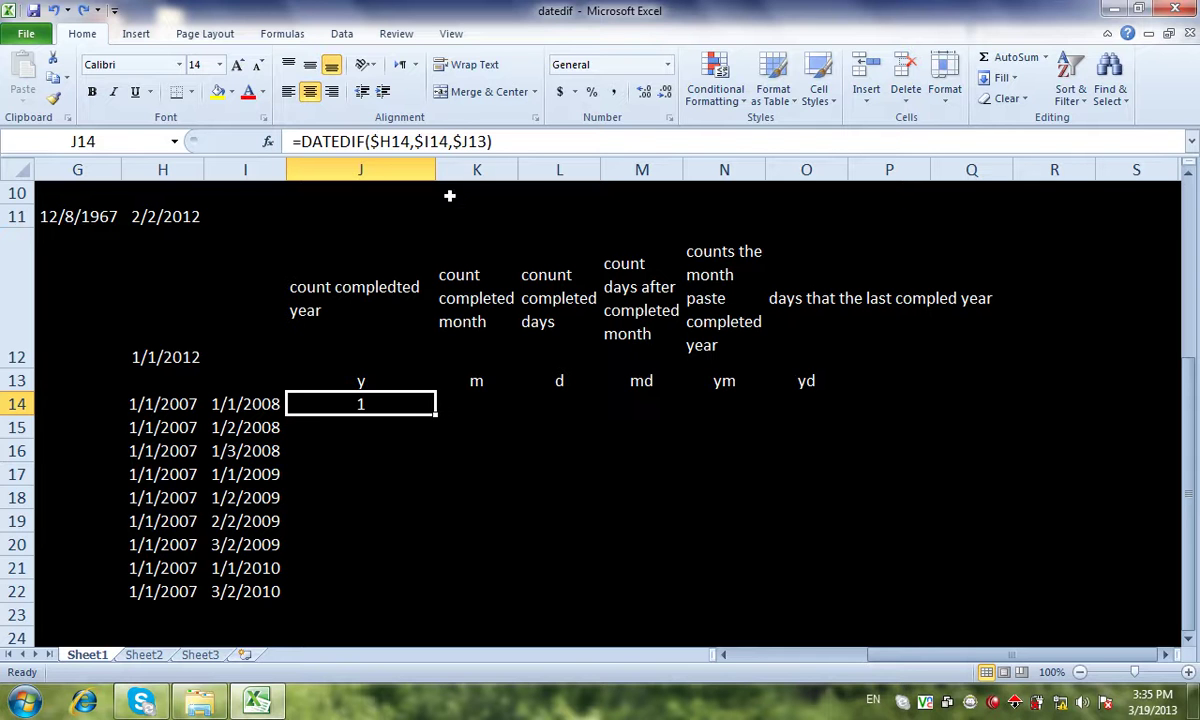
- Anchor the rows of the second and third references in J14, making the formula =DATEDIF($H14,I$14,J$13)
{"action": "left_click", "coordinate": [400, 141]}
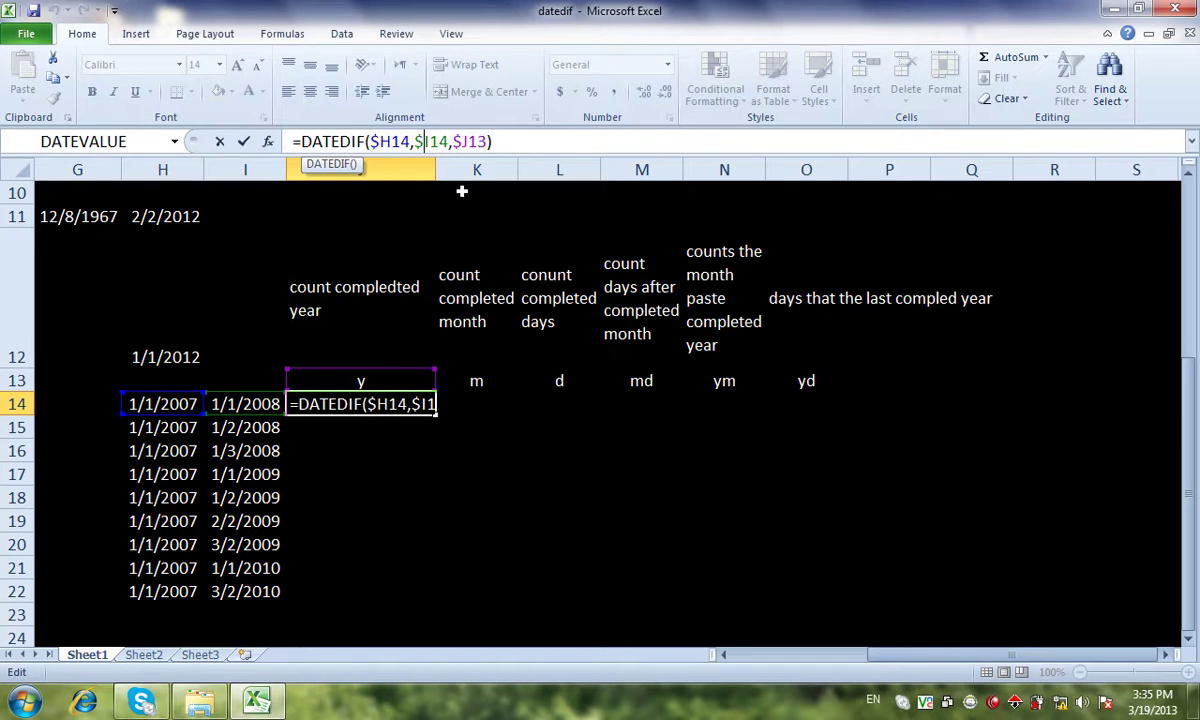
{"action": "key", "text": "BackSpace"}
{"action": "key", "text": "Right"}
{"action": "type", "text": "$"}
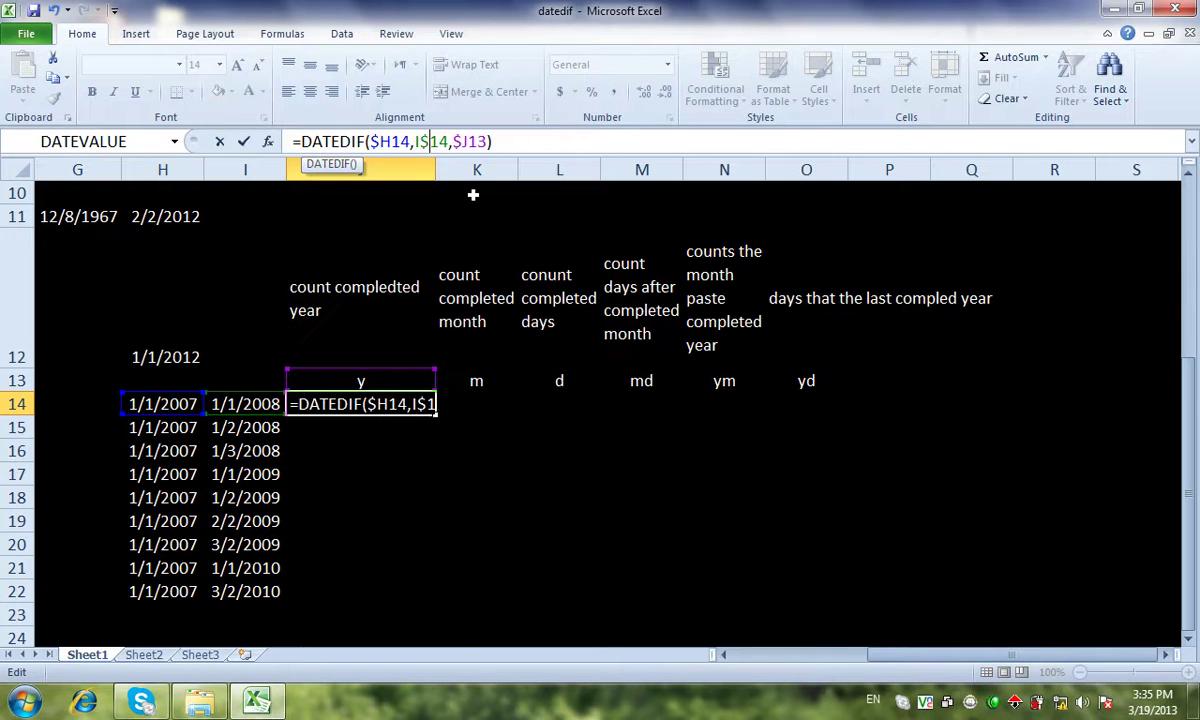
{"action": "left_click", "coordinate": [459, 143]}
{"action": "key", "text": "BackSpace"}
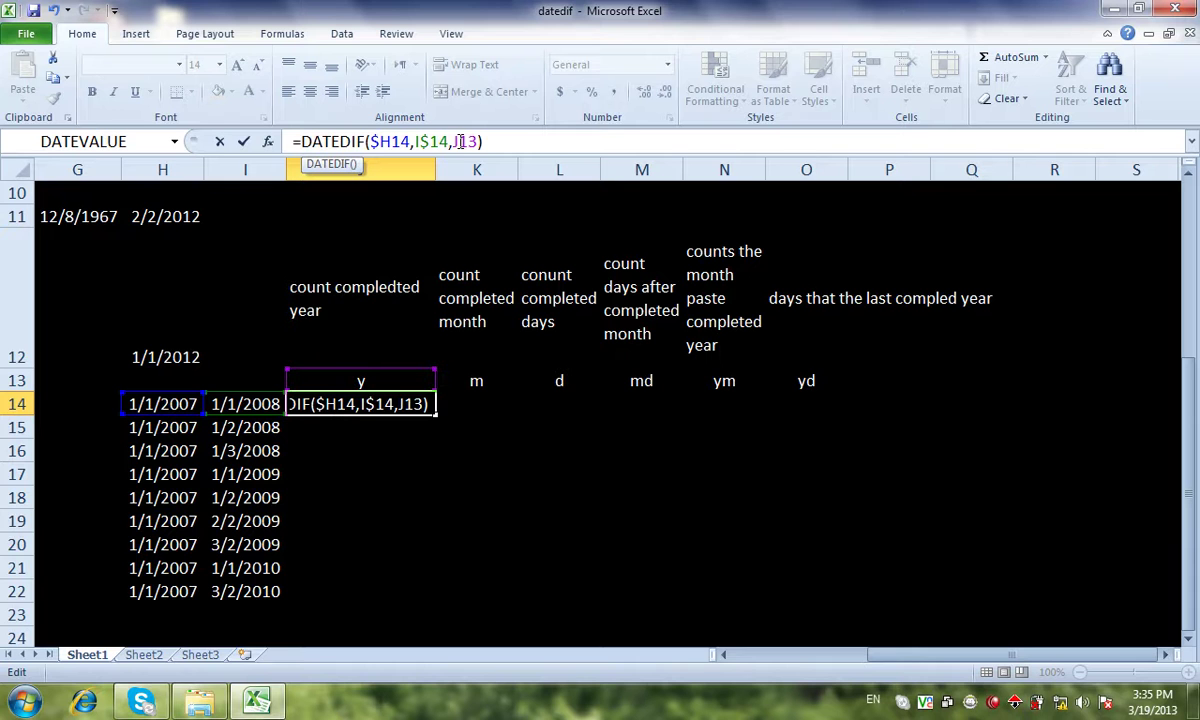
{"action": "key", "text": "Right"}
{"action": "type", "text": "$"}
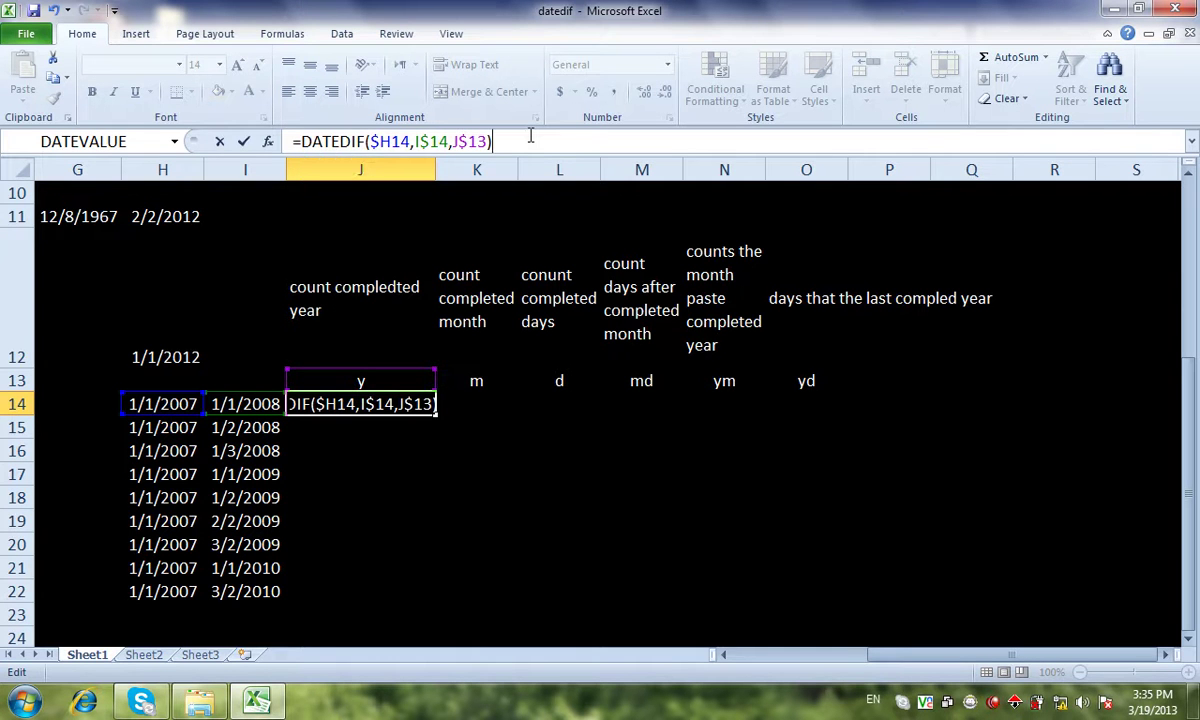
{"action": "key", "text": "Return"}
- Try filling the J14 formula down through J19, and undo the fill and the anchoring edits back to =DATEDIF(H14,I14,J13)
{"action": "left_click", "coordinate": [398, 402]}
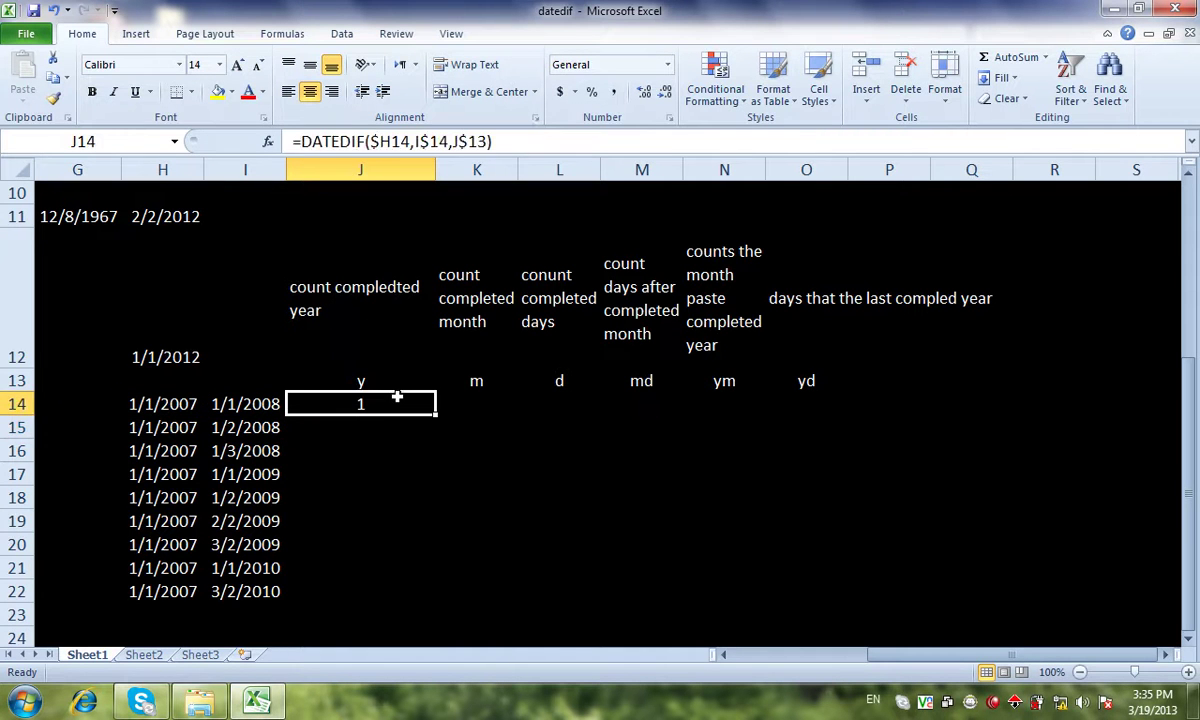
{"action": "left_click_drag", "start_coordinate": [432, 414], "coordinate": [432, 607]}
{"action": "key", "text": "ctrl+z"}
{"action": "key", "text": "ctrl+z"}
{"action": "key", "text": "ctrl+z"}
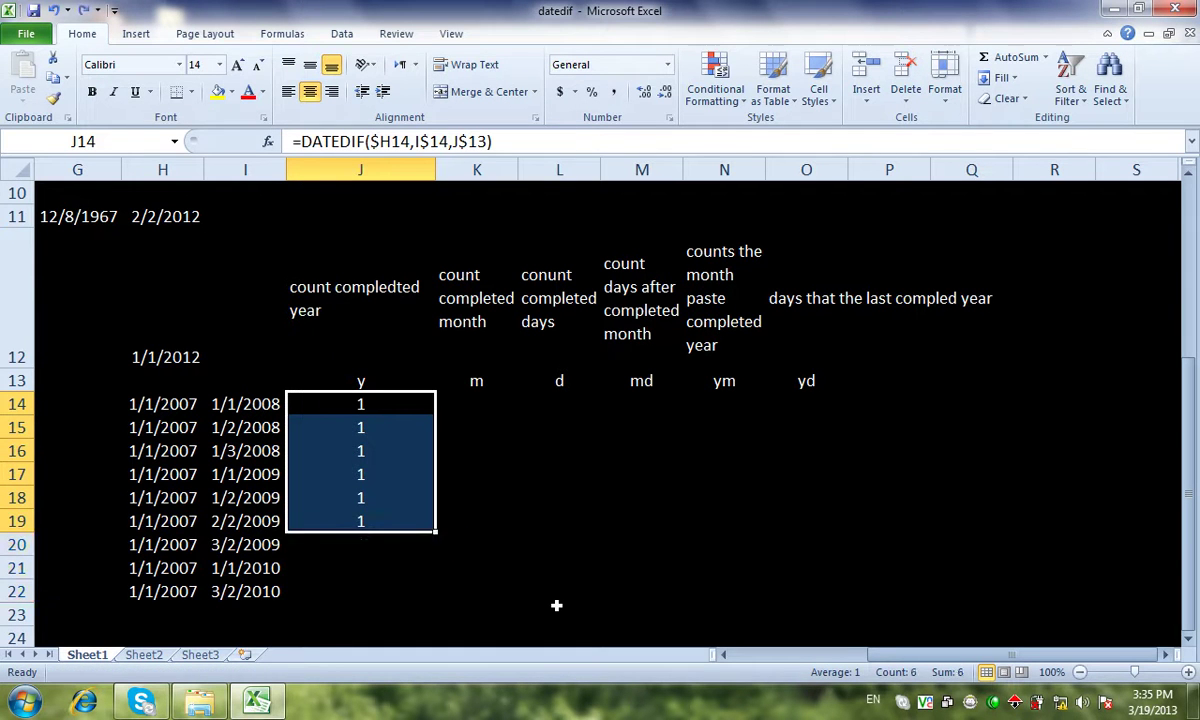
{"action": "key", "text": "ctrl+z"}
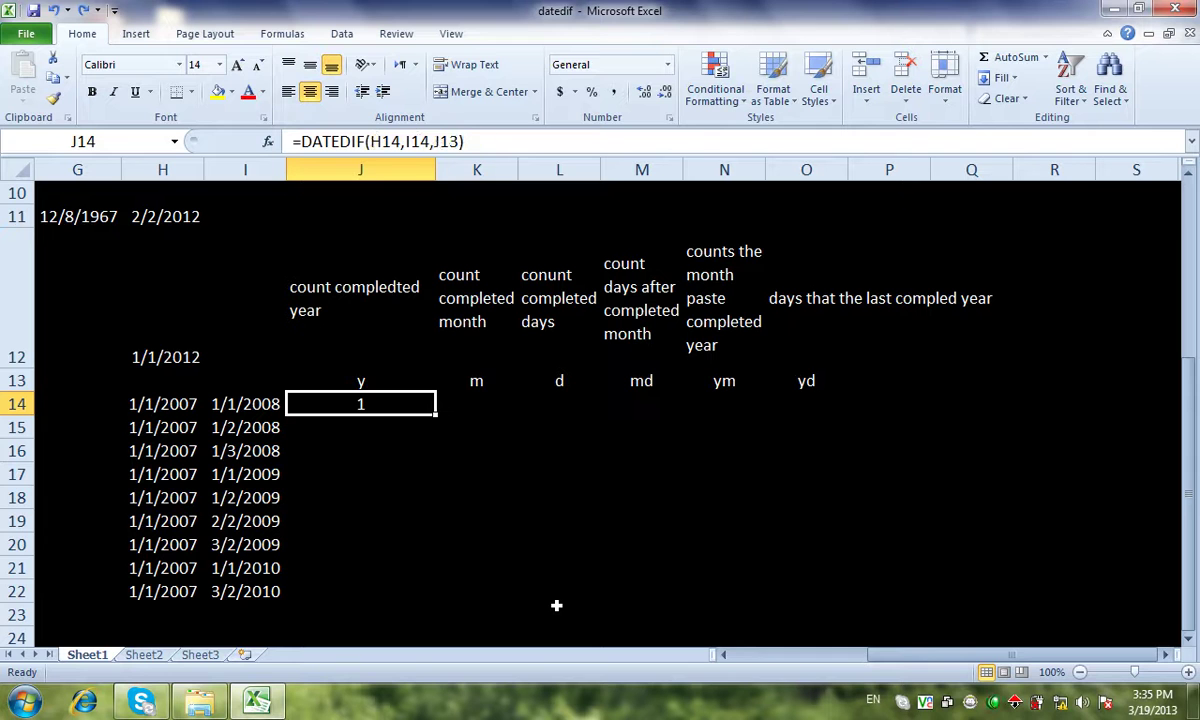
- Try anchoring the references in J14 by entering =DATEDIF$(H14,$I14,$J13)
{"action": "left_click", "coordinate": [368, 141]}
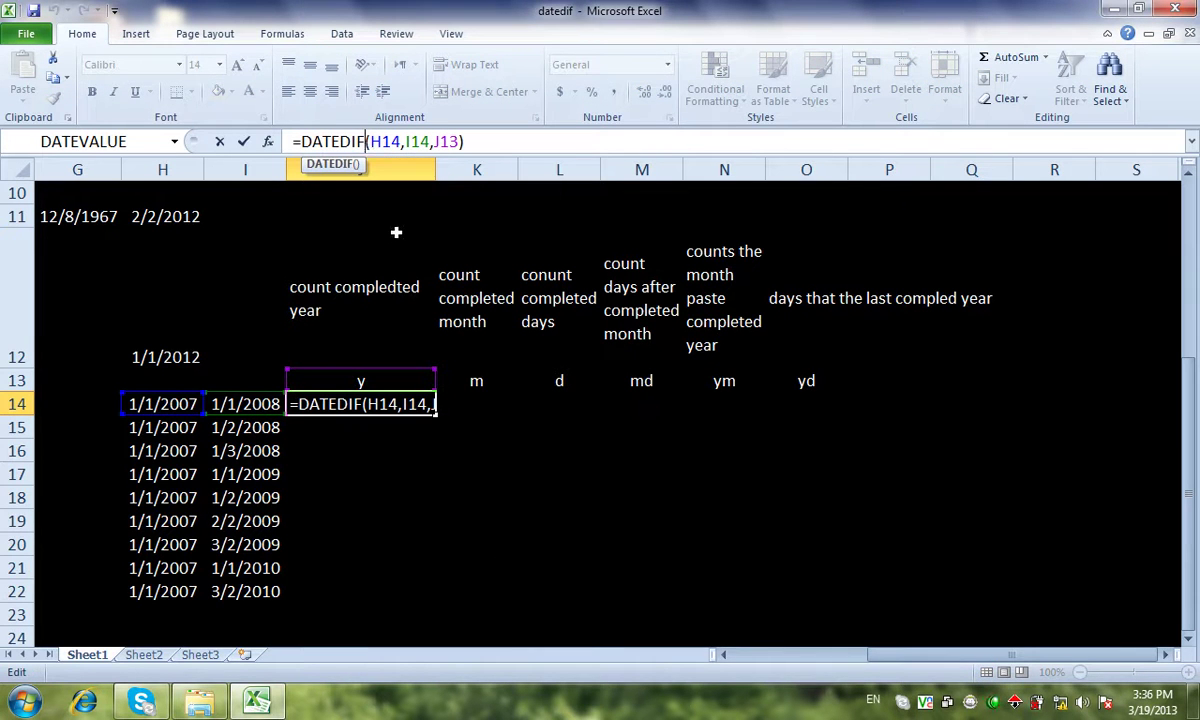
{"action": "type", "text": "$"}
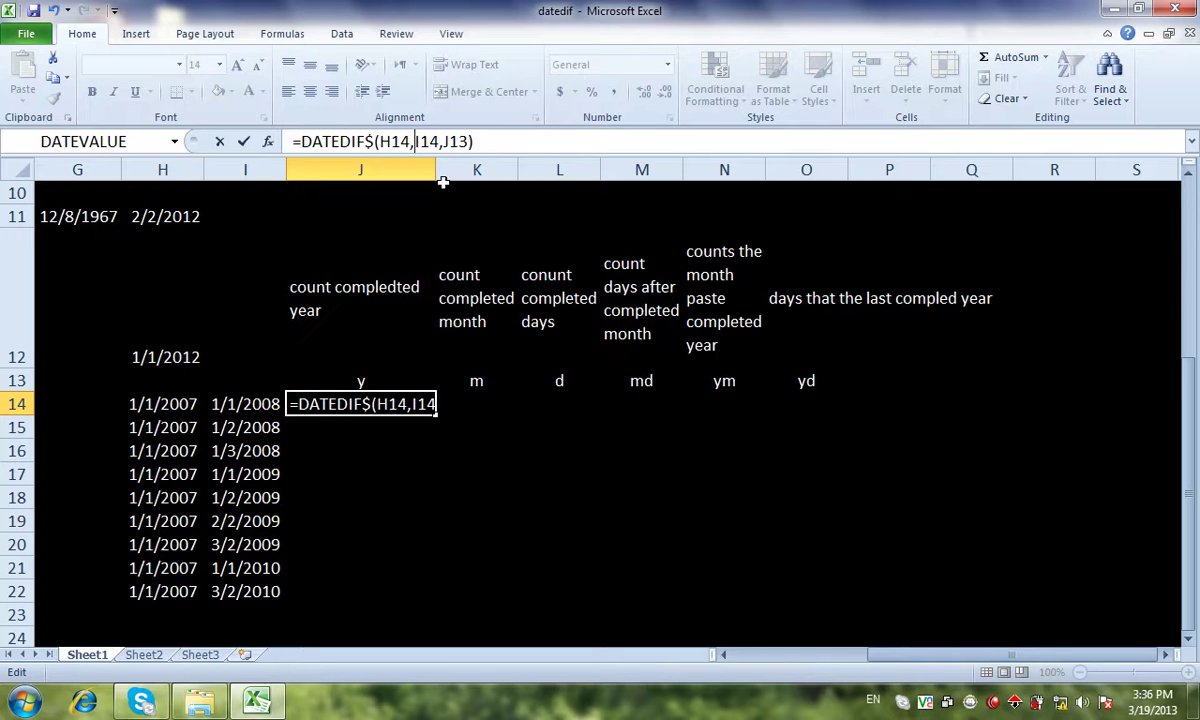
{"action": "left_click", "coordinate": [413, 141]}
{"action": "type", "text": "$"}
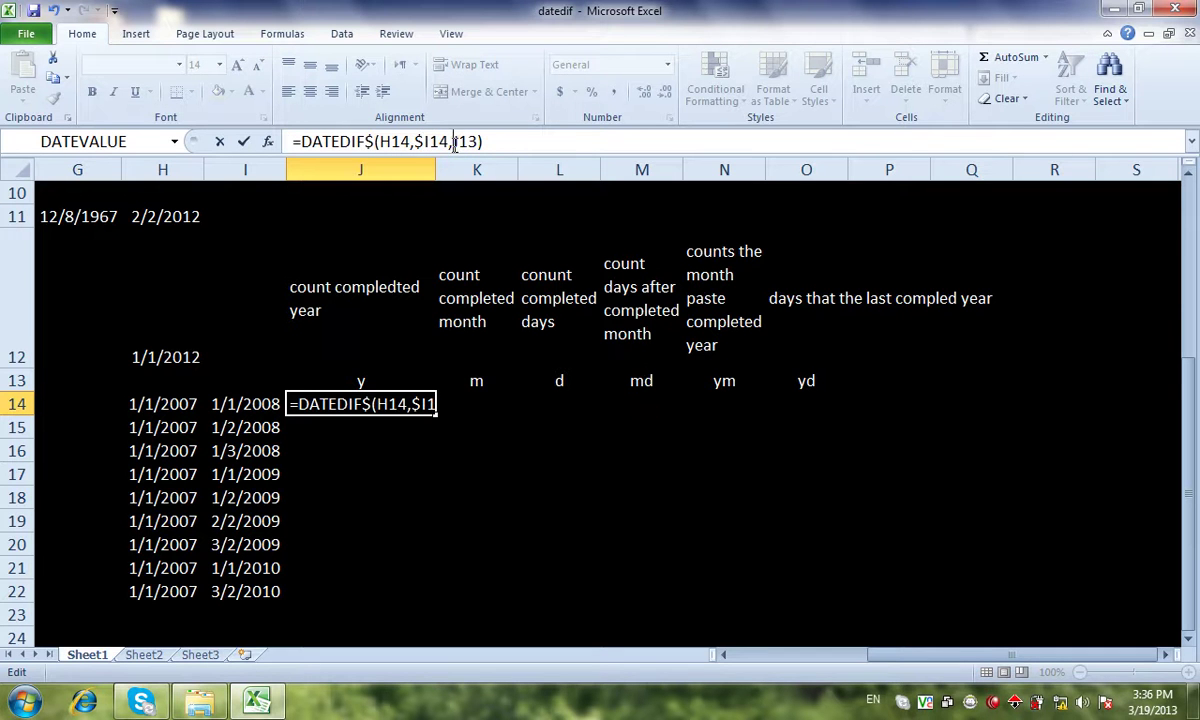
{"action": "left_click", "coordinate": [451, 141]}
{"action": "type", "text": "$"}
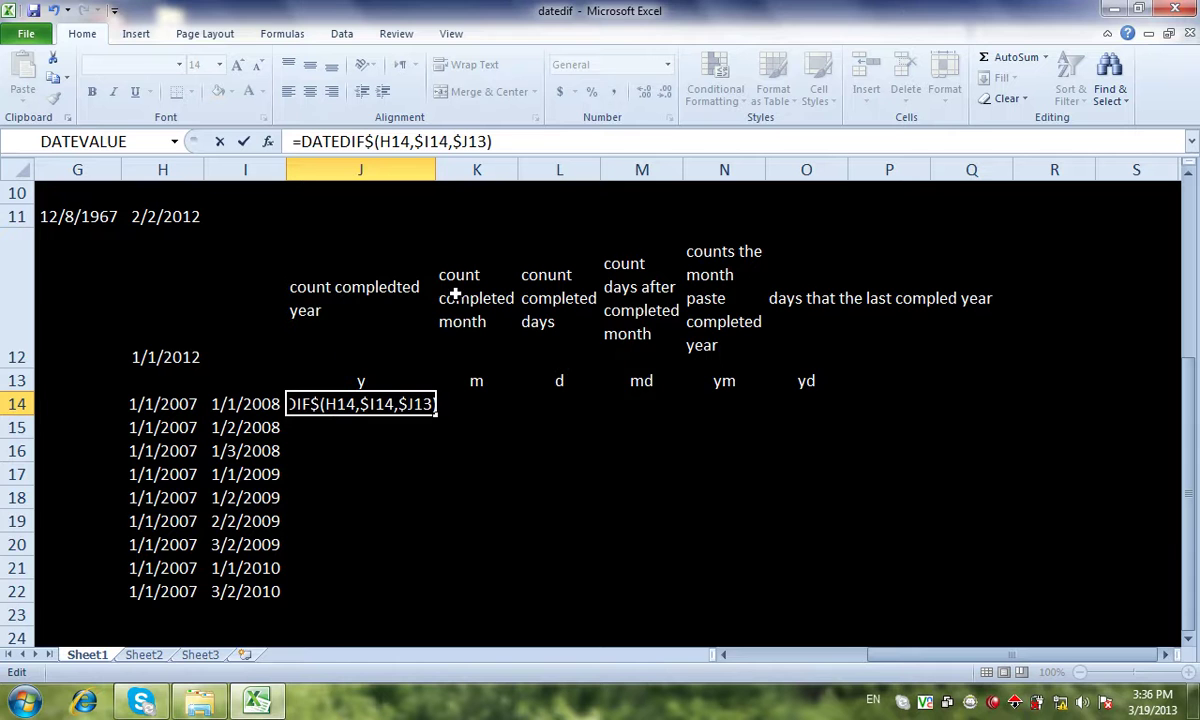
{"action": "key", "text": "Return"}
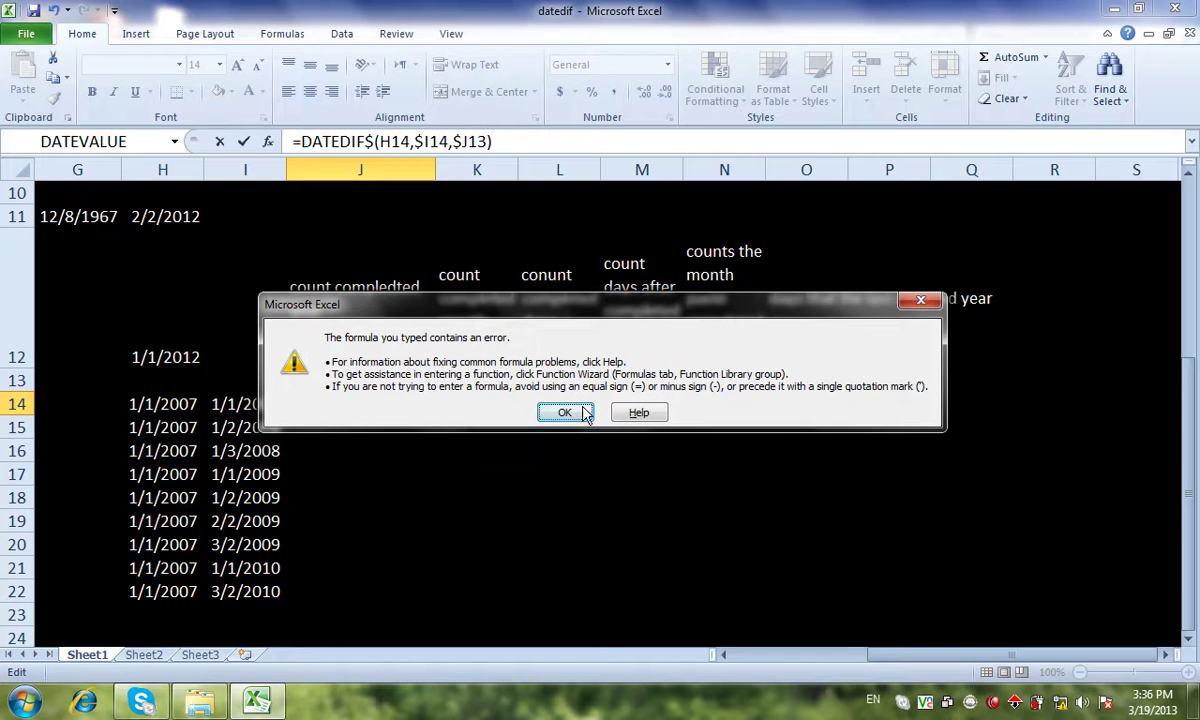
{"action": "left_click", "coordinate": [565, 413]}
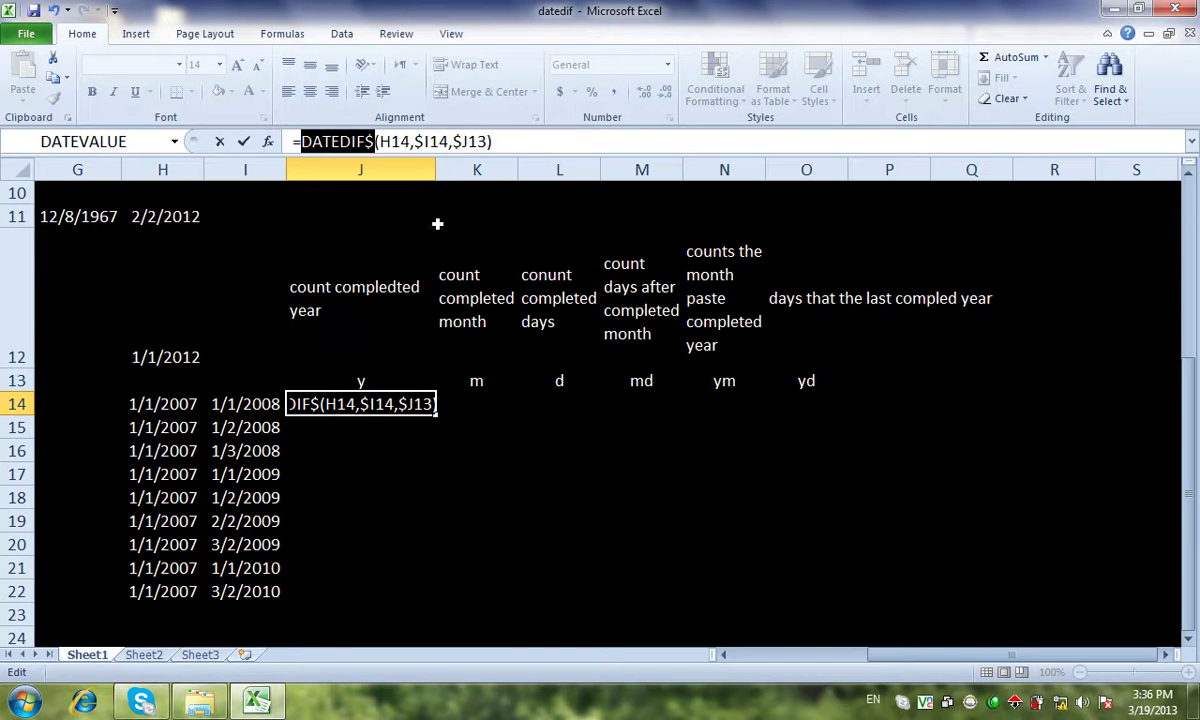
- Correct the J14 formula to =DATEDIF($H14,$I14,$J13) by moving the misplaced dollar sign before H14
{"action": "left_click", "coordinate": [371, 143]}
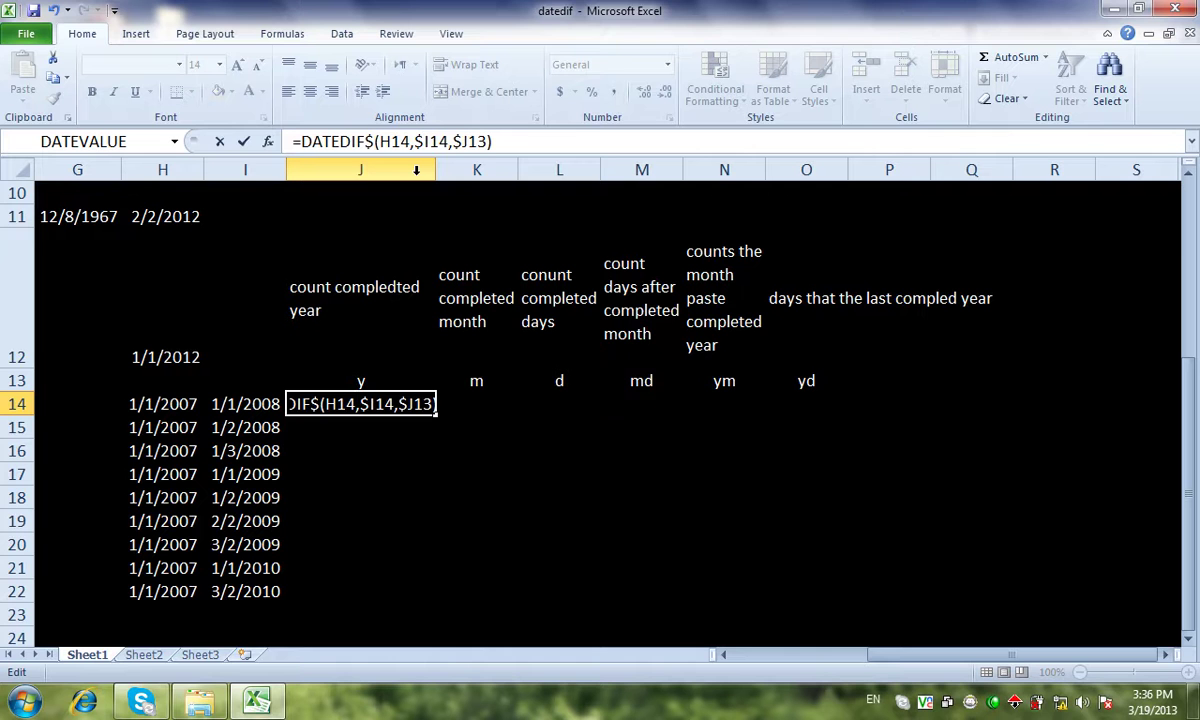
{"action": "key", "text": "Delete"}
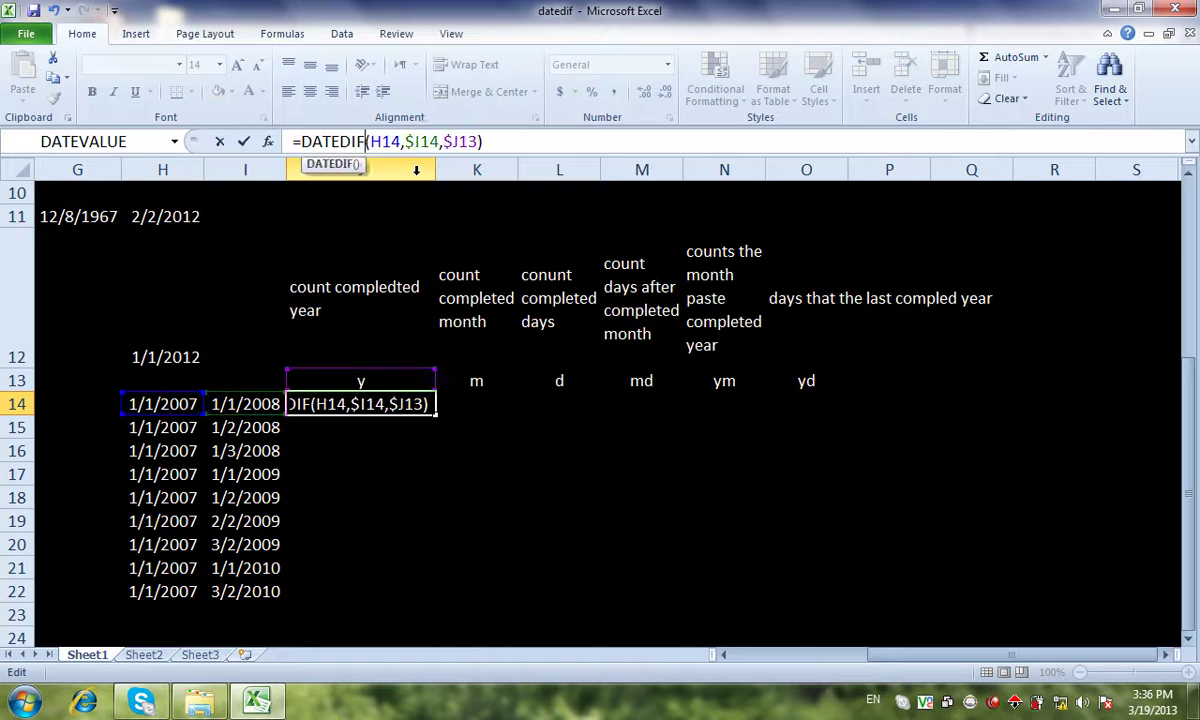
{"action": "left_click", "coordinate": [371, 143]}
{"action": "type", "text": "$"}
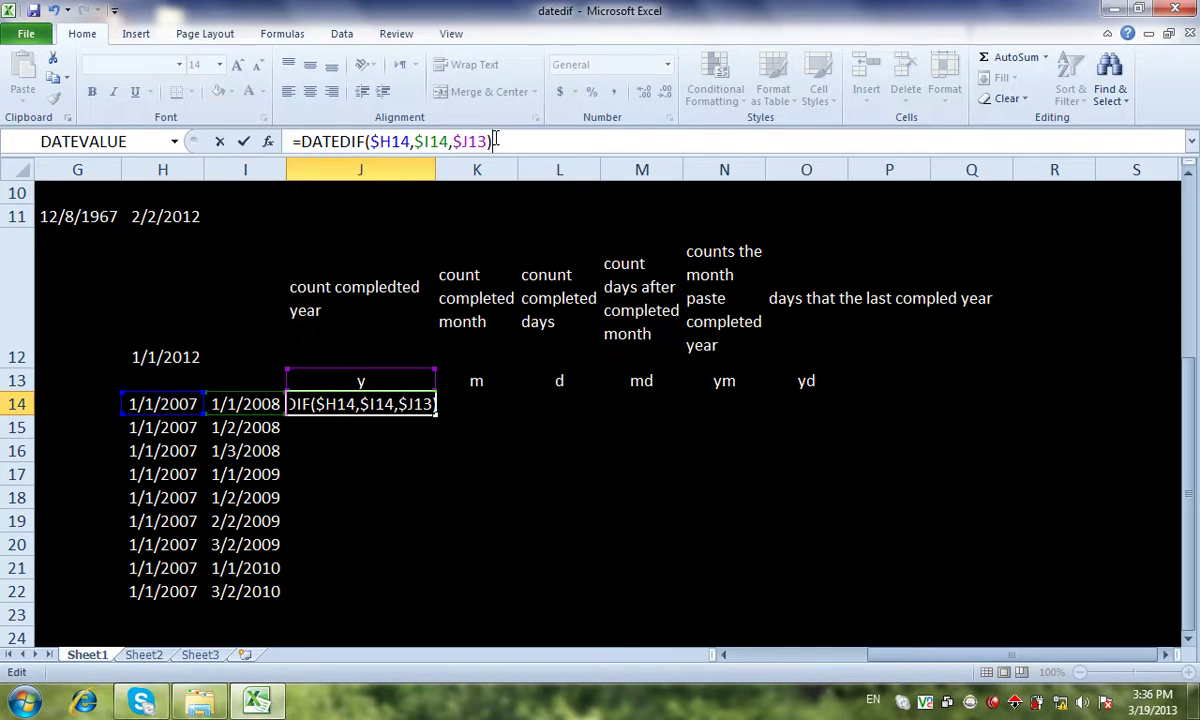
{"action": "key", "text": "Return"}
- Try filling the J14 formula down column J, and undo the fill, the formula and the column widening
{"action": "left_click", "coordinate": [391, 405]}
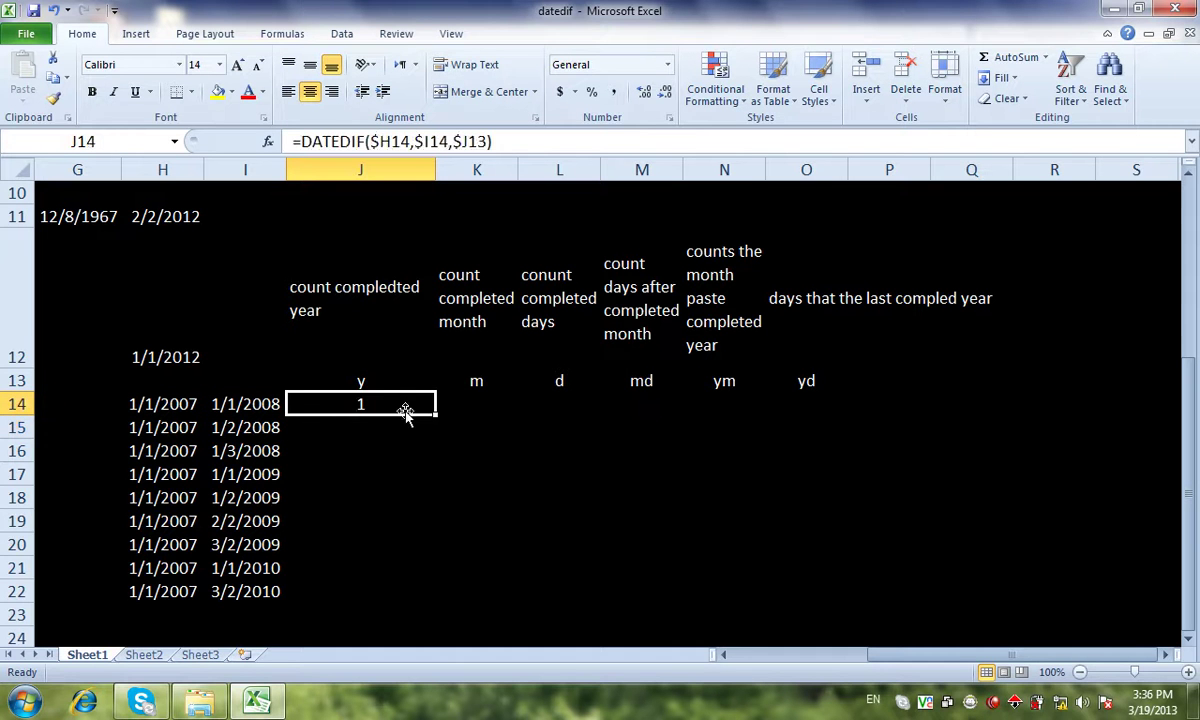
{"action": "left_click_drag", "start_coordinate": [438, 412], "coordinate": [421, 544]}
{"action": "key", "text": "ctrl+z"}
{"action": "key", "text": "ctrl+z"}
{"action": "key", "text": "ctrl+z"}
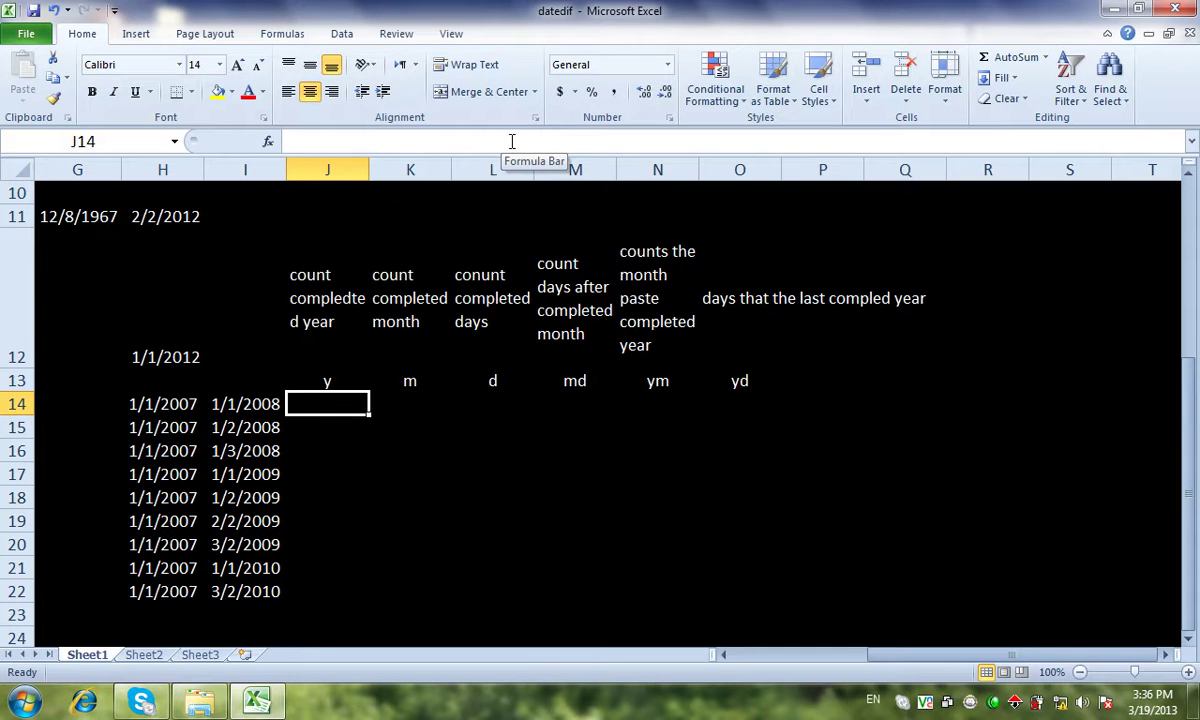
- Widen column J so that the DATEDIF formula fits in J14
{"action": "type", "text": "datedif"}
{"action": "key", "text": "Escape"}
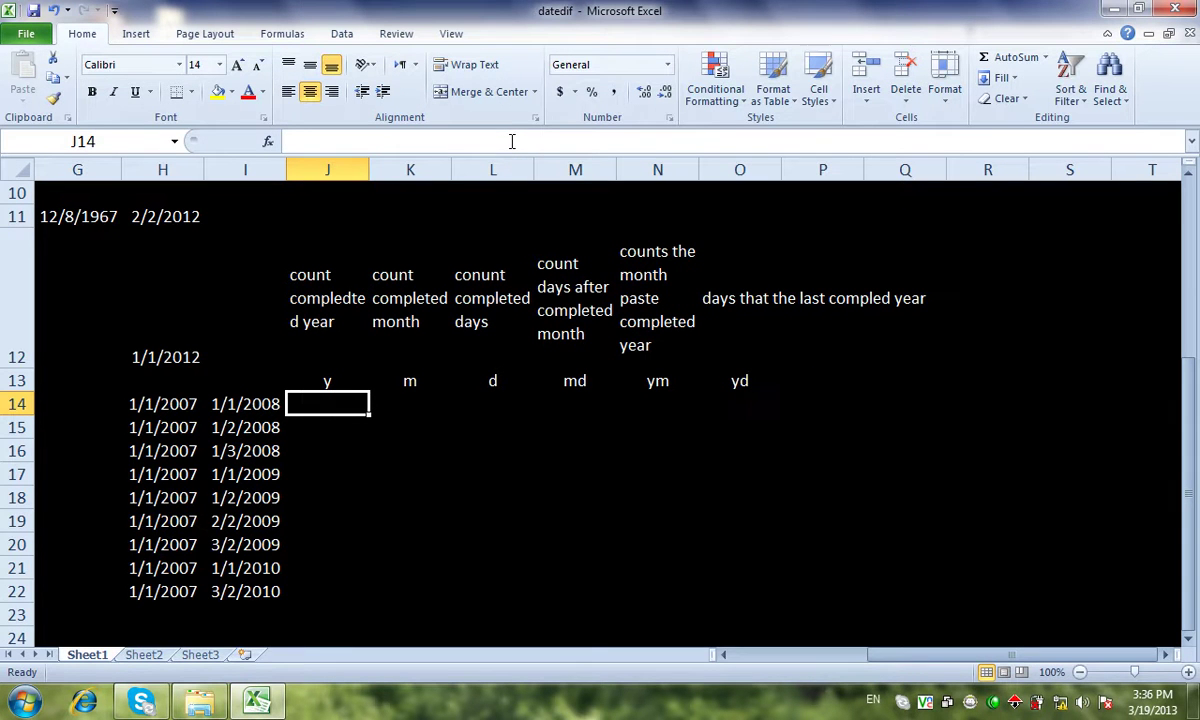
{"action": "left_click_drag", "start_coordinate": [369, 168], "coordinate": [436, 177]}
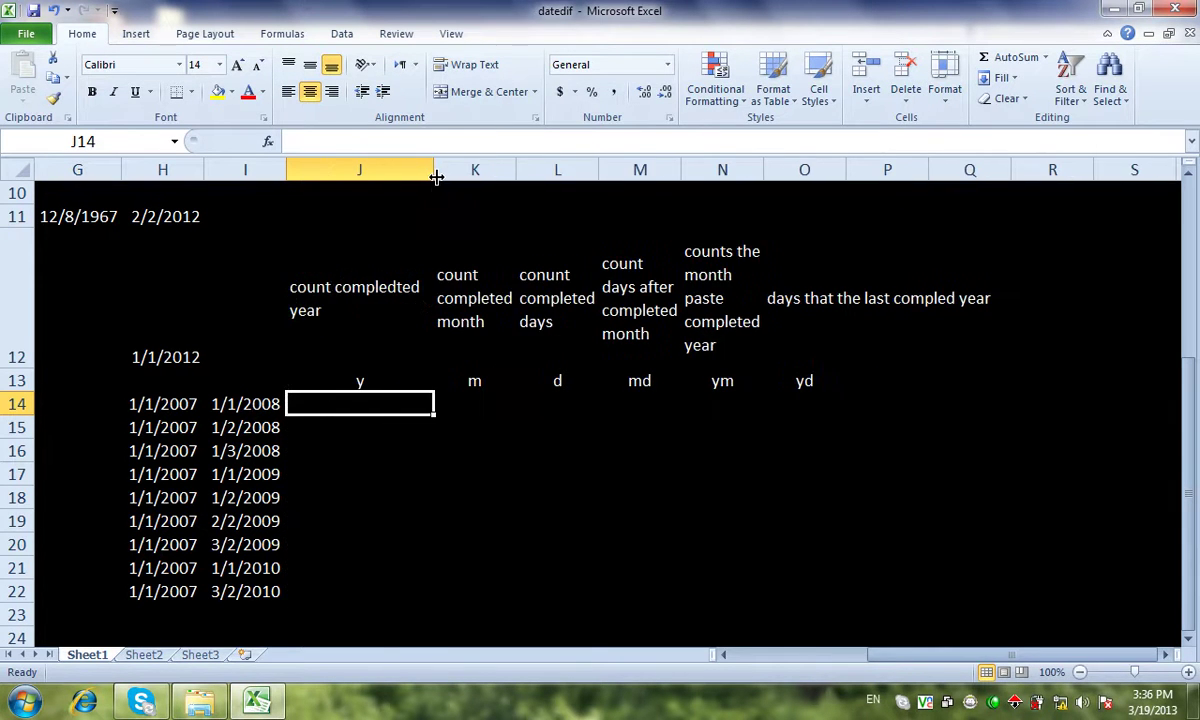
- Enter =DATEDIF(H14,I14,J13) in J14, referencing the start date, the end date and the y header code
{"action": "type", "text": "=dated"}
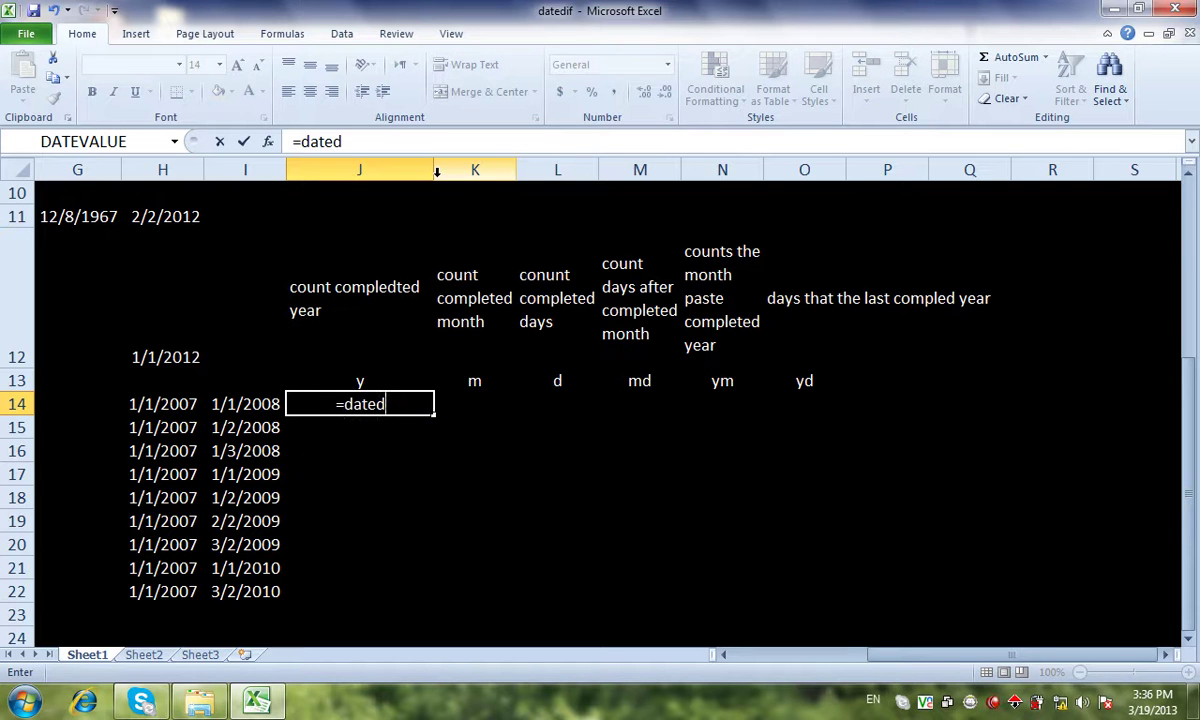
{"action": "type", "text": "fi"}
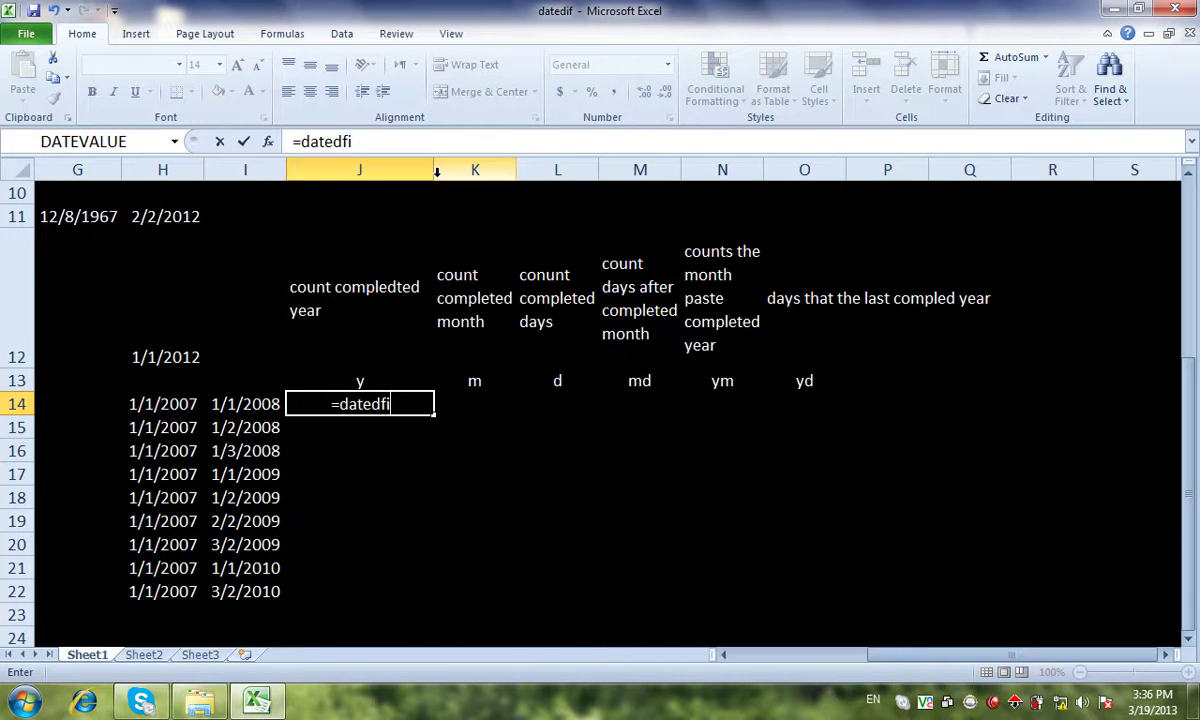
{"action": "key", "text": "BackSpace"}
{"action": "key", "text": "BackSpace"}
{"action": "type", "text": "if"}
{"action": "key", "text": "BackSpace"}
{"action": "key", "text": "BackSpace"}
{"action": "type", "text": "if("}
{"action": "left_click", "coordinate": [186, 396]}
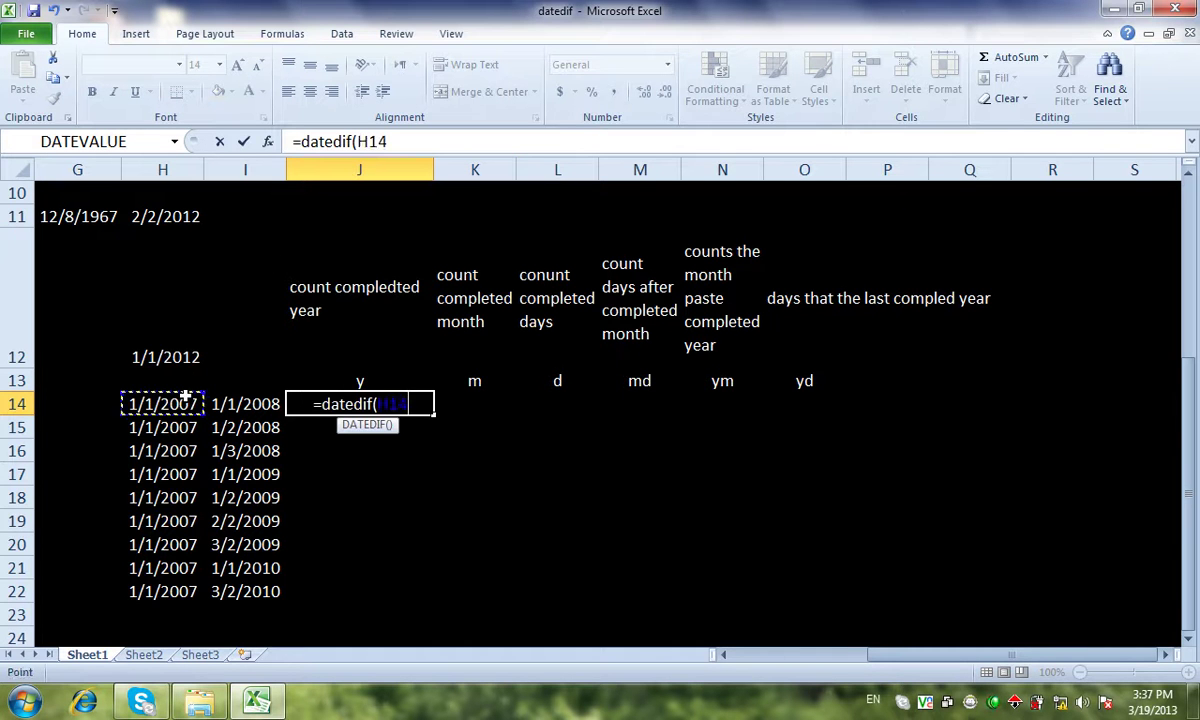
{"action": "type", "text": ","}
{"action": "left_click", "coordinate": [247, 408]}
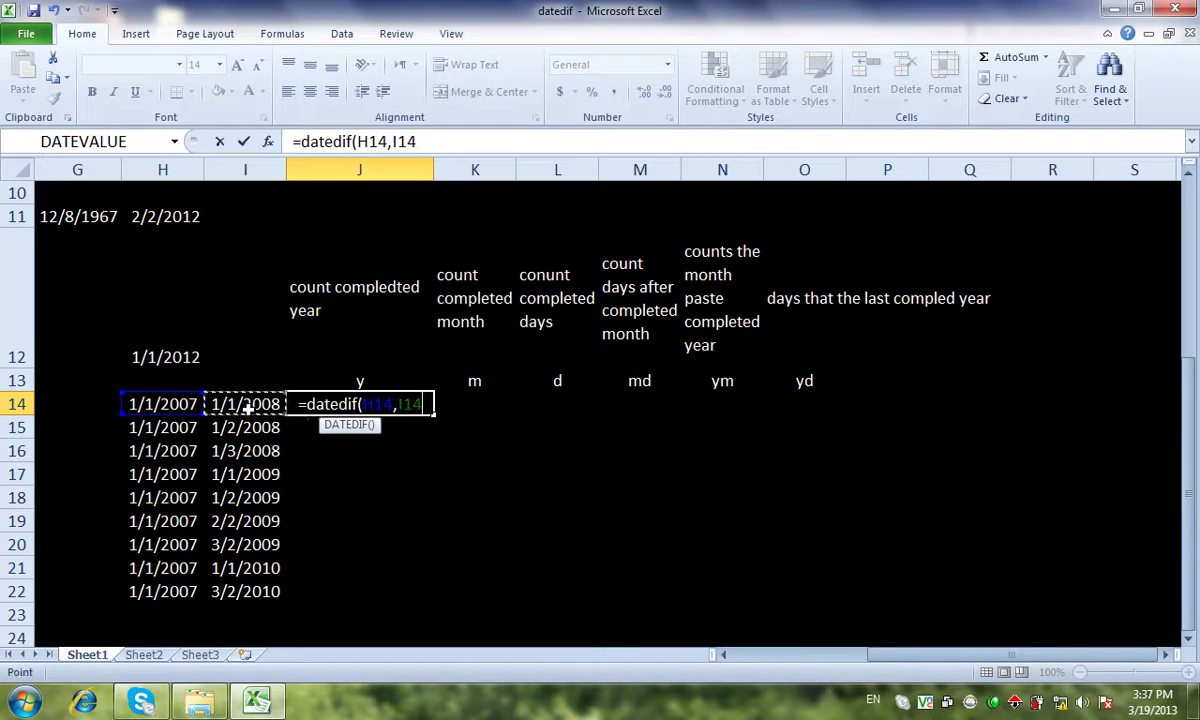
{"action": "type", "text": ","}
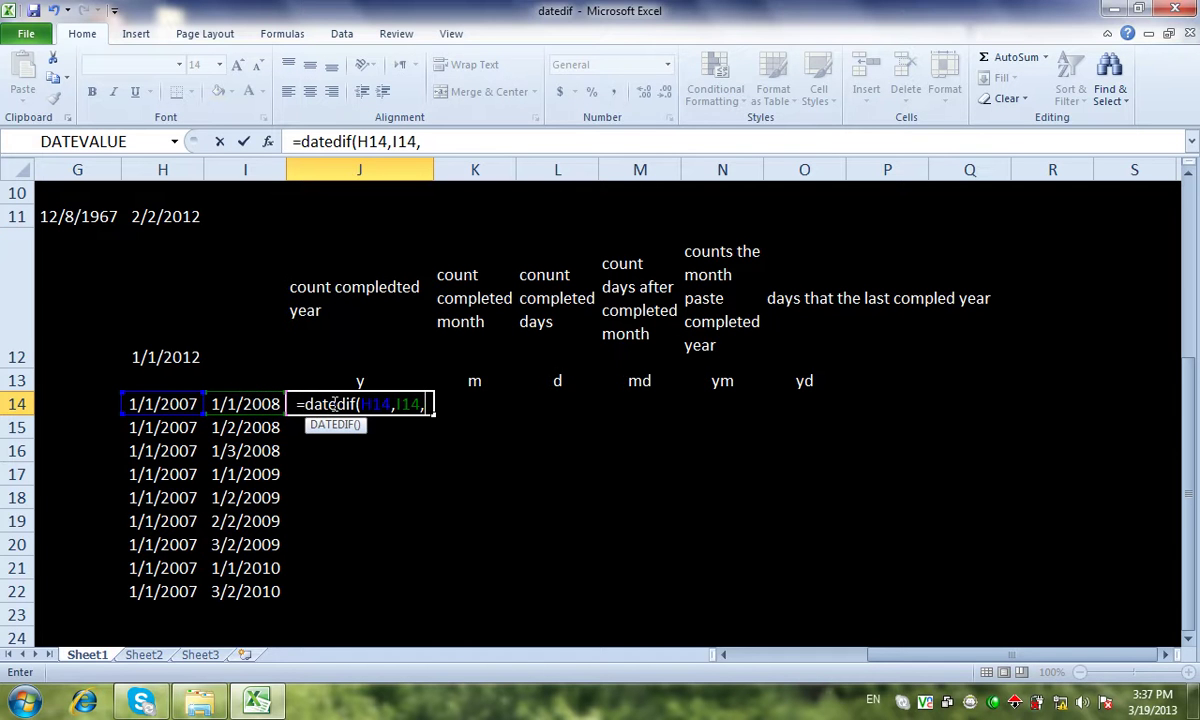
{"action": "left_click", "coordinate": [380, 375]}
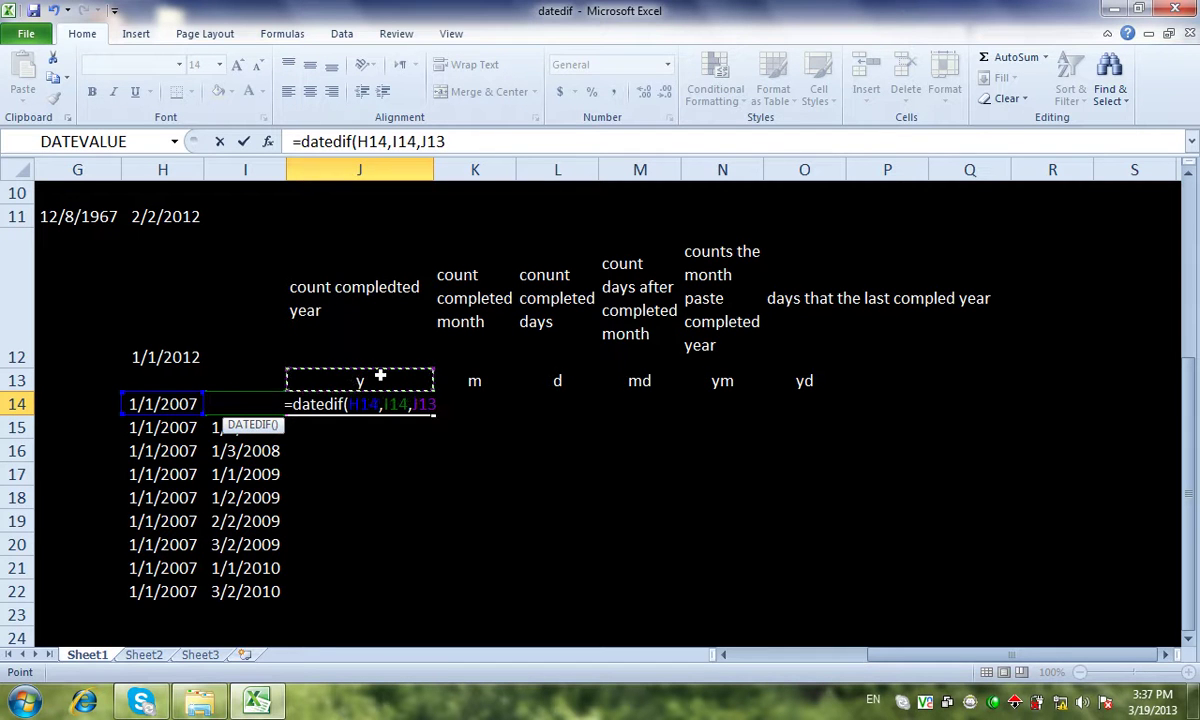
{"action": "type", "text": ")"}
{"action": "key", "text": "Return"}
- Anchor the references in J14 so that the formula reads =DATEDIF($H14,$I14,J$13)
{"action": "left_click", "coordinate": [368, 397]}
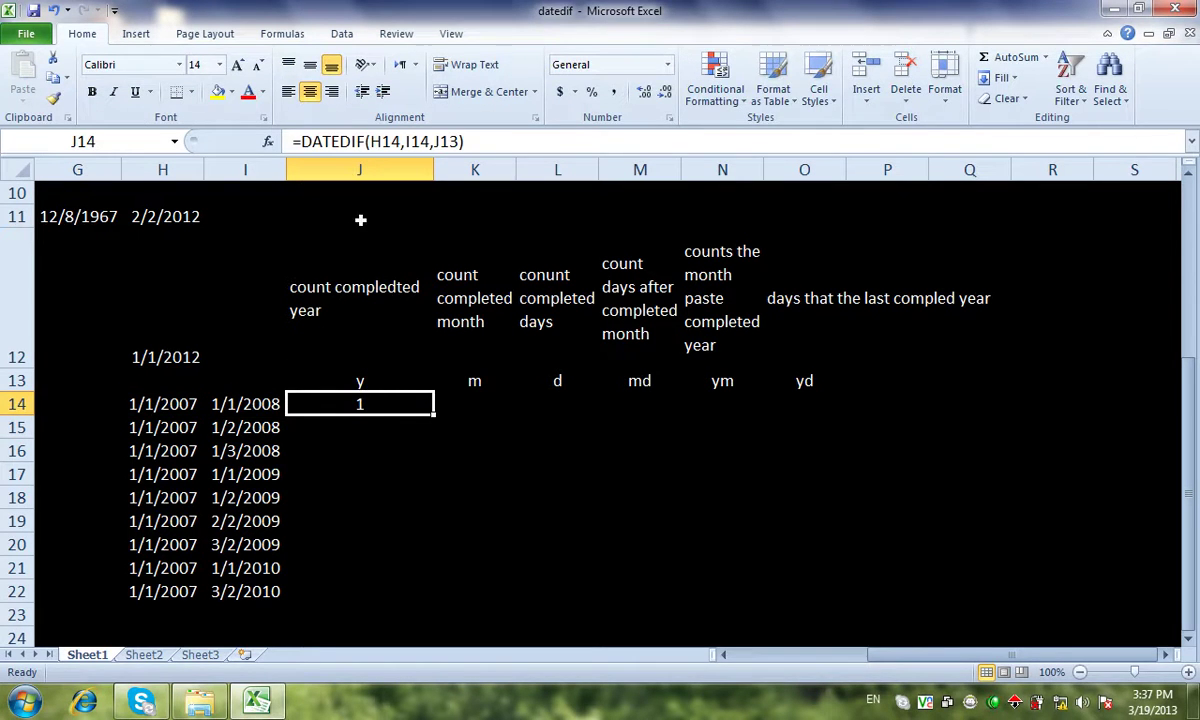
{"action": "left_click", "coordinate": [370, 141]}
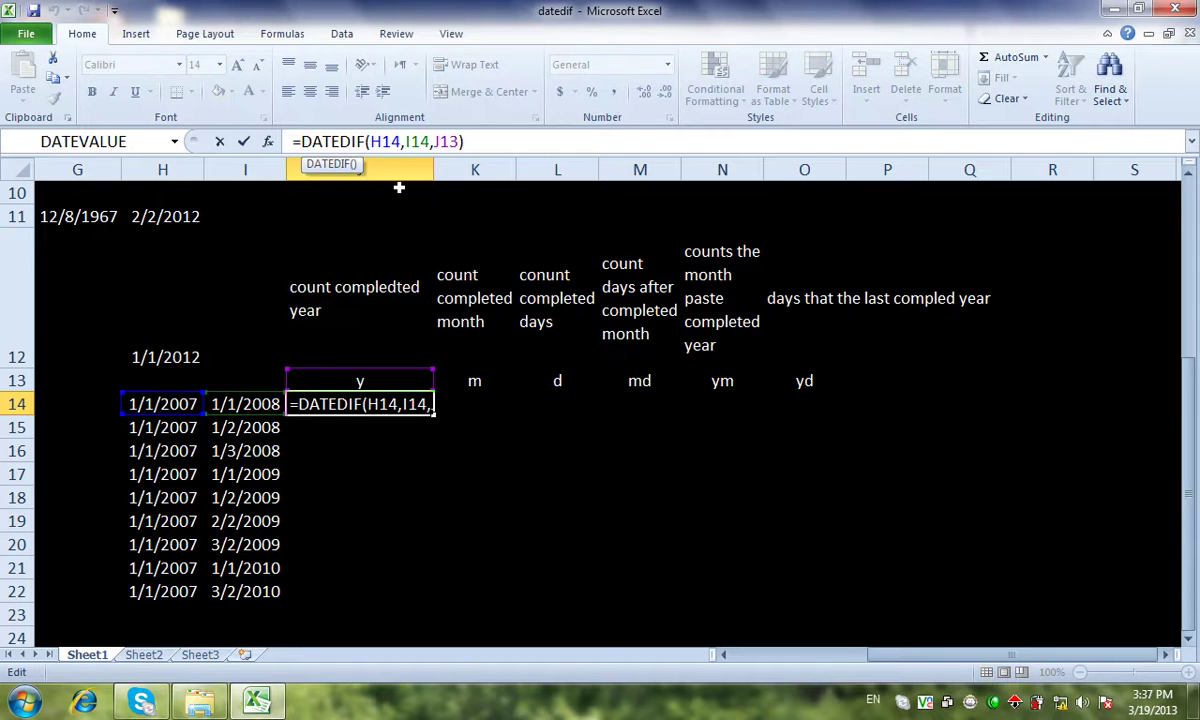
{"action": "type", "text": "$"}
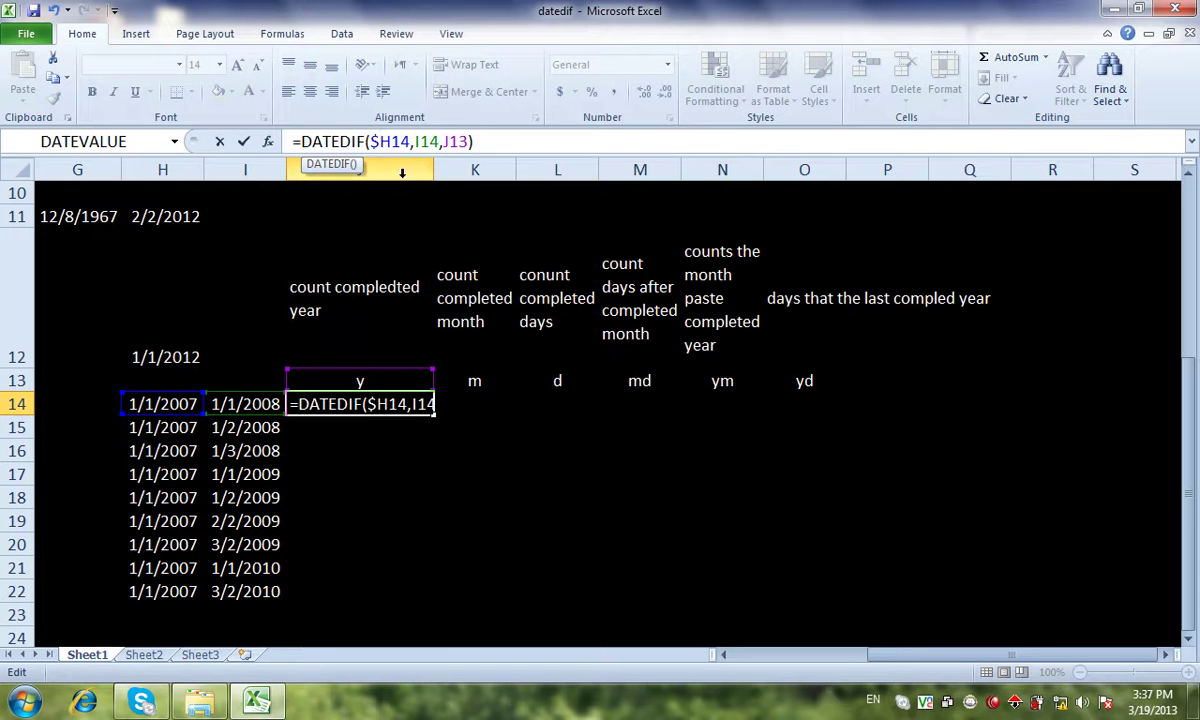
{"action": "left_click", "coordinate": [415, 141]}
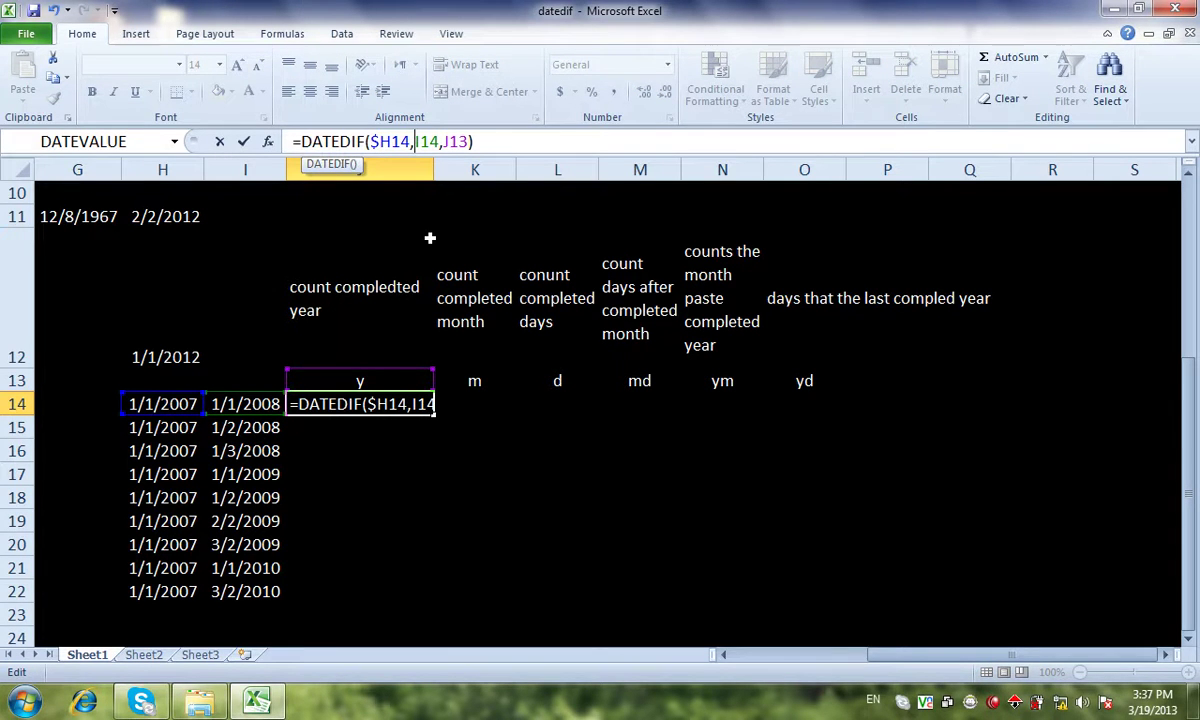
{"action": "type", "text": "$"}
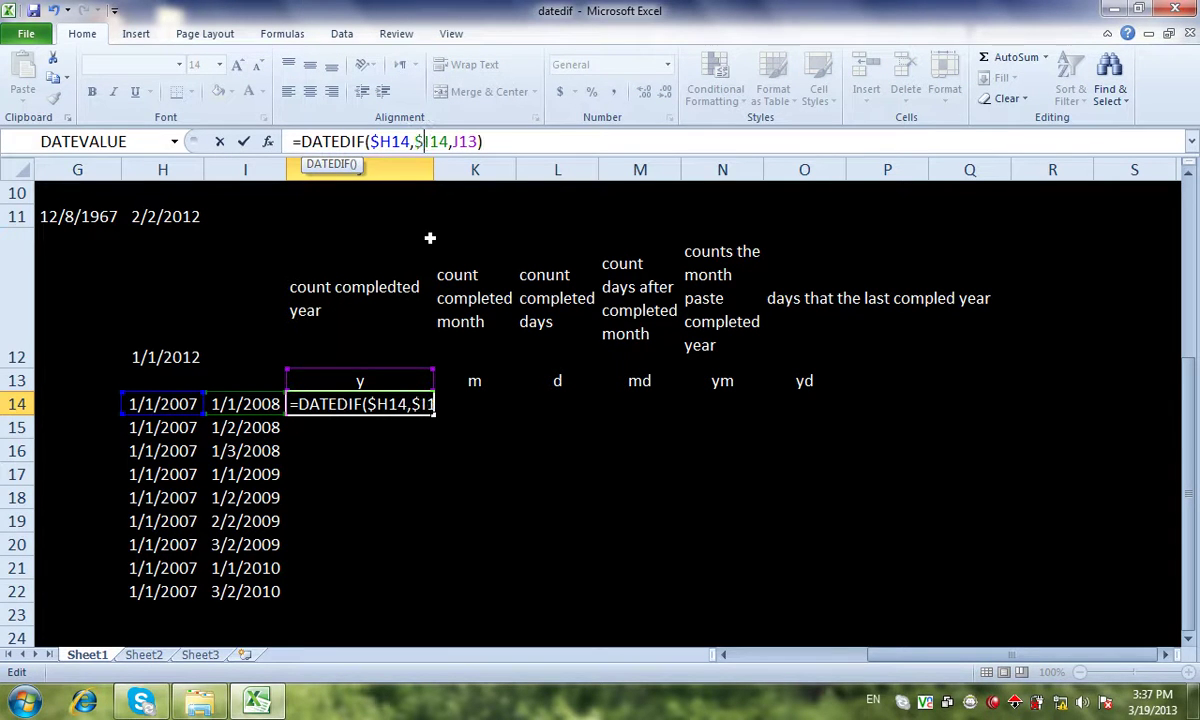
{"action": "left_click", "coordinate": [461, 141]}
{"action": "type", "text": "$"}
{"action": "key", "text": "Return"}
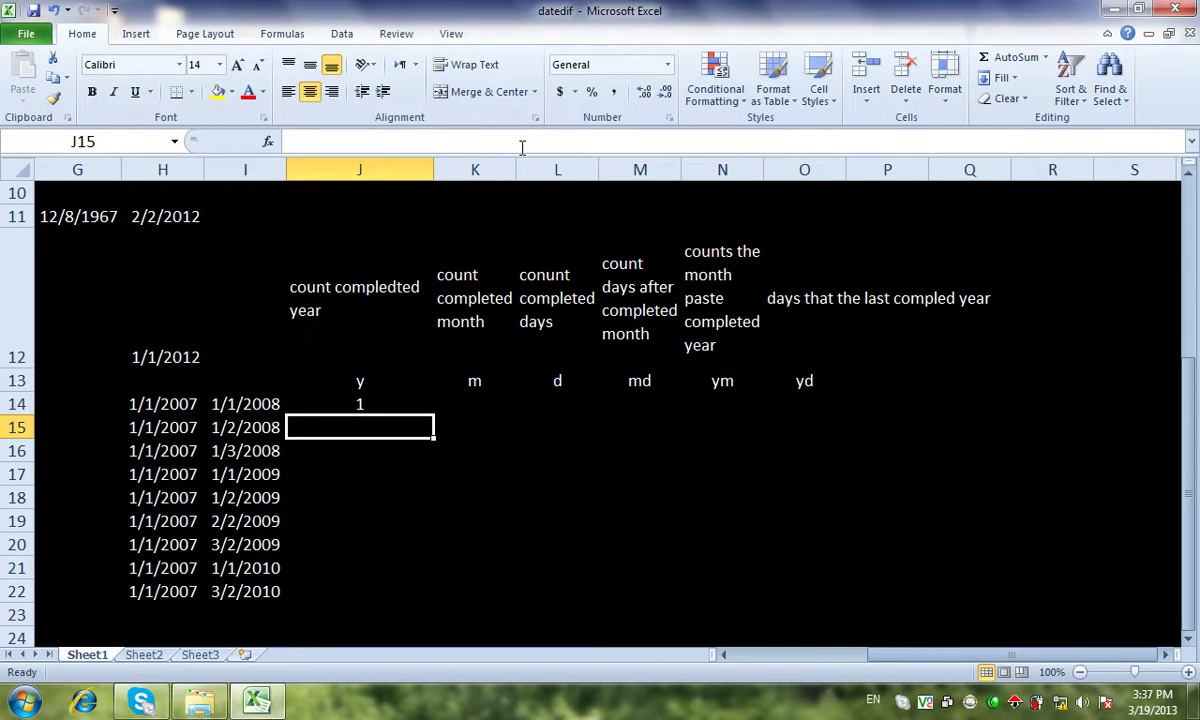
- Fill the J14 formula down through J22 and inspect the copied formulas in column J
{"action": "left_click", "coordinate": [360, 404]}
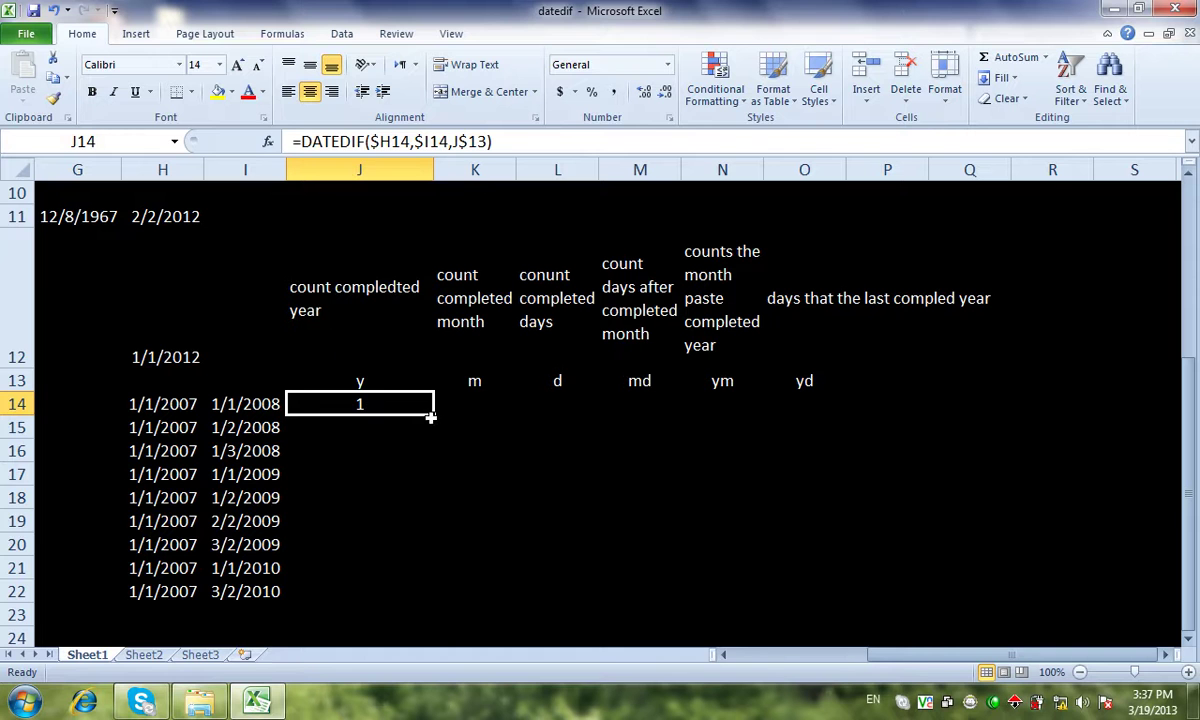
{"action": "double_click", "coordinate": [433, 415]}
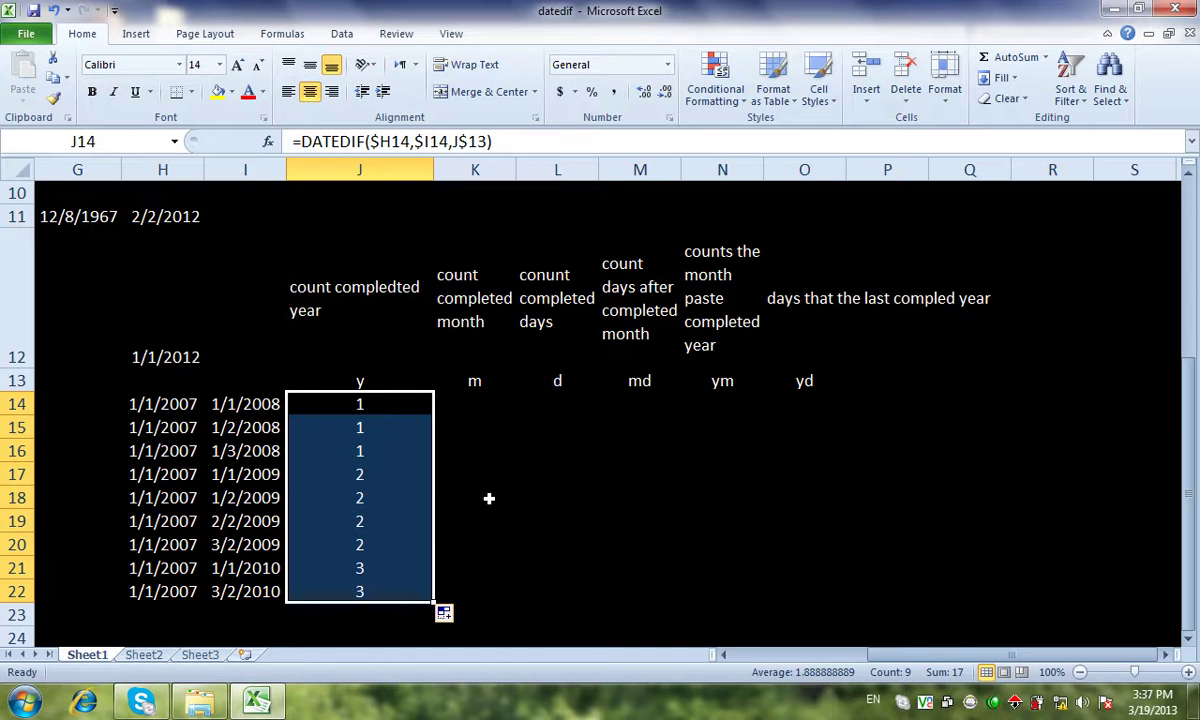
{"action": "left_click", "coordinate": [319, 436]}
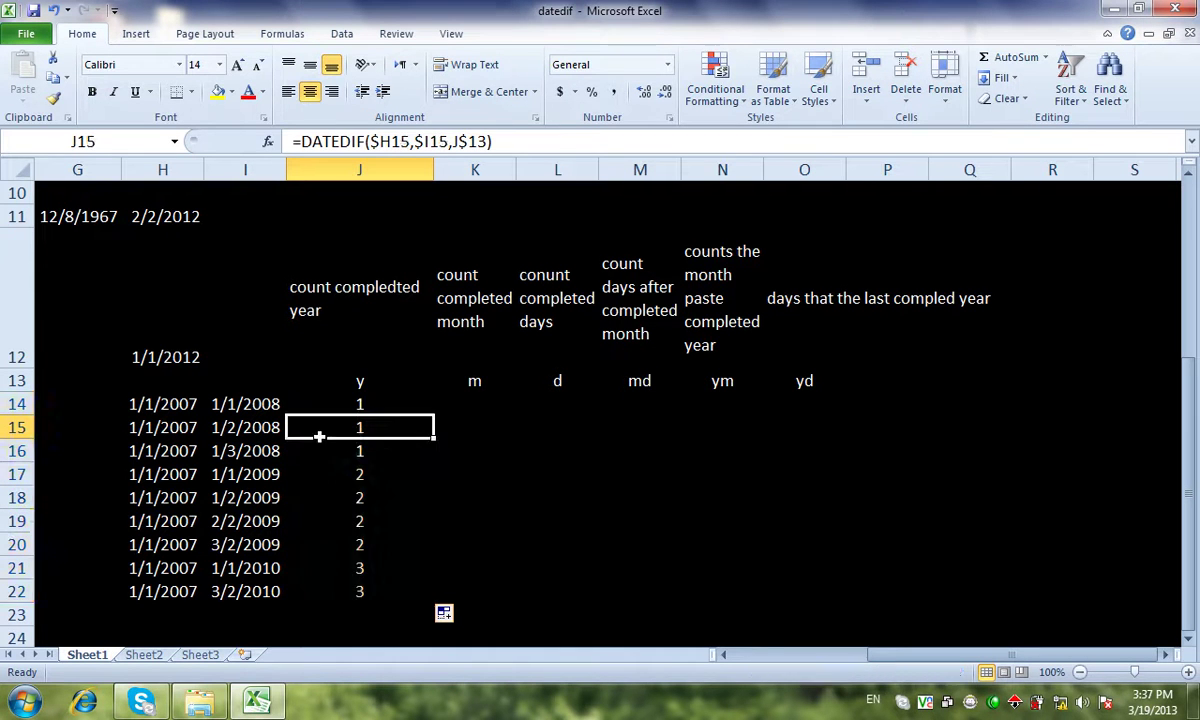
{"action": "left_click", "coordinate": [337, 473]}
{"action": "left_click", "coordinate": [350, 497]}
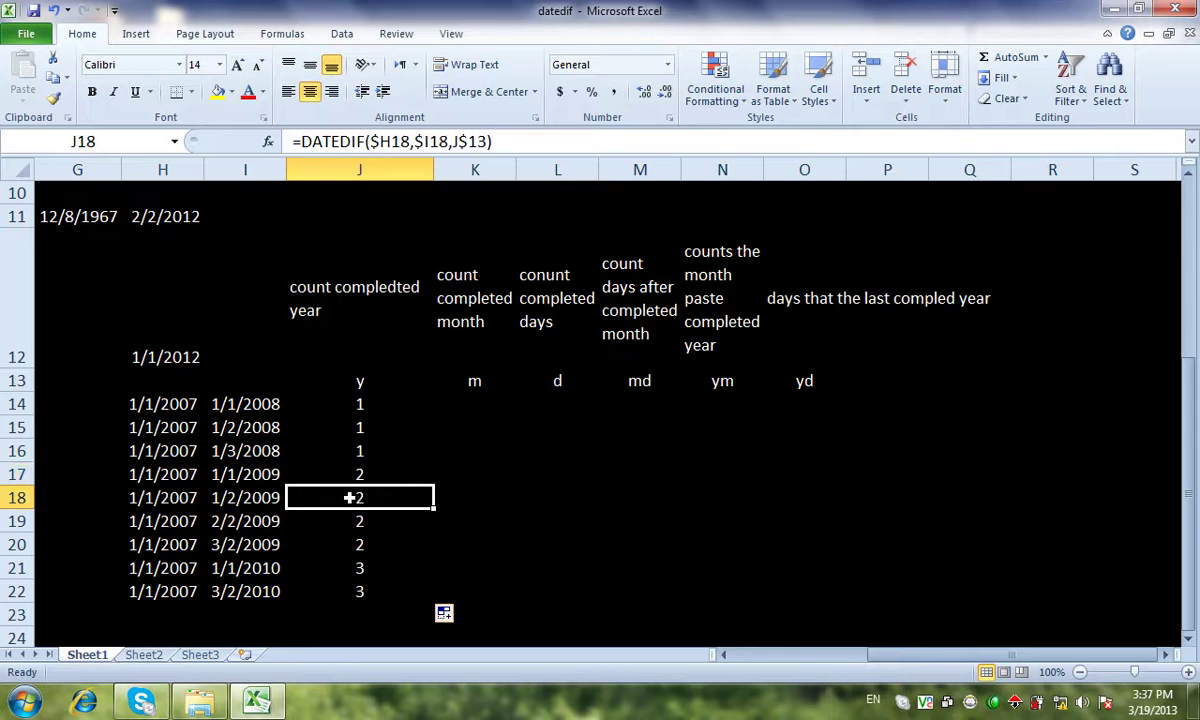
{"action": "left_click", "coordinate": [350, 512]}
{"action": "left_click", "coordinate": [352, 540]}
{"action": "left_click", "coordinate": [344, 566]}
{"action": "left_click", "coordinate": [350, 591]}
- Fill the J14:J22 formulas across through column M and compare the md results with the dates in rows 14 and 15
{"action": "left_click_drag", "start_coordinate": [370, 413], "coordinate": [490, 603]}
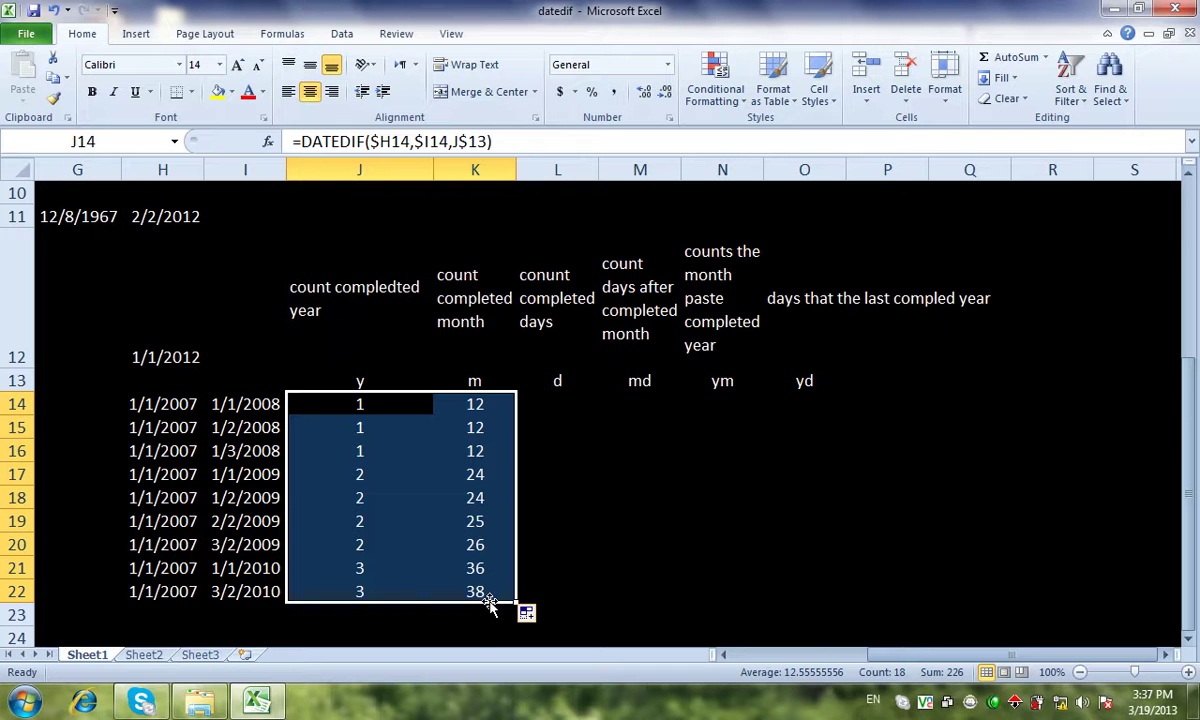
{"action": "left_click_drag", "start_coordinate": [512, 603], "coordinate": [571, 565]}
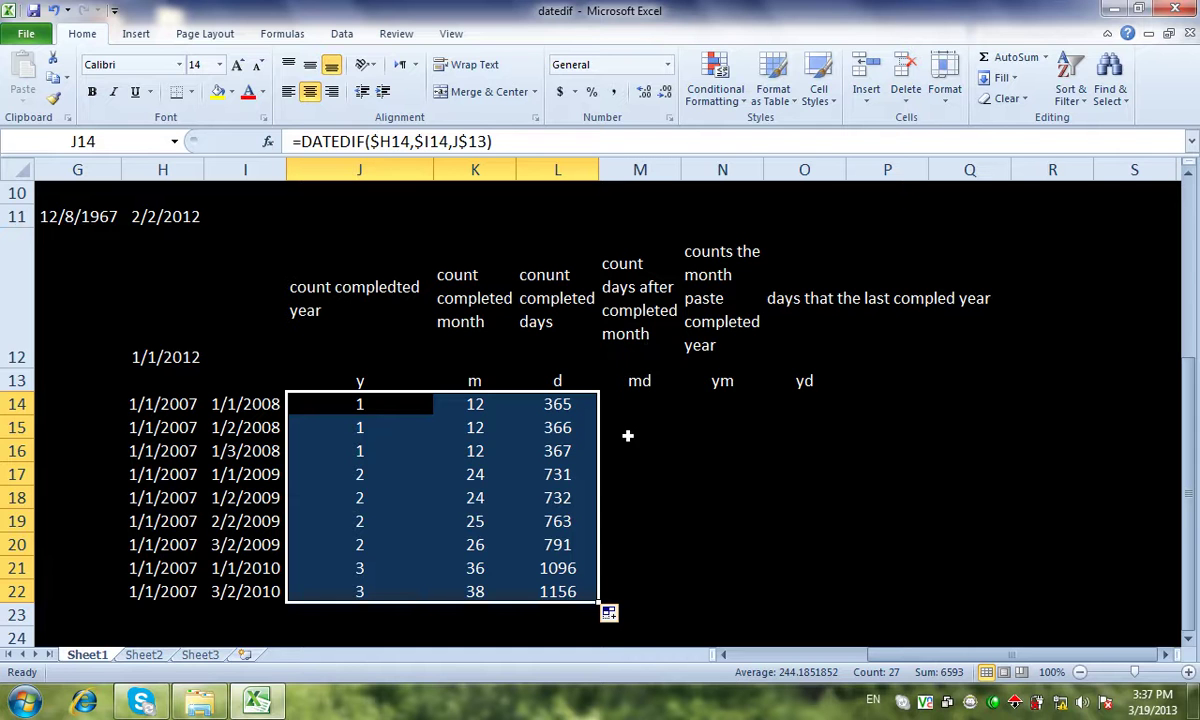
{"action": "left_click_drag", "start_coordinate": [598, 600], "coordinate": [651, 594]}
{"action": "left_click", "coordinate": [630, 402]}
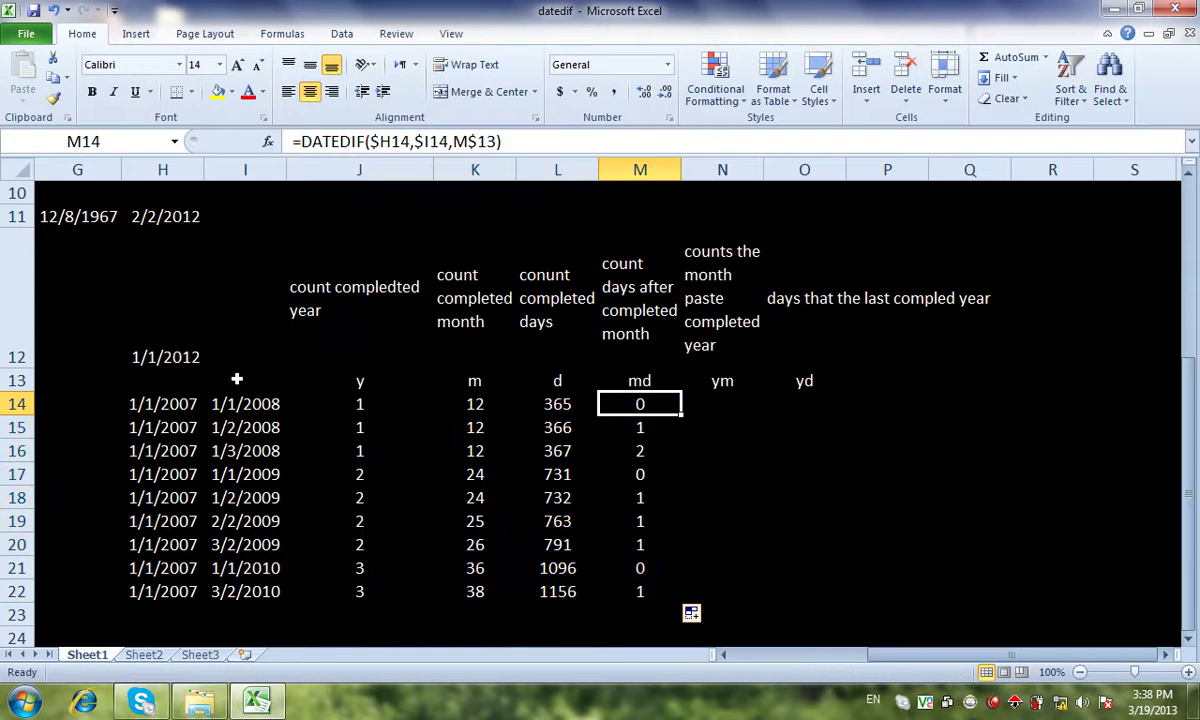
{"action": "left_click", "coordinate": [129, 398]}
{"action": "left_click", "coordinate": [216, 404]}
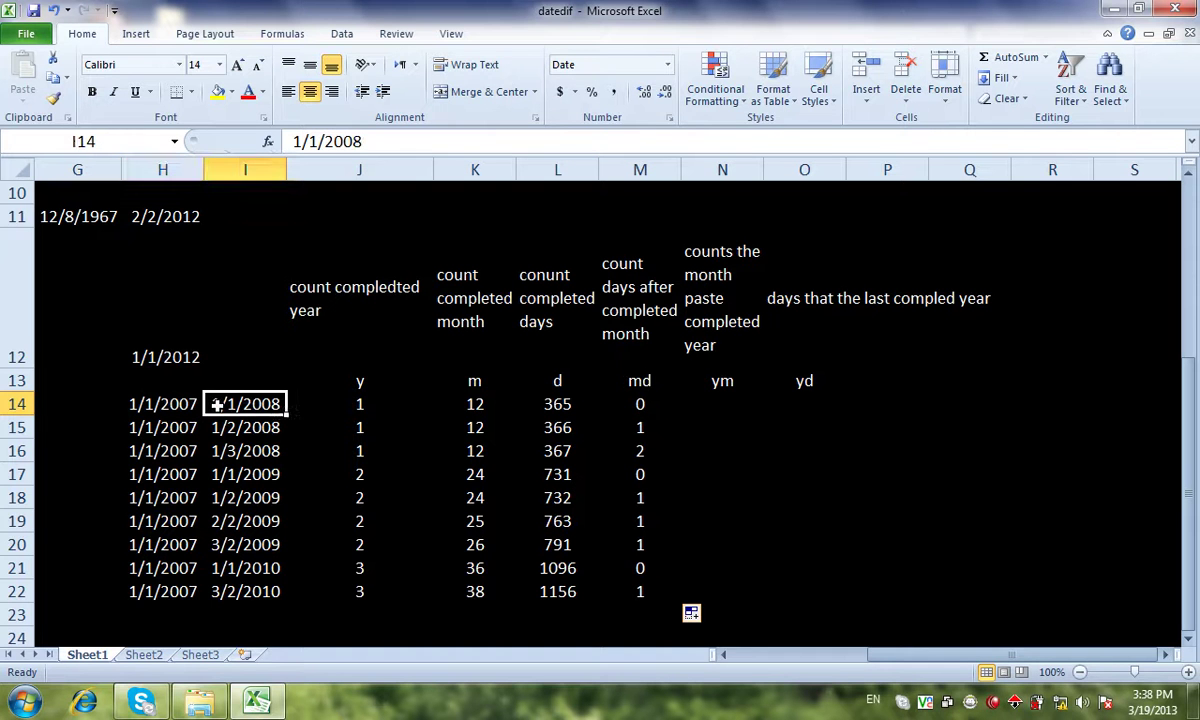
{"action": "left_click", "coordinate": [224, 425]}
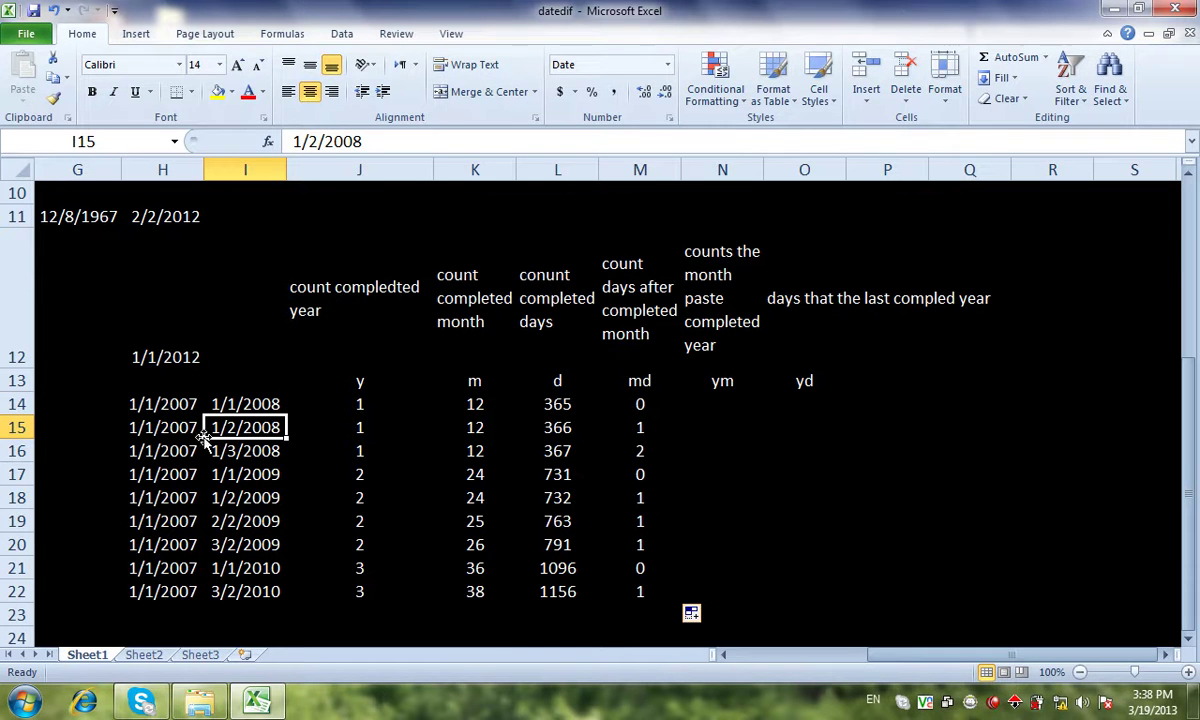
{"action": "left_click", "coordinate": [637, 427]}
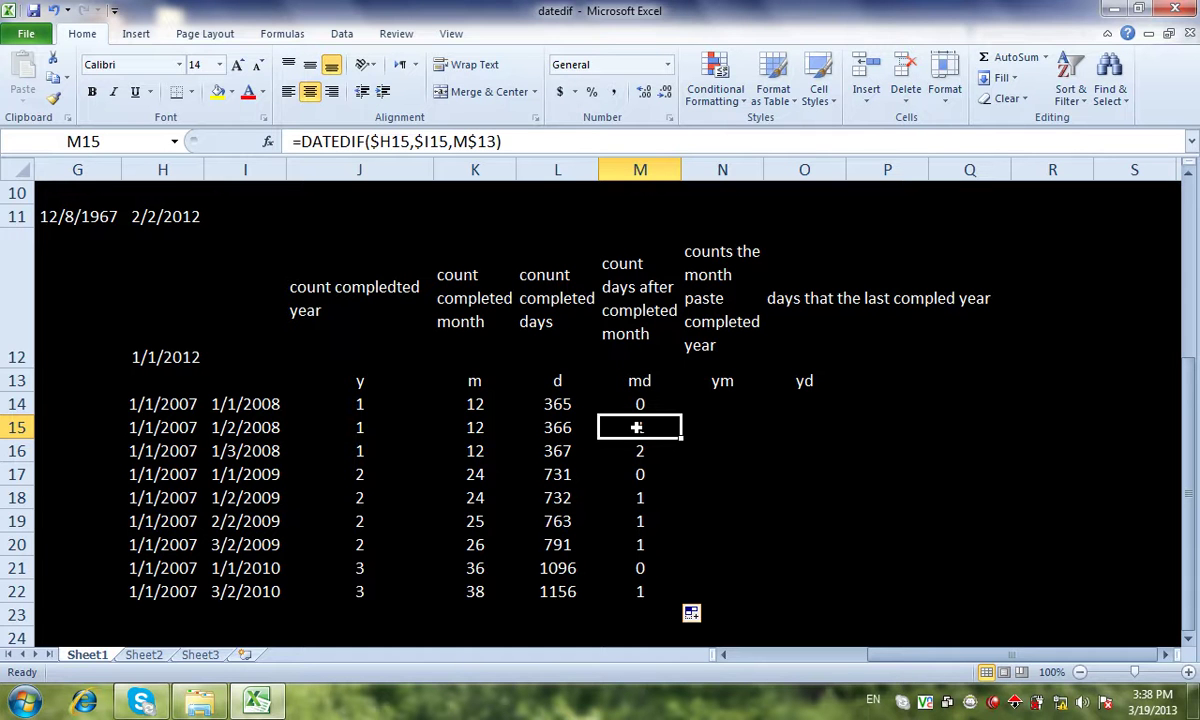
- Fill the md column's formulas into the ym column N14:N22 and compare the row 20 result with its end date
{"action": "left_click_drag", "start_coordinate": [640, 403], "coordinate": [737, 603]}
{"action": "left_click", "coordinate": [722, 545]}
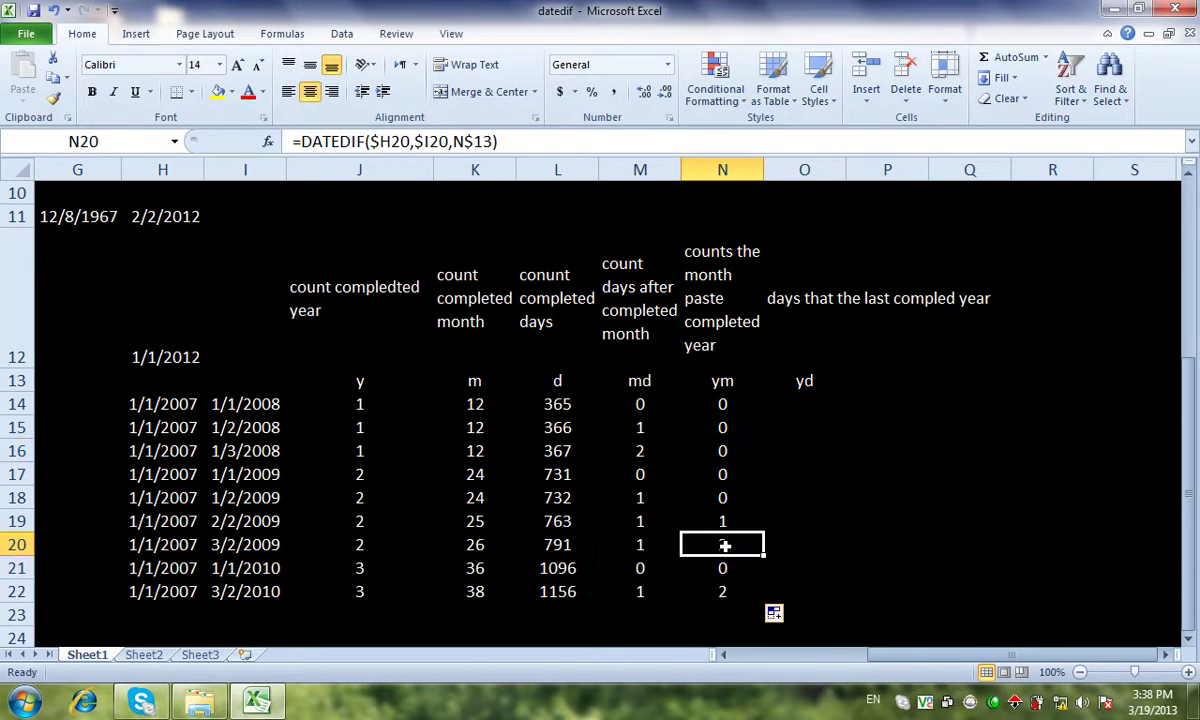
{"action": "left_click", "coordinate": [230, 549]}
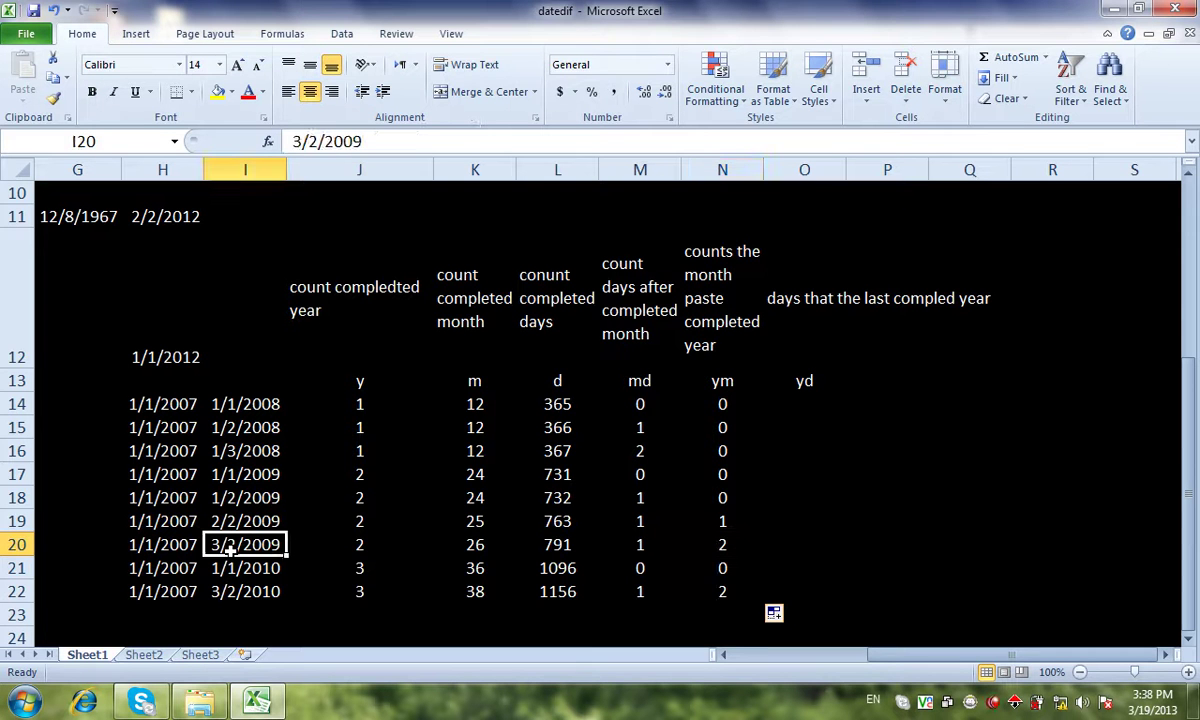
{"action": "left_click", "coordinate": [708, 544]}
- Fill the ym column's formulas into the yd column O14:O22 and compare the row 20 result with its end date
{"action": "left_click", "coordinate": [741, 404]}
{"action": "left_click_drag", "start_coordinate": [741, 404], "coordinate": [850, 610]}
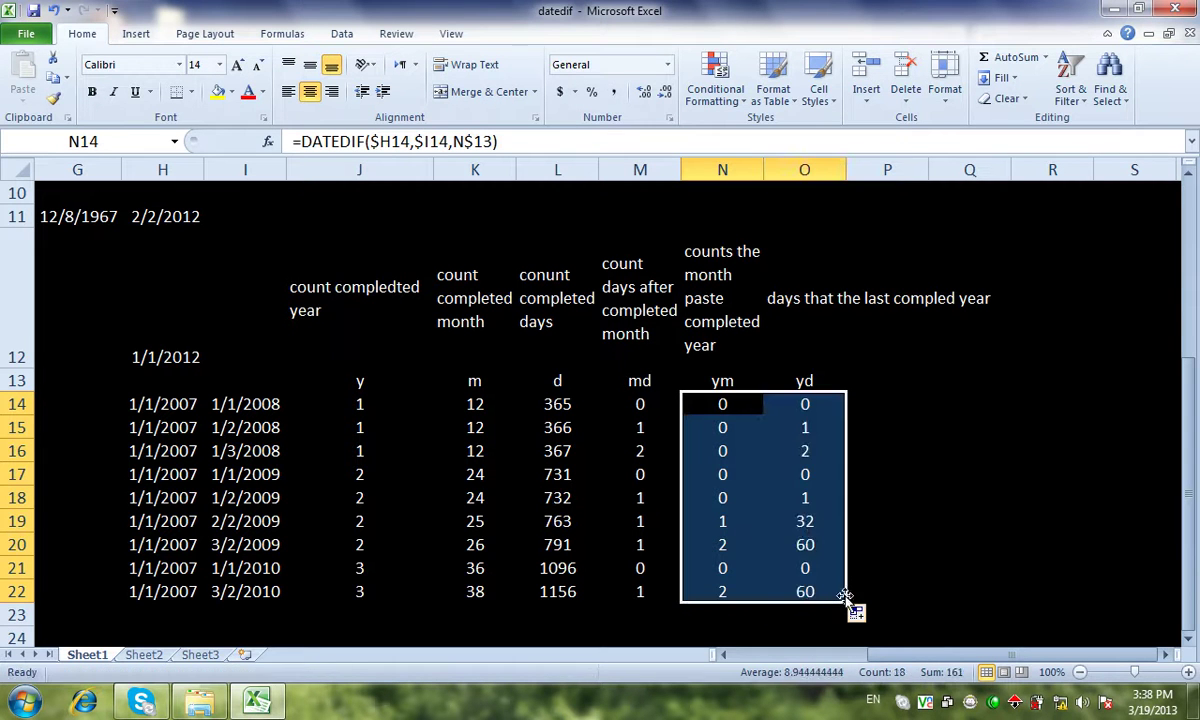
{"action": "left_click", "coordinate": [806, 540]}
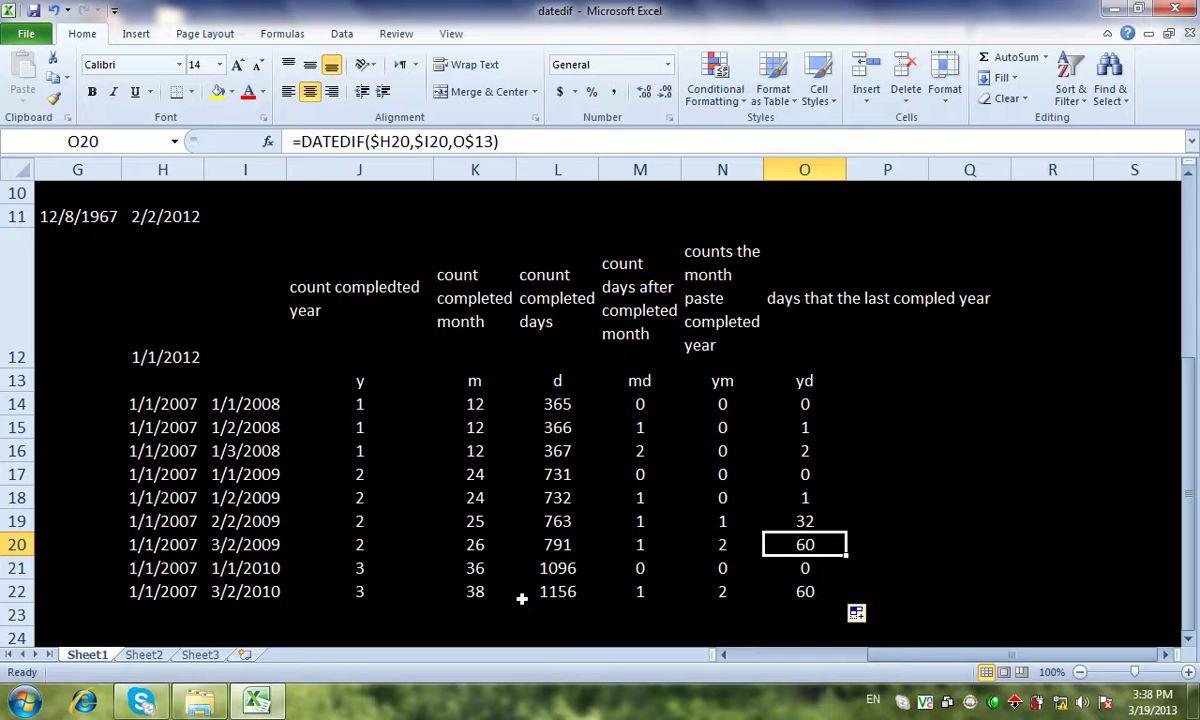
{"action": "left_click", "coordinate": [258, 544]}
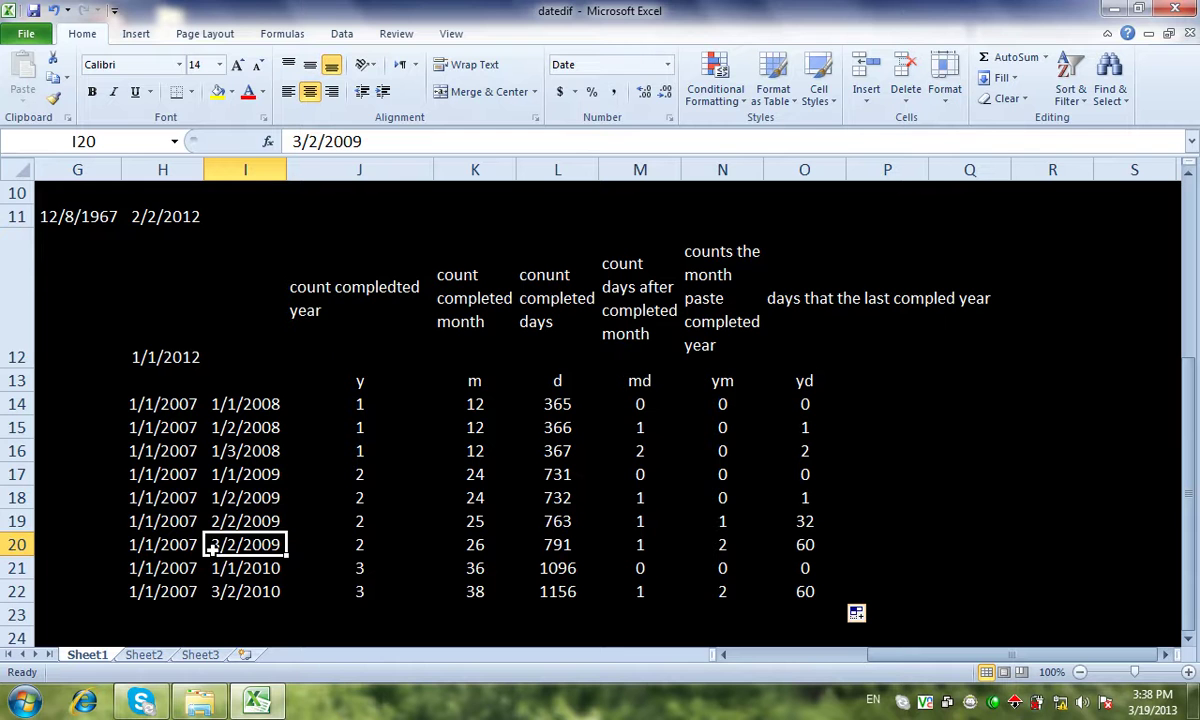
{"action": "left_click", "coordinate": [731, 549]}
{"action": "left_click", "coordinate": [789, 544]}
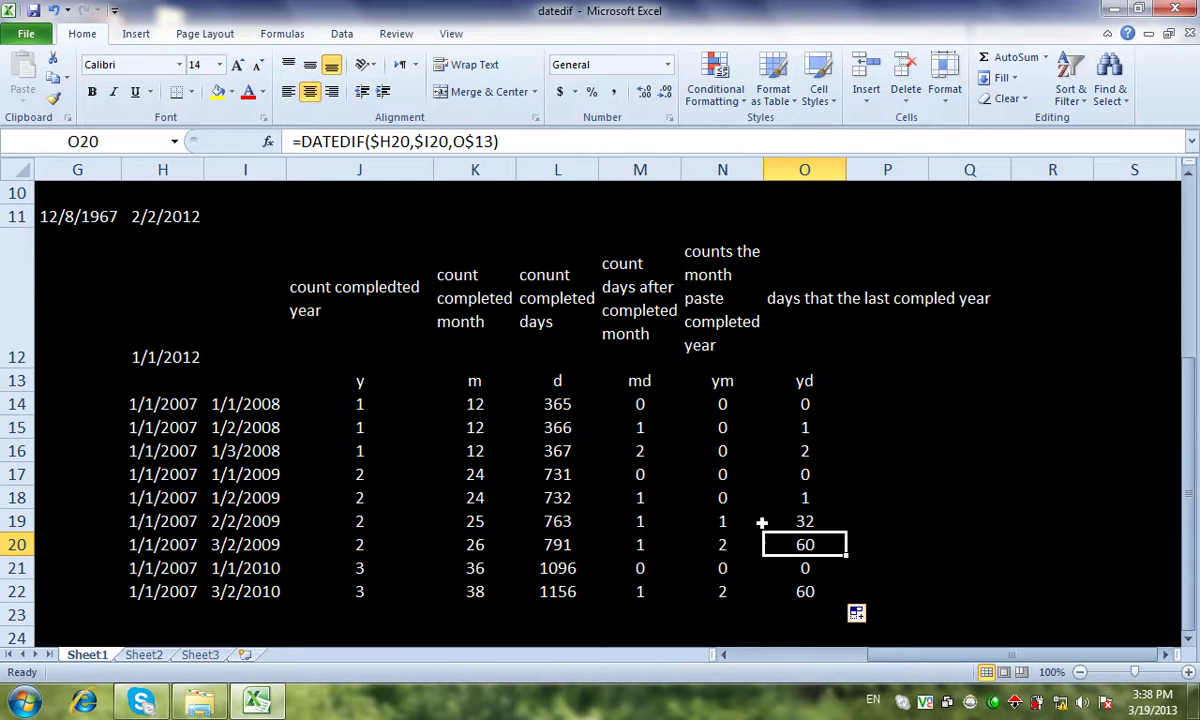
- Launch Paint with the mspaint command and minimise the Excel window behind it
{"action": "key", "text": "super+r"}
{"action": "type", "text": "mspaint"}
{"action": "key", "text": "Return"}
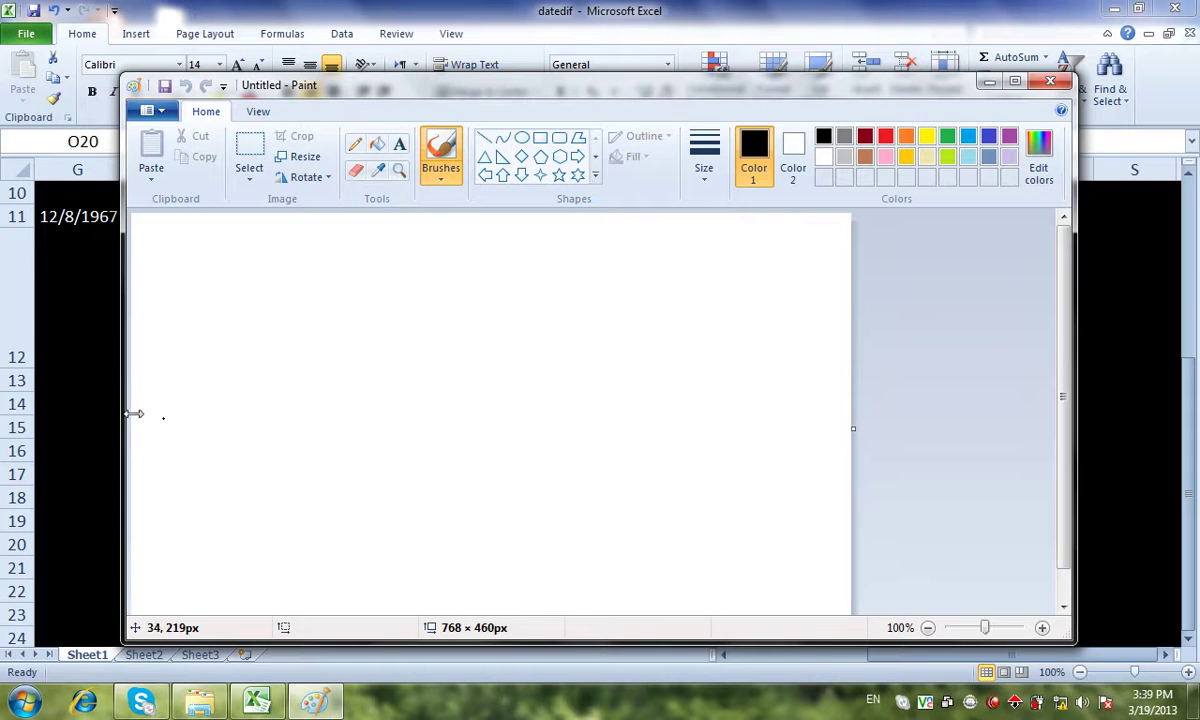
{"action": "key", "text": "alt+Tab"}
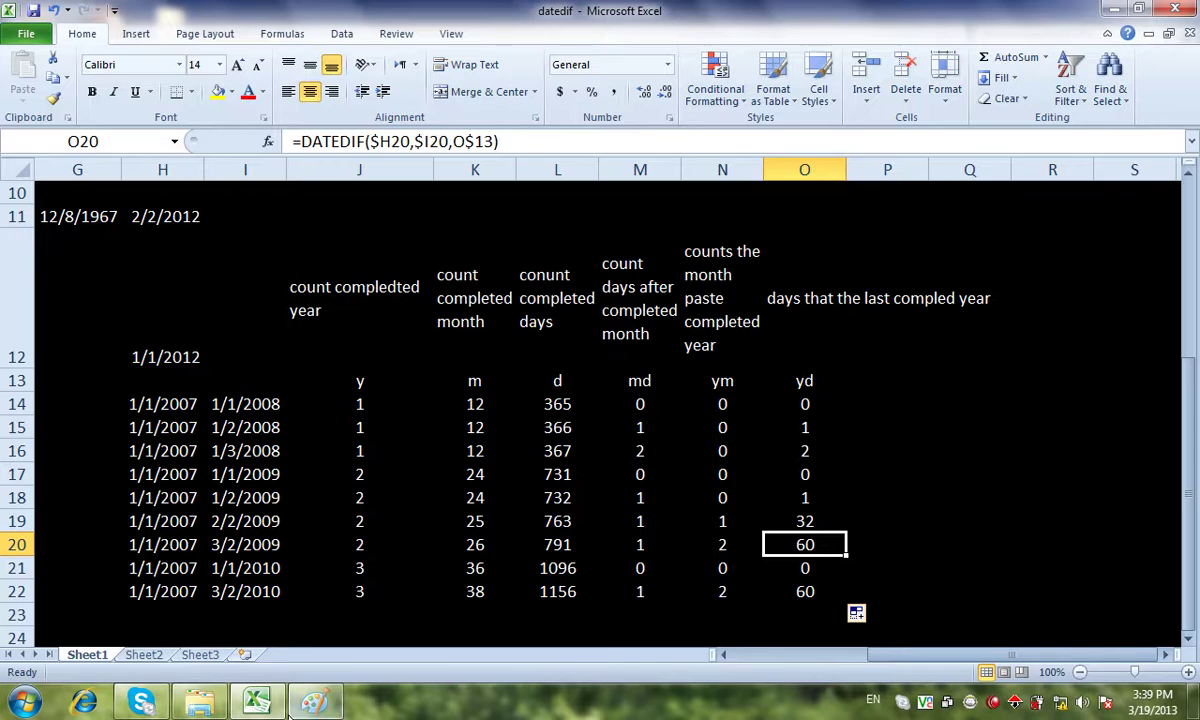
{"action": "left_click", "coordinate": [260, 705]}
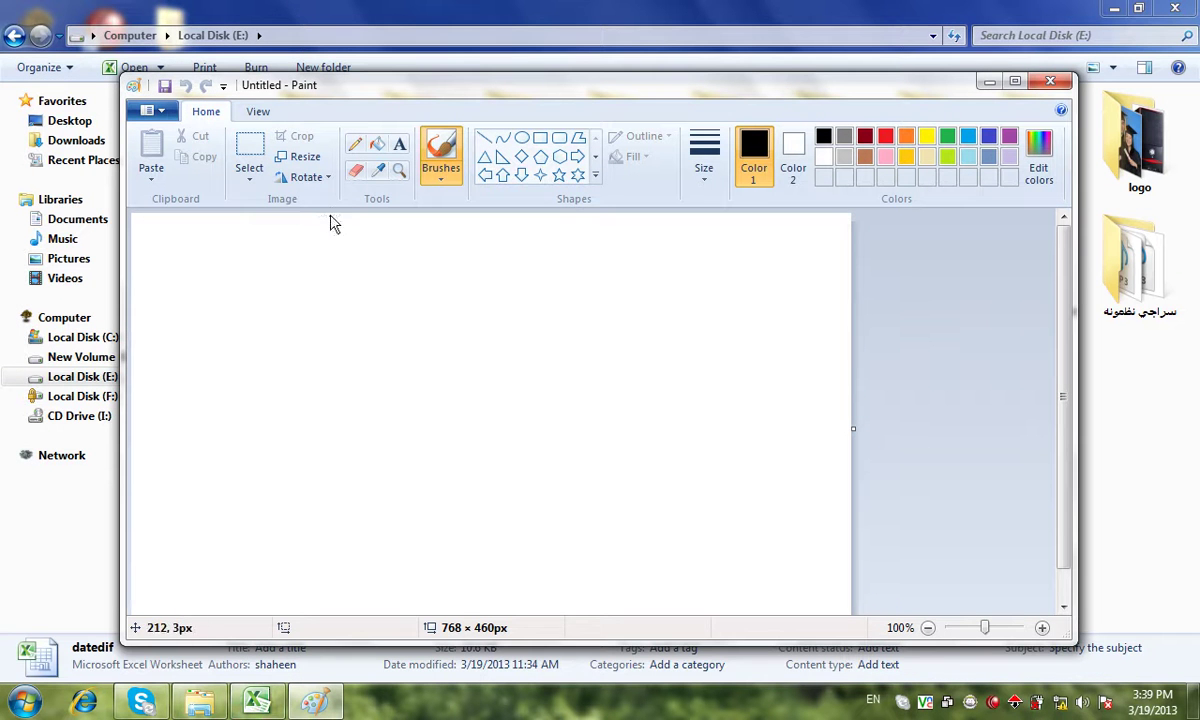
- Add a text box of about 236 × 118 px on the Paint canvas and enter the start date 1/1/2009
{"action": "left_click", "coordinate": [400, 143]}
{"action": "left_click_drag", "start_coordinate": [216, 320], "coordinate": [441, 434]}
{"action": "type", "text": "1"}
{"action": "type", "text": "/1/1"}
{"action": "type", "text": "2099"}
{"action": "key", "text": "BackSpace"}
{"action": "key", "text": "BackSpace"}
{"action": "type", "text": "00"}
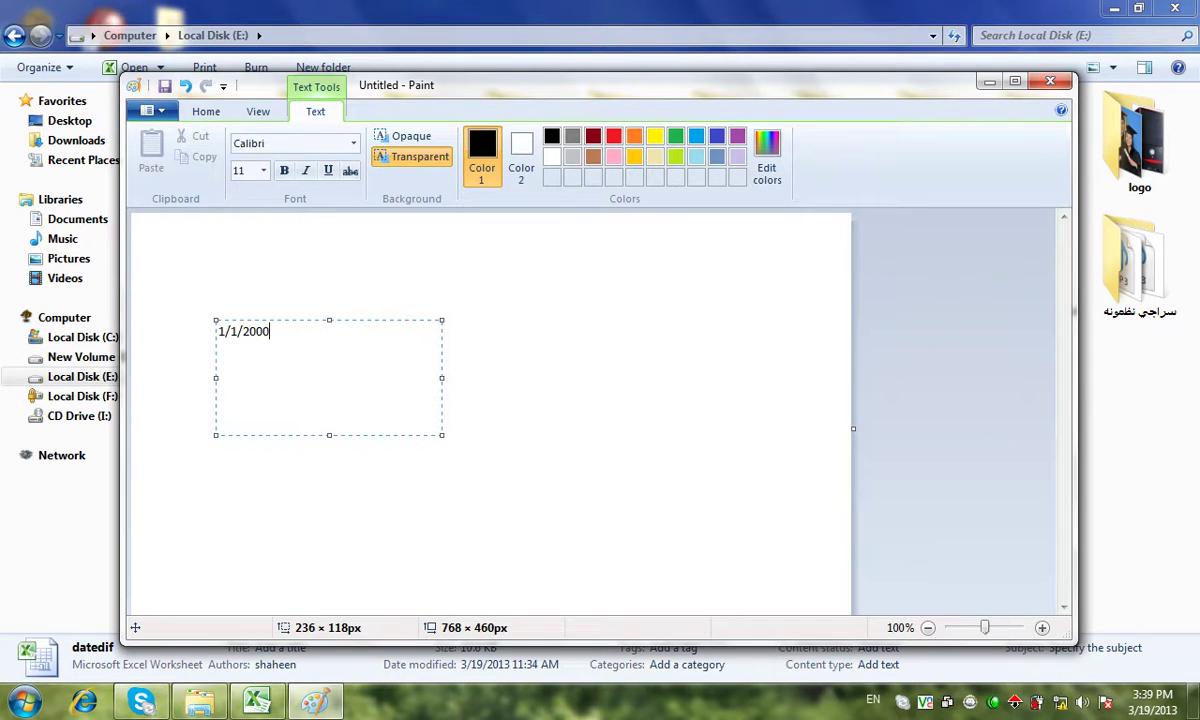
{"action": "key", "text": "BackSpace"}
{"action": "type", "text": "9    "}
- Enter the end date 2/3/2010 after the start date in the Paint text box
{"action": "type", "text": "1."}
{"action": "type", "text": "/1/201"}
{"action": "type", "text": "0"}
{"action": "key", "text": "BackSpace"}
{"action": "key", "text": "BackSpace"}
{"action": "key", "text": "BackSpace"}
{"action": "key", "text": "BackSpace"}
{"action": "key", "text": "BackSpace"}
{"action": "key", "text": "BackSpace"}
{"action": "key", "text": "BackSpace"}
{"action": "key", "text": "BackSpace"}
{"action": "type", "text": "2/3/2010"}
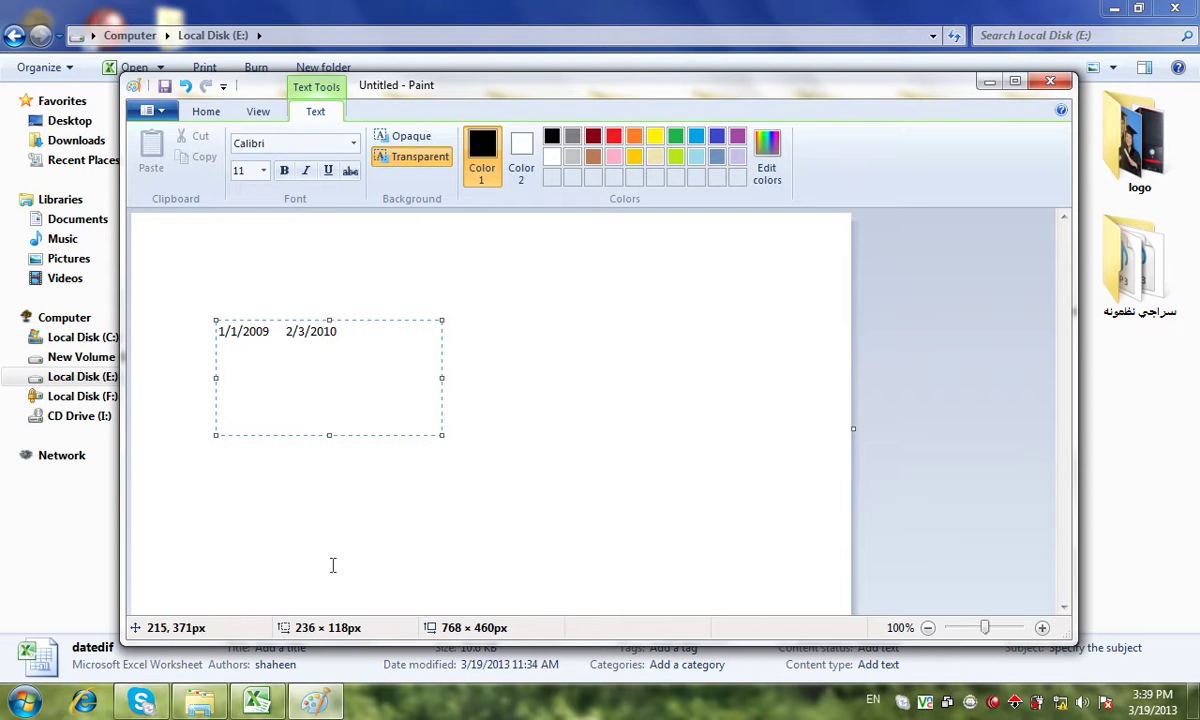
- Switch back to the datedif workbook in Excel and review the ym heading and the row 19 yd result
{"action": "left_click", "coordinate": [90, 583]}
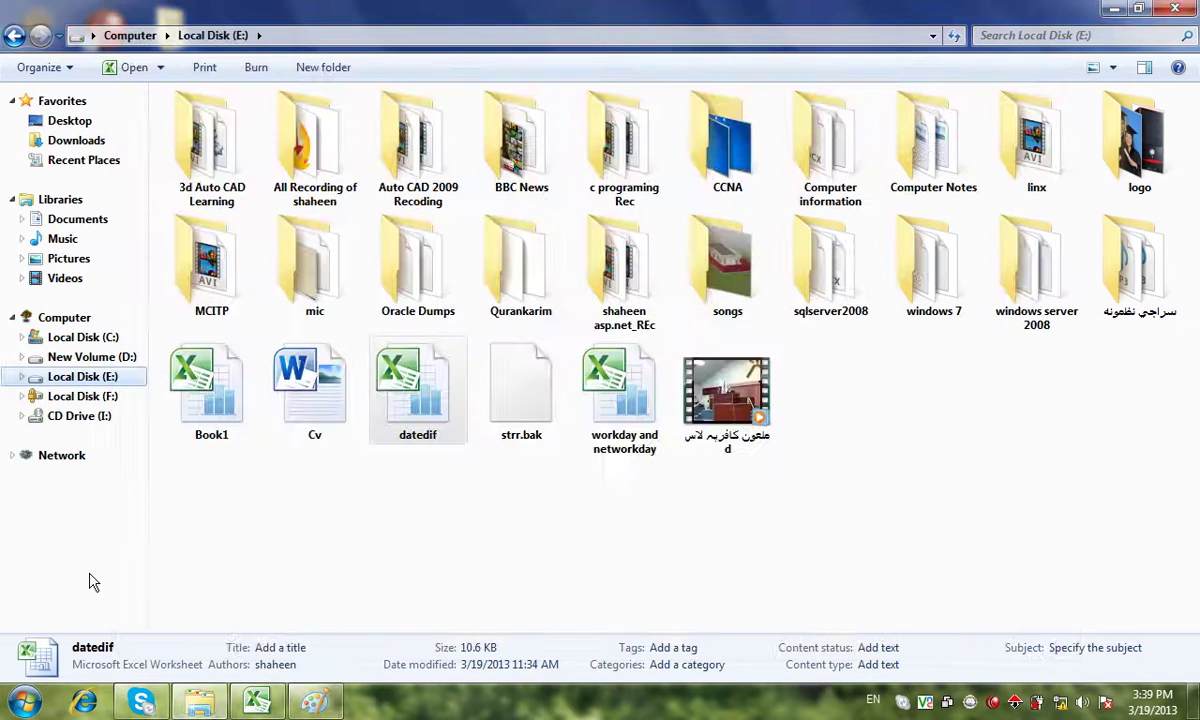
{"action": "left_click", "coordinate": [256, 703]}
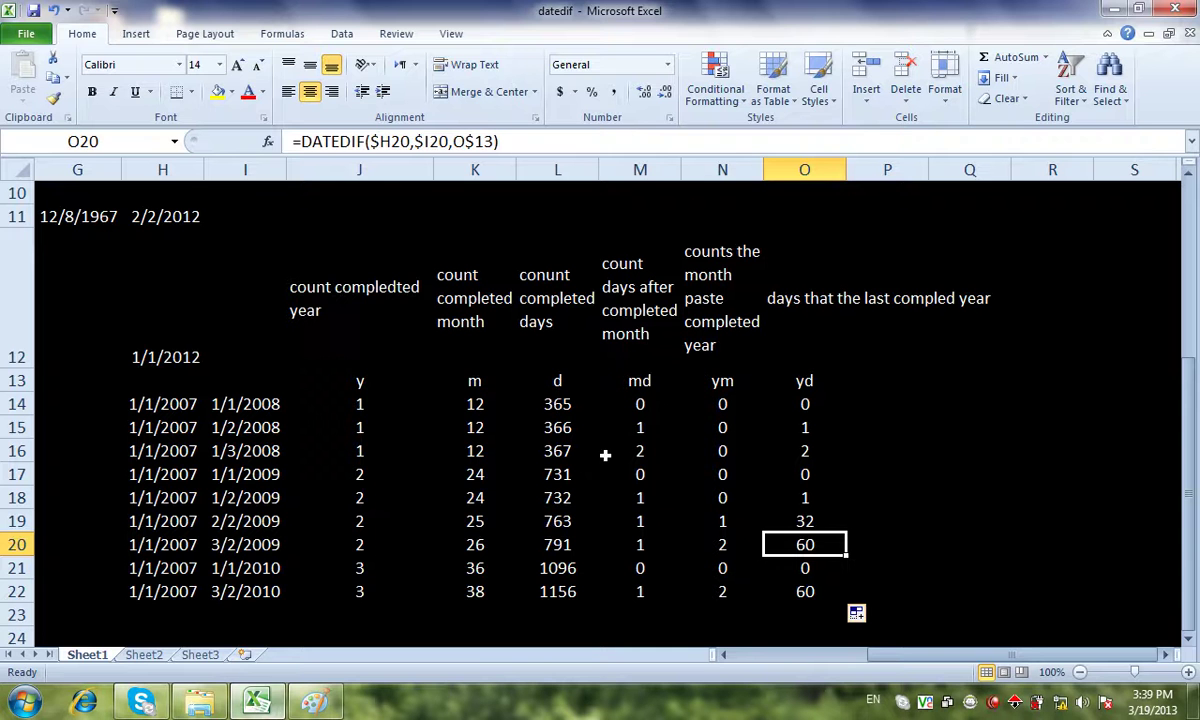
{"action": "left_click", "coordinate": [737, 381]}
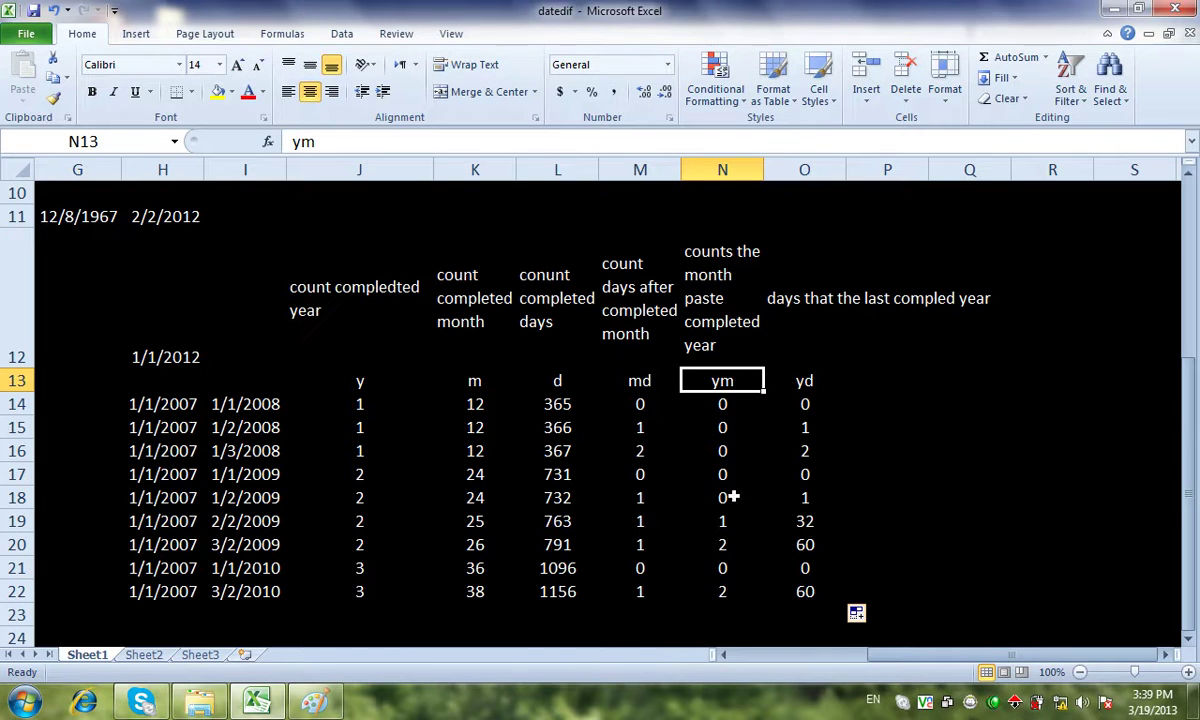
{"action": "left_click", "coordinate": [801, 524]}
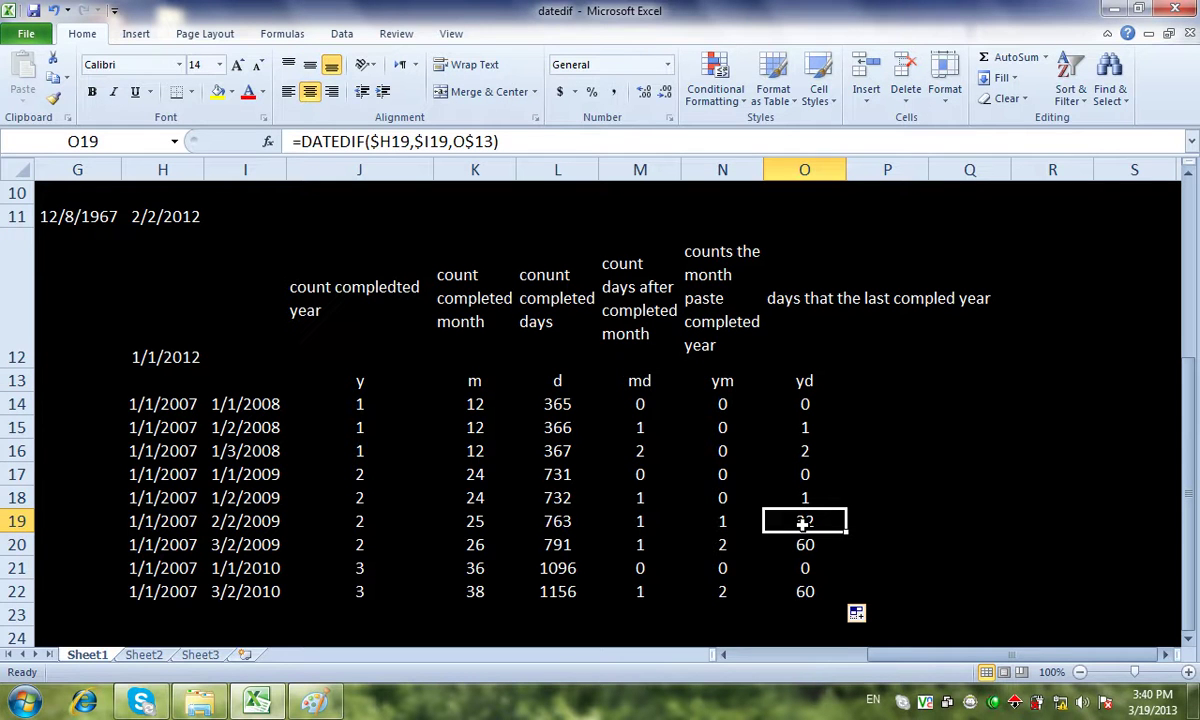
- Open the workday and networkday workbook and calculate the days between the first start and end dates in C2 with =B2-A2
{"action": "left_click", "coordinate": [675, 428]}
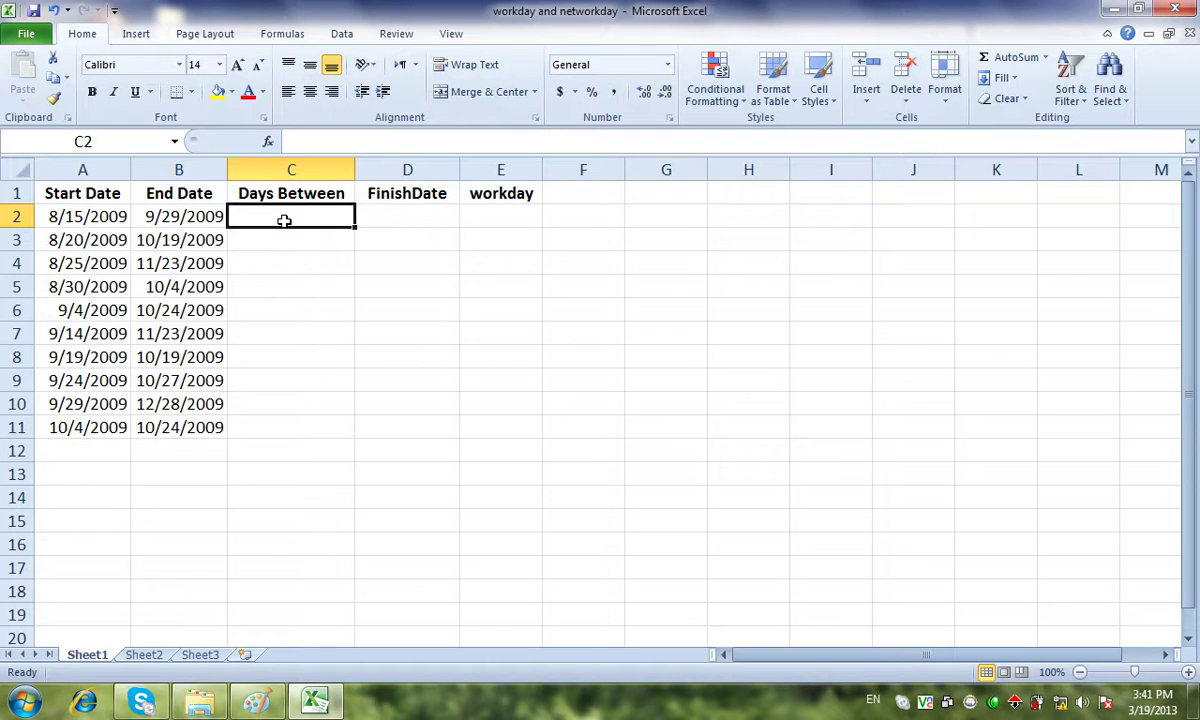
{"action": "left_click", "coordinate": [100, 217]}
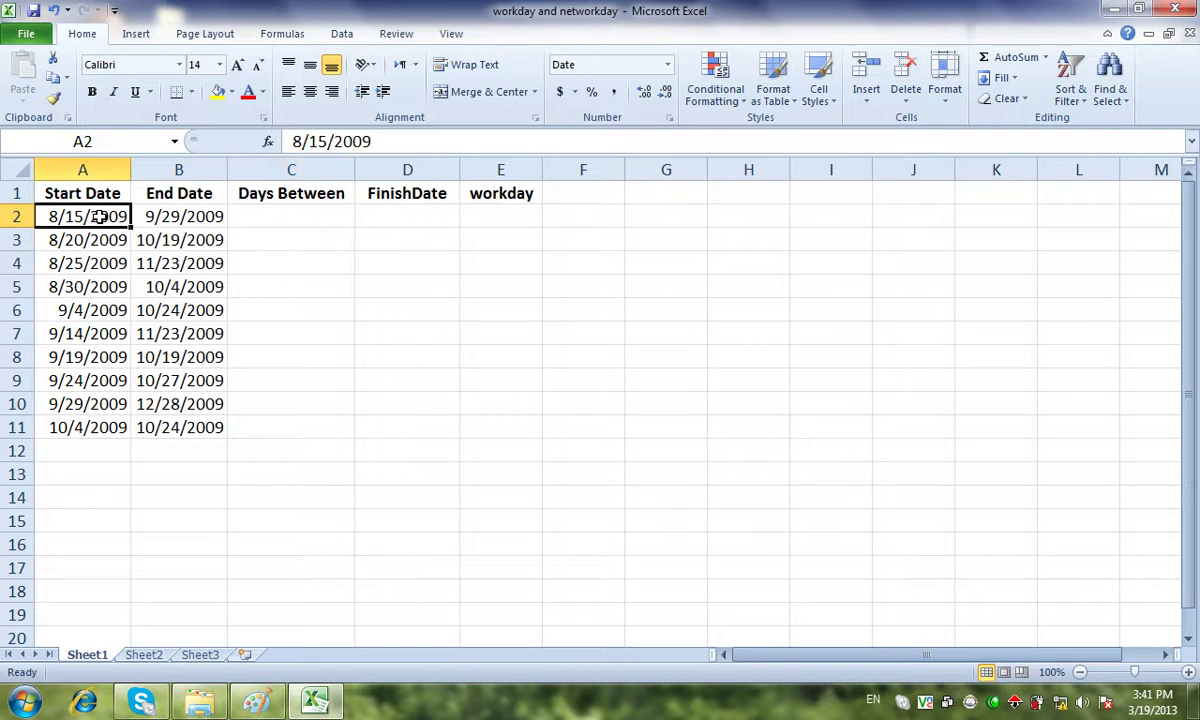
{"action": "left_click", "coordinate": [136, 217]}
{"action": "left_click", "coordinate": [257, 217]}
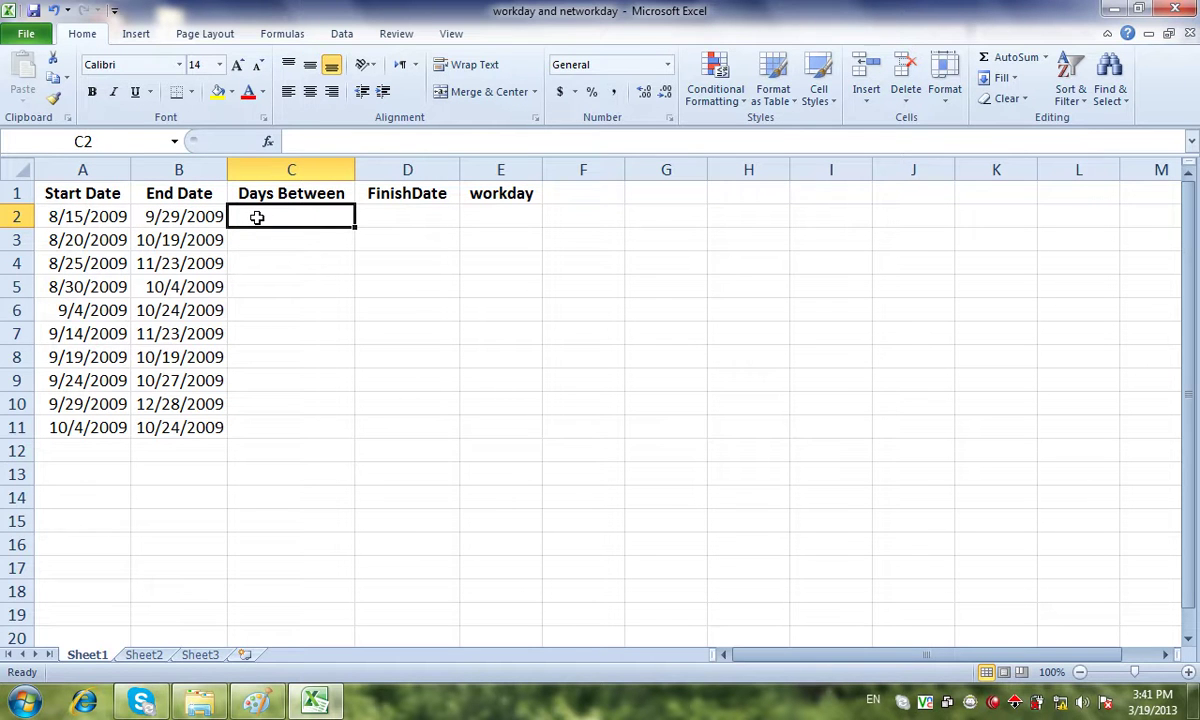
{"action": "left_click", "coordinate": [202, 218]}
{"action": "type", "text": "-"}
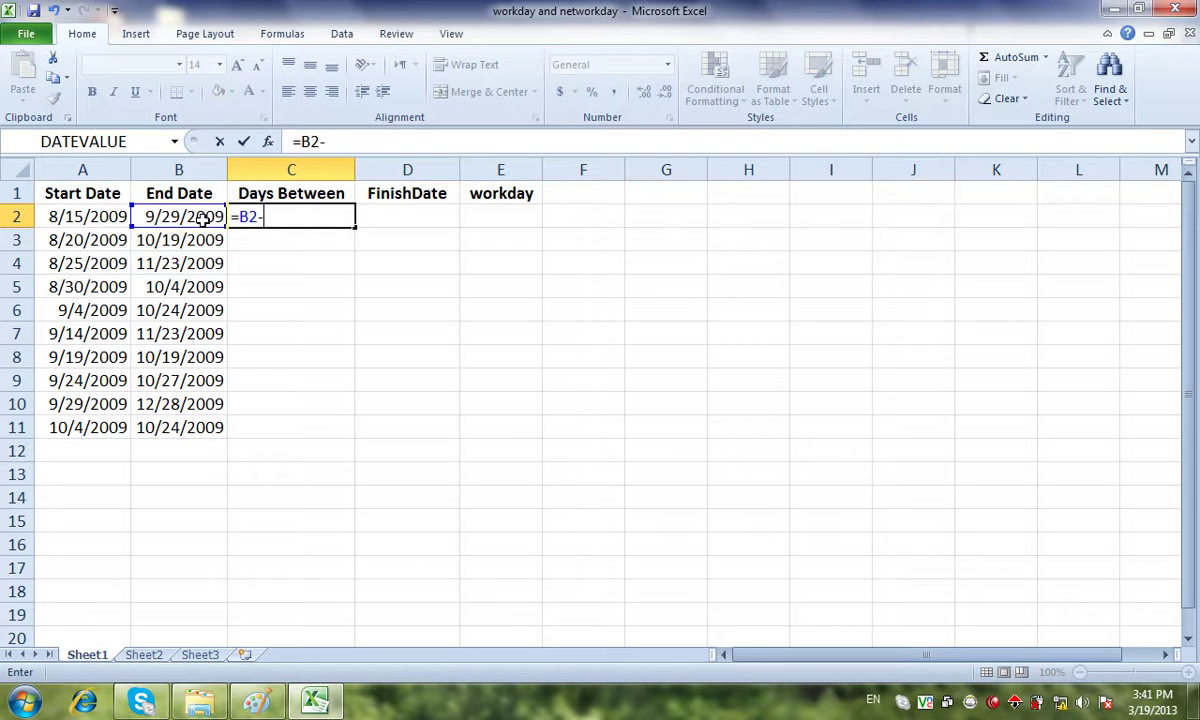
{"action": "left_click", "coordinate": [115, 227]}
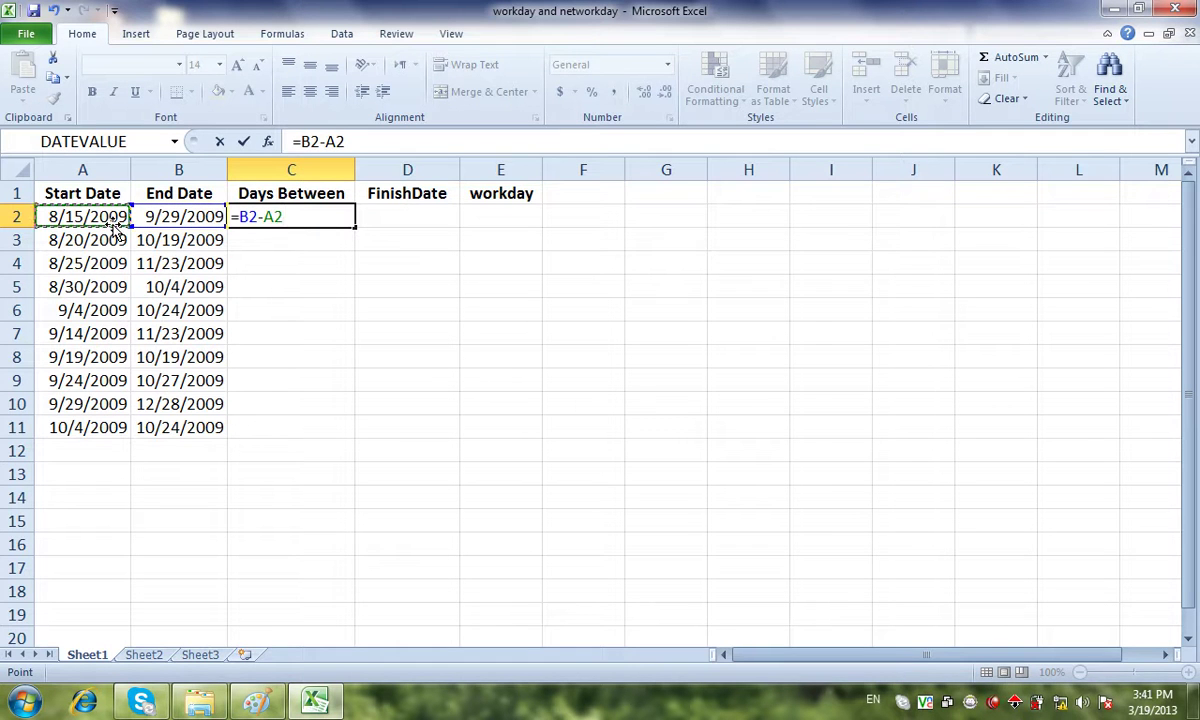
{"action": "key", "text": "Return"}
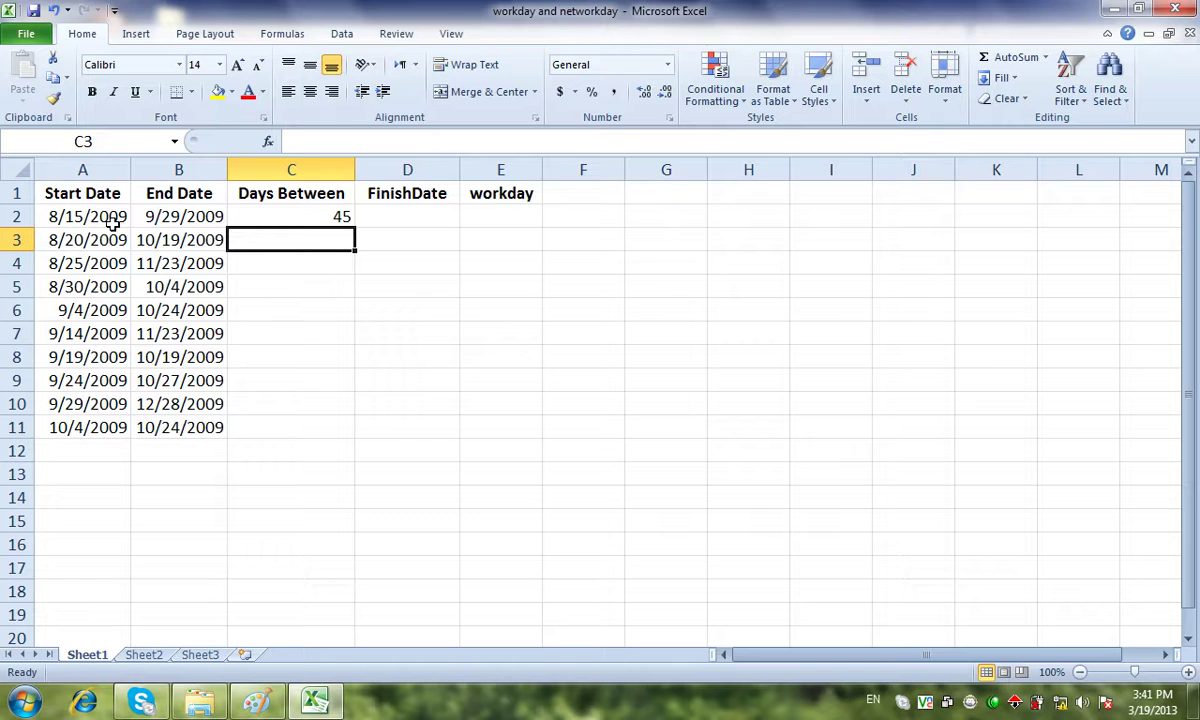
{"action": "key", "text": "Up"}
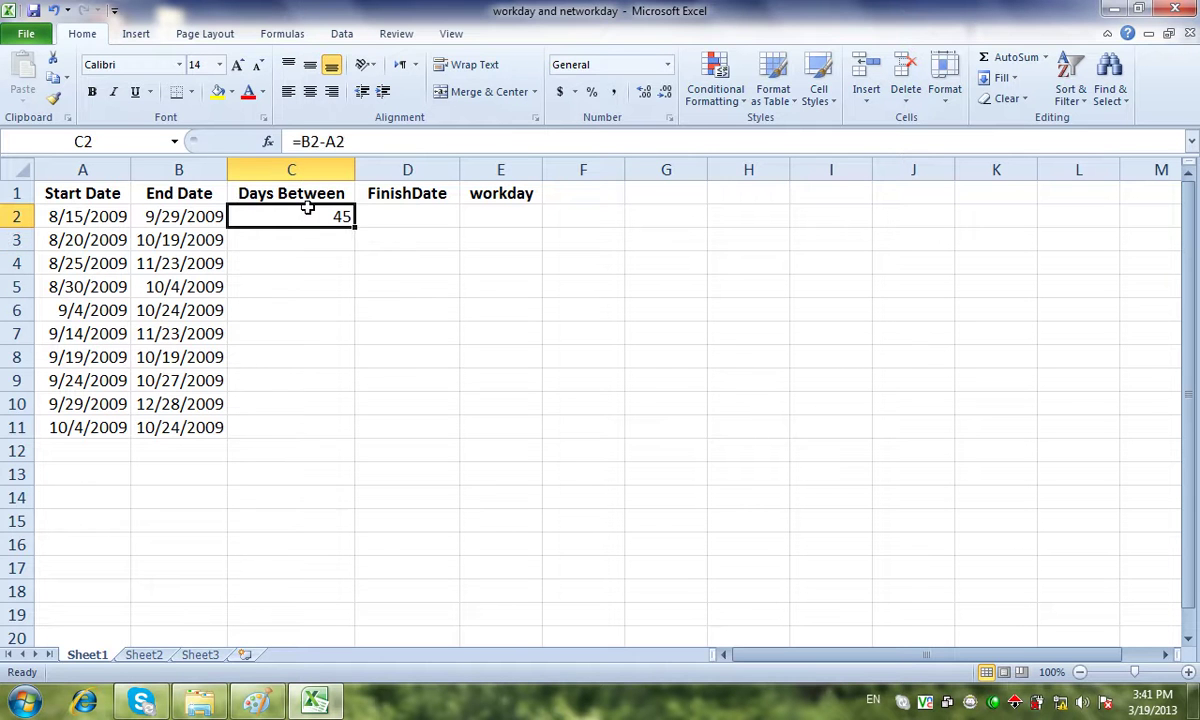
{"action": "left_click", "coordinate": [387, 207]}
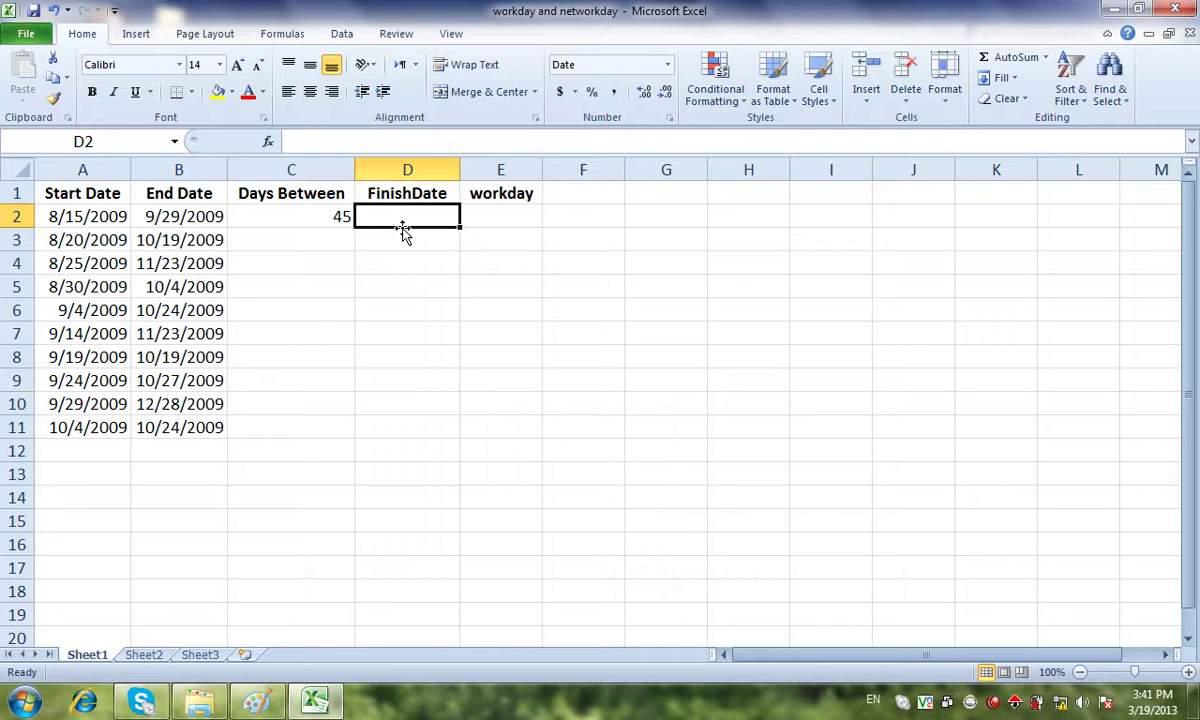
{"action": "type", "text": "=wor"}
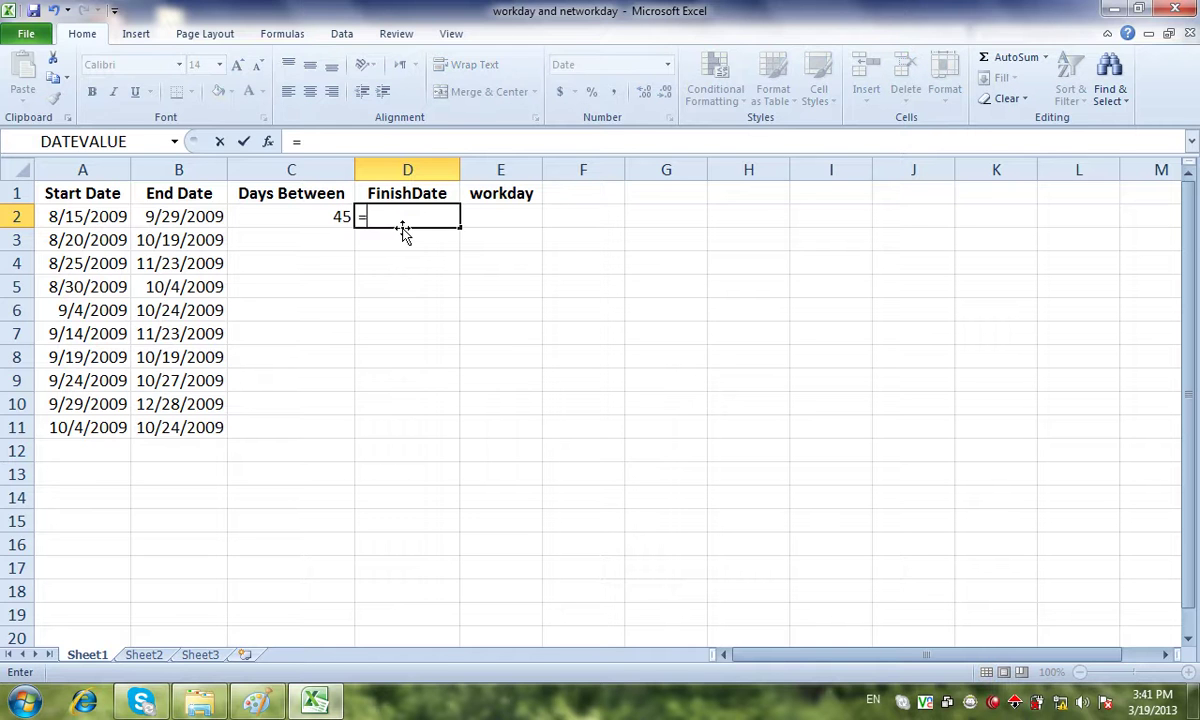
{"action": "double_click", "coordinate": [404, 236]}
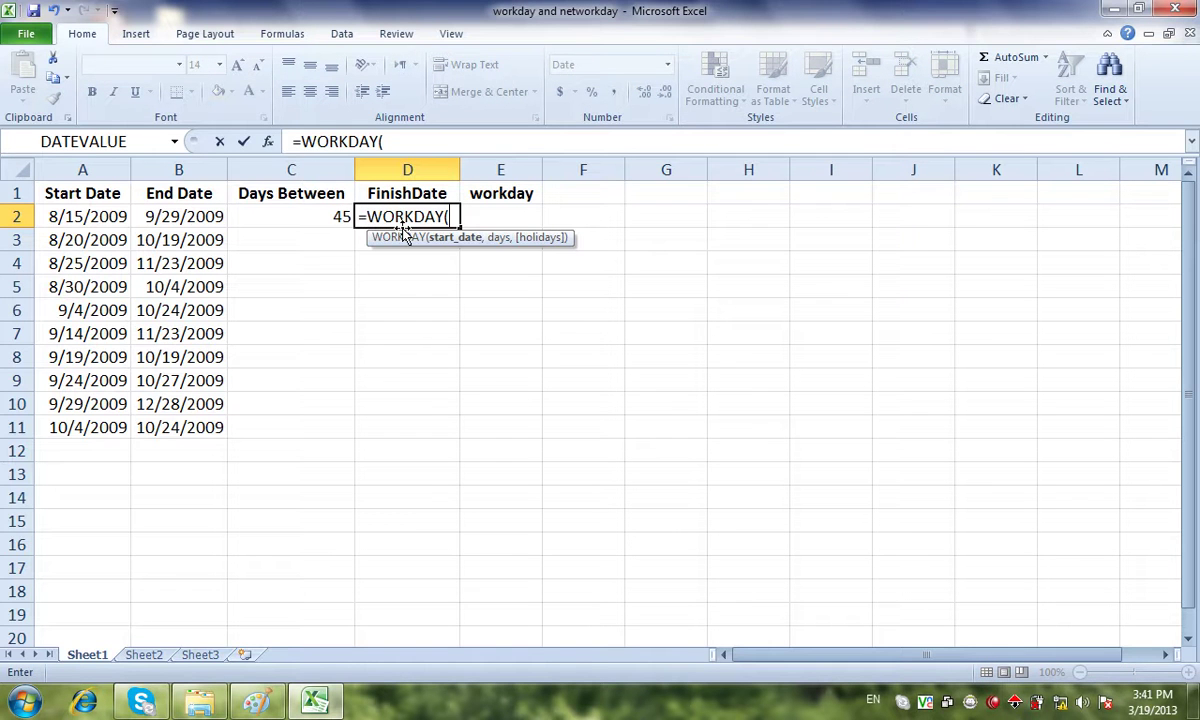
{"action": "left_click", "coordinate": [121, 216]}
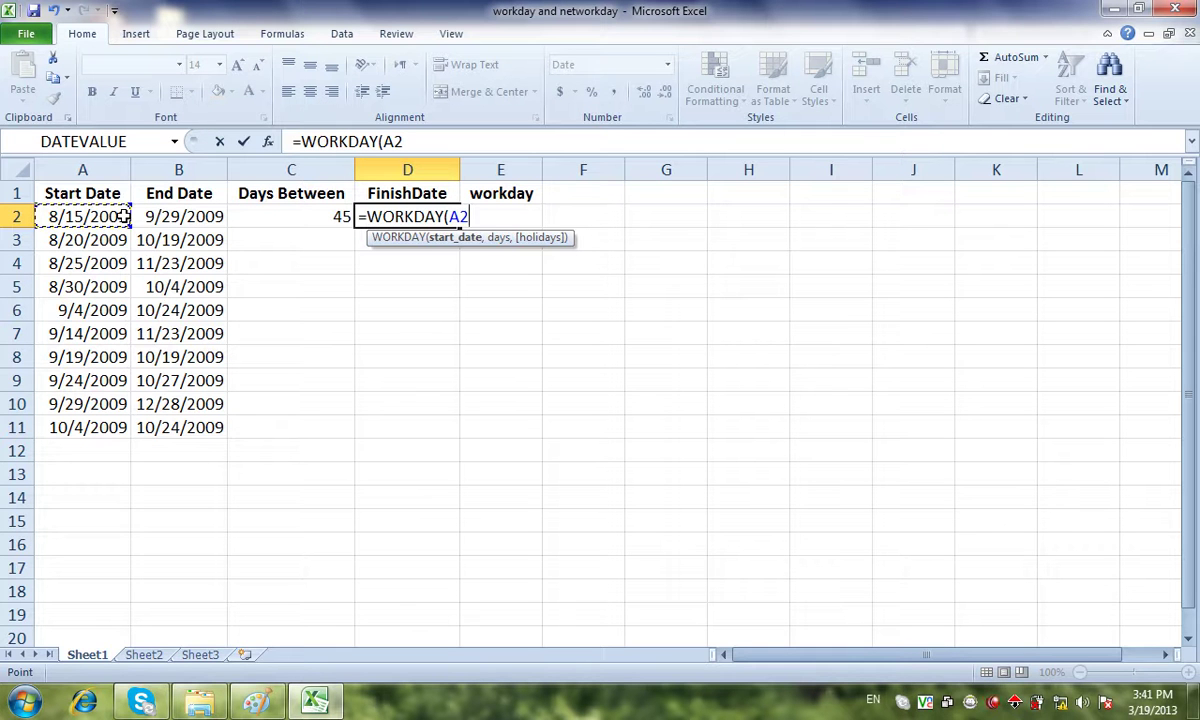
{"action": "type", "text": ","}
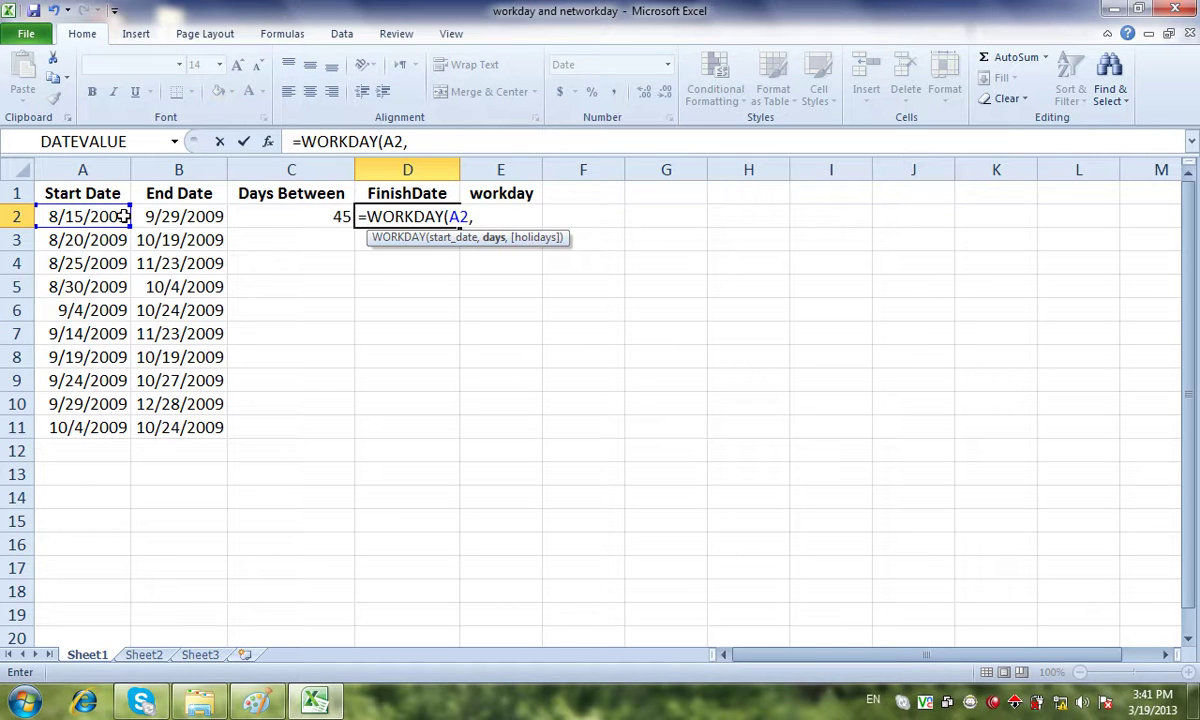
{"action": "left_click", "coordinate": [288, 217]}
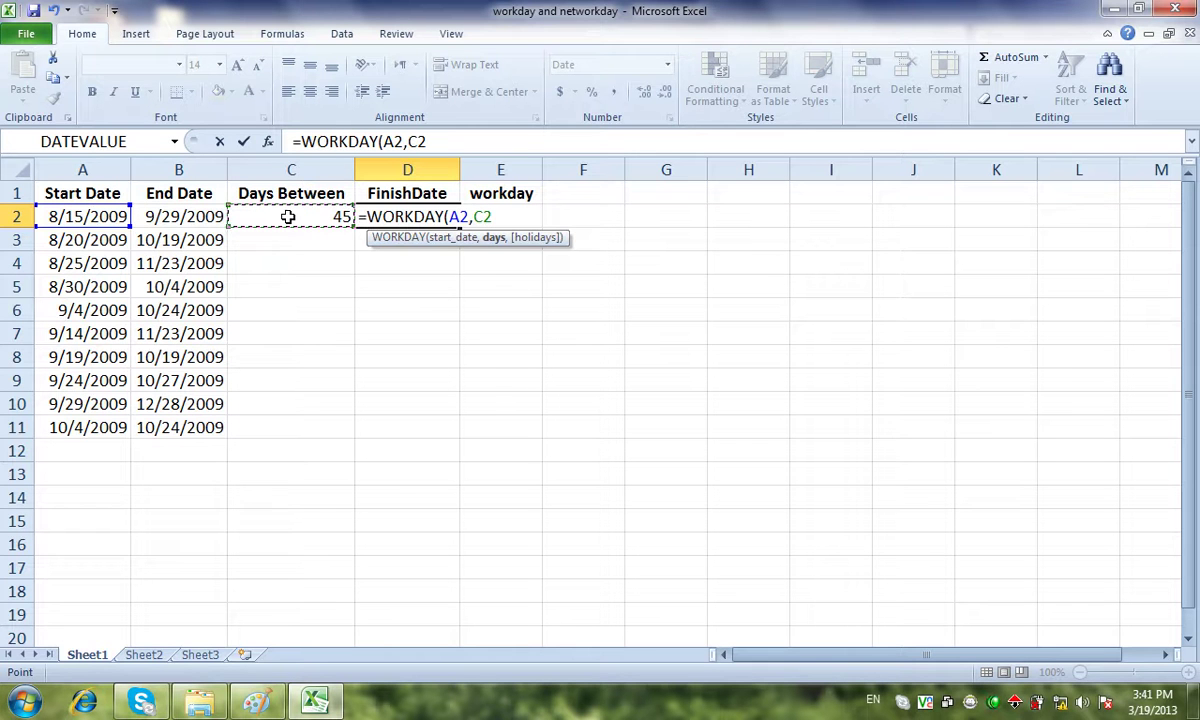
{"action": "type", "text": ","}
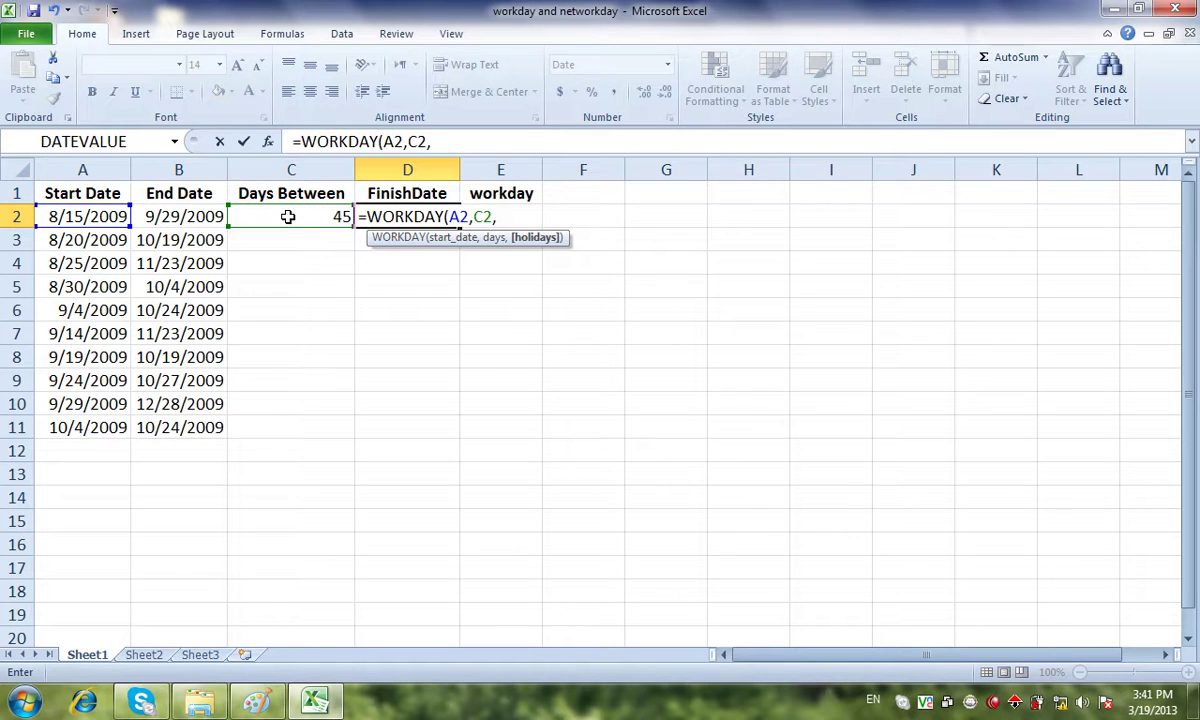
{"action": "key", "text": "Escape"}
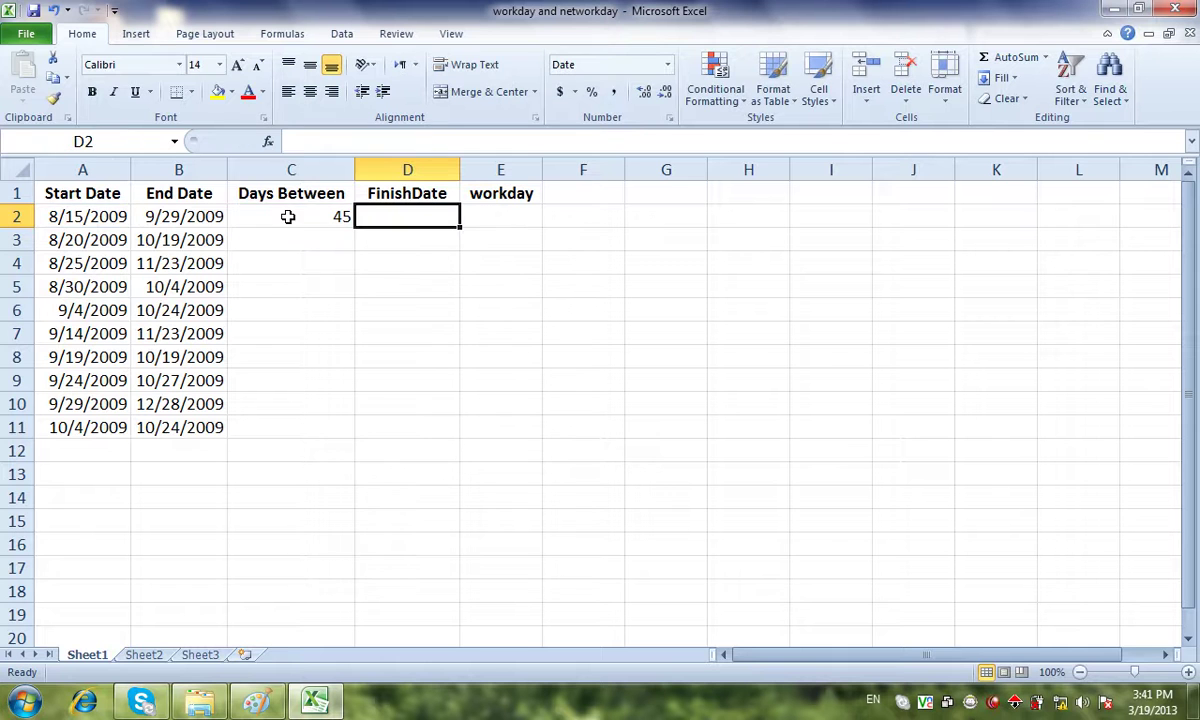
- Auto-fit the Holiday column B on Sheet2 and review the listed holiday dates and names
{"action": "left_click", "coordinate": [146, 657]}
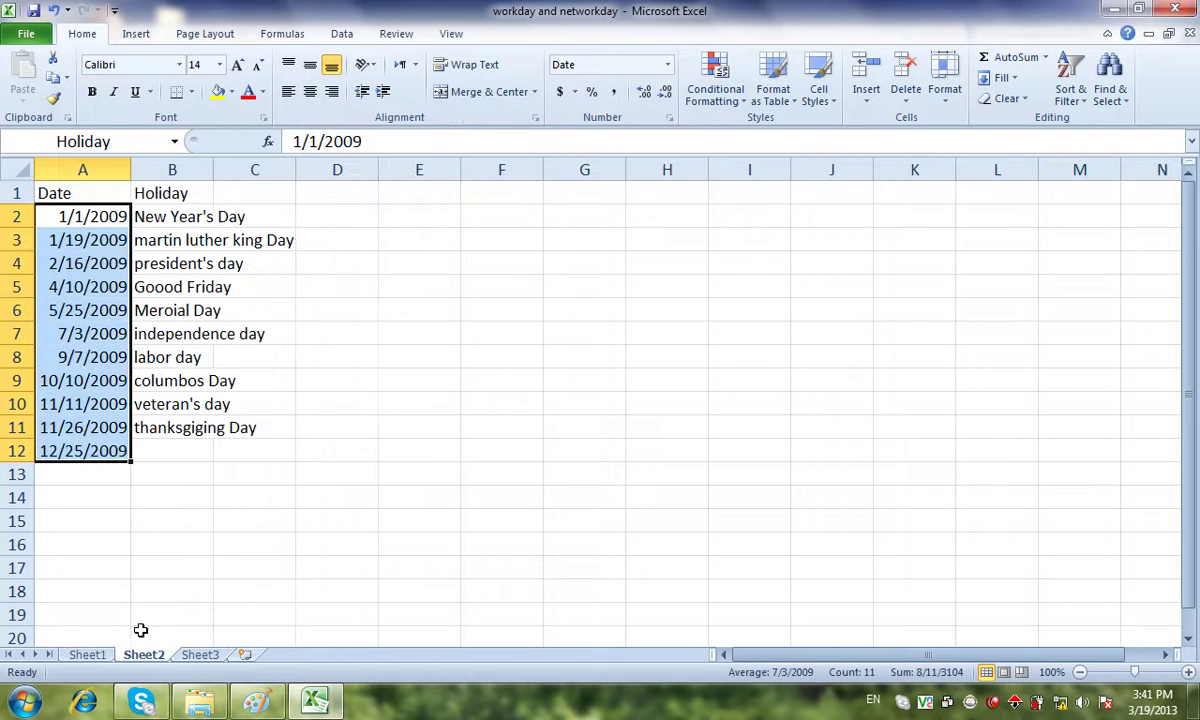
{"action": "double_click", "coordinate": [213, 170]}
{"action": "left_click", "coordinate": [95, 210]}
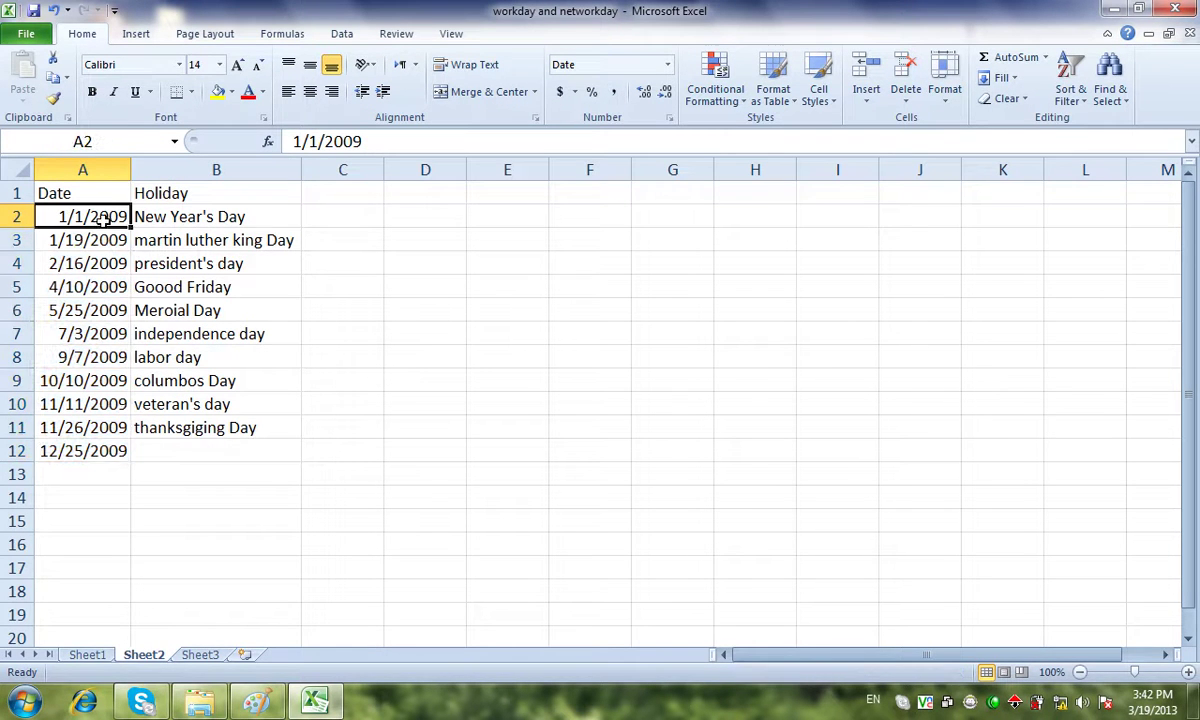
{"action": "left_click", "coordinate": [173, 217]}
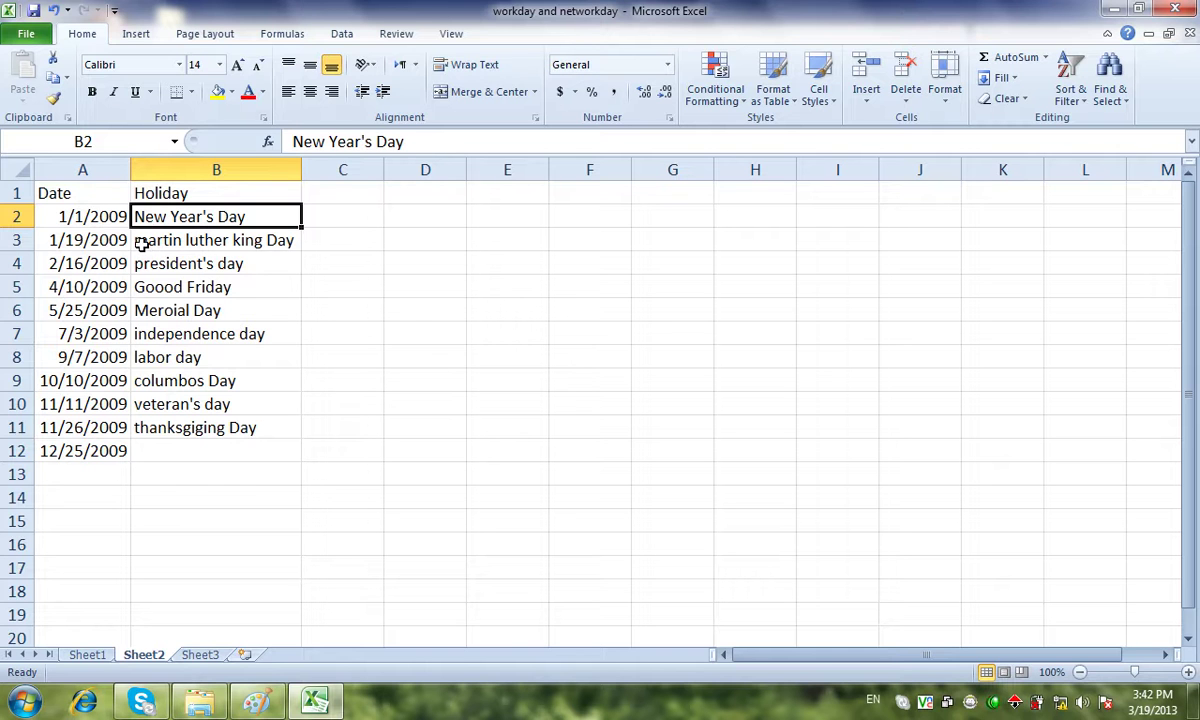
{"action": "left_click", "coordinate": [143, 244]}
{"action": "left_click", "coordinate": [160, 262]}
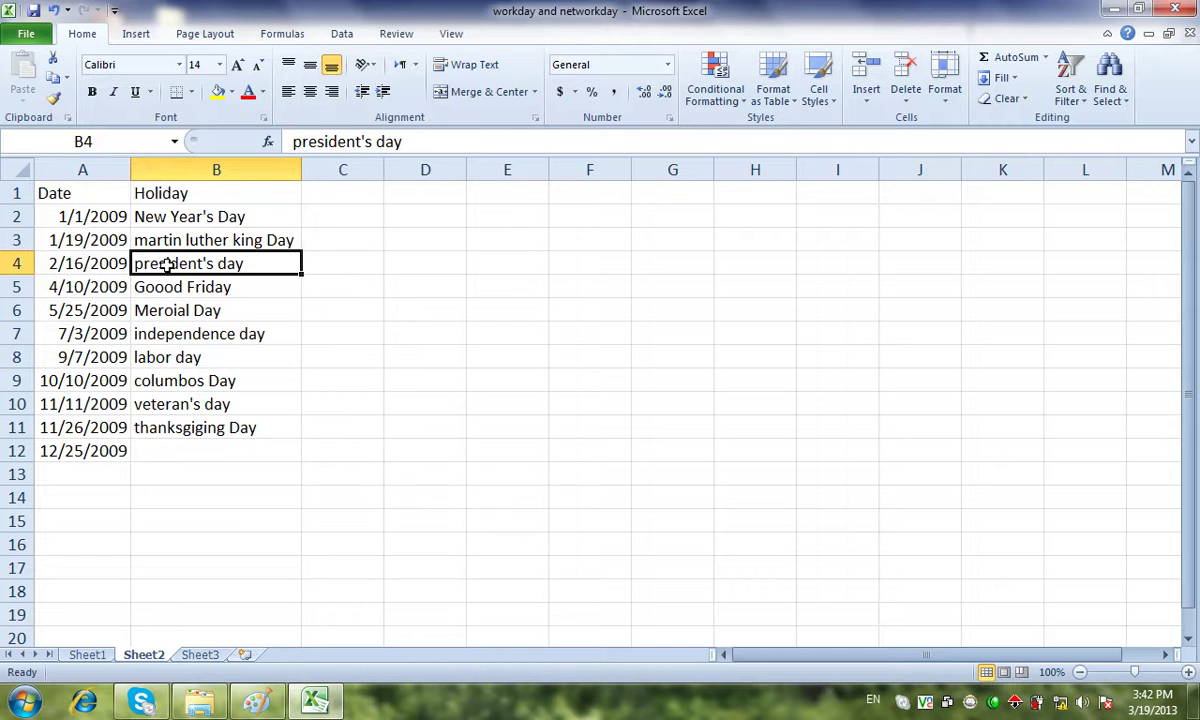
{"action": "left_click", "coordinate": [167, 290]}
{"action": "left_click", "coordinate": [166, 312]}
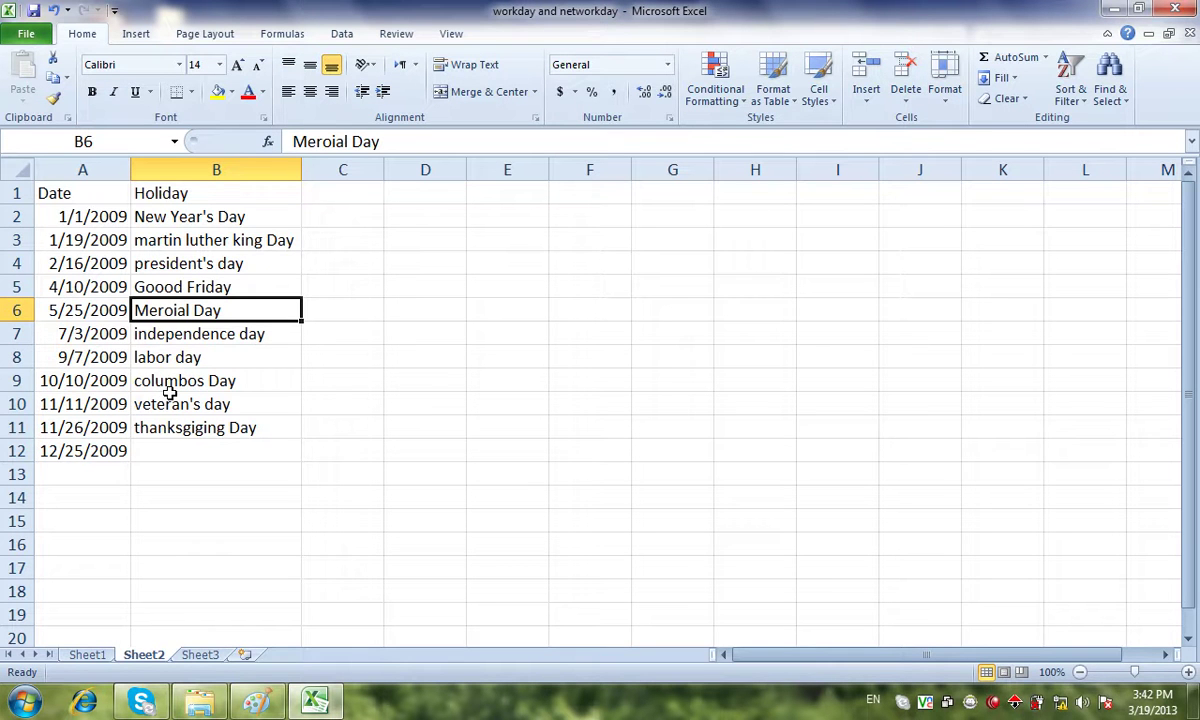
{"action": "left_click", "coordinate": [86, 654]}
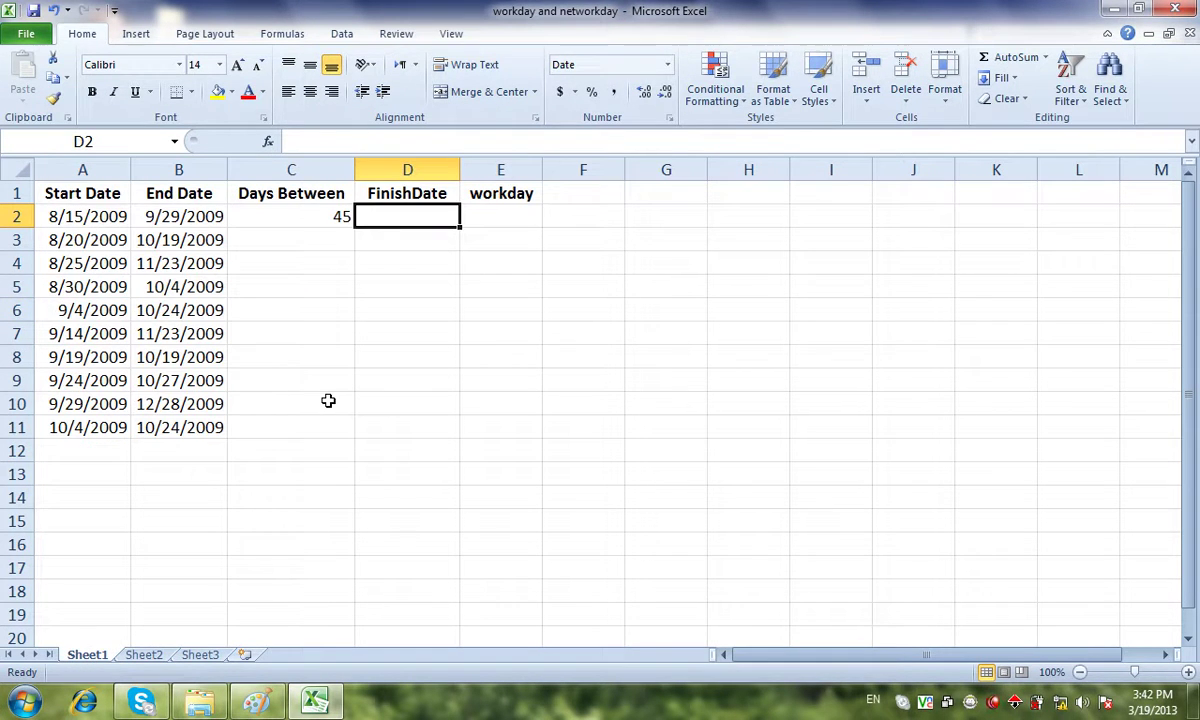
{"action": "type", "text": "=wor"}
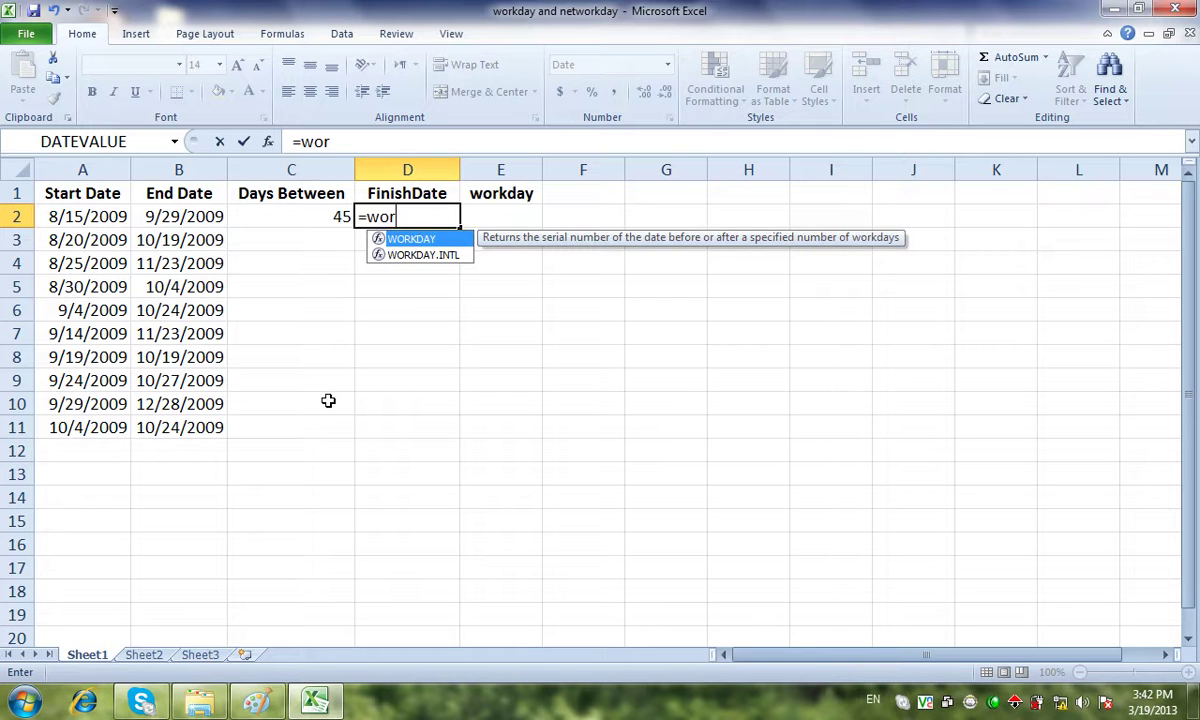
{"action": "key", "text": "Tab"}
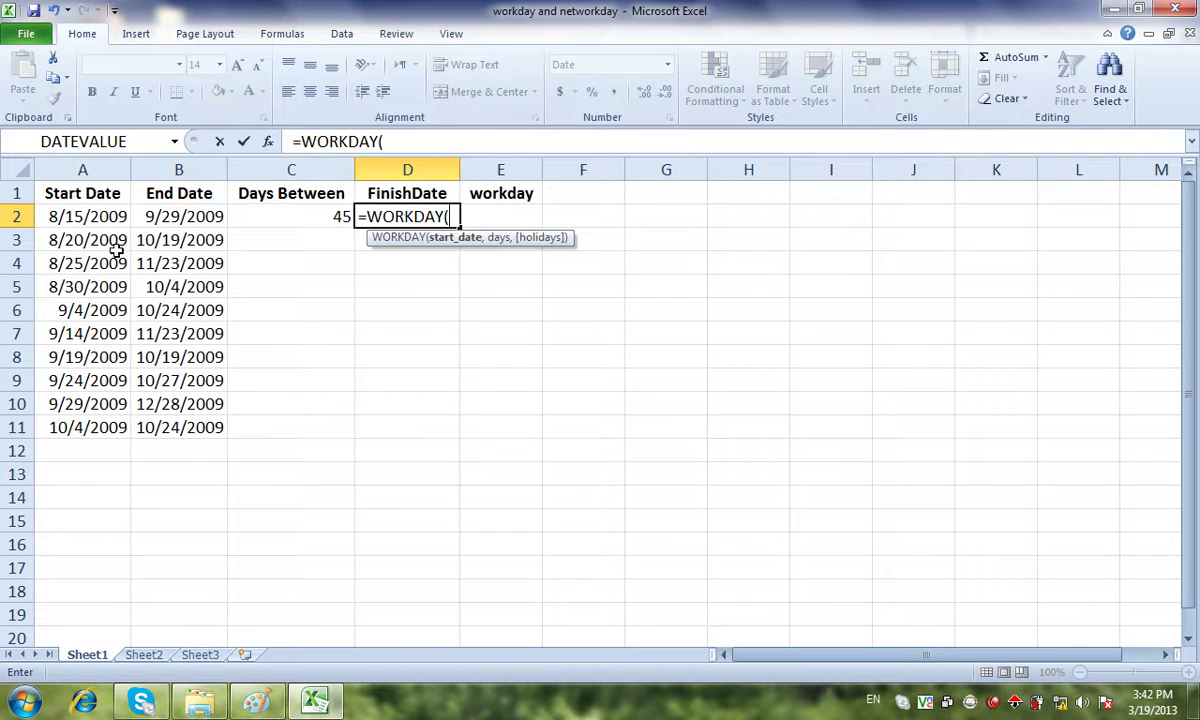
{"action": "left_click", "coordinate": [88, 215]}
{"action": "type", "text": ","}
{"action": "left_click", "coordinate": [258, 212]}
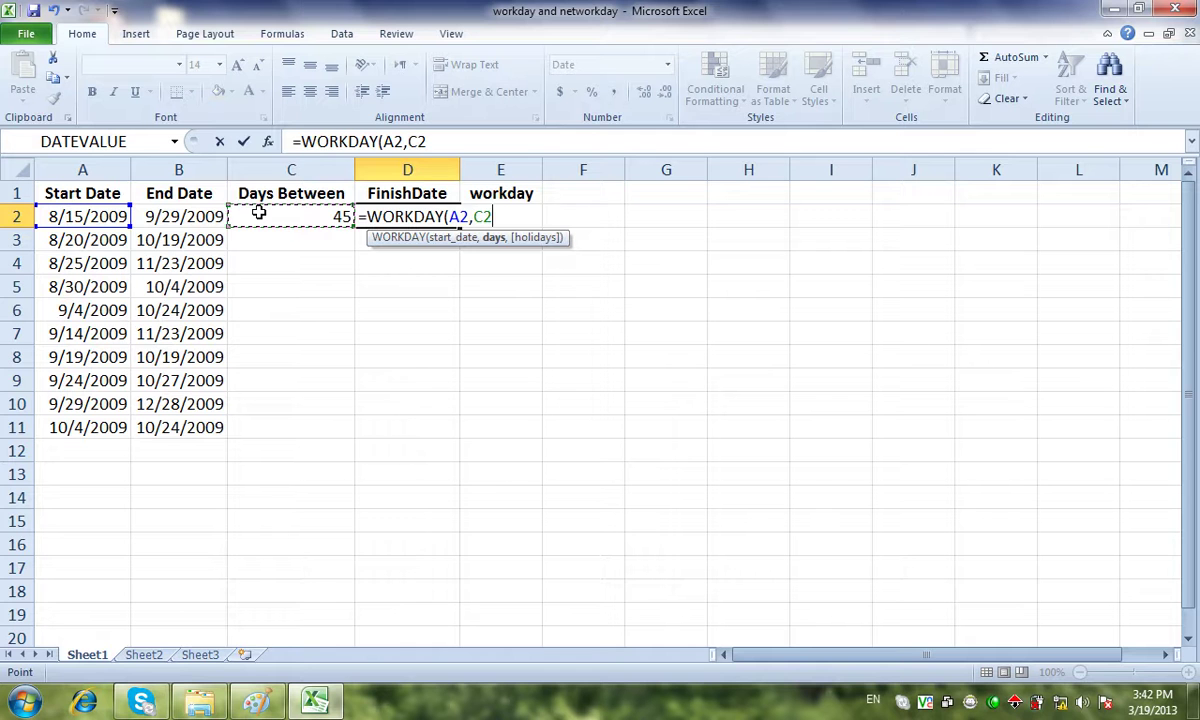
{"action": "type", "text": ","}
{"action": "key", "text": "Escape"}
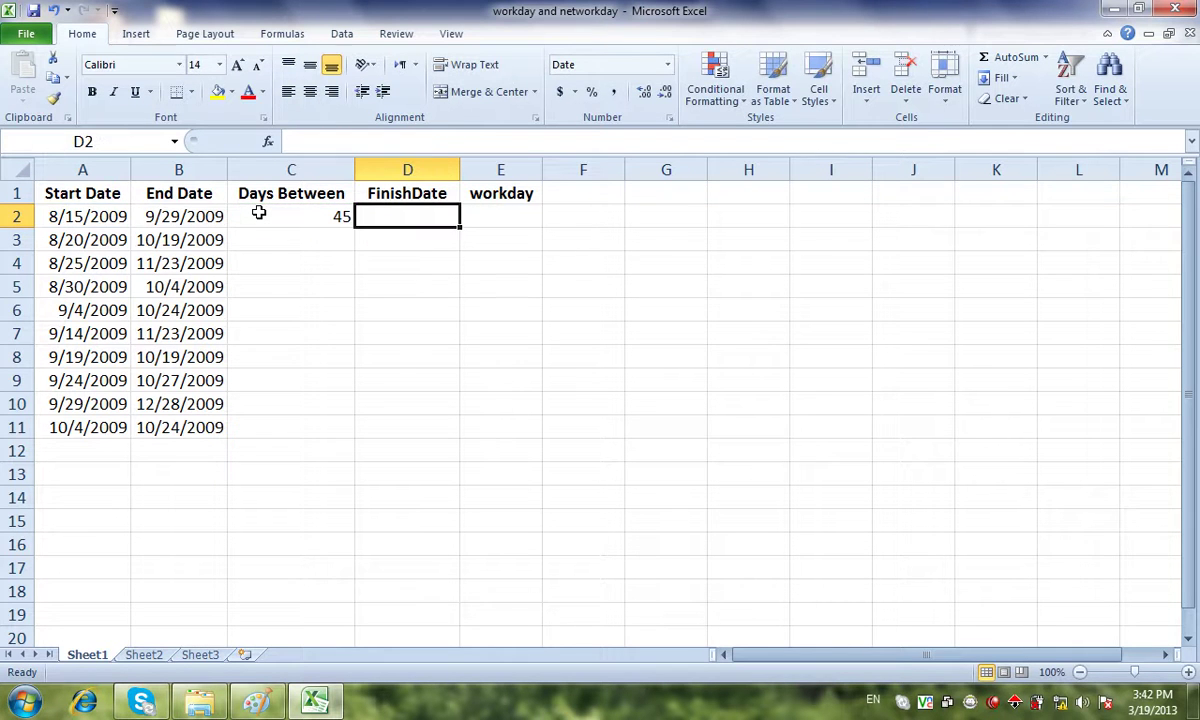
- Select the holiday dates A2:A12 on Sheet2 and check the range name assigned to them
{"action": "left_click", "coordinate": [150, 655]}
{"action": "left_click_drag", "start_coordinate": [85, 203], "coordinate": [91, 427]}
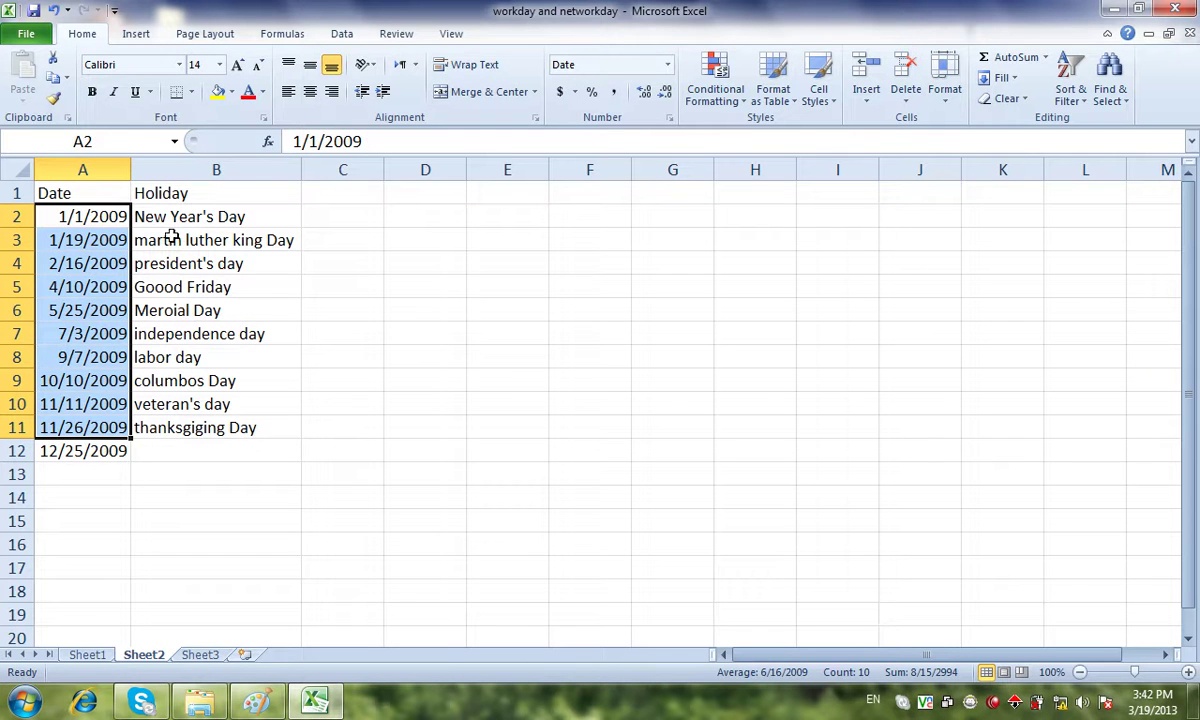
{"action": "left_click", "coordinate": [108, 217]}
{"action": "left_click_drag", "start_coordinate": [108, 217], "coordinate": [107, 450]}
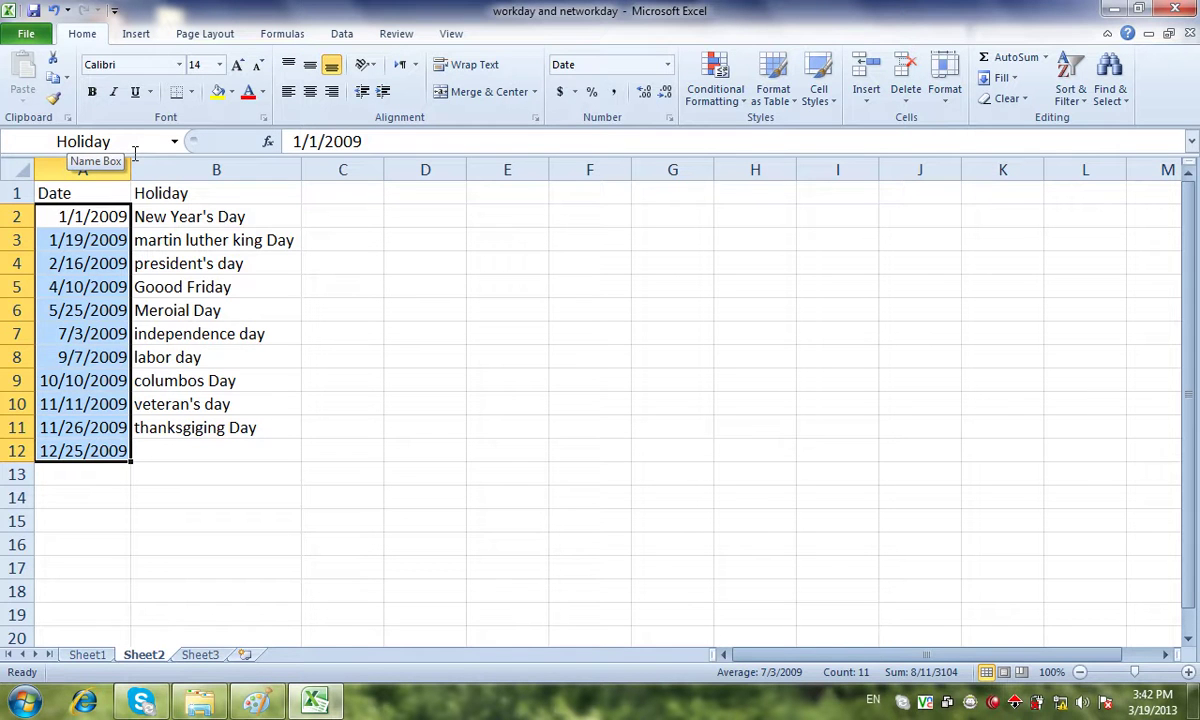
- On Sheet1, calculate the first finish date in D2 with =WORKDAY(A2,C2,Holiday), using the named holiday range
{"action": "left_click", "coordinate": [86, 656]}
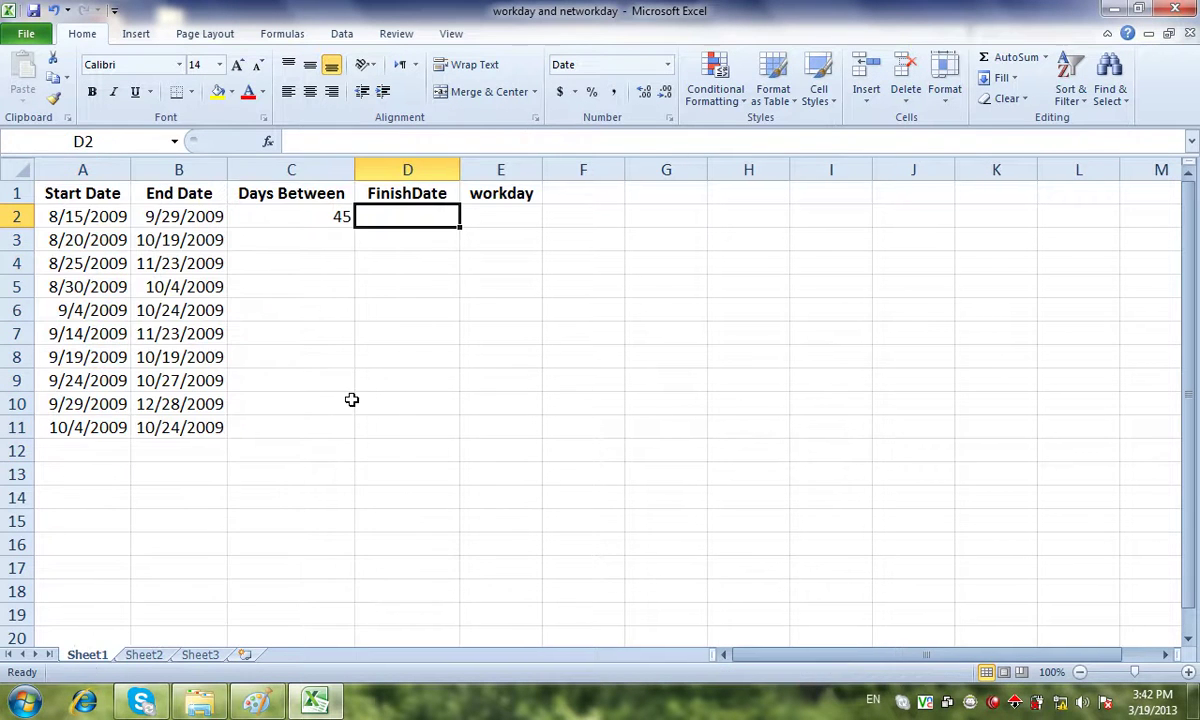
{"action": "type", "text": "=wo"}
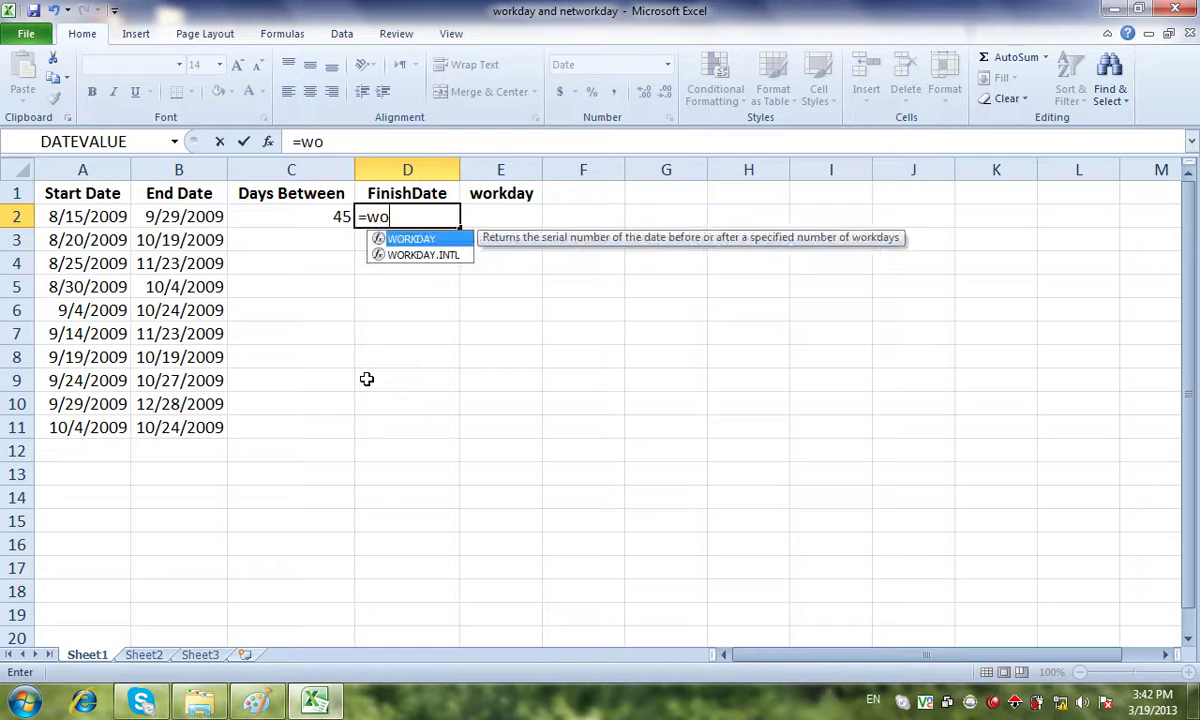
{"action": "key", "text": "Tab"}
{"action": "left_click", "coordinate": [82, 217]}
{"action": "type", "text": ","}
{"action": "left_click", "coordinate": [262, 216]}
{"action": "type", "text": ","}
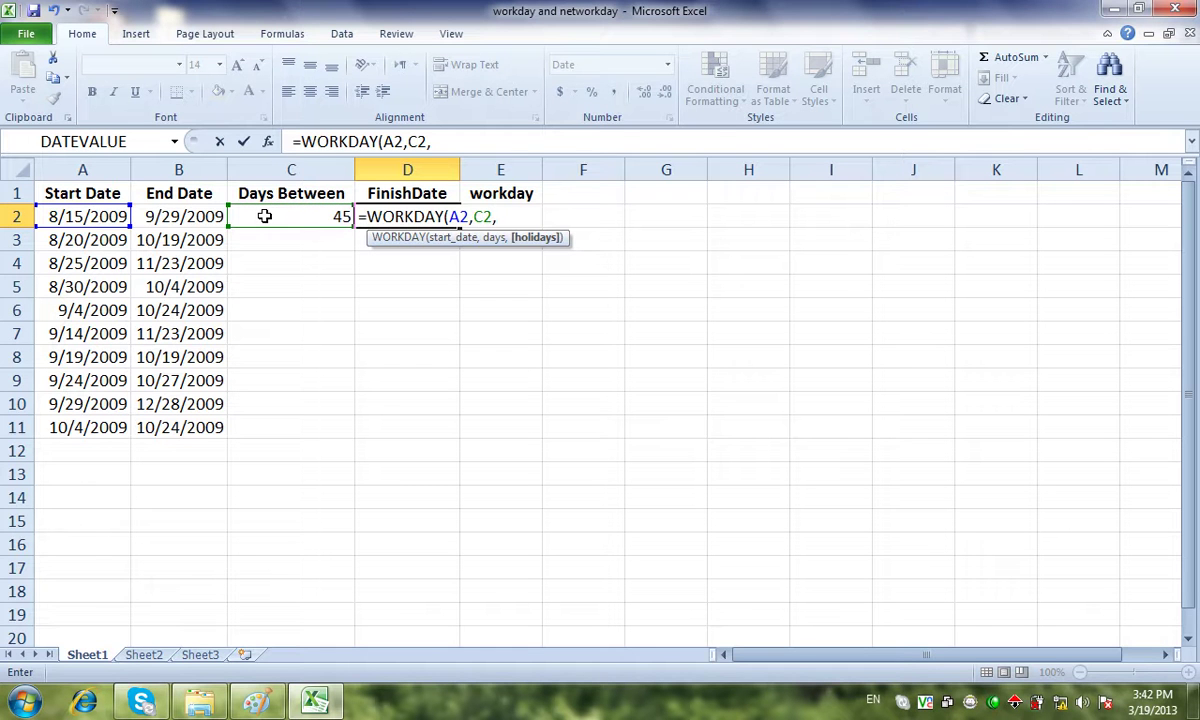
{"action": "key", "text": "F3"}
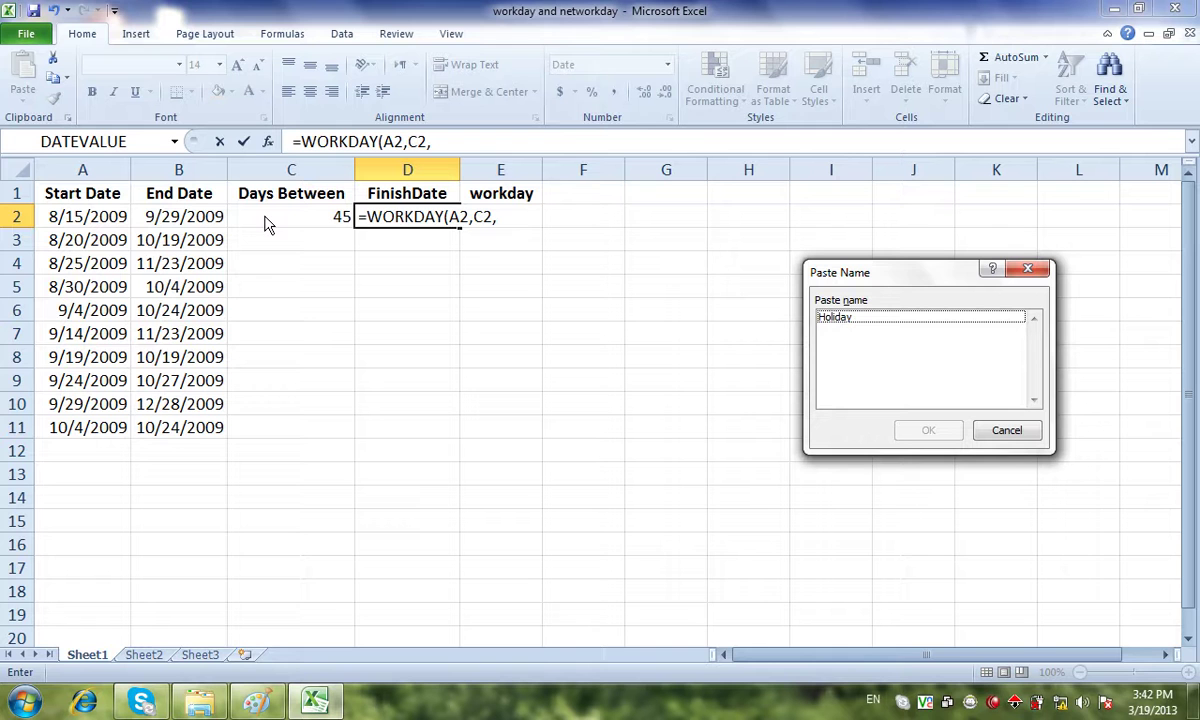
{"action": "left_click", "coordinate": [846, 318]}
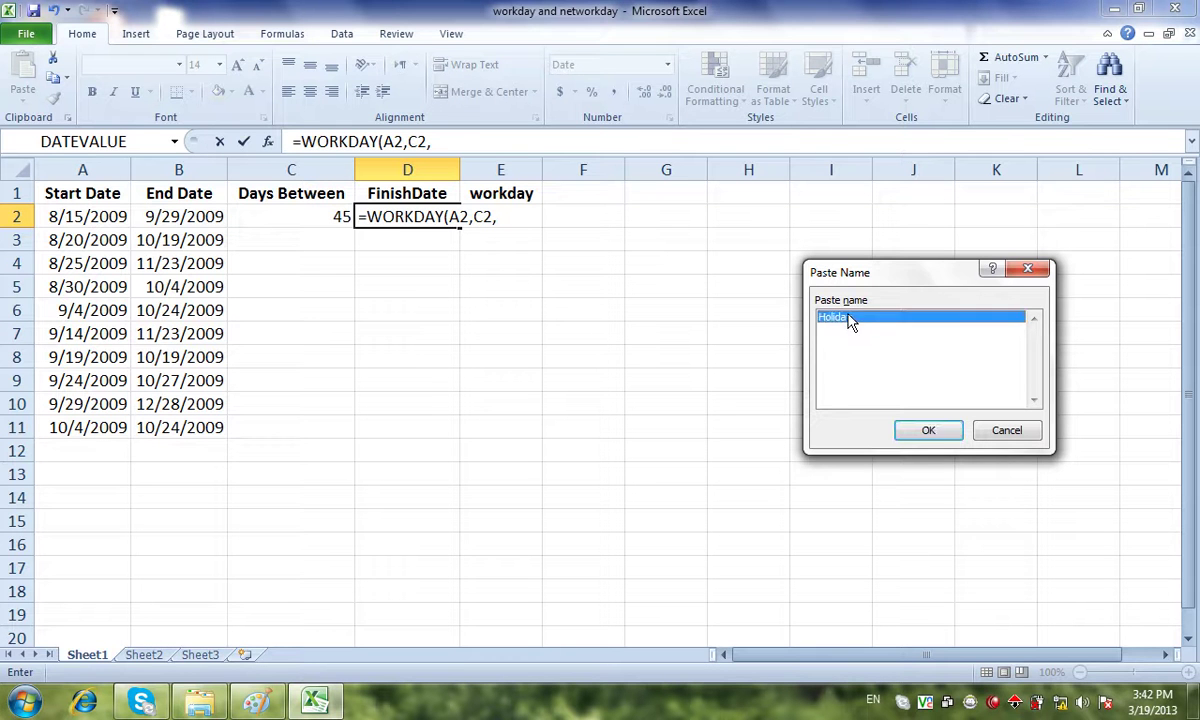
{"action": "left_click", "coordinate": [921, 430]}
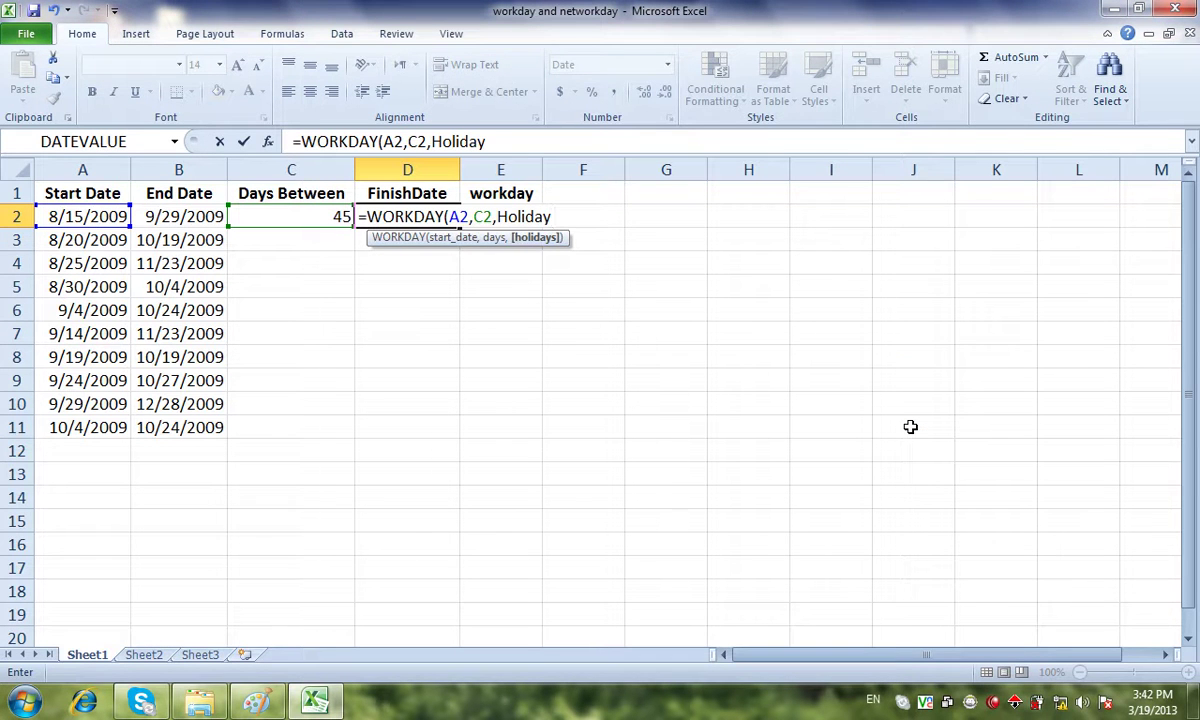
{"action": "type", "text": ")"}
{"action": "key", "text": "Return"}
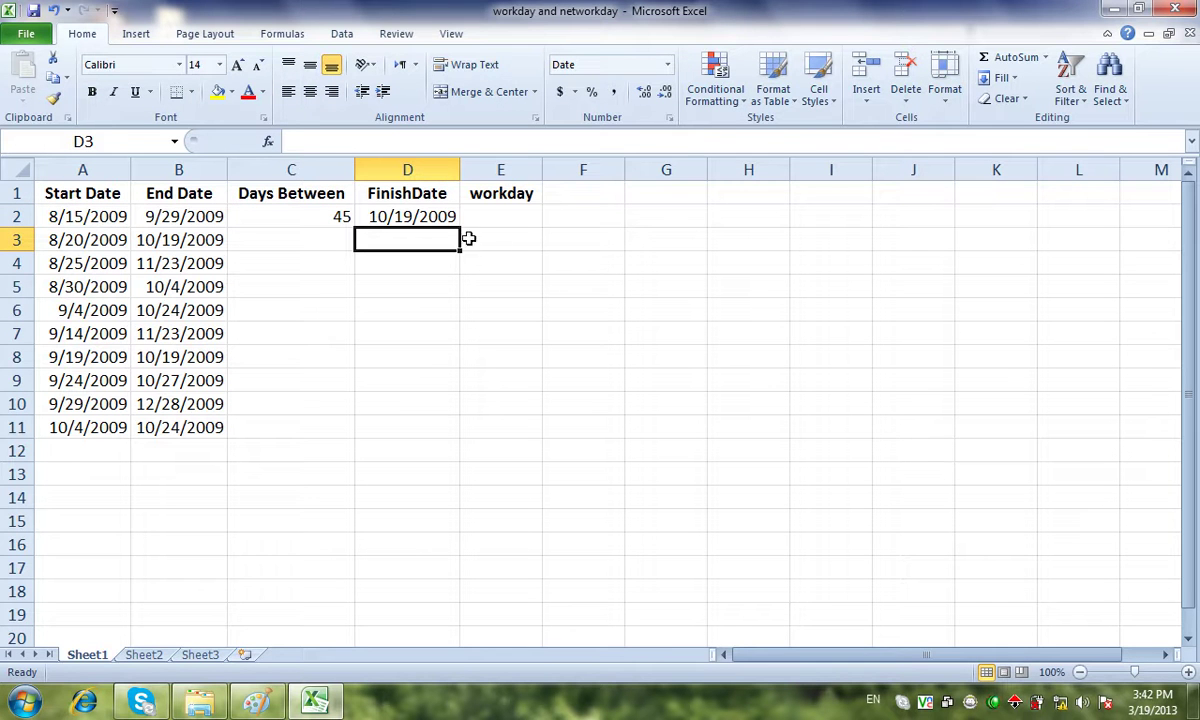
- Fill the FinishDate formula from D2 down to D11
{"action": "left_click", "coordinate": [416, 212]}
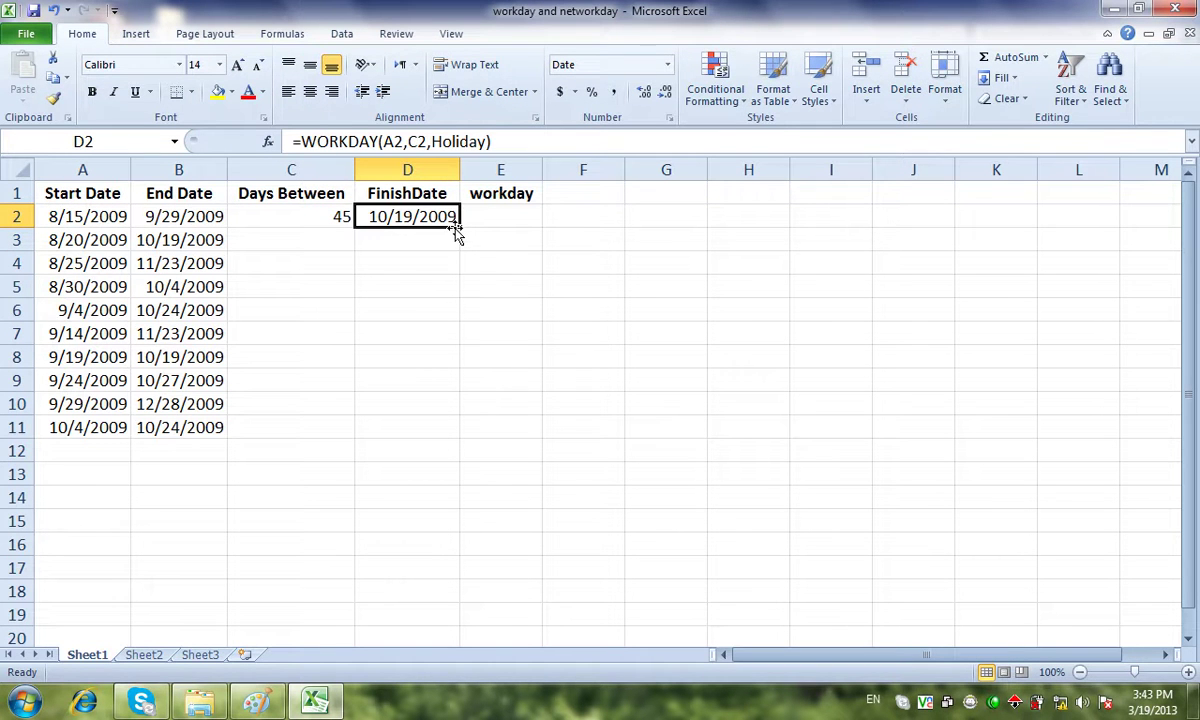
{"action": "left_click_drag", "start_coordinate": [457, 228], "coordinate": [455, 432]}
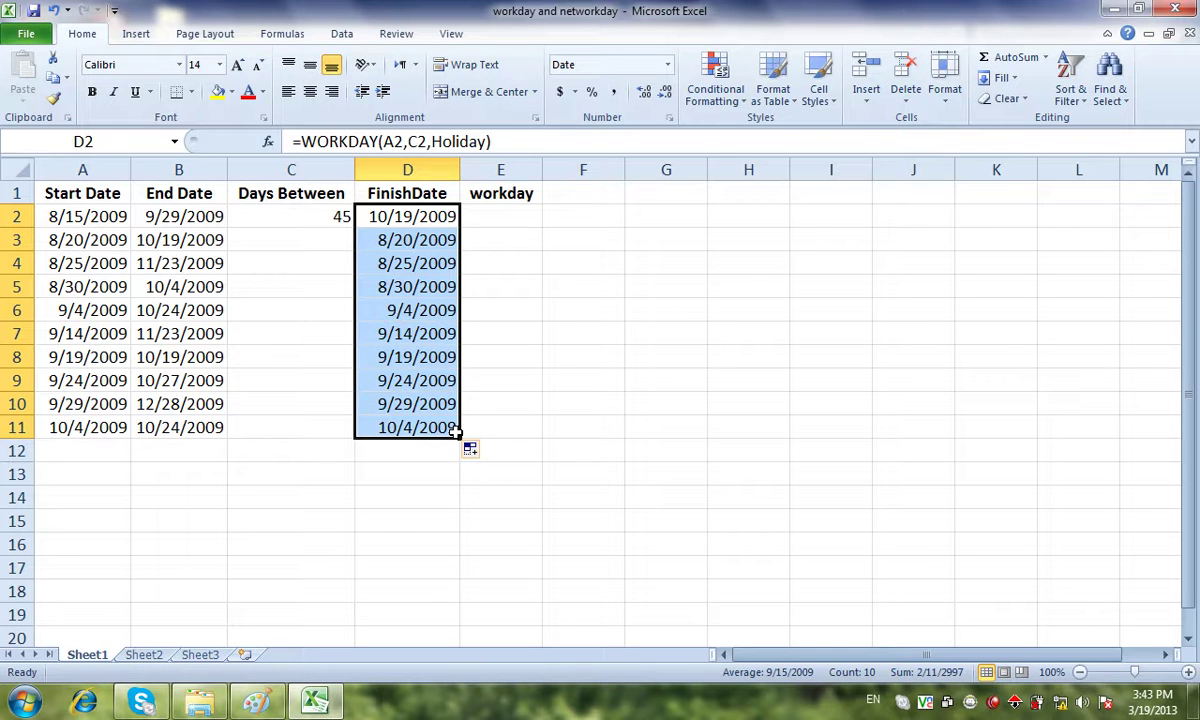
{"action": "left_click", "coordinate": [516, 225]}
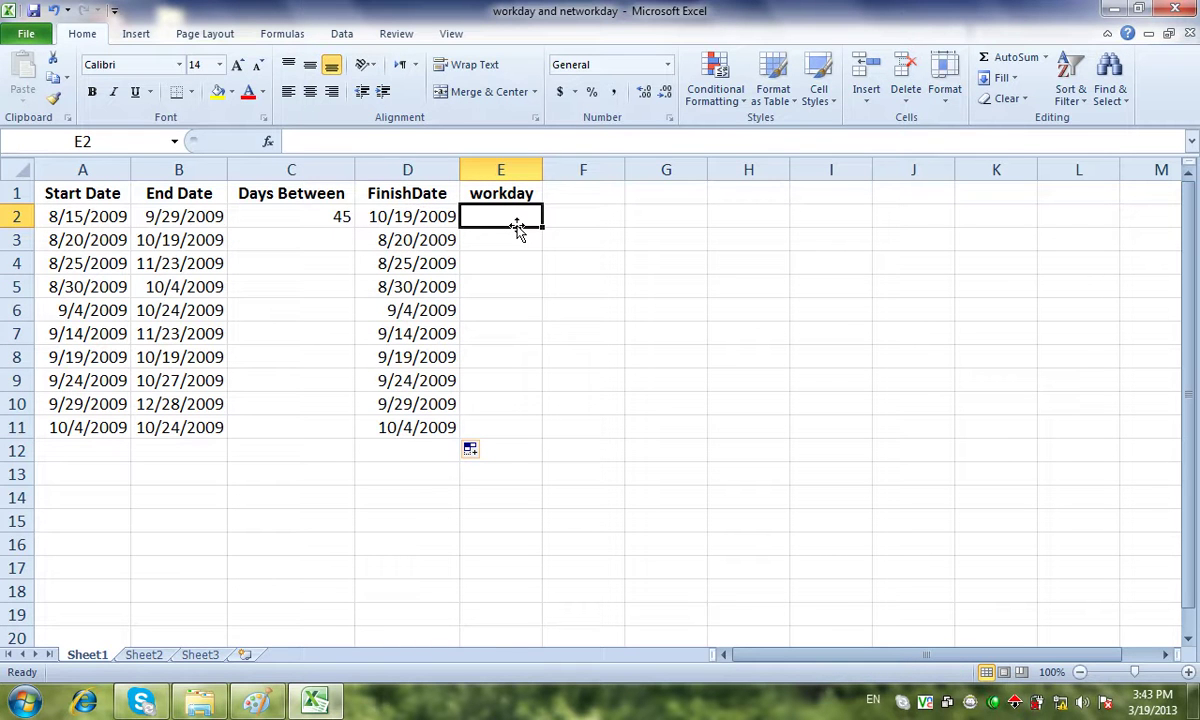
{"action": "left_click", "coordinate": [400, 206]}
- Enter =NETWORKDAYS(A2,D2,Holiday) in E2 to count the workdays from the start date to the finish date
{"action": "left_click", "coordinate": [487, 217]}
{"action": "type", "text": "=ne"}
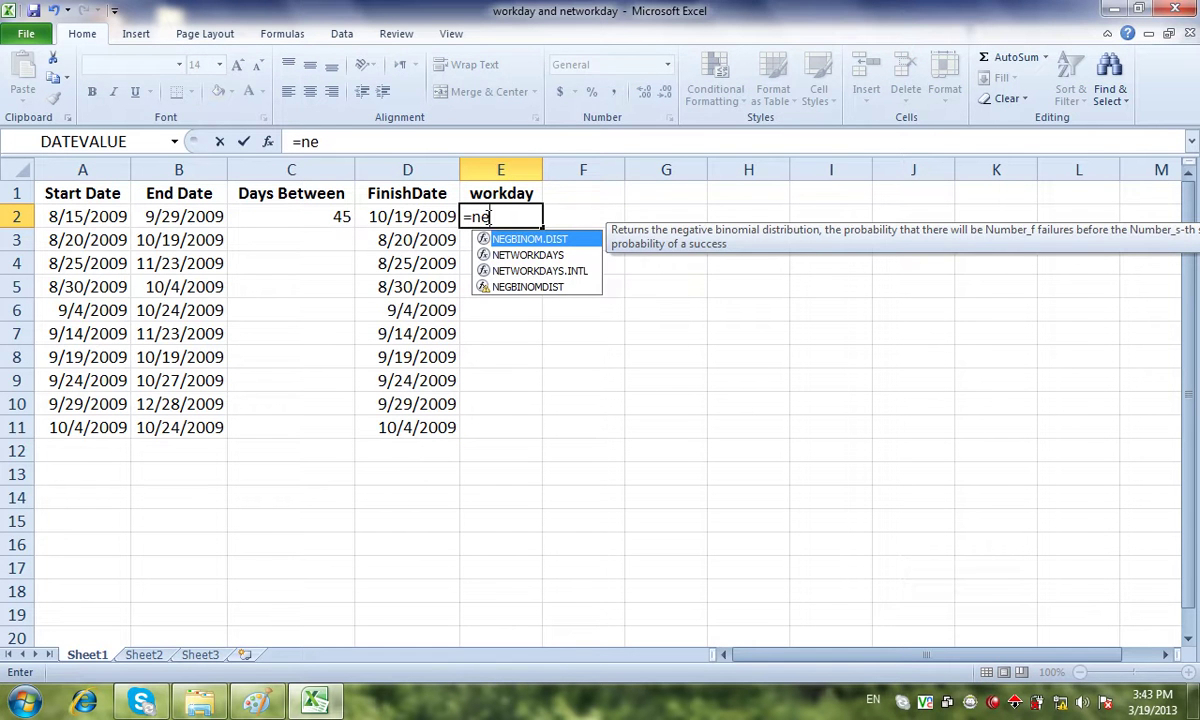
{"action": "type", "text": "t"}
{"action": "key", "text": "Tab"}
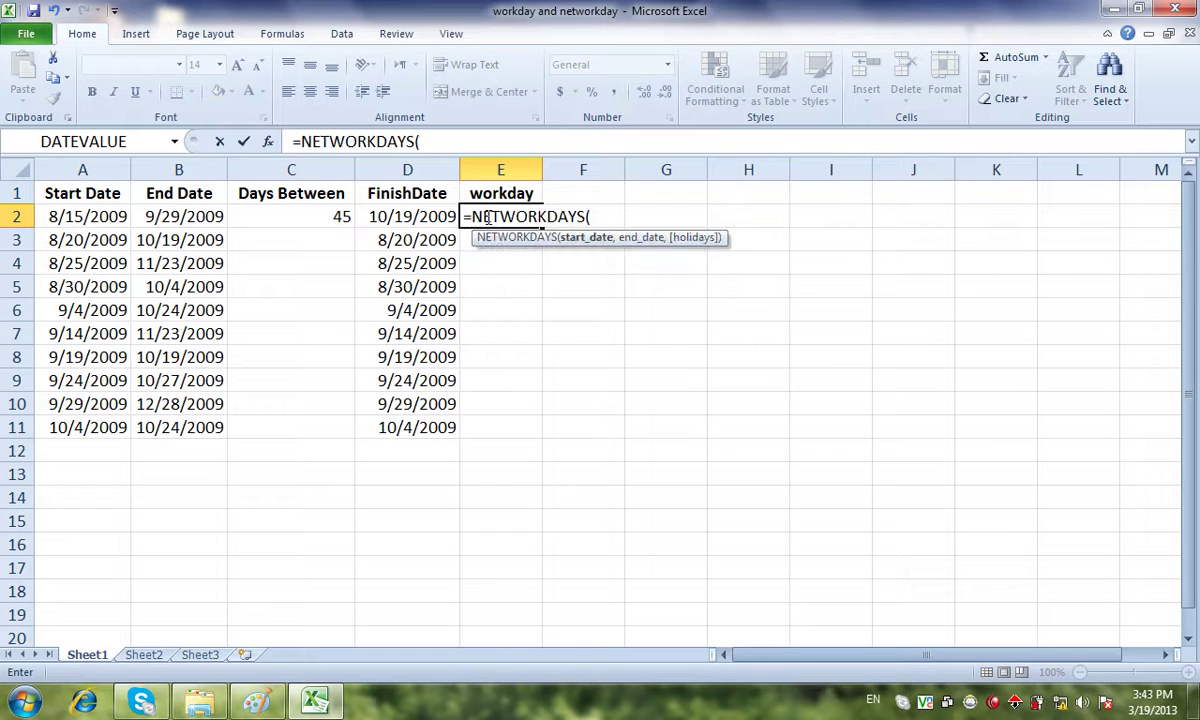
{"action": "left_click", "coordinate": [111, 216]}
{"action": "type", "text": ","}
{"action": "left_click", "coordinate": [400, 220]}
{"action": "type", "text": ","}
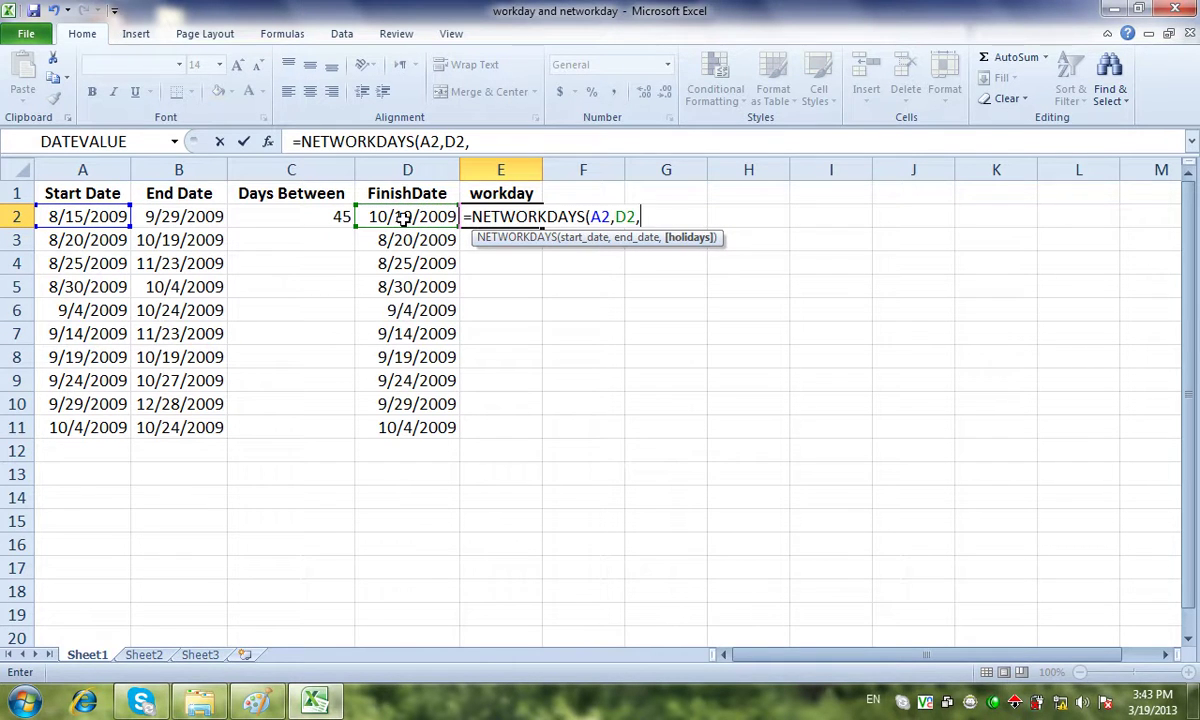
{"action": "key", "text": "F3"}
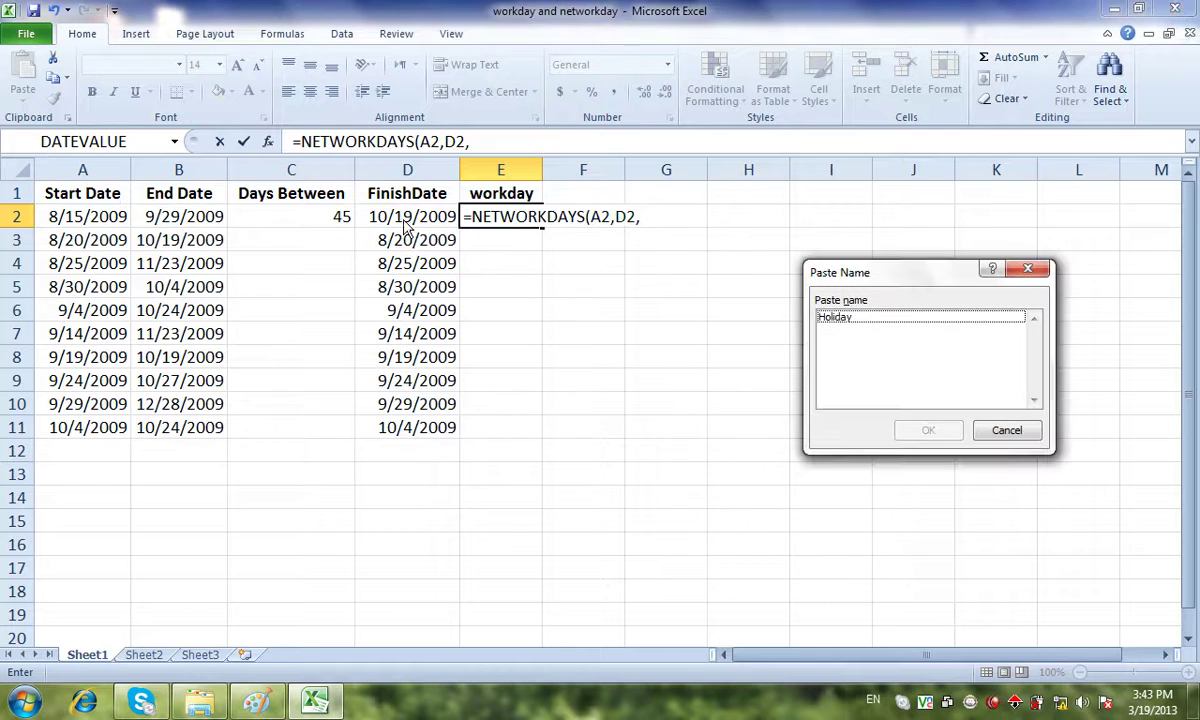
{"action": "left_click", "coordinate": [838, 318]}
{"action": "left_click", "coordinate": [910, 430]}
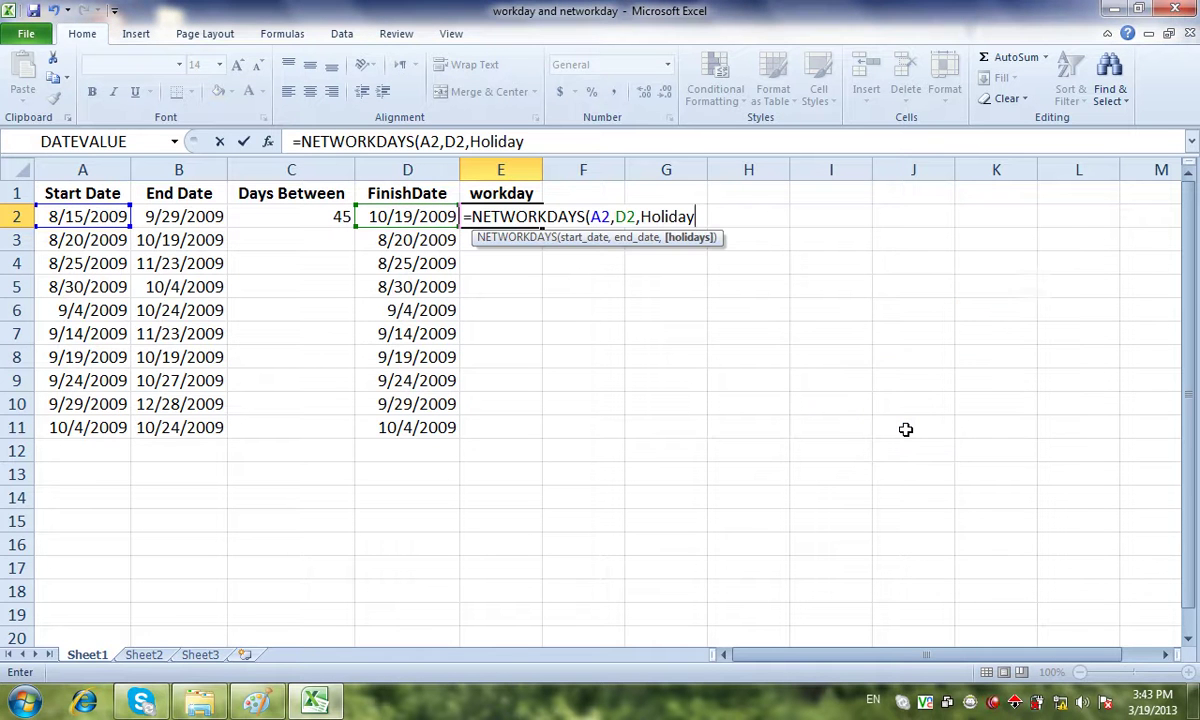
{"action": "type", "text": ")"}
{"action": "key", "text": "Return"}
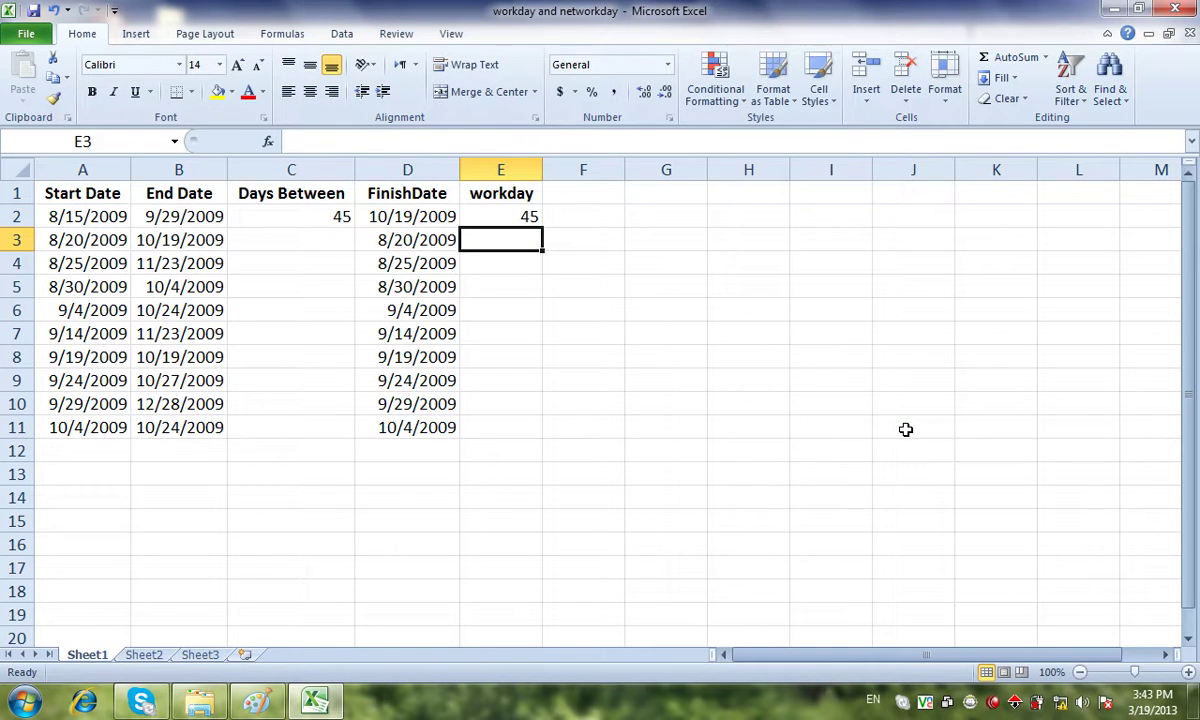
- Try filling the workday formula down to E11, undo the fill and clear E2
{"action": "left_click", "coordinate": [527, 217]}
{"action": "left_click_drag", "start_coordinate": [540, 227], "coordinate": [550, 438]}
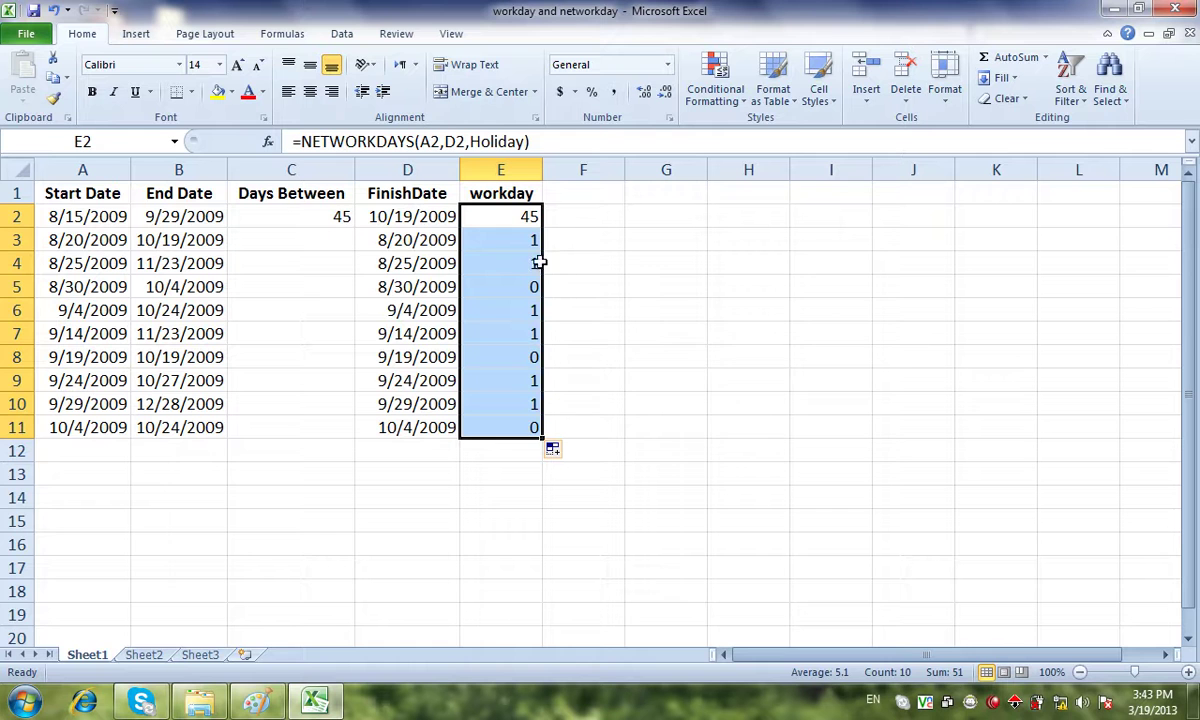
{"action": "left_click", "coordinate": [516, 222]}
{"action": "key", "text": "ctrl+z"}
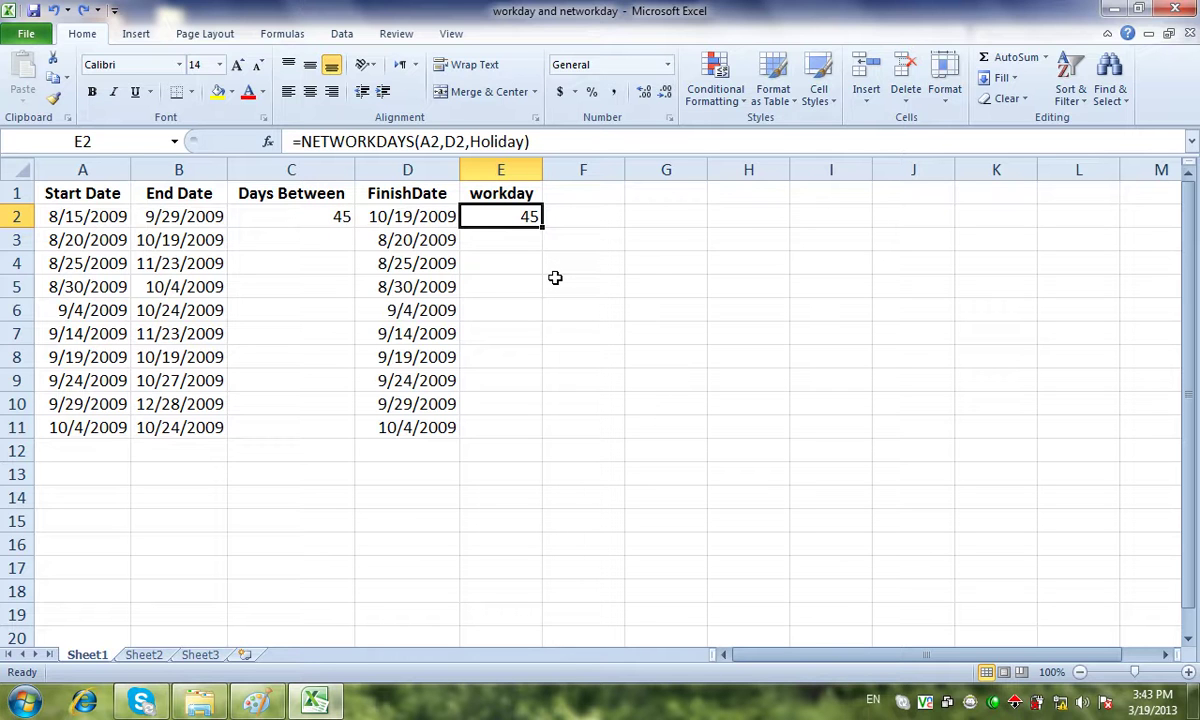
{"action": "key", "text": "Delete"}
- Re-enter =NETWORKDAYS(A2,D2,Holiday) in the emptied workday cell E2
{"action": "type", "text": "=net"}
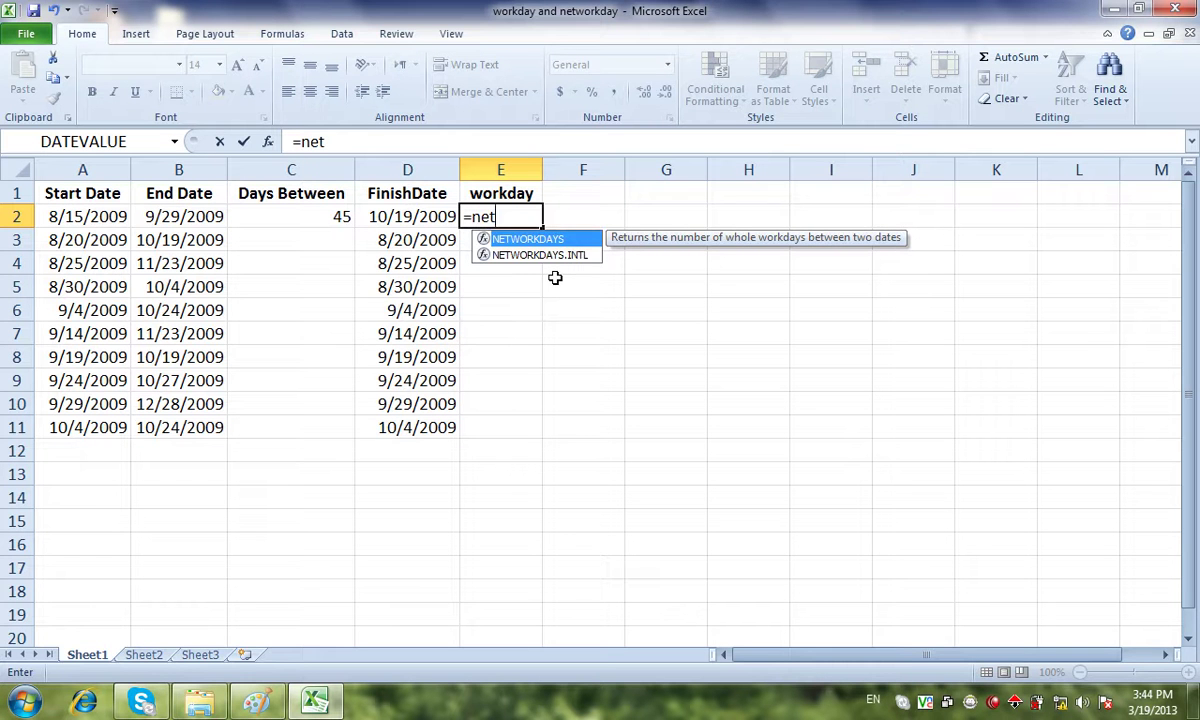
{"action": "key", "text": "Tab"}
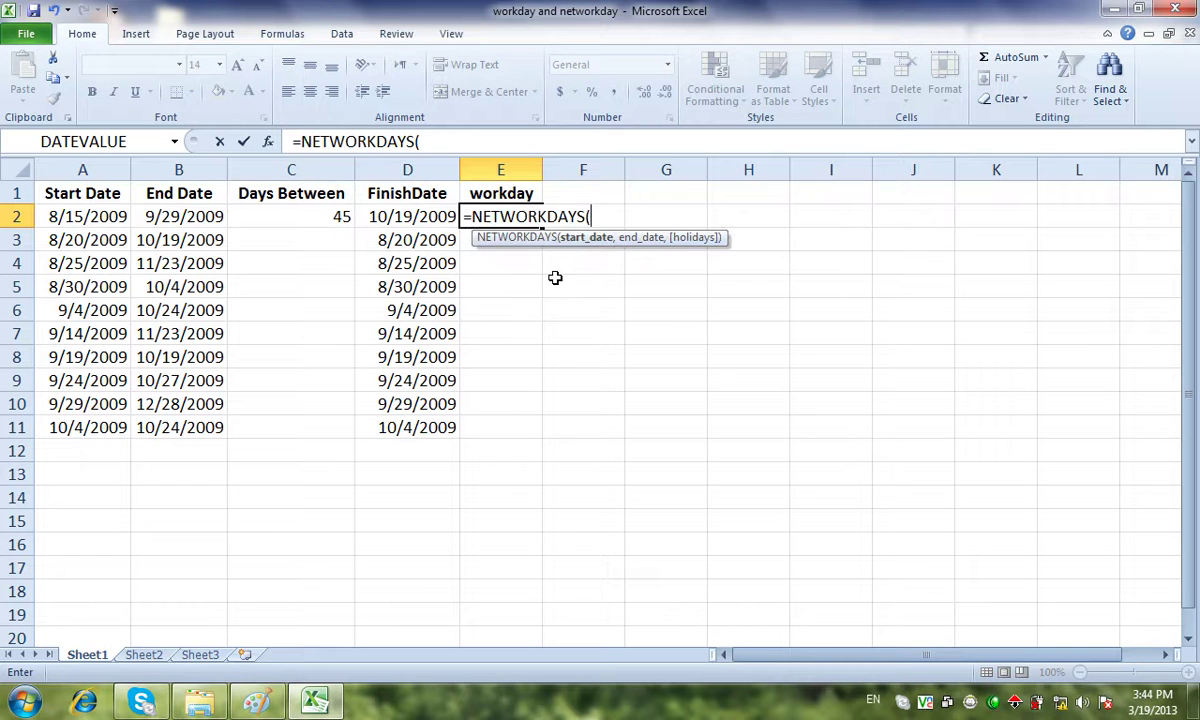
{"action": "left_click", "coordinate": [90, 216]}
{"action": "type", "text": ","}
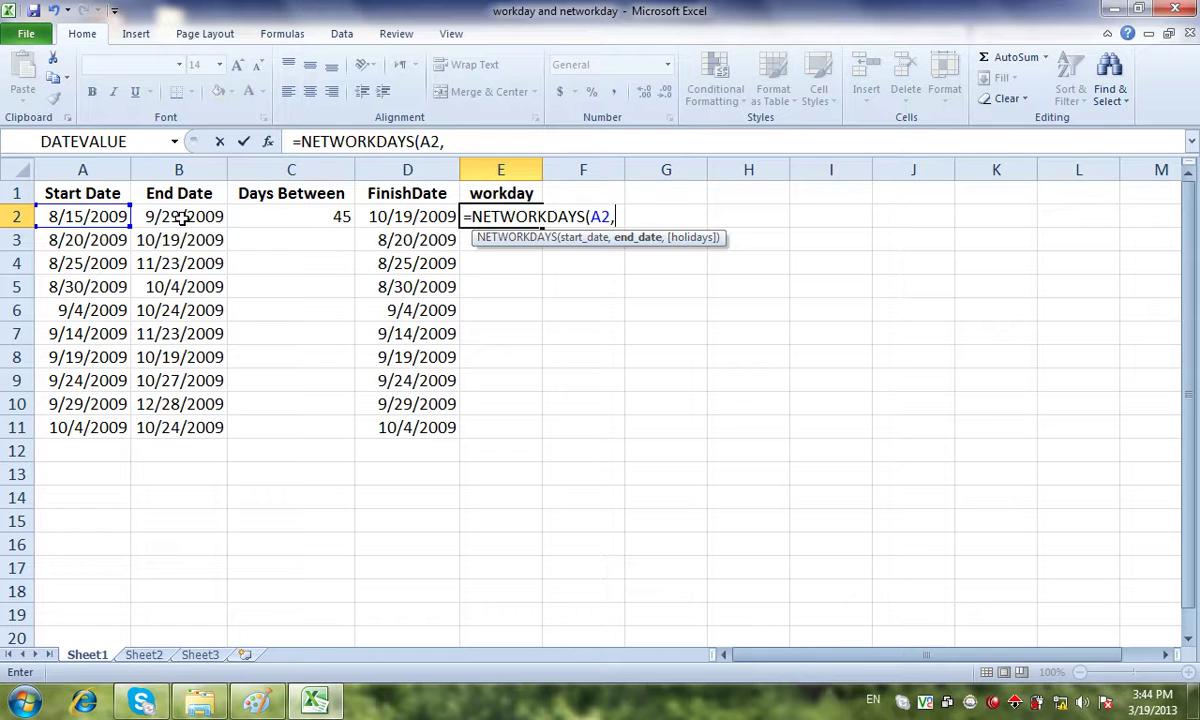
{"action": "left_click", "coordinate": [405, 220]}
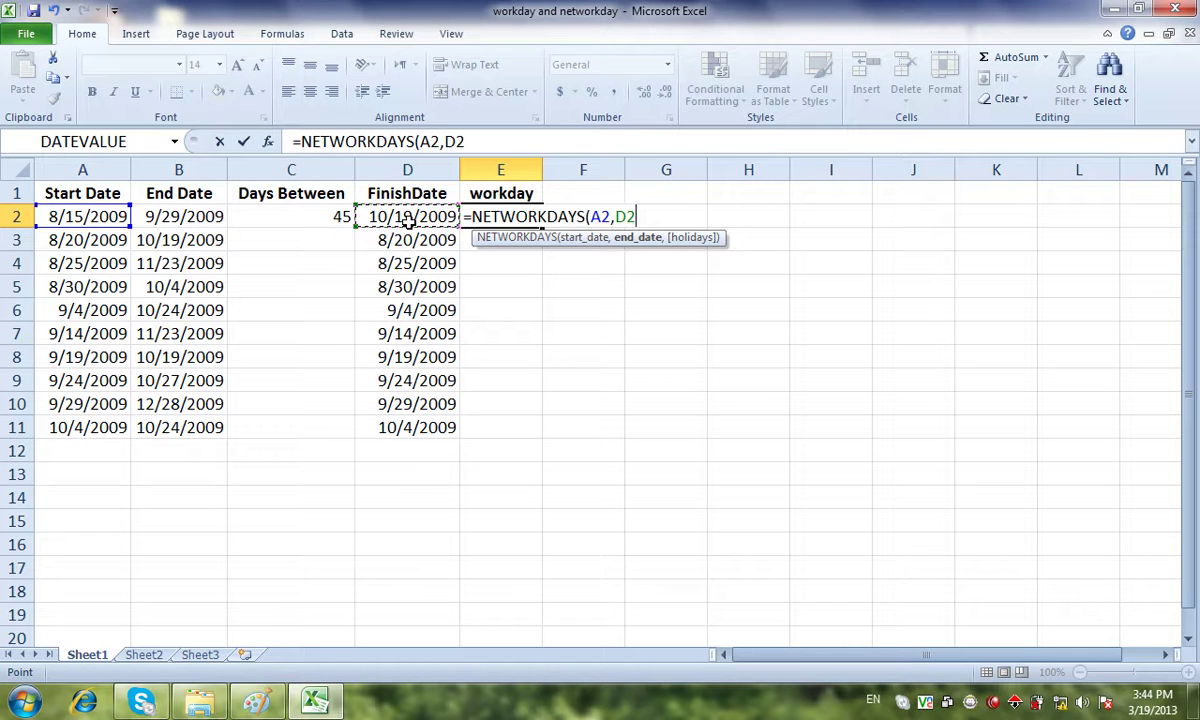
{"action": "type", "text": ","}
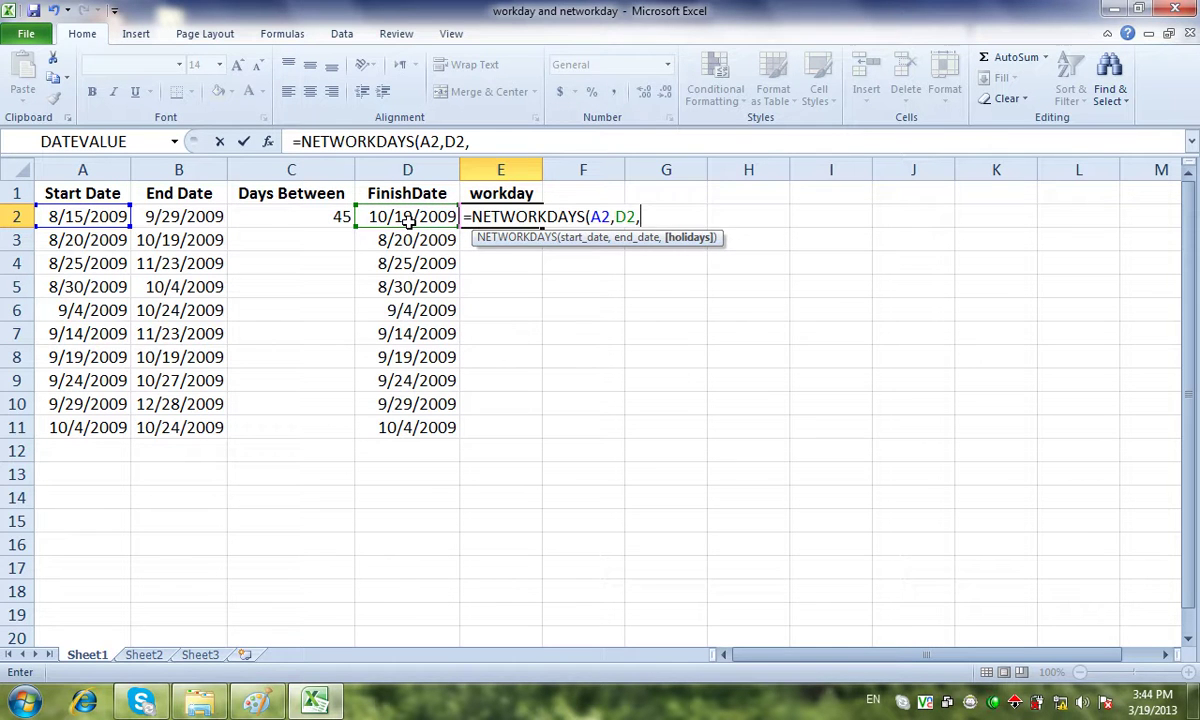
{"action": "key", "text": "F3"}
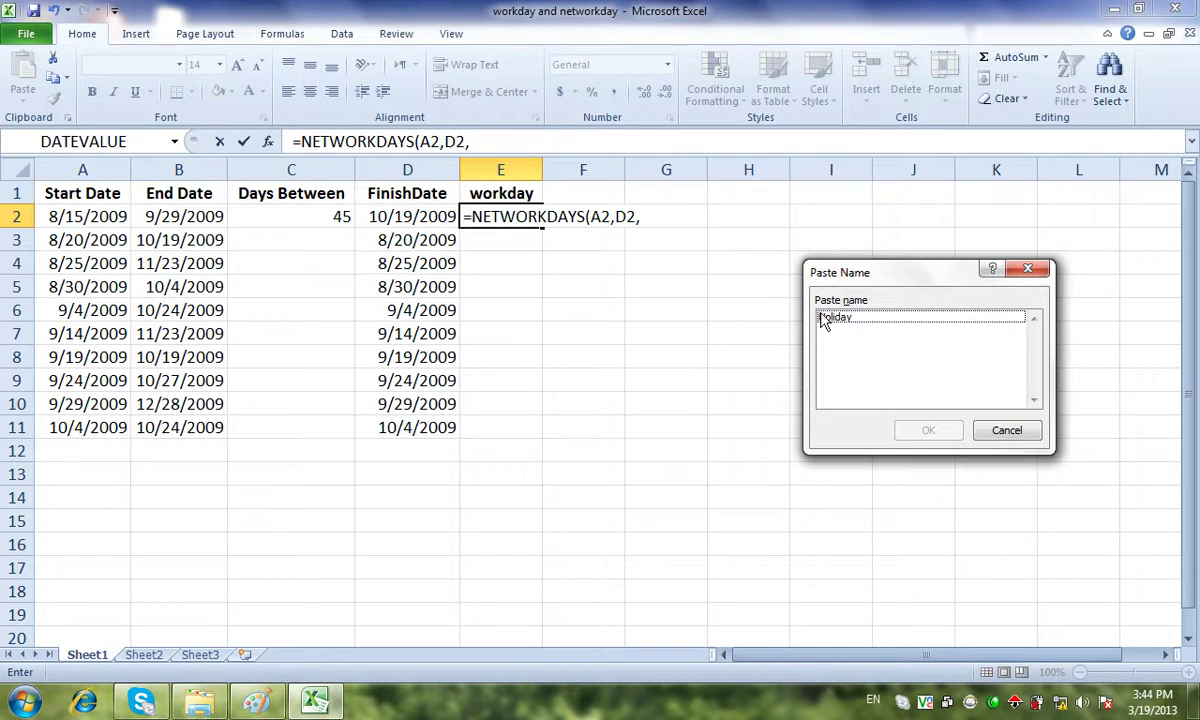
{"action": "left_click", "coordinate": [825, 317]}
{"action": "left_click", "coordinate": [905, 429]}
{"action": "type", "text": ")"}
{"action": "key", "text": "Return"}
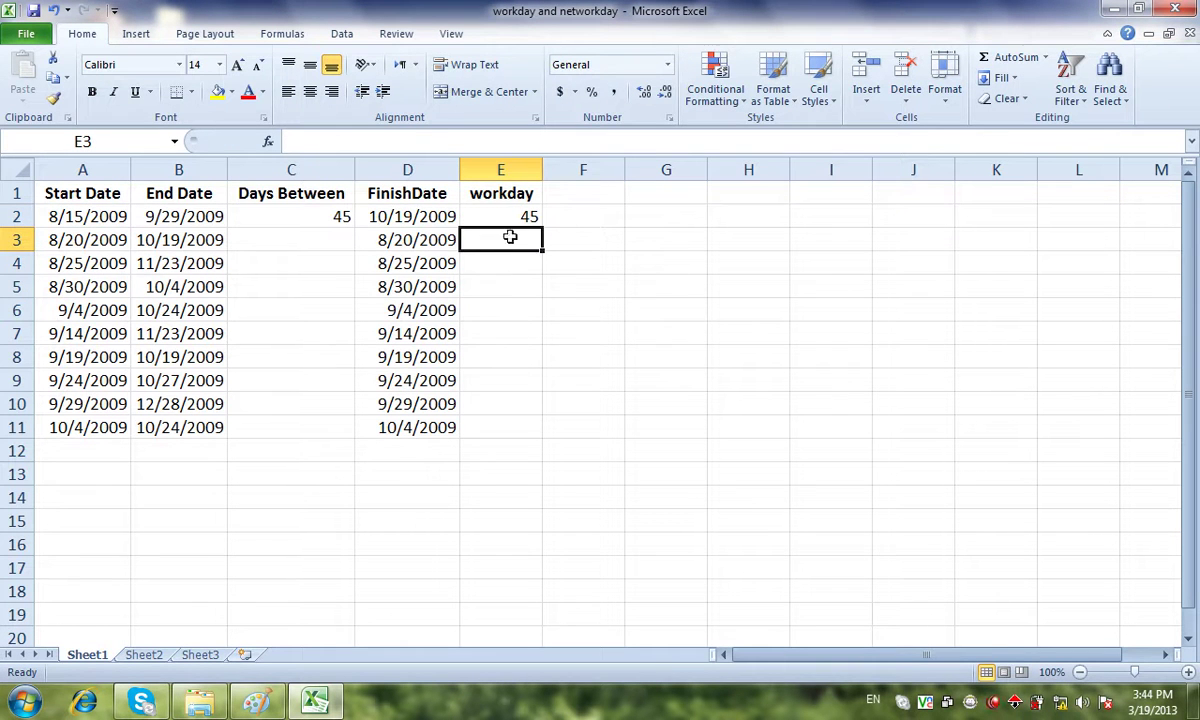
- Try filling the workday formula from E2 down to E4 and undo the fill
{"action": "left_click", "coordinate": [527, 214]}
{"action": "left_click_drag", "start_coordinate": [542, 228], "coordinate": [543, 278]}
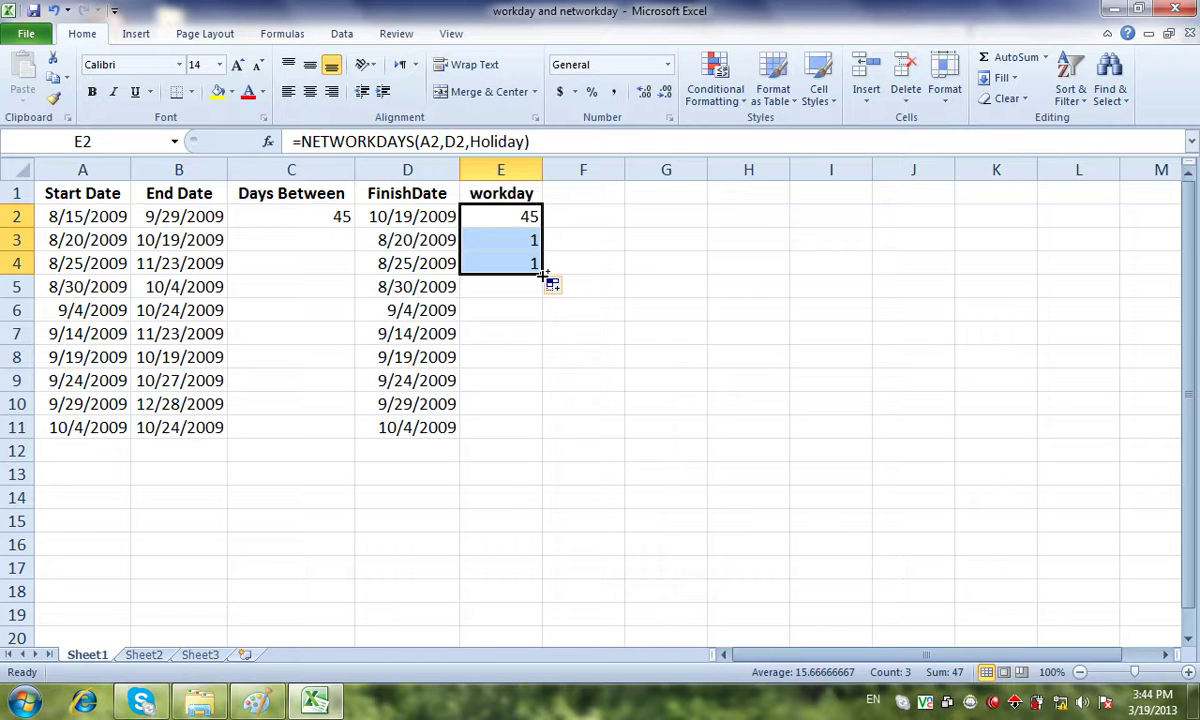
{"action": "key", "text": "ctrl+z"}
- Replace the formula in E2 with =NETWORKDAYS(A2,B2,Holiday) to count workdays between the start and end dates
{"action": "type", "text": "="}
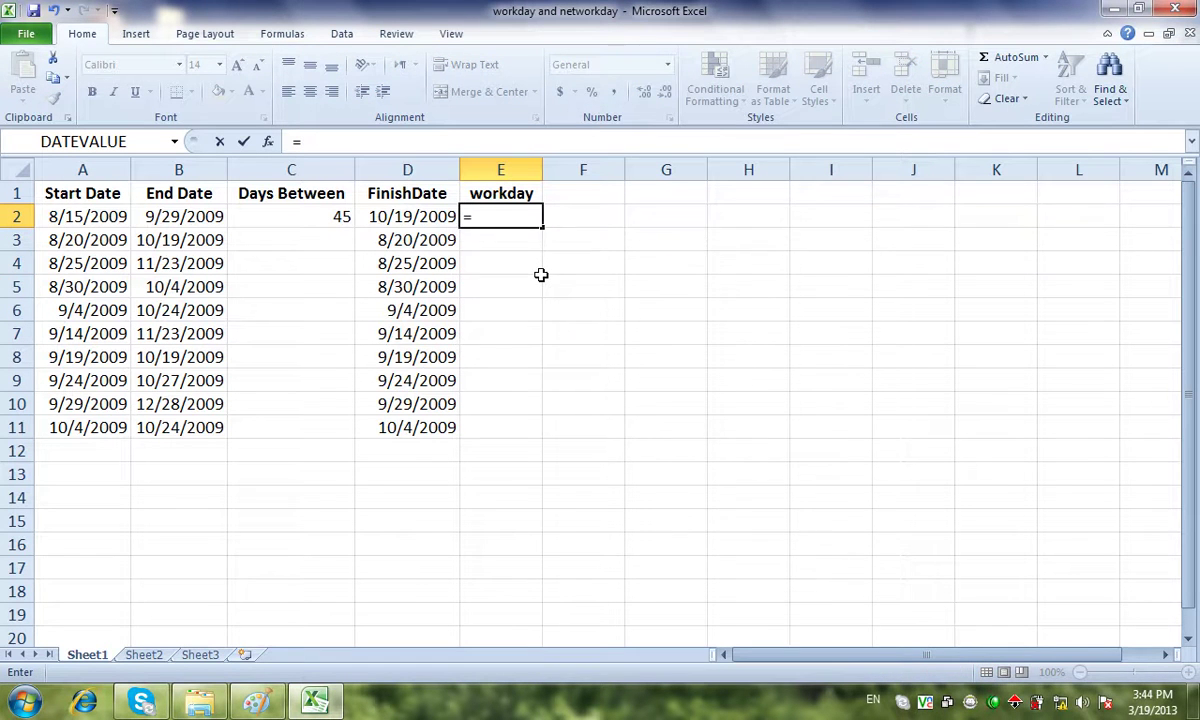
{"action": "type", "text": "netw"}
{"action": "key", "text": "Tab"}
{"action": "left_click", "coordinate": [123, 227]}
{"action": "type", "text": ","}
{"action": "left_click", "coordinate": [178, 222]}
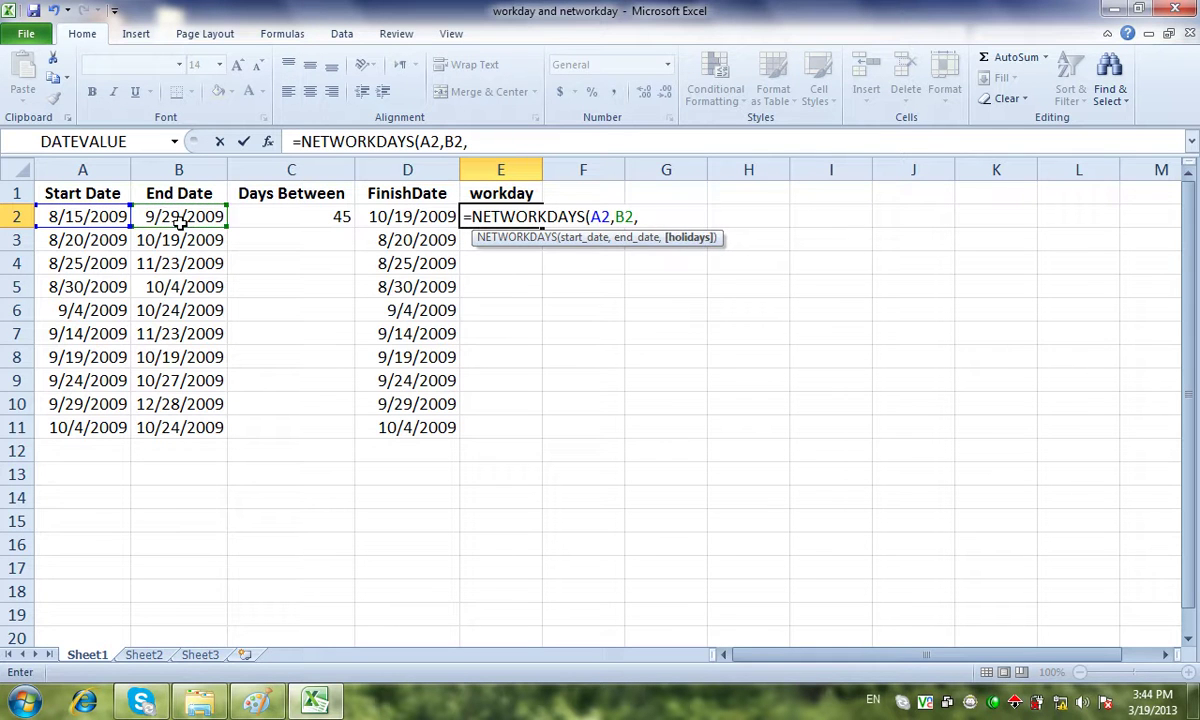
{"action": "key", "text": "F3"}
{"action": "left_click", "coordinate": [845, 318]}
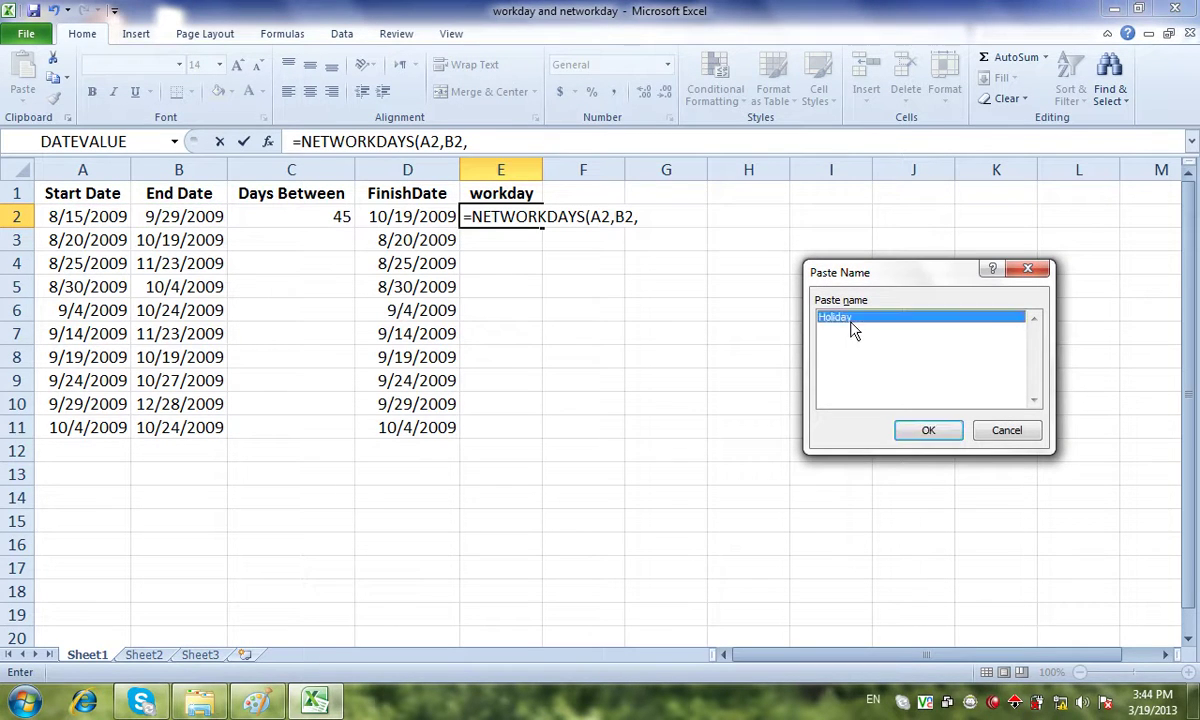
{"action": "left_click", "coordinate": [925, 430]}
{"action": "type", "text": ")"}
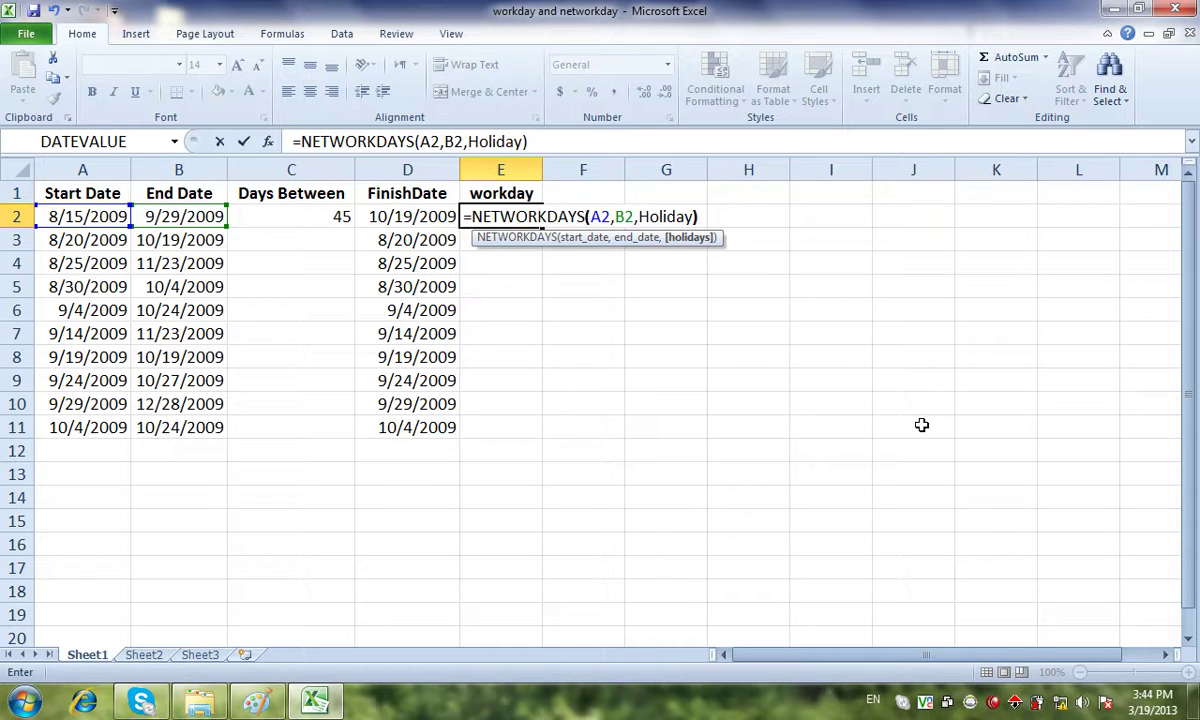
{"action": "key", "text": "Return"}
- Fill the workday formula from E2 down to E11 and the Days Between formula from C2 down to C11
{"action": "left_click", "coordinate": [519, 216]}
{"action": "left_click_drag", "start_coordinate": [541, 227], "coordinate": [547, 445]}
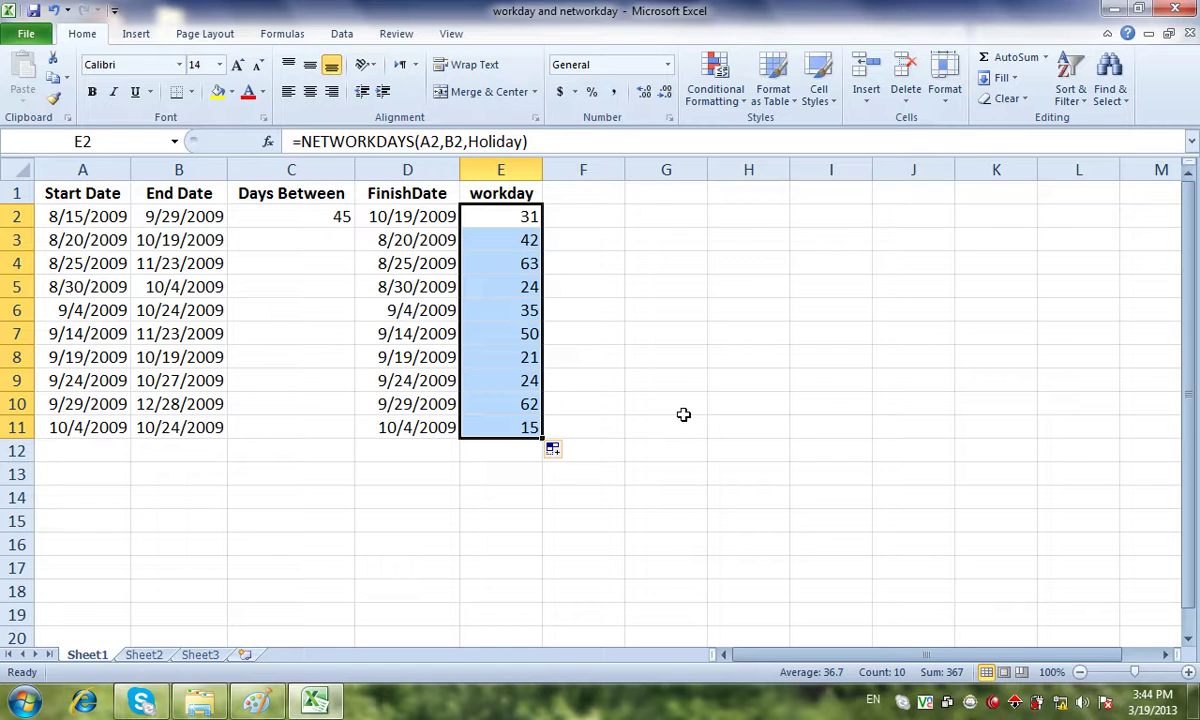
{"action": "left_click", "coordinate": [318, 216]}
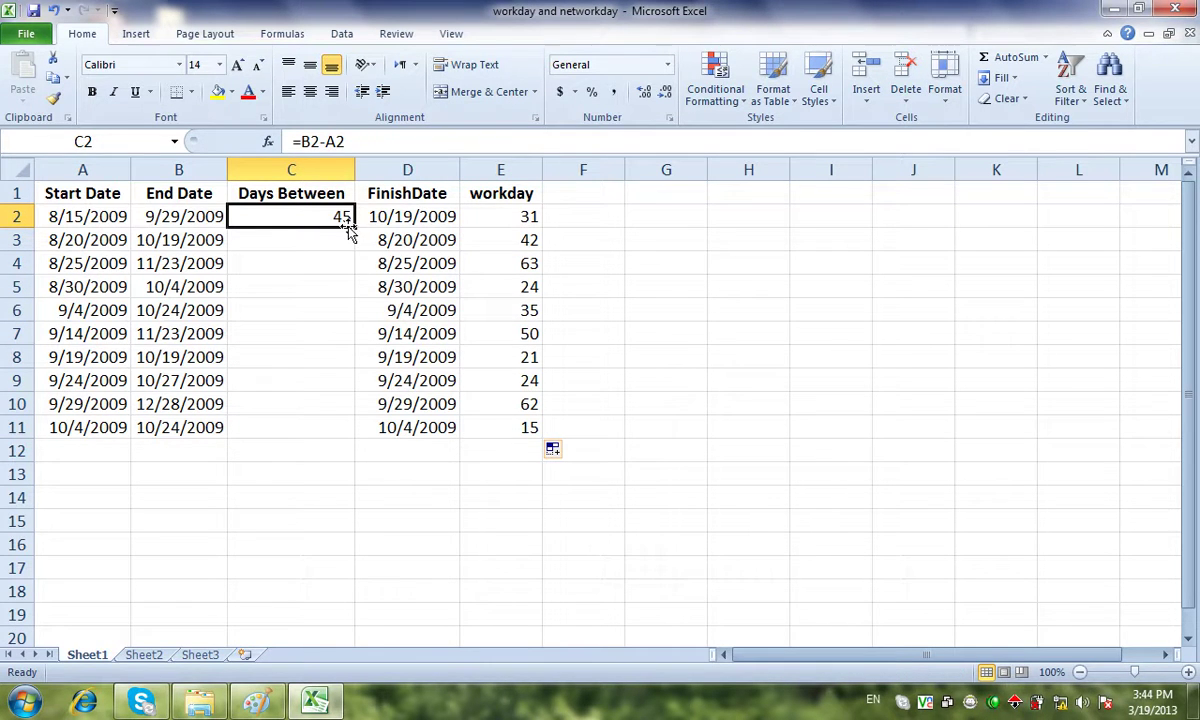
{"action": "left_click_drag", "start_coordinate": [353, 228], "coordinate": [352, 432]}
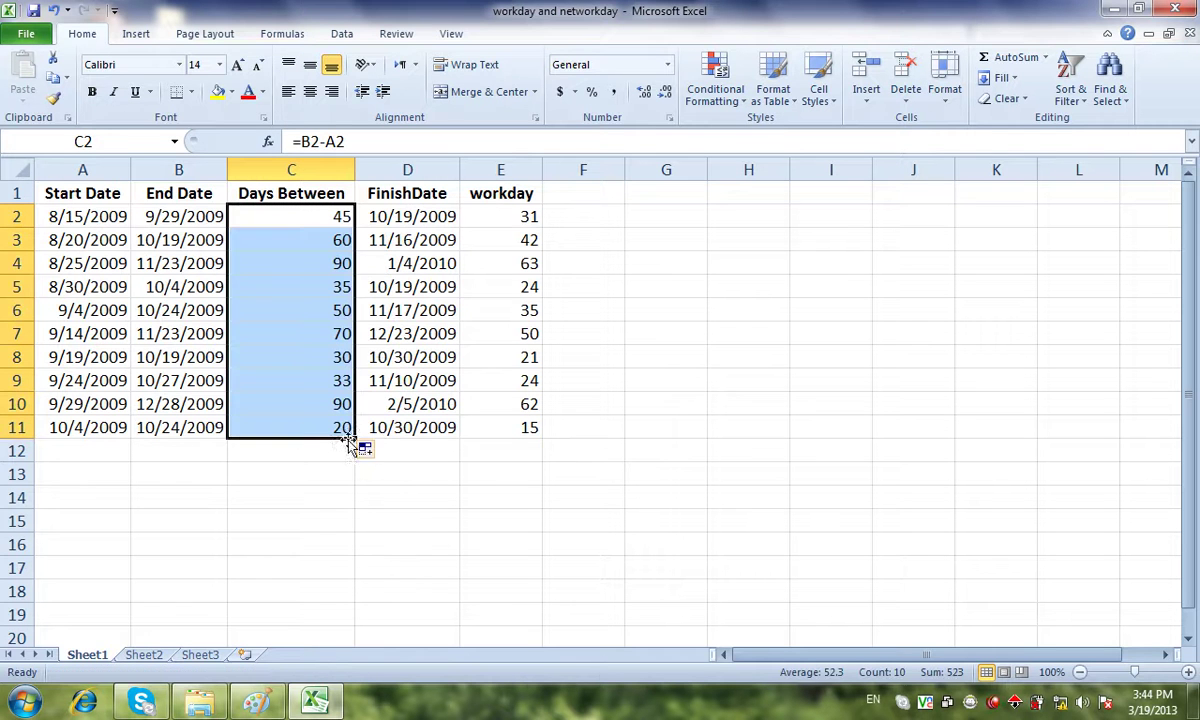
{"action": "left_click", "coordinate": [534, 258]}
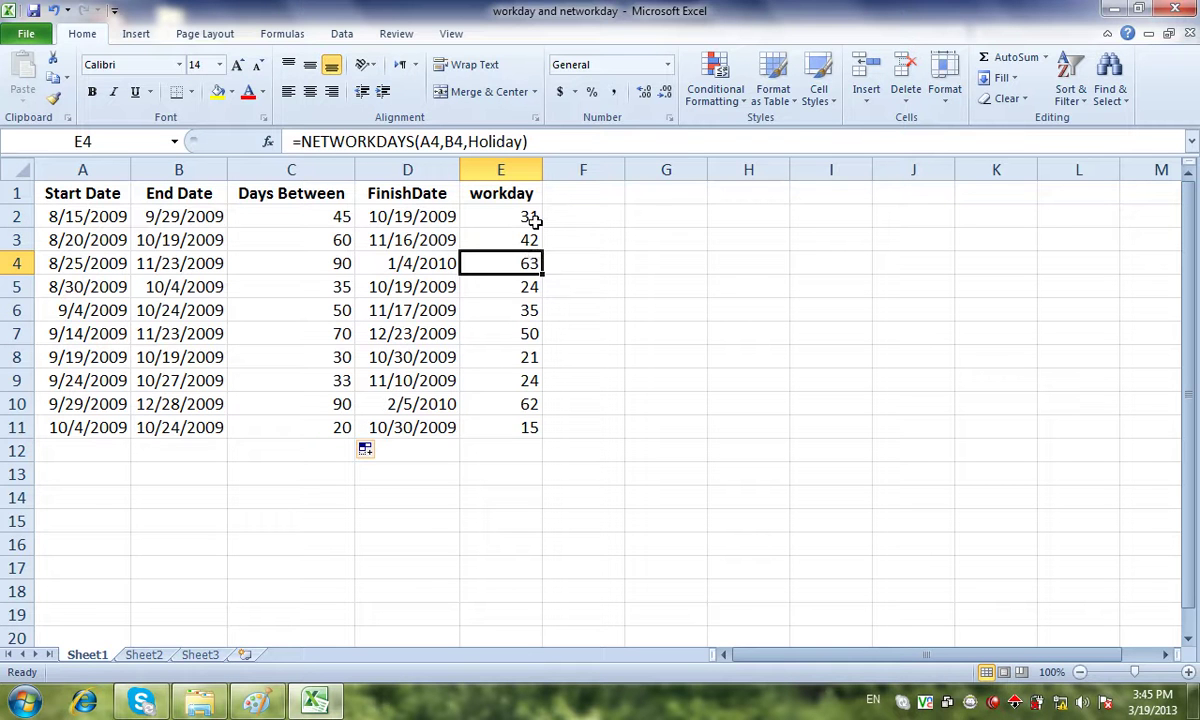
{"action": "left_click", "coordinate": [534, 218]}
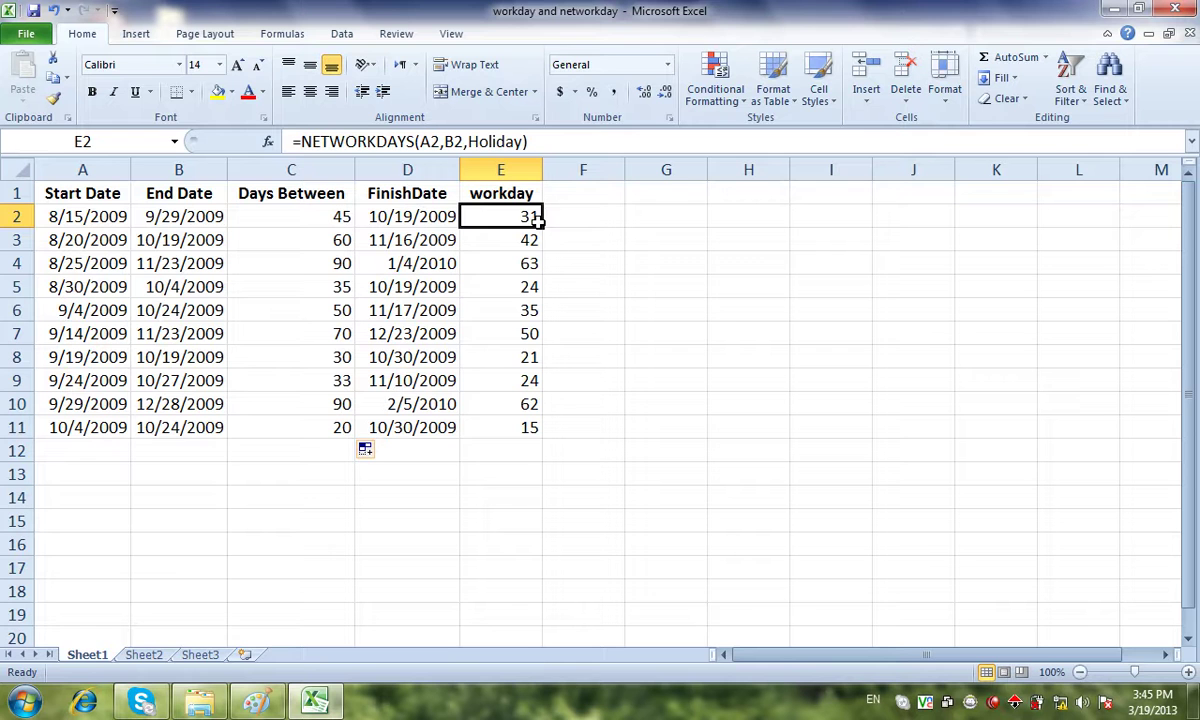
- Replace the formula in E2 with =NETWORKDAYS(A2,D2,Holiday) using the pasted holiday name, and fill it down to E11
{"action": "key", "text": "Delete"}
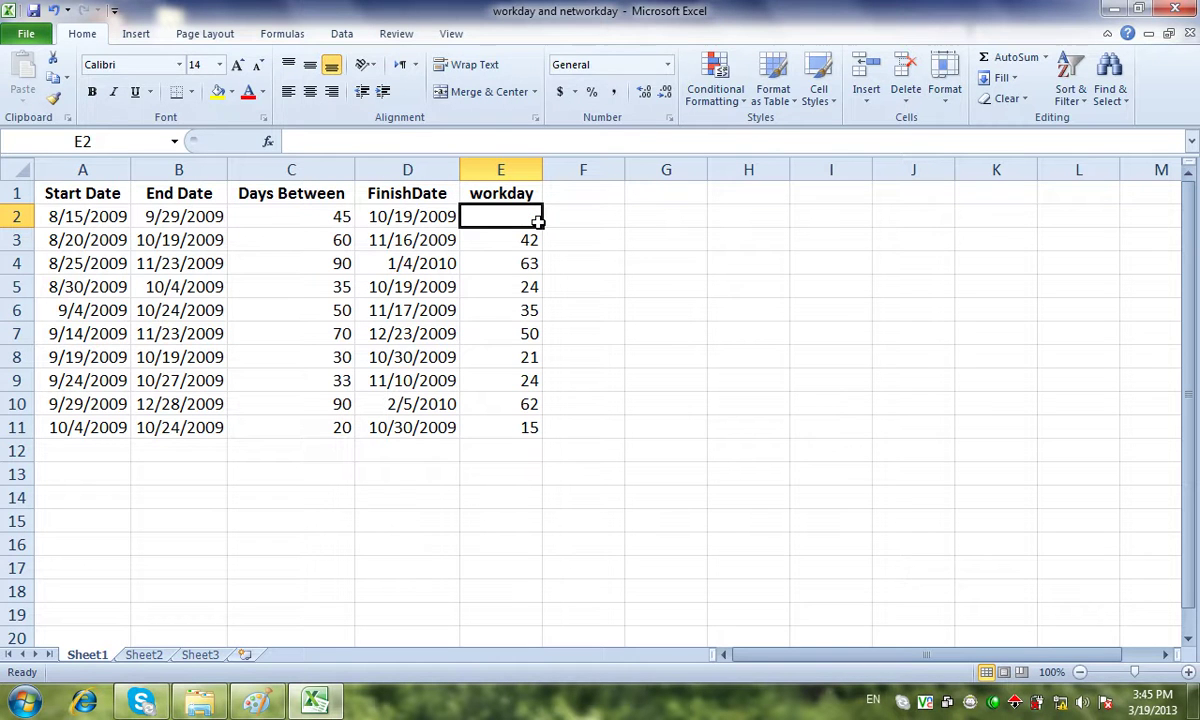
{"action": "type", "text": "=n"}
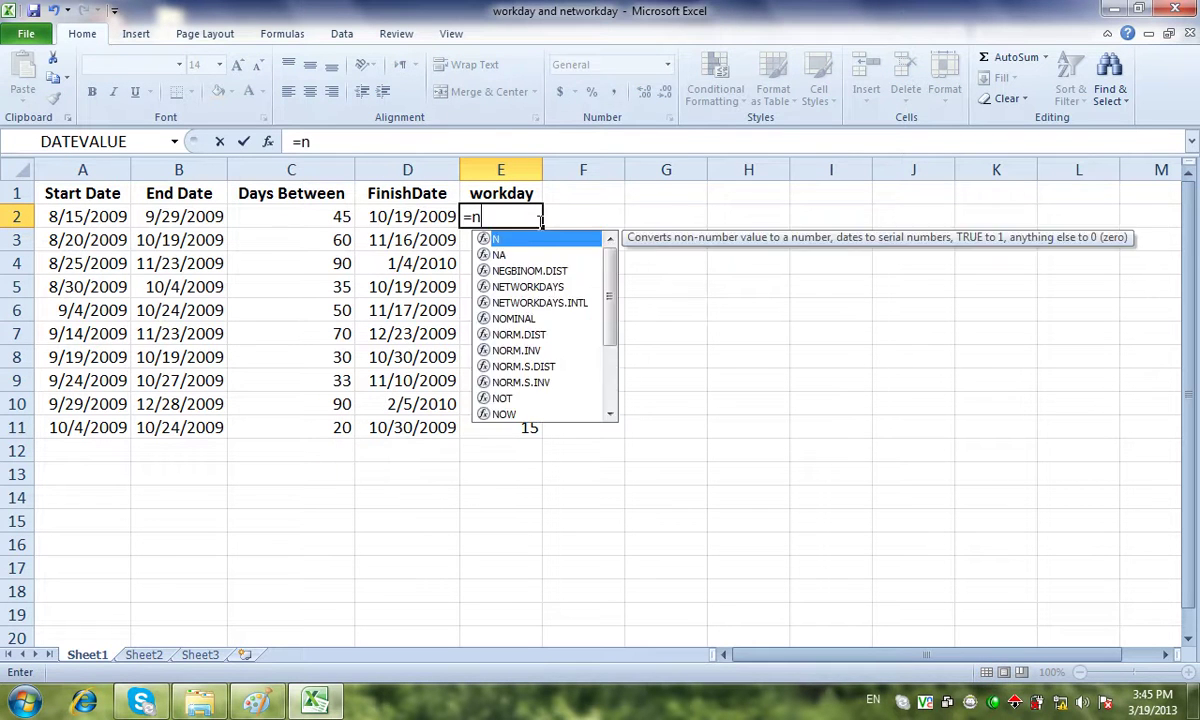
{"action": "type", "text": "et"}
{"action": "key", "text": "Tab"}
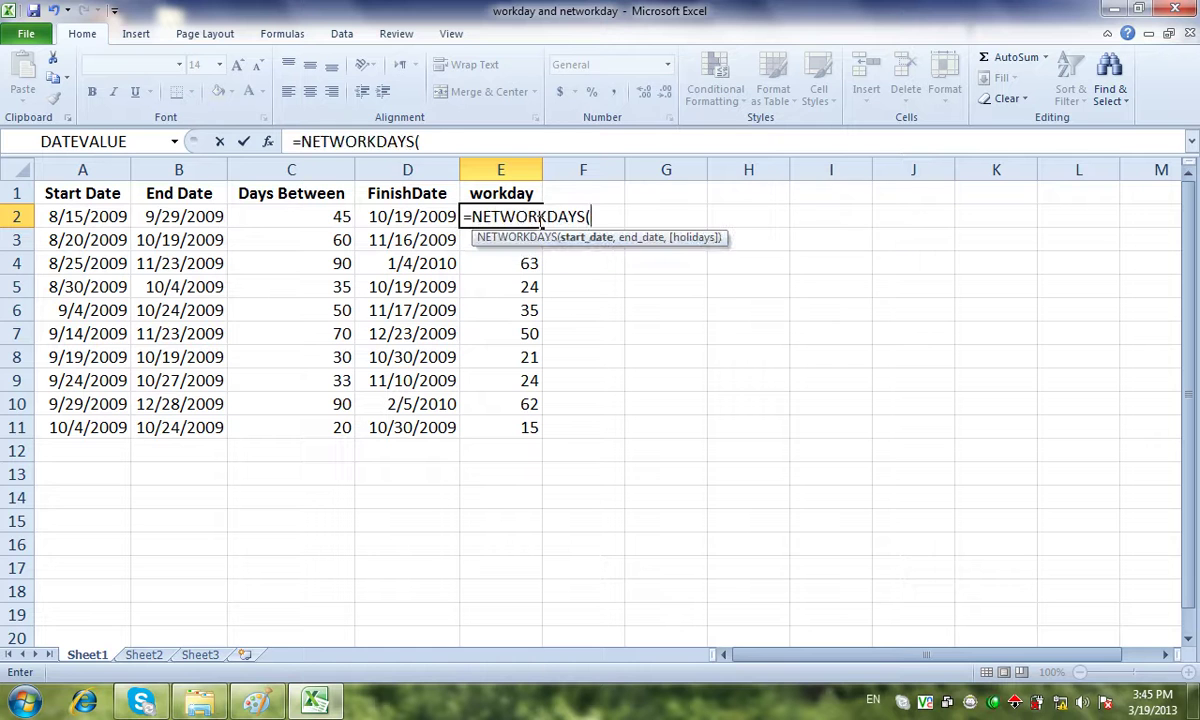
{"action": "left_click", "coordinate": [115, 220]}
{"action": "type", "text": ","}
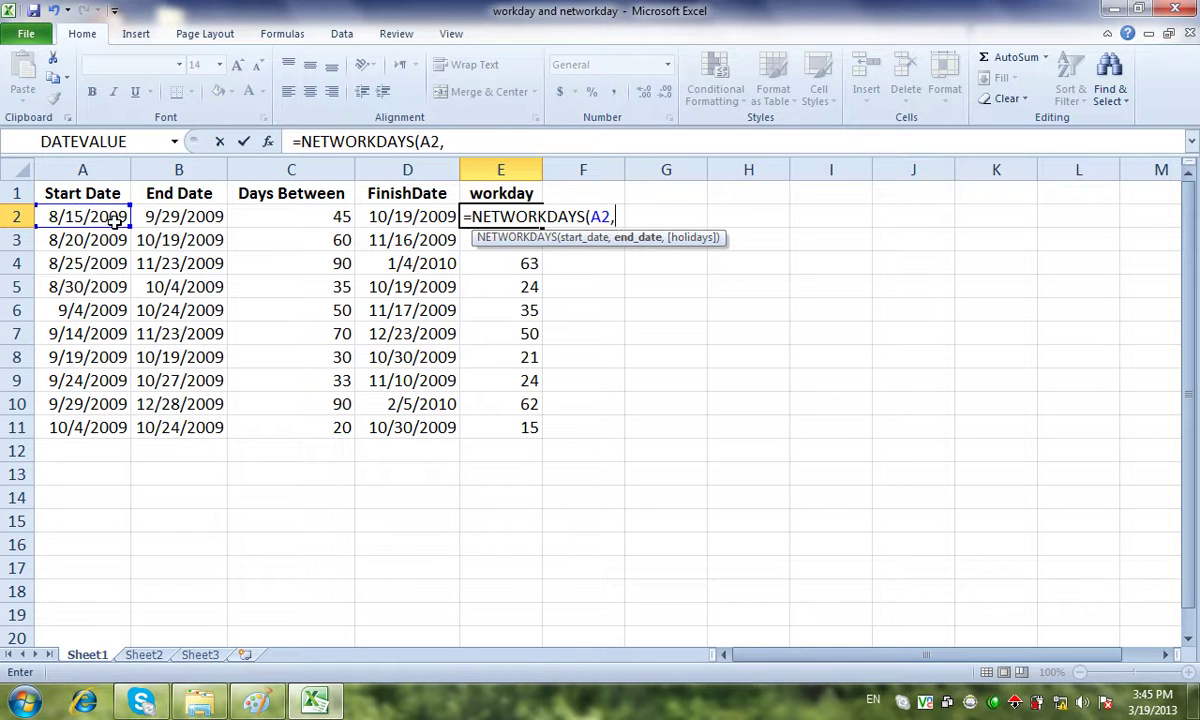
{"action": "left_click", "coordinate": [380, 222]}
{"action": "type", "text": ","}
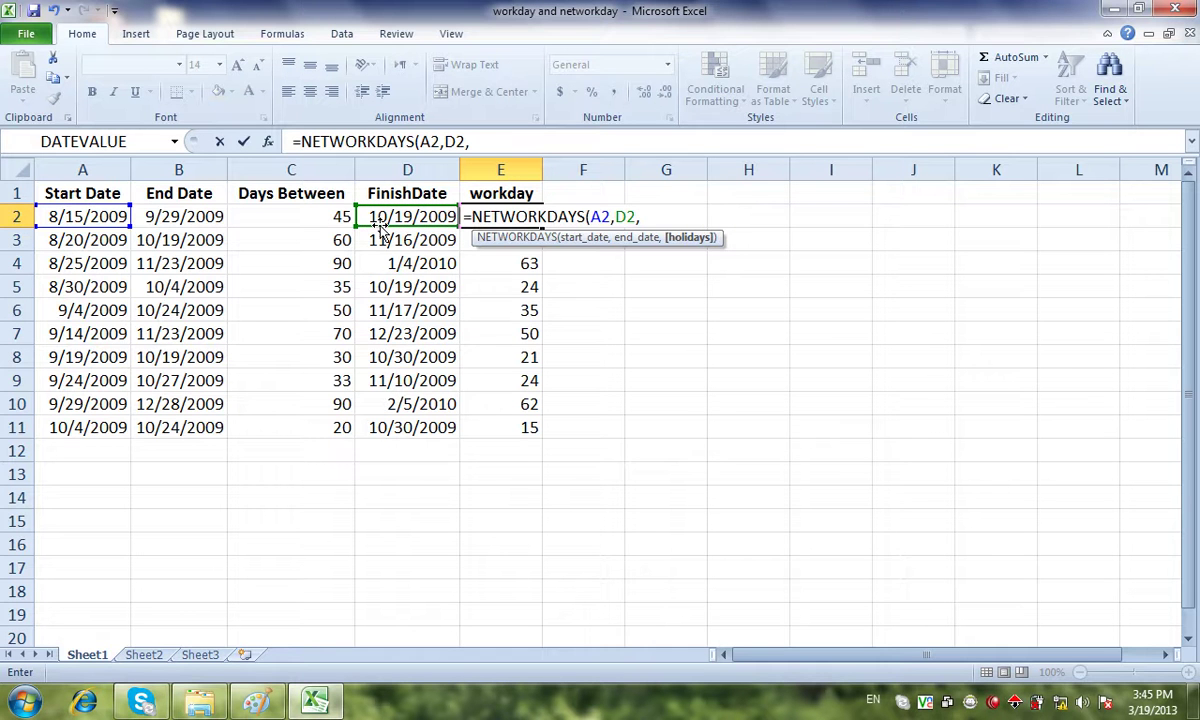
{"action": "key", "text": "F3"}
{"action": "left_click", "coordinate": [880, 318]}
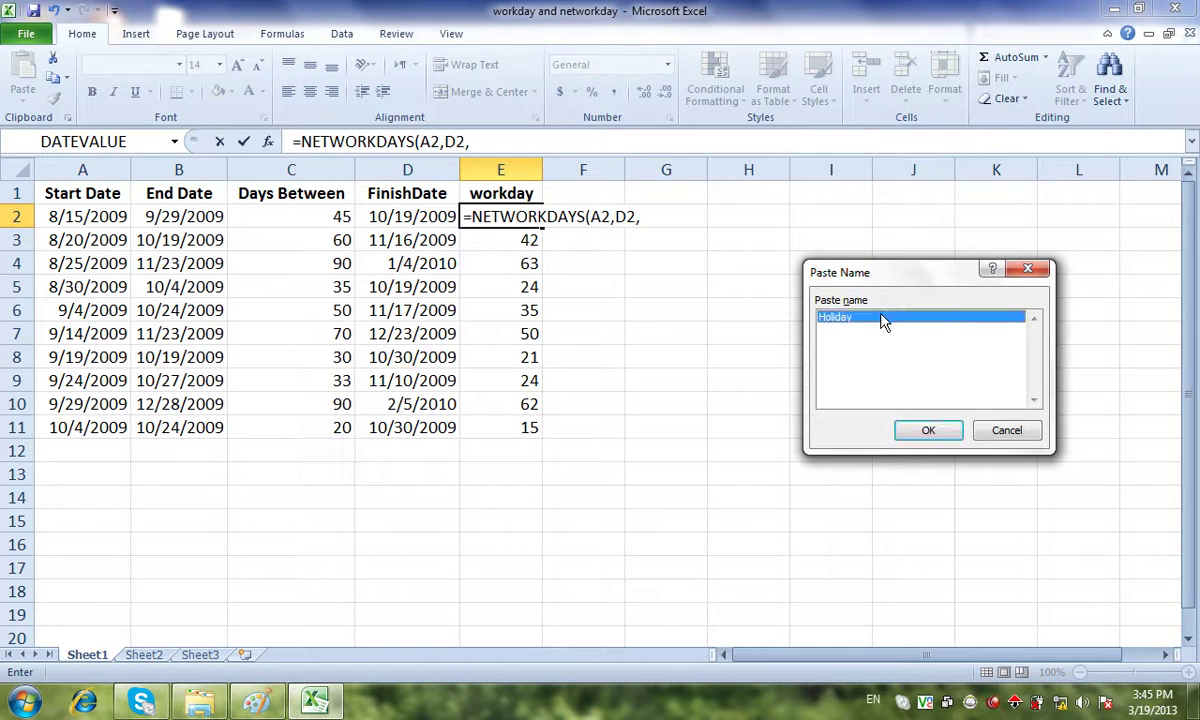
{"action": "left_click", "coordinate": [906, 425]}
{"action": "type", "text": ")"}
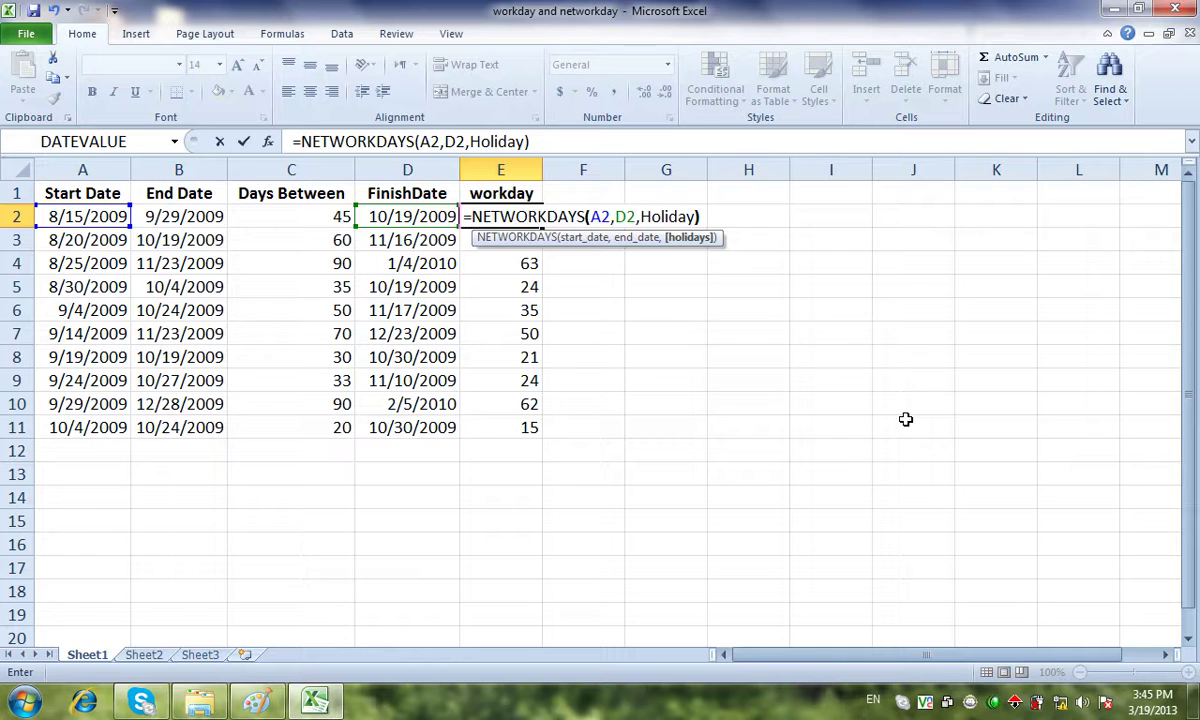
{"action": "key", "text": "Return"}
{"action": "left_click", "coordinate": [541, 216]}
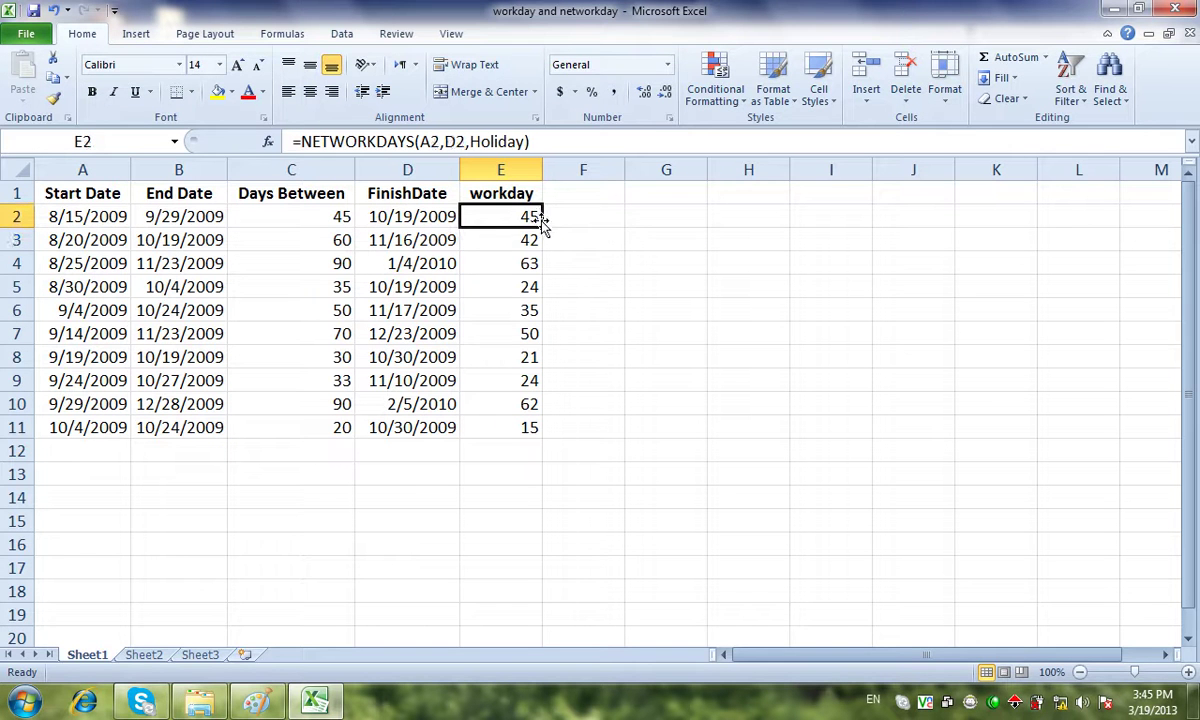
{"action": "left_click_drag", "start_coordinate": [542, 228], "coordinate": [555, 430]}
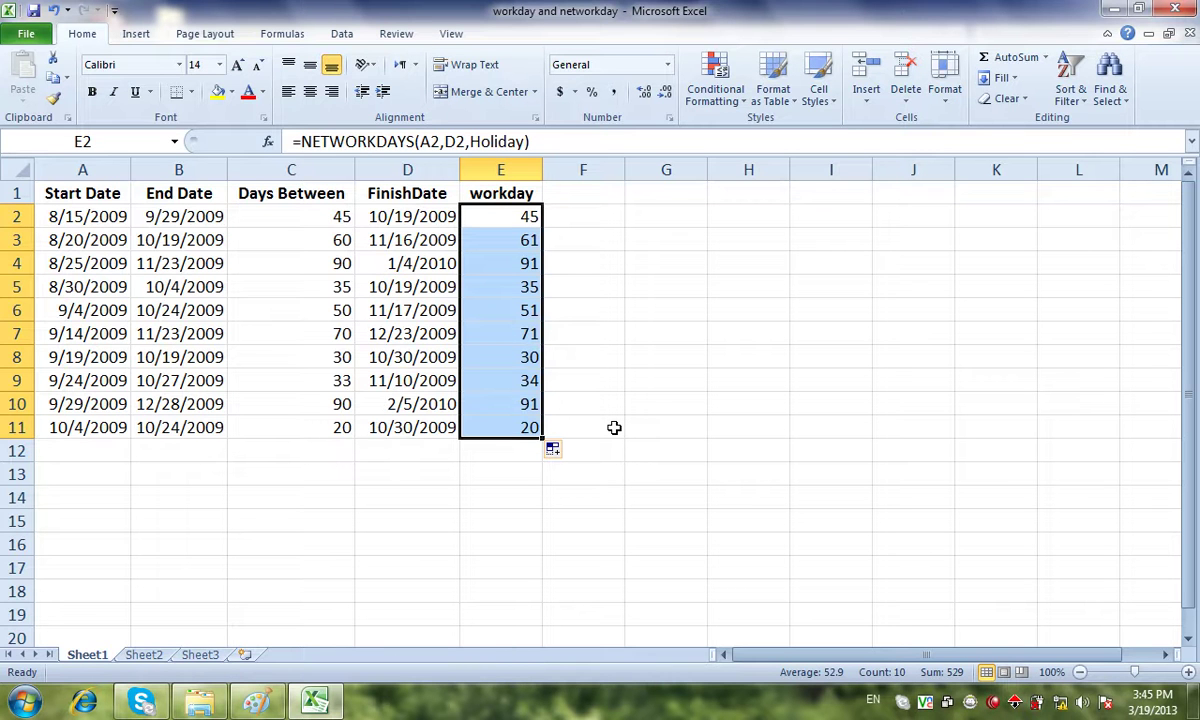
- Compare the Days Between, FinishDate and workday values and formulas across rows 2 to 11
{"action": "left_click", "coordinate": [338, 309]}
{"action": "left_click", "coordinate": [485, 308]}
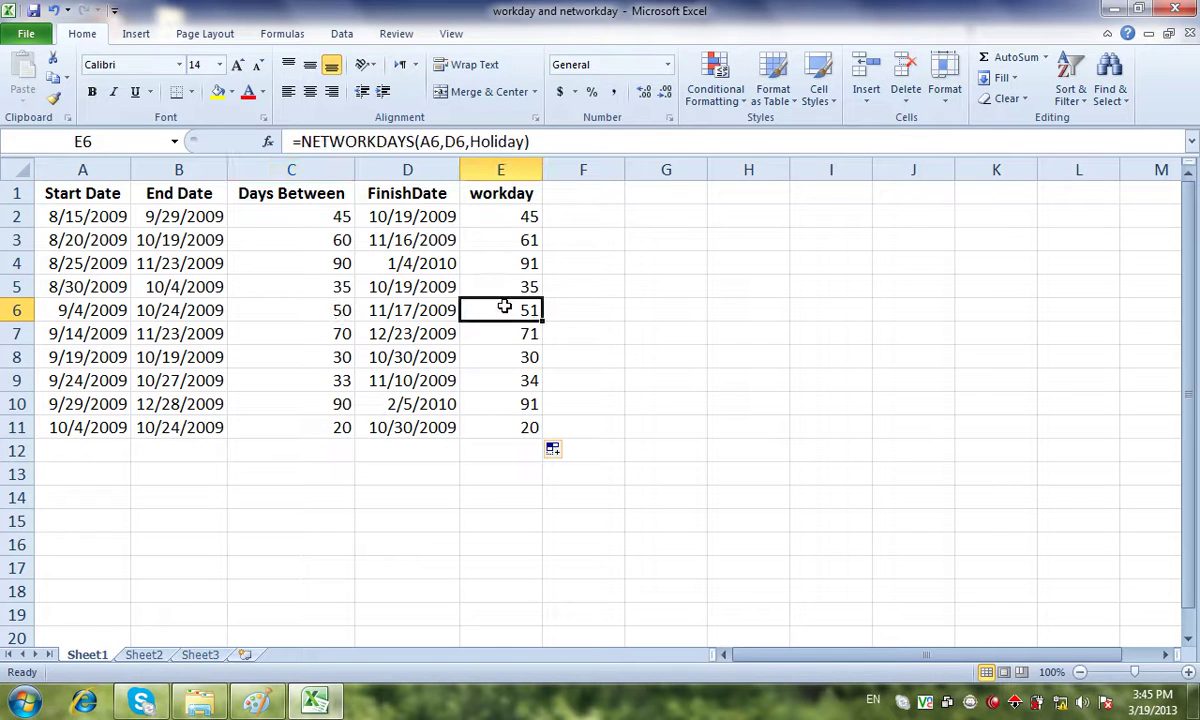
{"action": "left_click", "coordinate": [340, 333]}
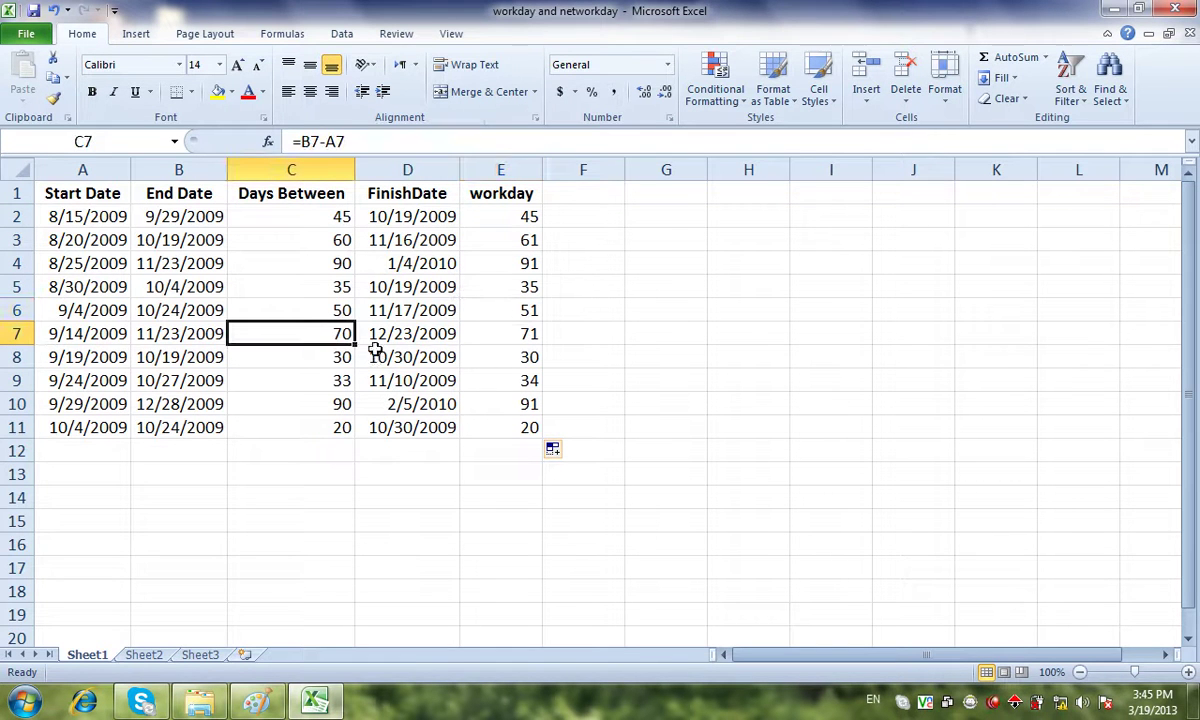
{"action": "left_click", "coordinate": [500, 380]}
{"action": "left_click", "coordinate": [360, 405]}
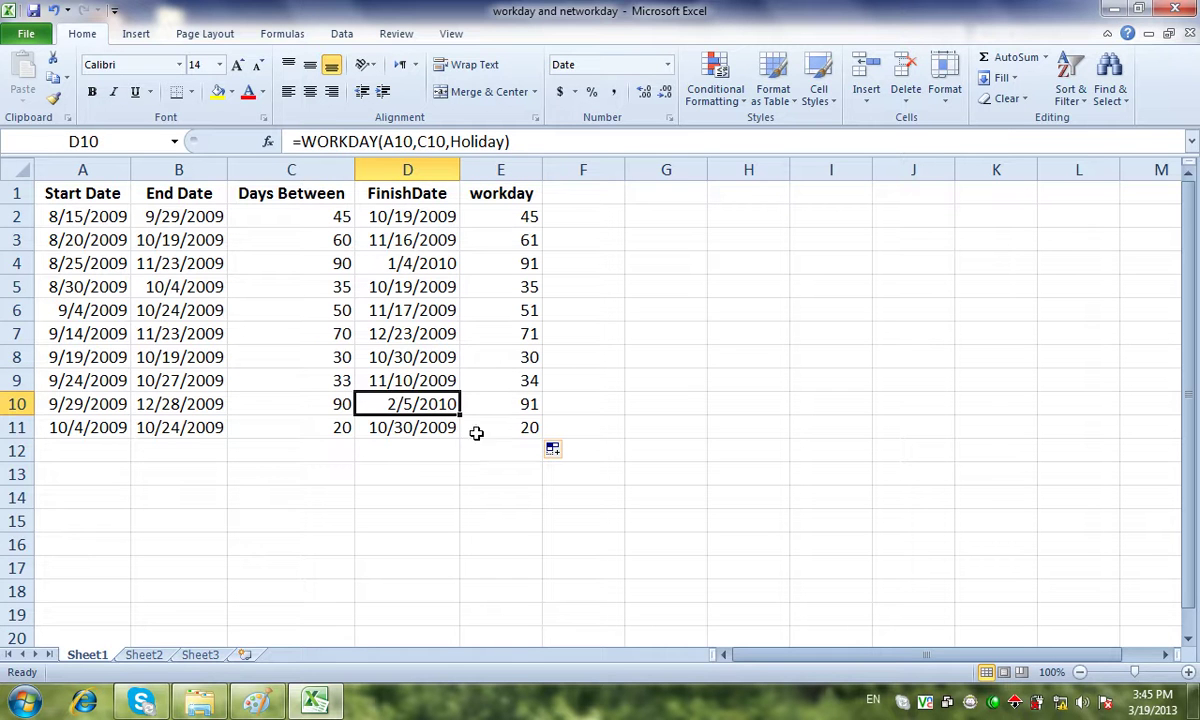
{"action": "left_click", "coordinate": [499, 430]}
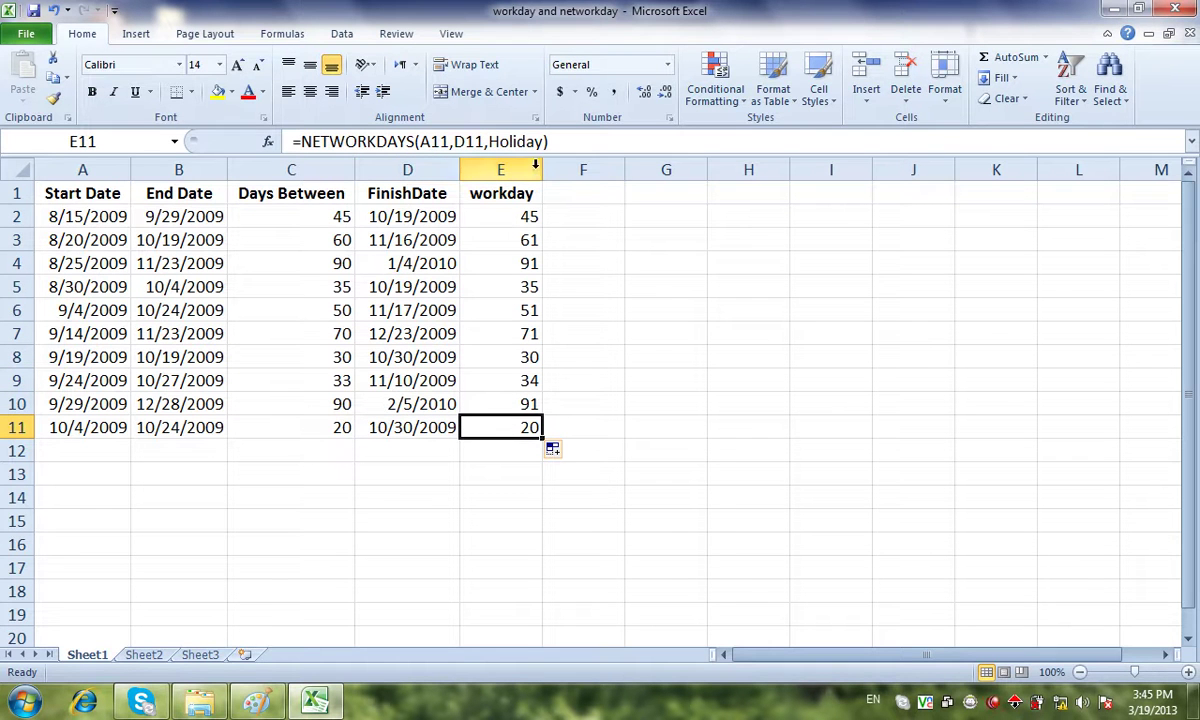
{"action": "left_click", "coordinate": [520, 224]}
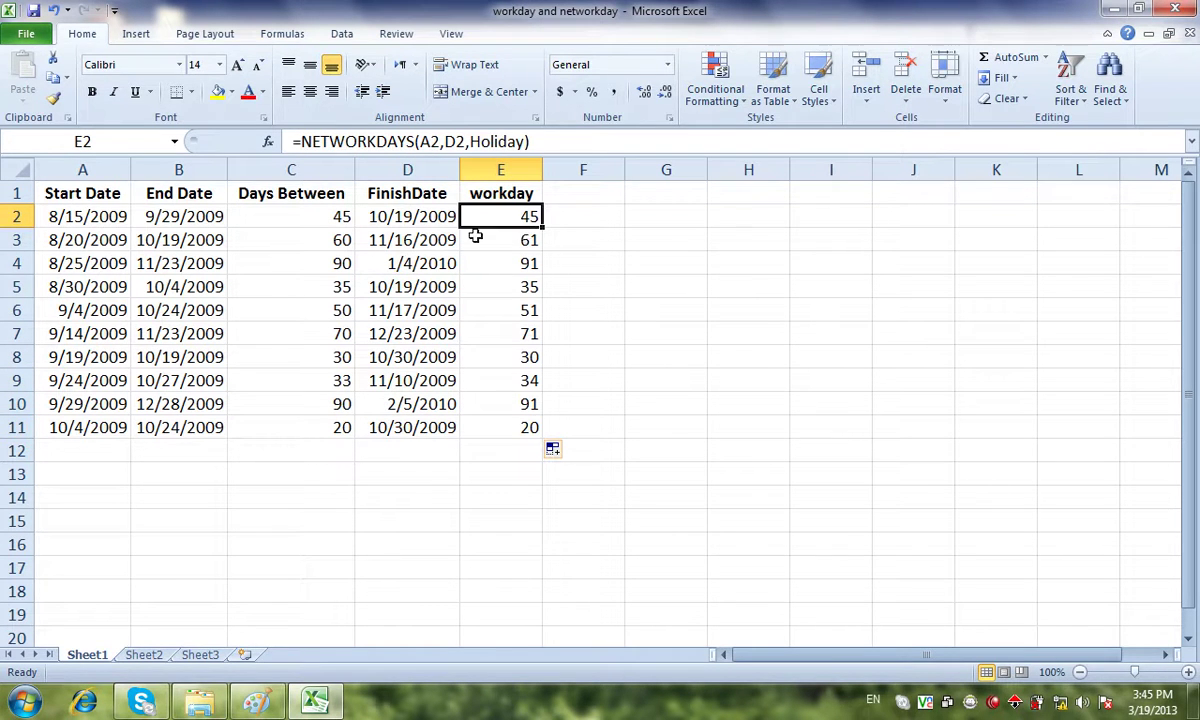
{"action": "left_click", "coordinate": [333, 237]}
{"action": "left_click", "coordinate": [428, 310]}
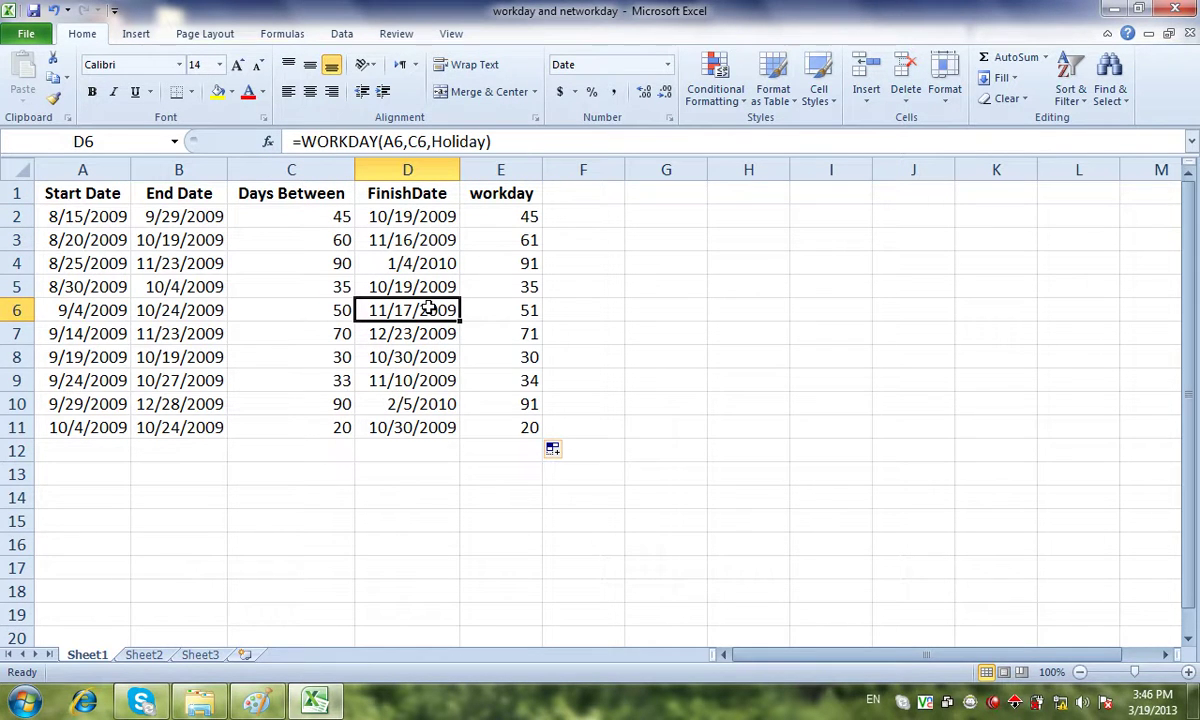
{"action": "left_click", "coordinate": [549, 309]}
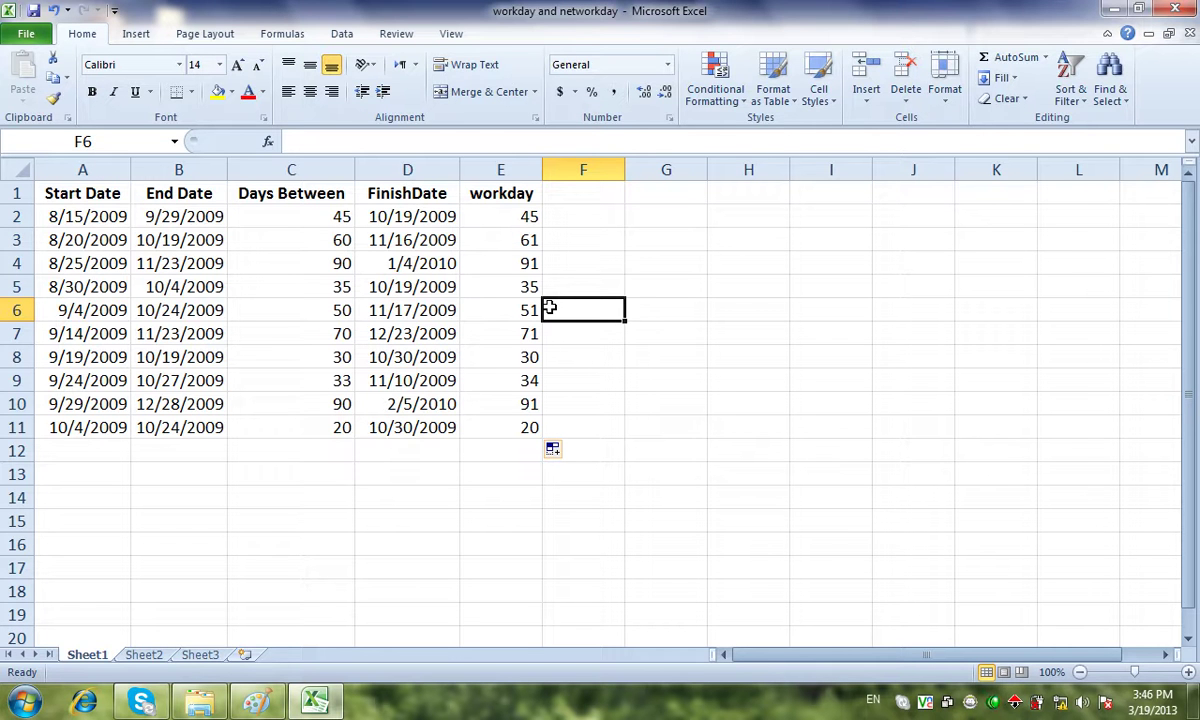
{"action": "left_click", "coordinate": [295, 34]}
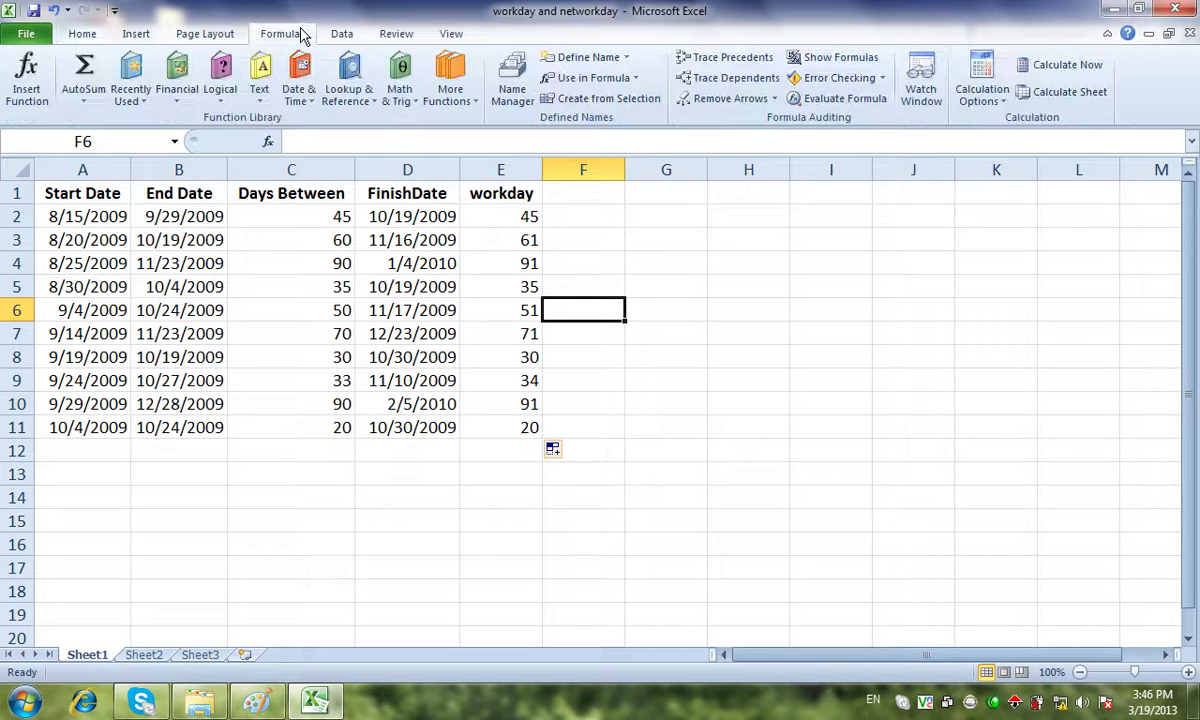
{"action": "left_click", "coordinate": [300, 100]}
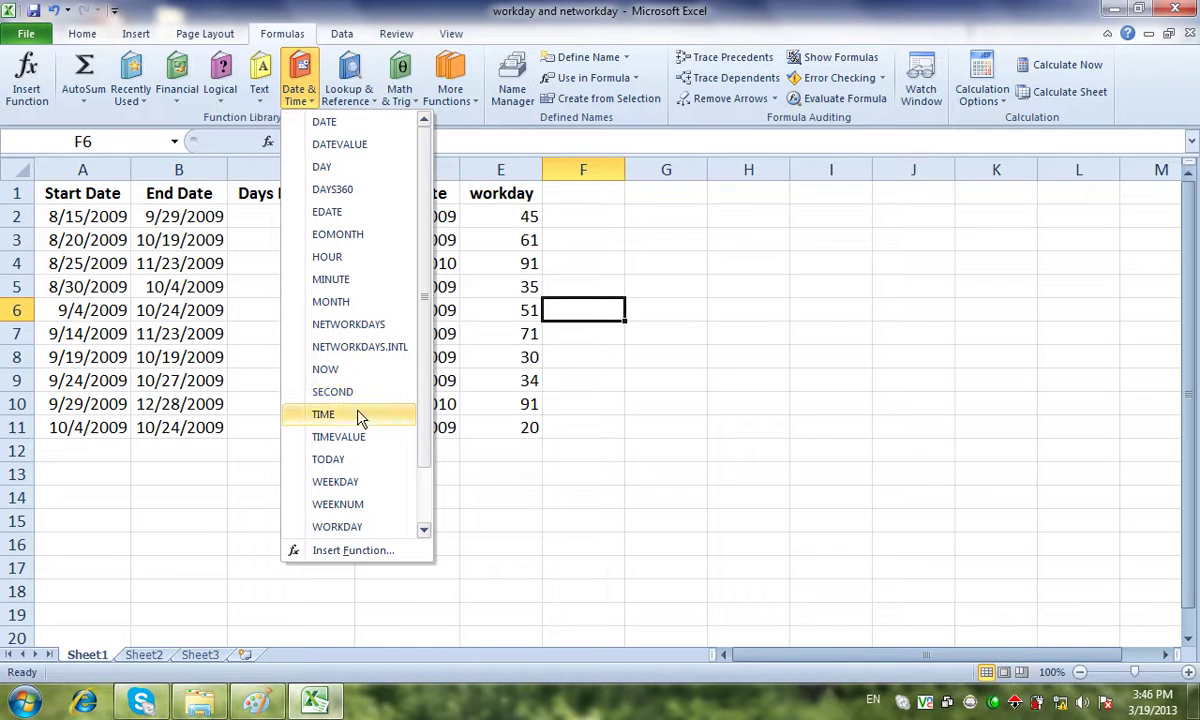
{"action": "left_click", "coordinate": [703, 386]}
- Enter =DATEVALUE("1/1/2013") in cell G9 to convert the text date to a serial number
{"action": "left_click", "coordinate": [701, 378]}
{"action": "type", "text": "=datev"}
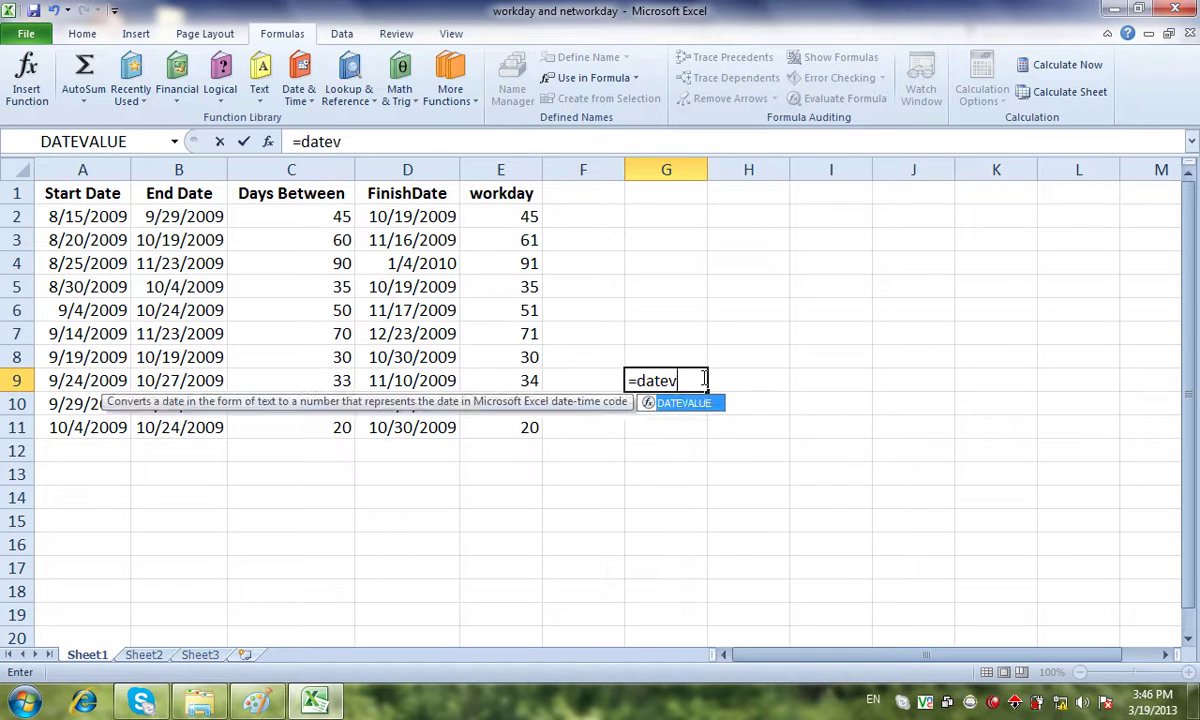
{"action": "key", "text": "Tab"}
{"action": "type", "text": "\""}
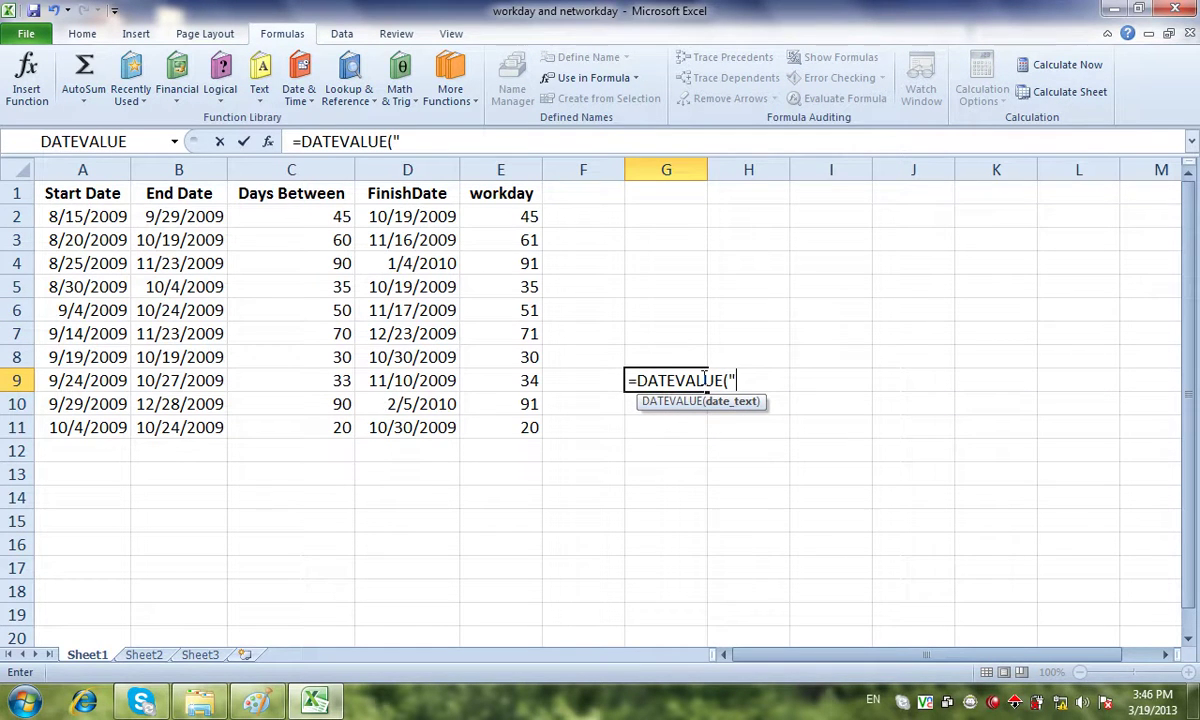
{"action": "type", "text": "1/1/201"}
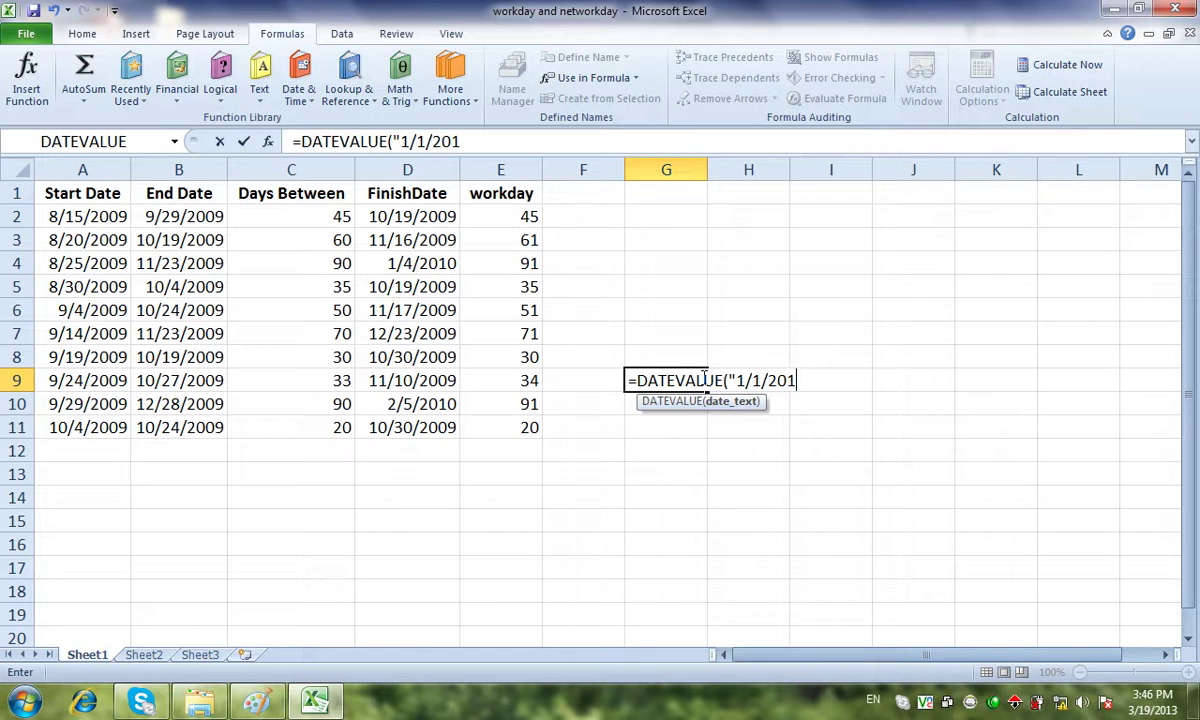
{"action": "type", "text": "3\")"}
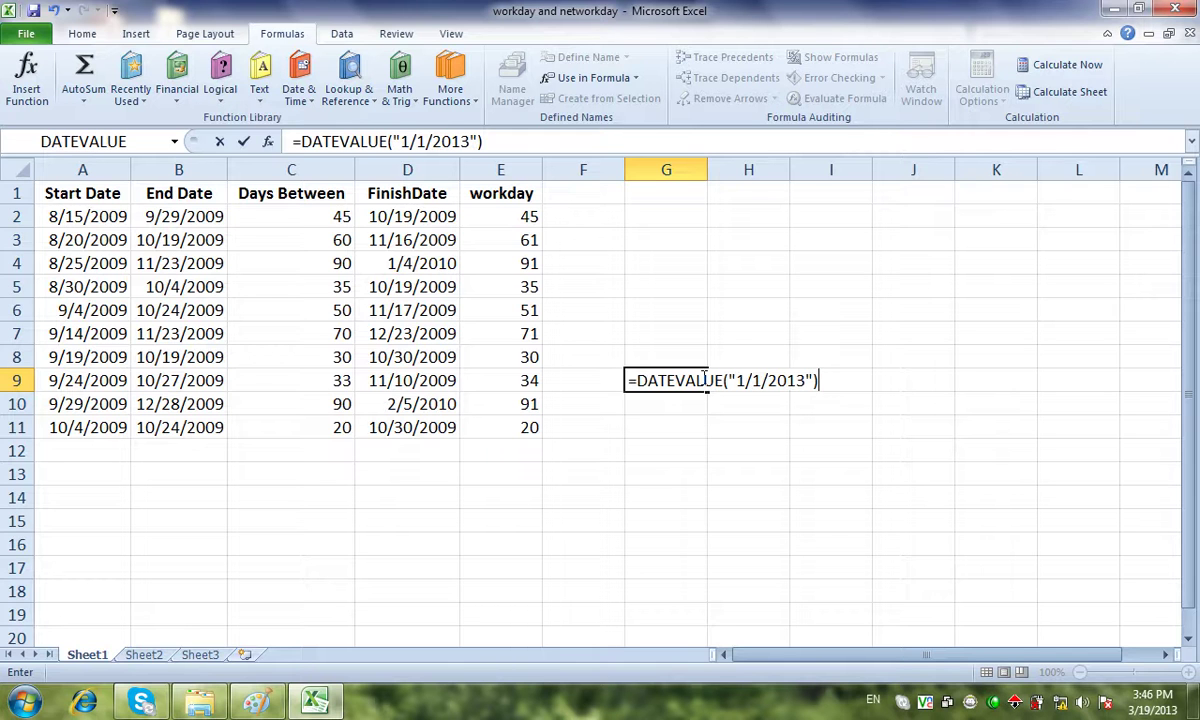
{"action": "key", "text": "Return"}
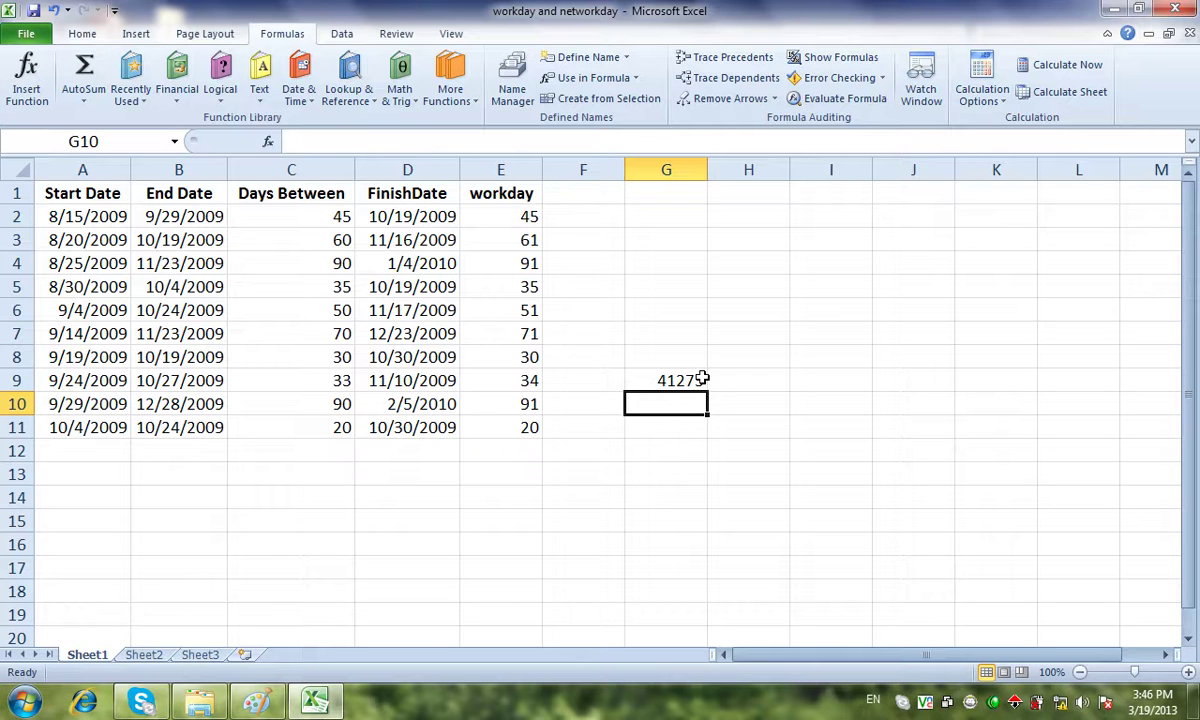
{"action": "left_click", "coordinate": [703, 380]}
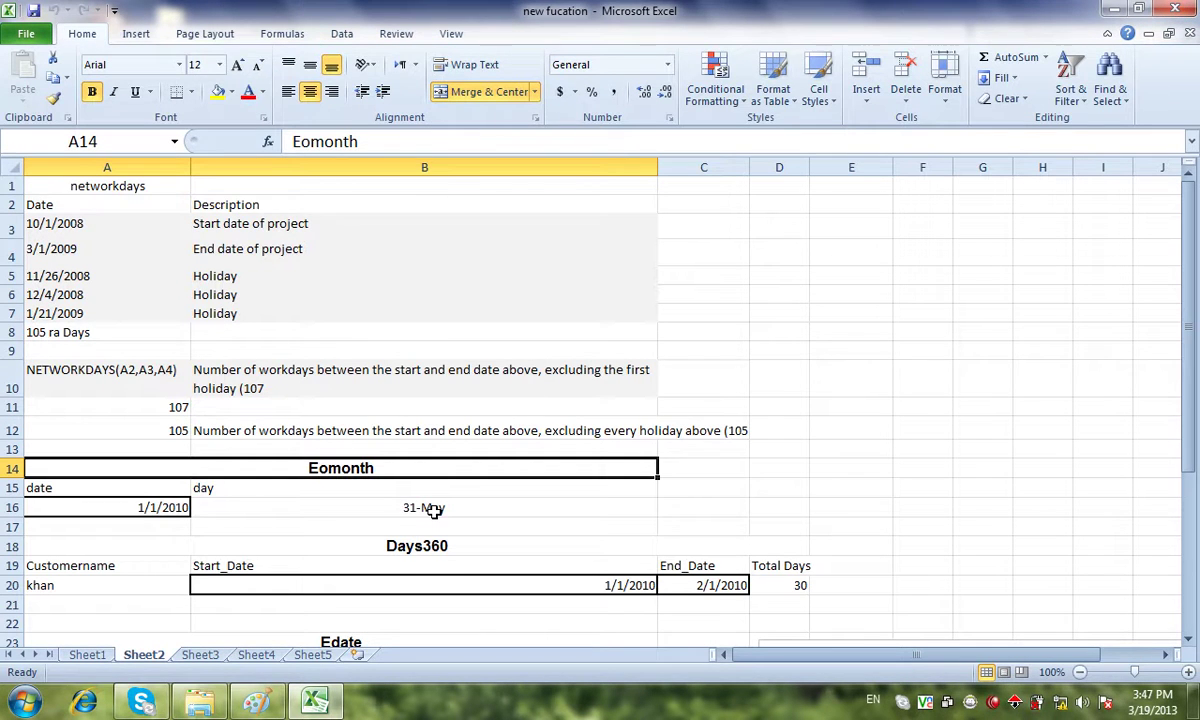
- Replace the formula in B16 of the Eomonth example with =EOMONTH(A16,3) in the new fucation workbook
{"action": "left_click", "coordinate": [432, 510]}
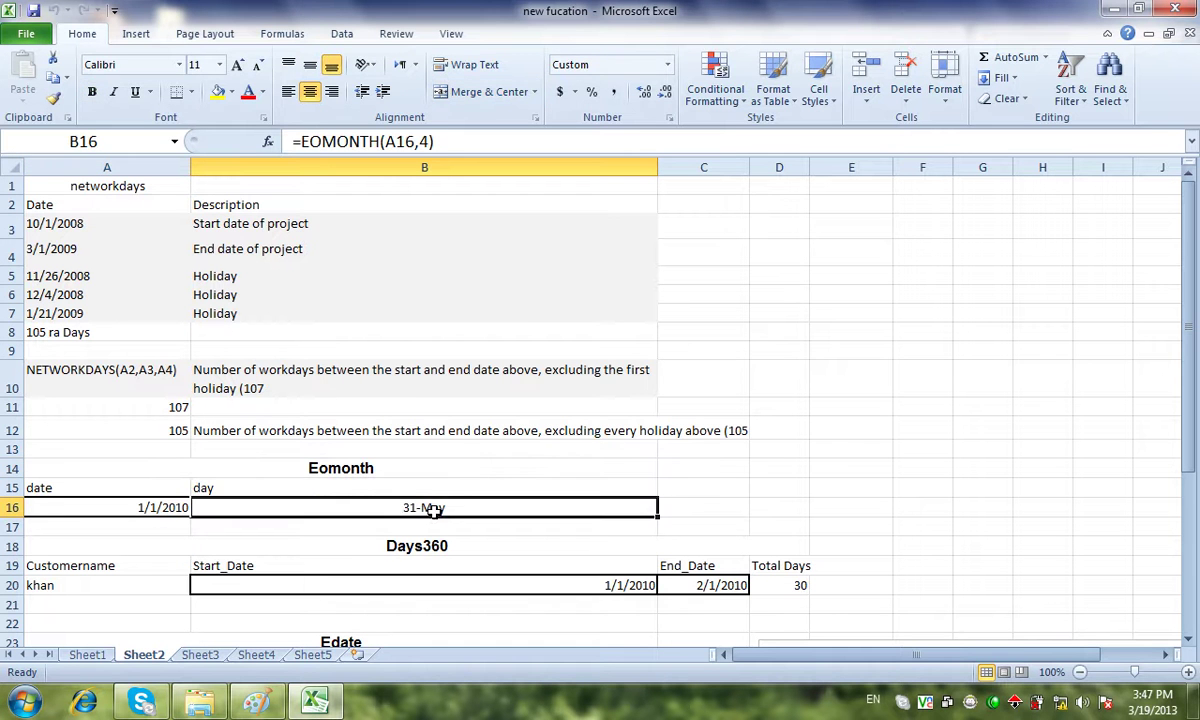
{"action": "left_click", "coordinate": [313, 467]}
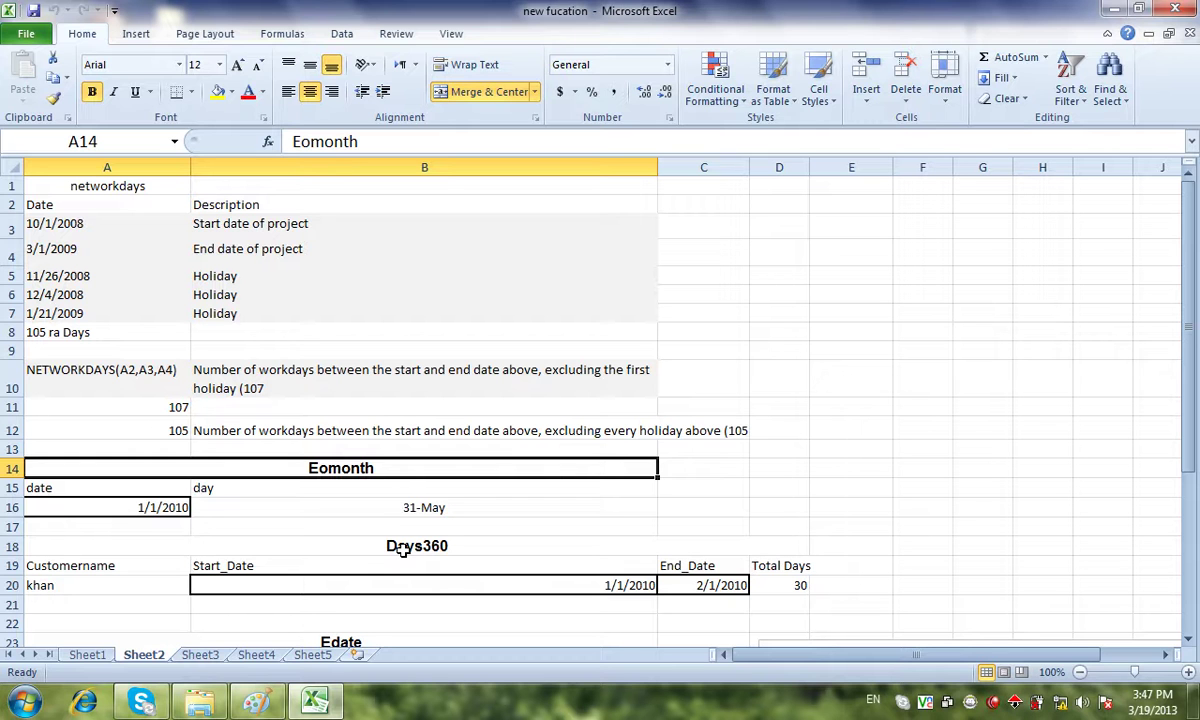
{"action": "left_click", "coordinate": [440, 509]}
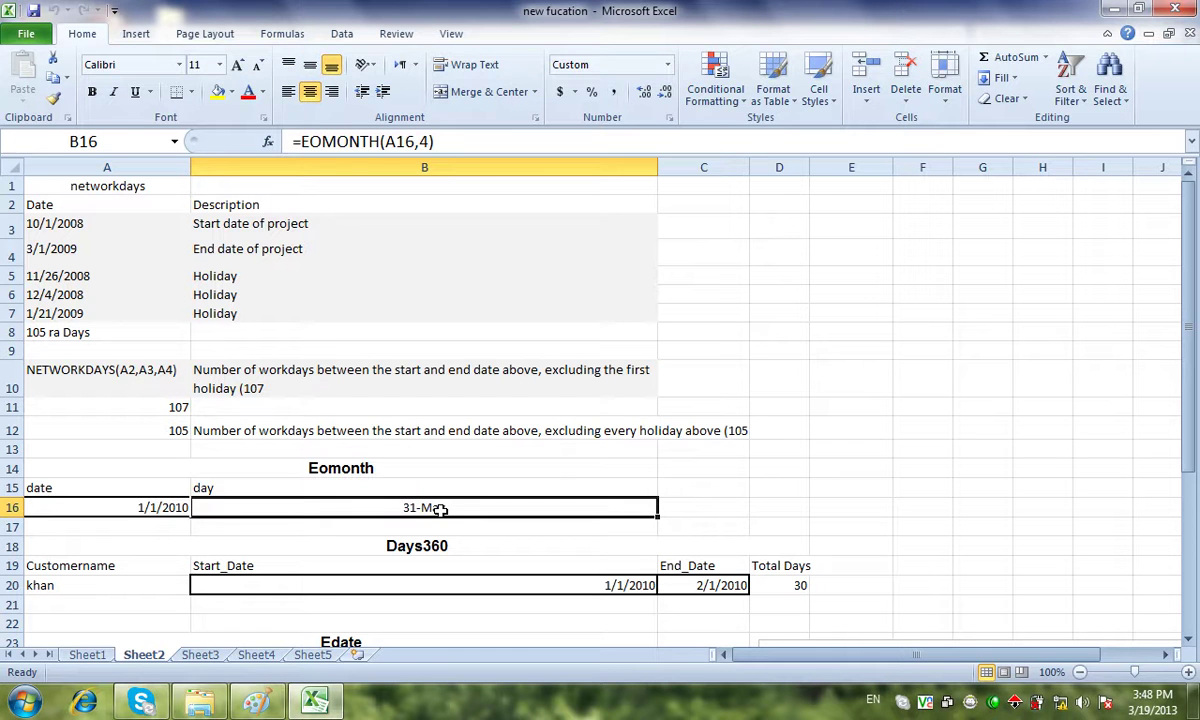
{"action": "key", "text": "Delete"}
{"action": "type", "text": "=e"}
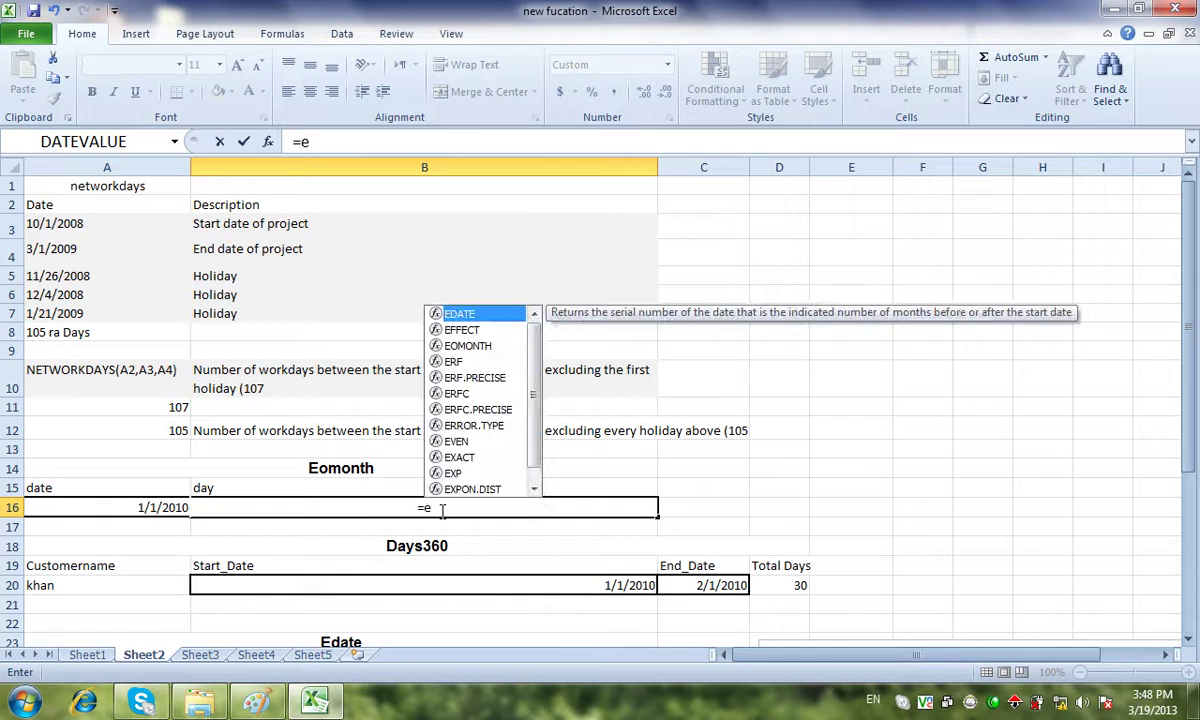
{"action": "type", "text": "o"}
{"action": "key", "text": "Tab"}
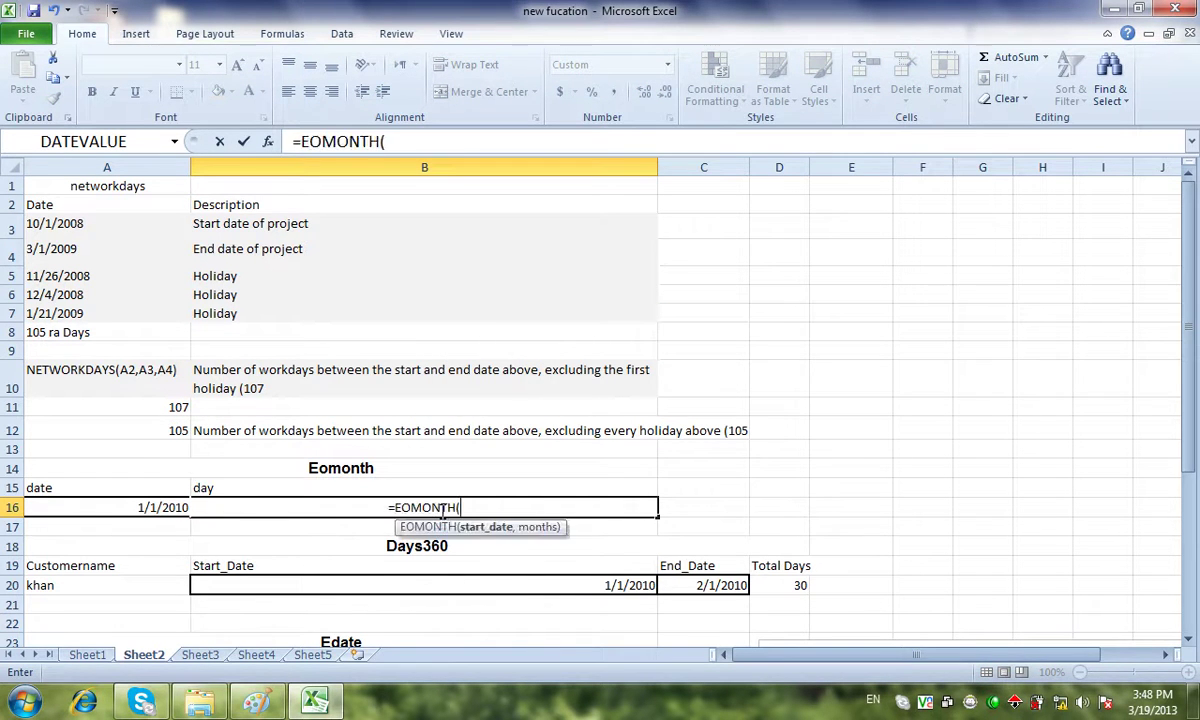
{"action": "left_click", "coordinate": [152, 507]}
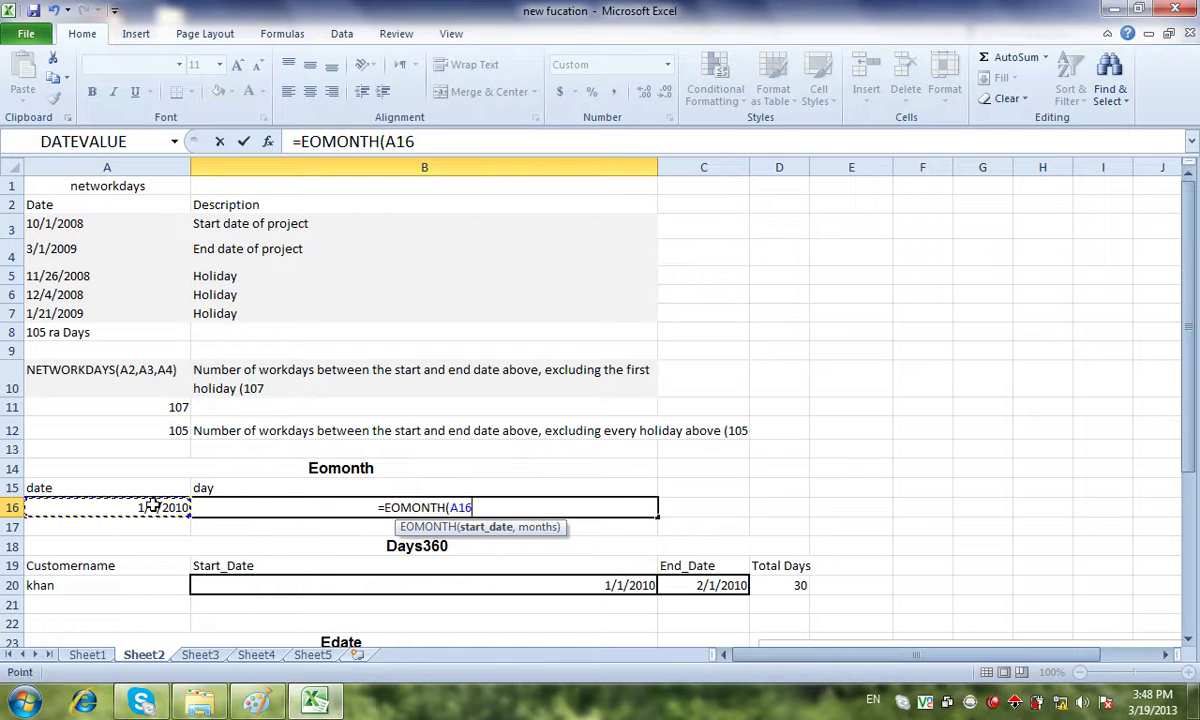
{"action": "type", "text": ","}
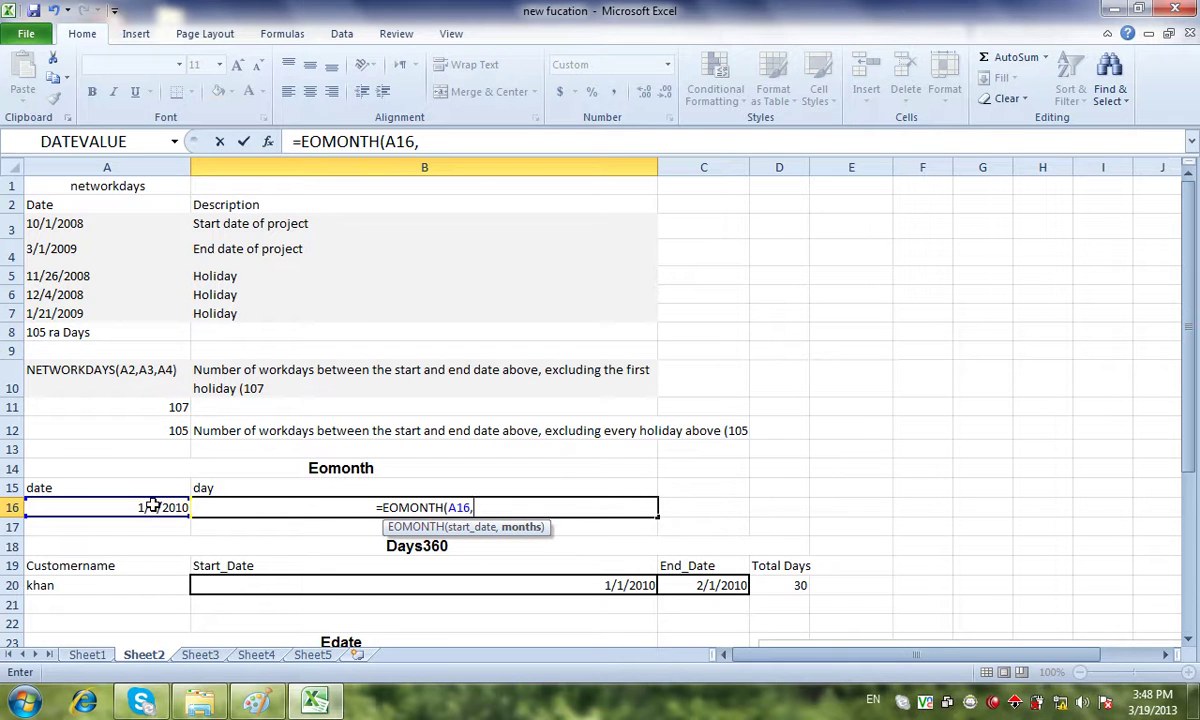
{"action": "type", "text": "3)"}
{"action": "key", "text": "Return"}
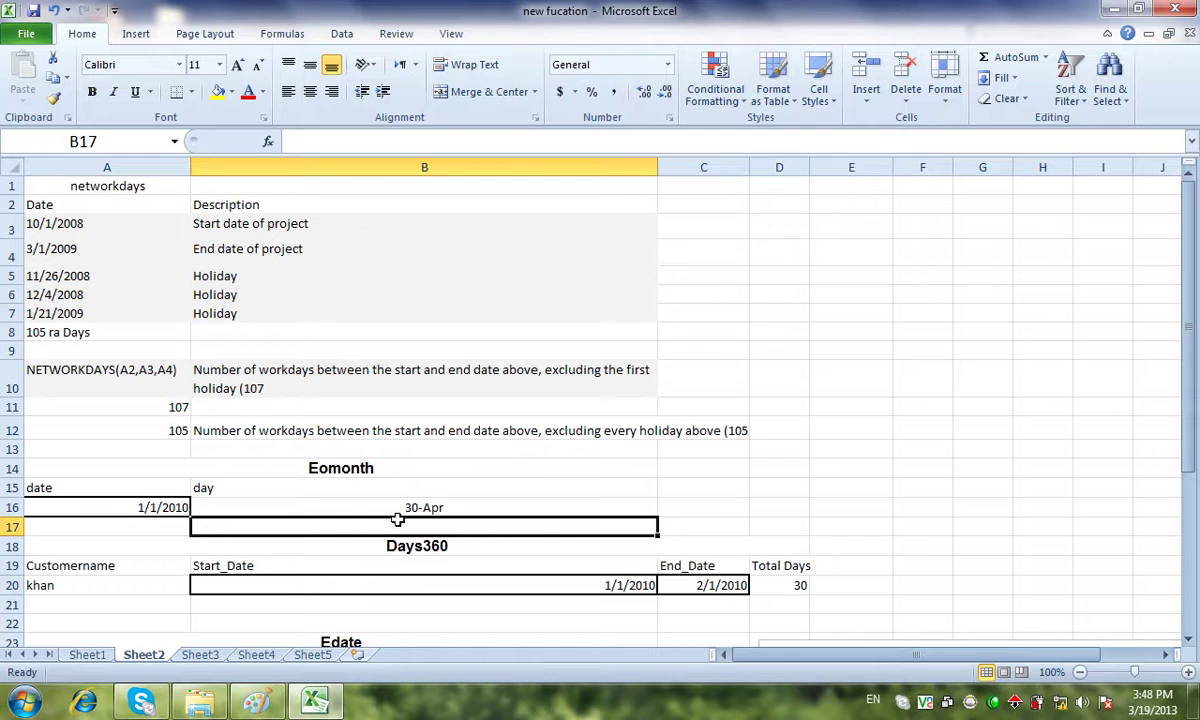
- Replace the formula in B25 of the Edate example with =EDATE(A25,2)
{"action": "left_click", "coordinate": [413, 548]}
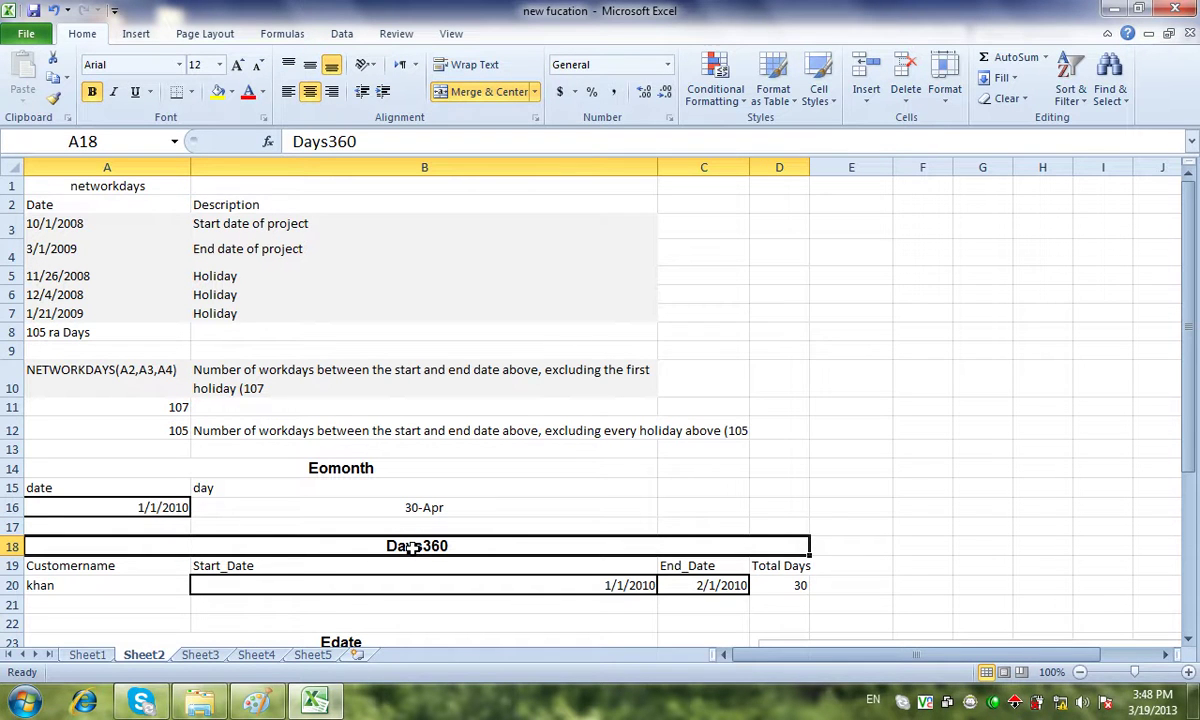
{"action": "key", "text": "Down"}
{"action": "key", "text": "Down"}
{"action": "key", "text": "Down"}
{"action": "key", "text": "Down"}
{"action": "key", "text": "Down"}
{"action": "key", "text": "Down"}
{"action": "key", "text": "Down"}
{"action": "key", "text": "Down"}
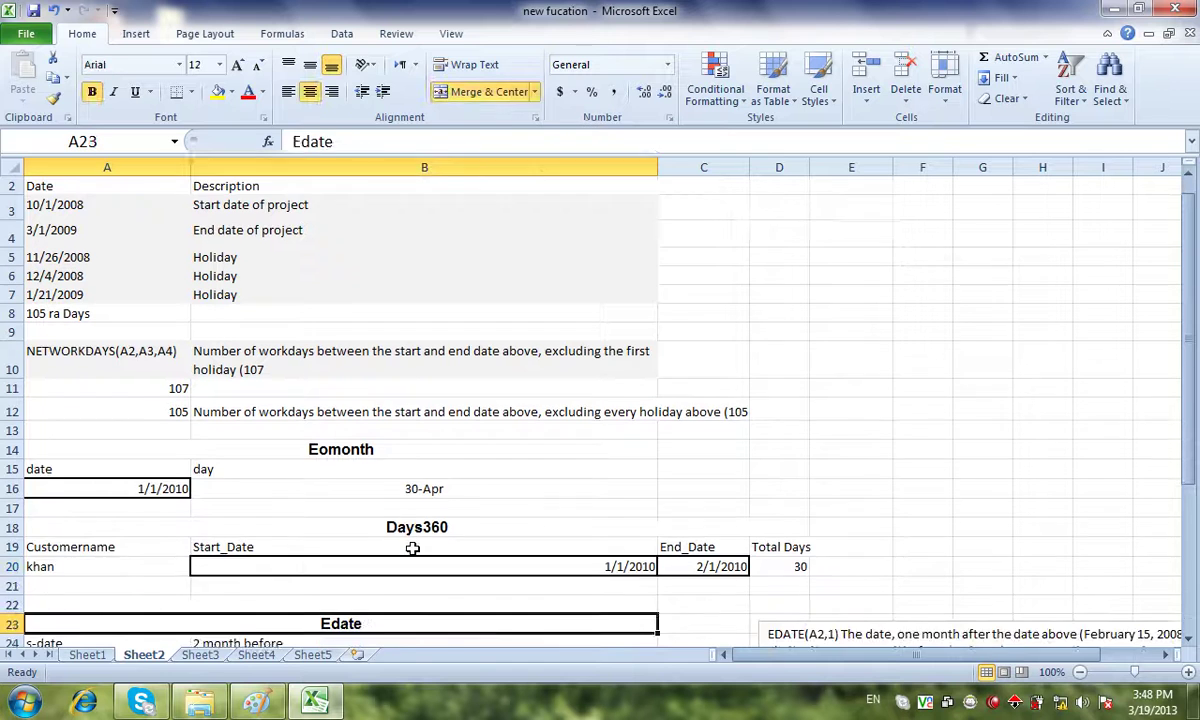
{"action": "key", "text": "Right"}
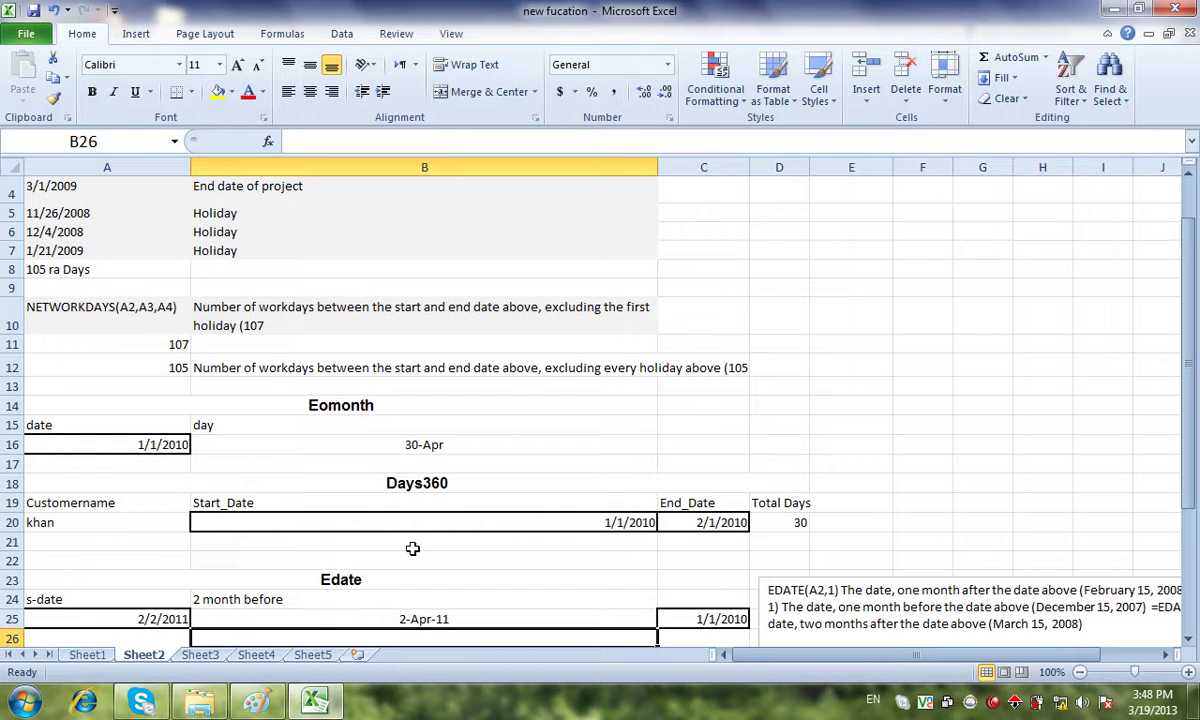
{"action": "key", "text": "Up"}
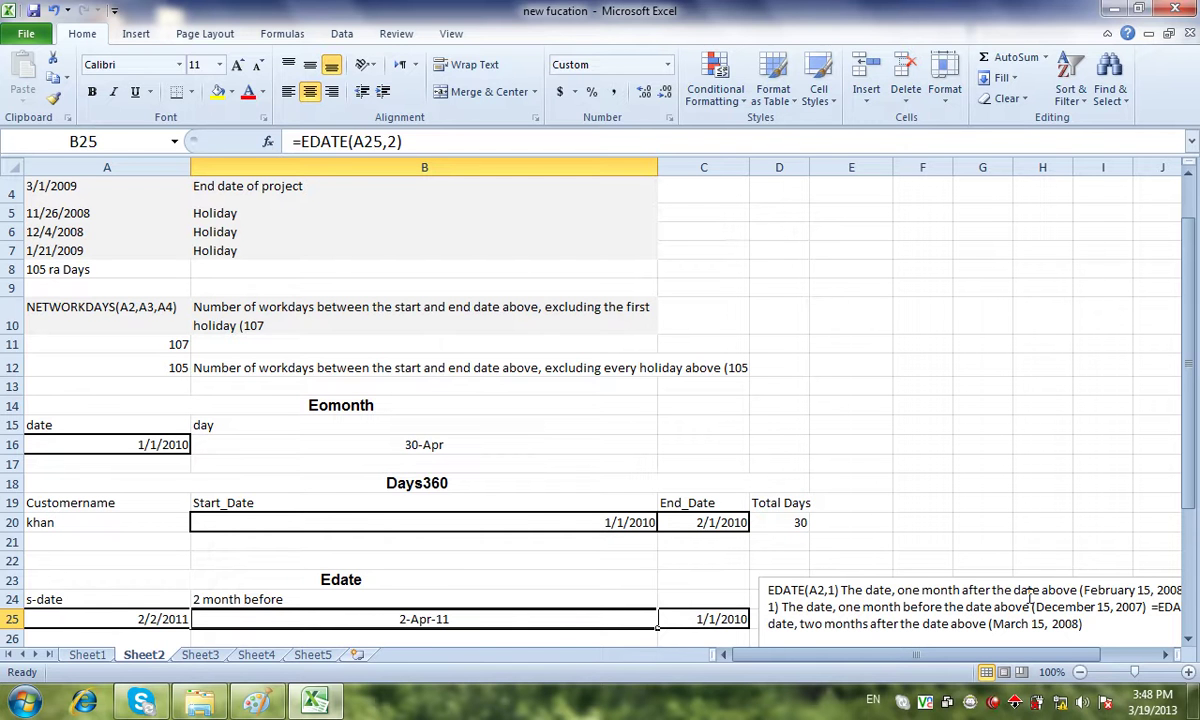
{"action": "type", "text": "="}
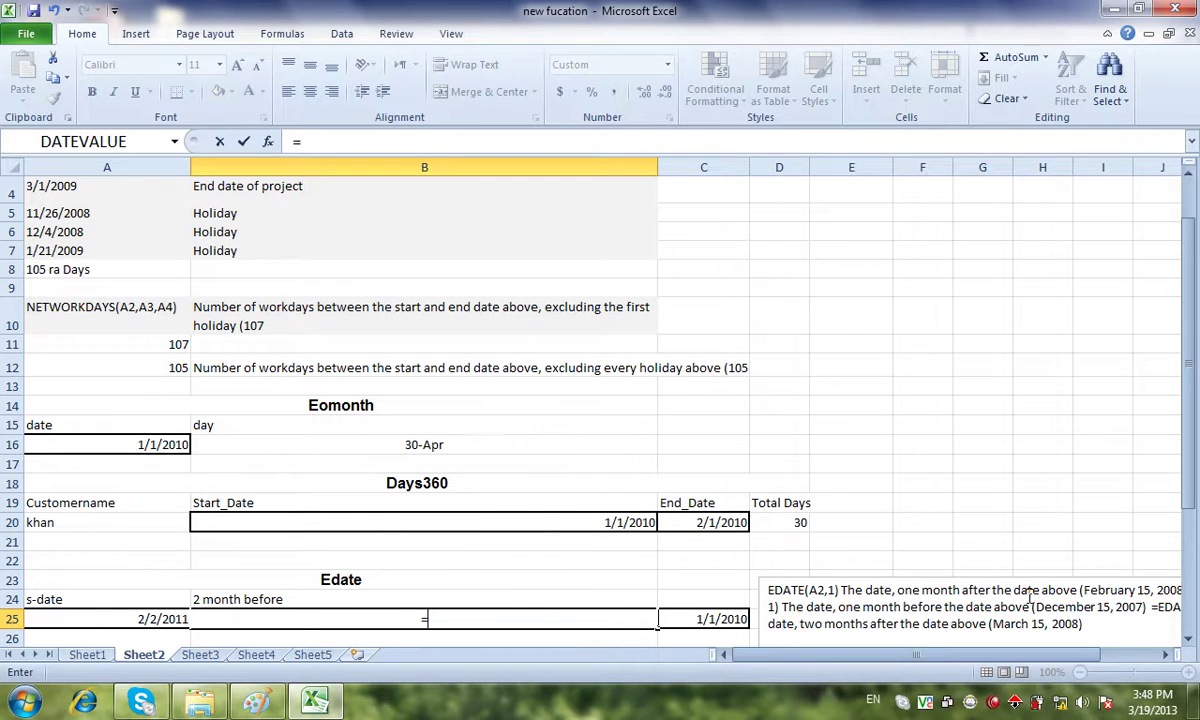
{"action": "type", "text": "ed"}
{"action": "key", "text": "Tab"}
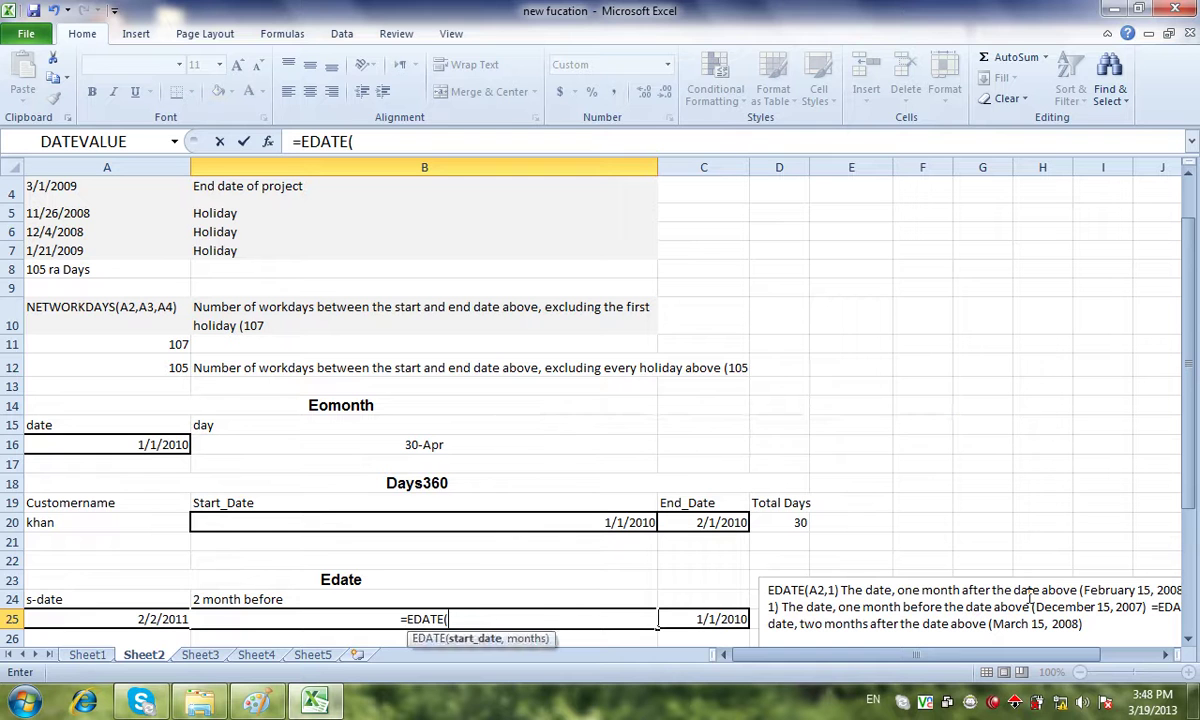
{"action": "left_click", "coordinate": [155, 619]}
{"action": "type", "text": ","}
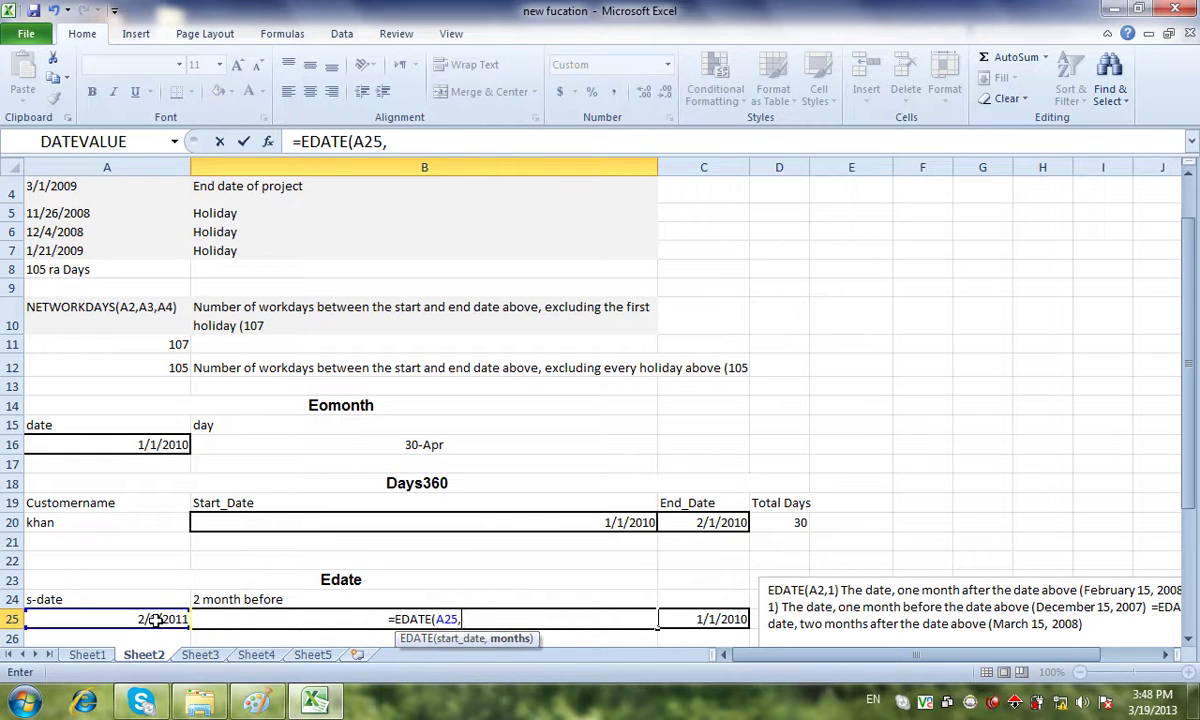
{"action": "type", "text": "2)"}
{"action": "key", "text": "Return"}
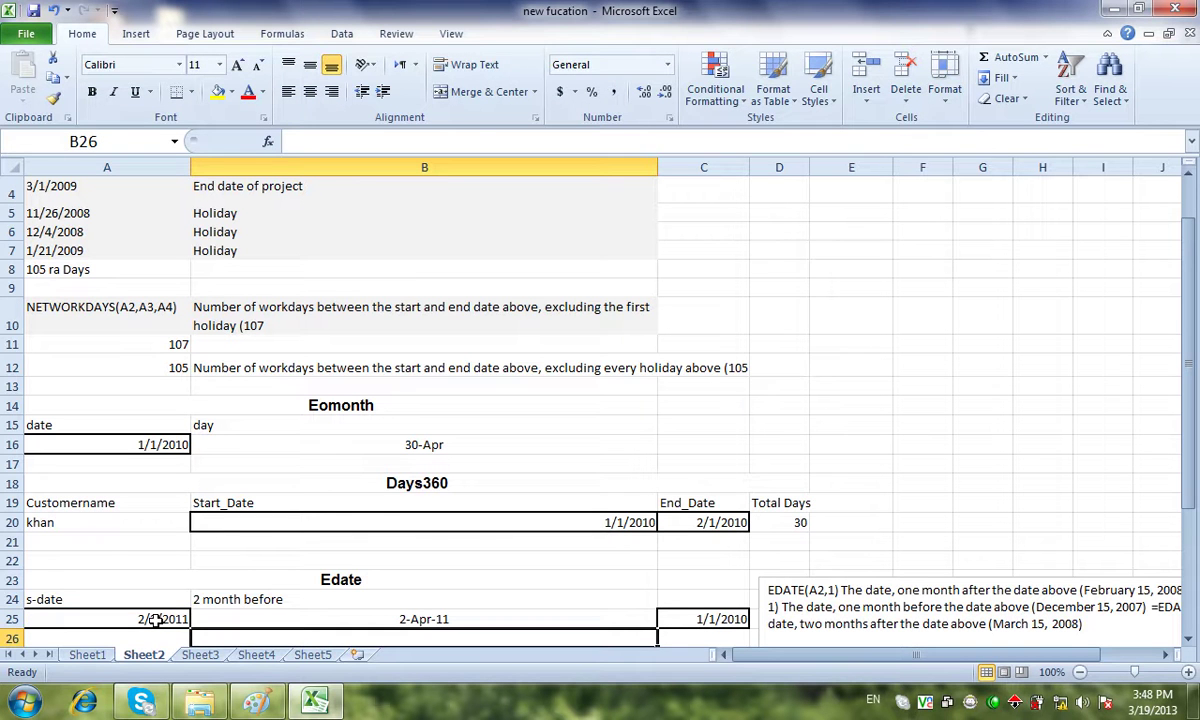
- Search Excel Help for edate and read the EDATE function article with all its definitions expanded in a maximized window
{"action": "left_click", "coordinate": [155, 619]}
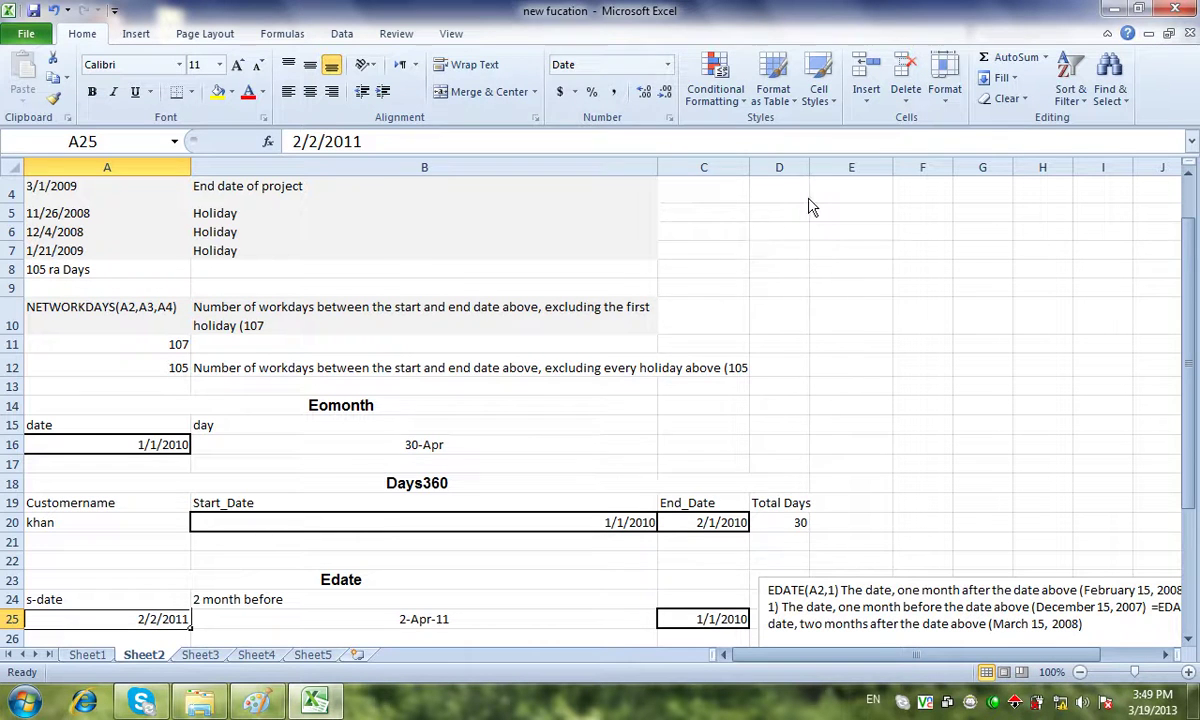
{"action": "key", "text": "F1"}
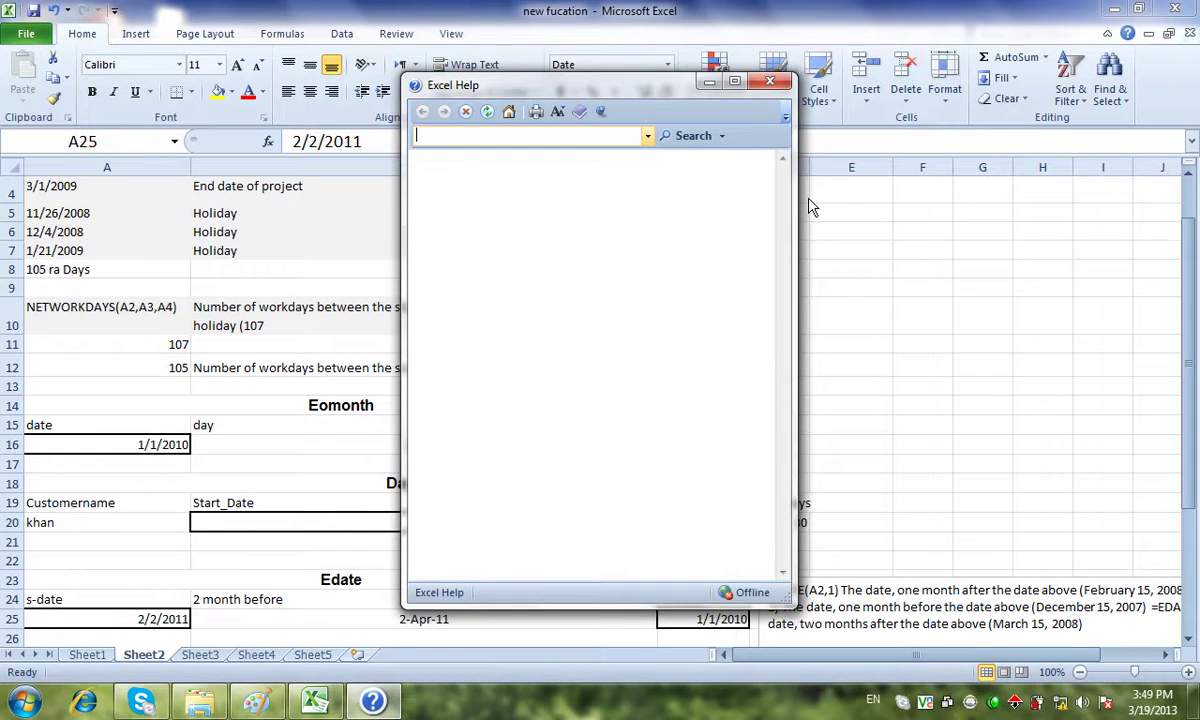
{"action": "type", "text": "edate"}
{"action": "key", "text": "Return"}
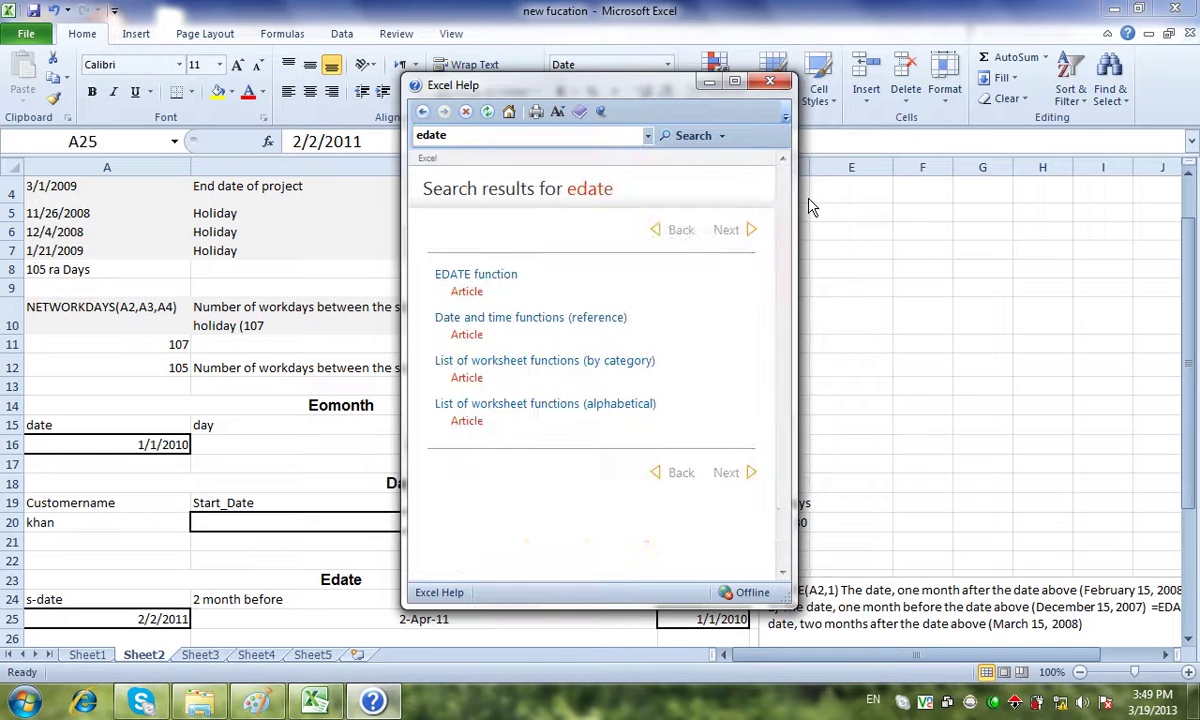
{"action": "left_click", "coordinate": [462, 274]}
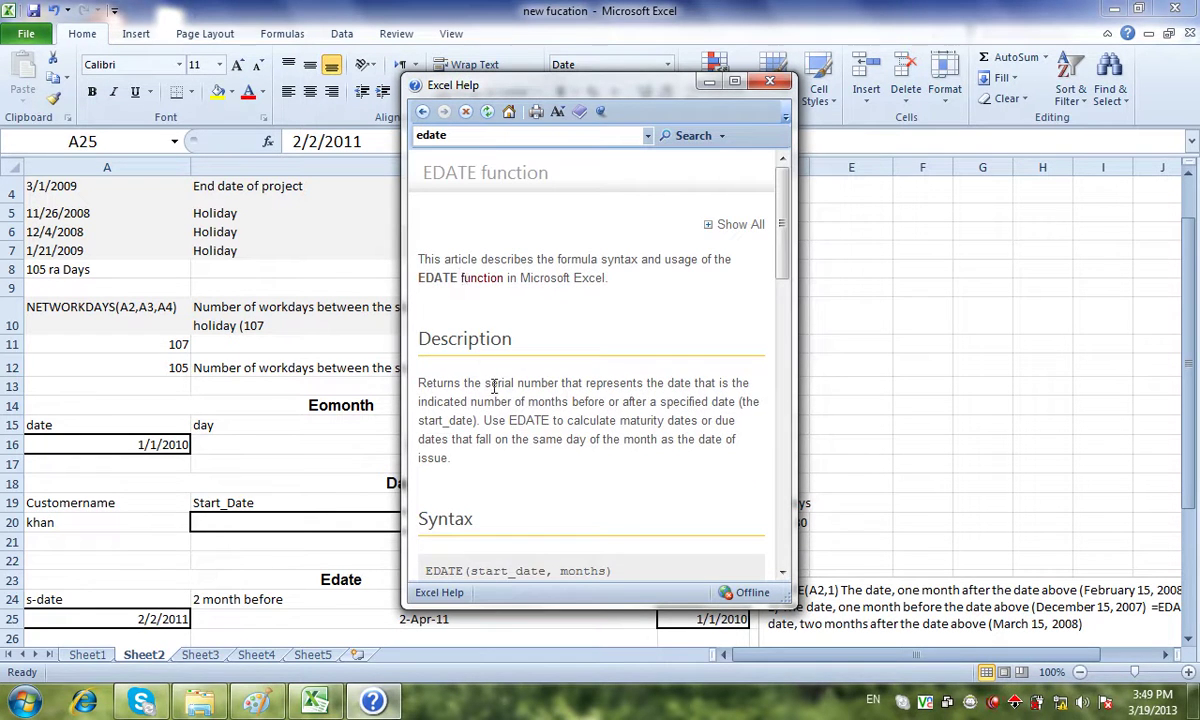
{"action": "left_click_drag", "start_coordinate": [485, 383], "coordinate": [636, 392]}
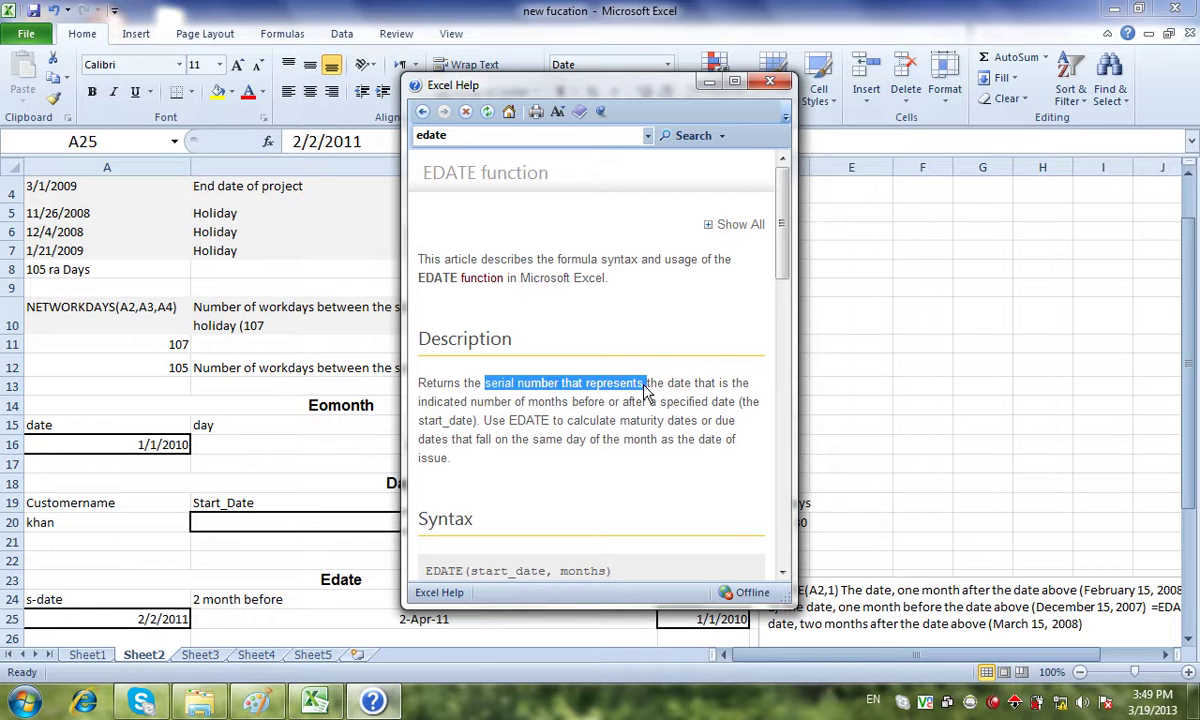
{"action": "double_click", "coordinate": [684, 386]}
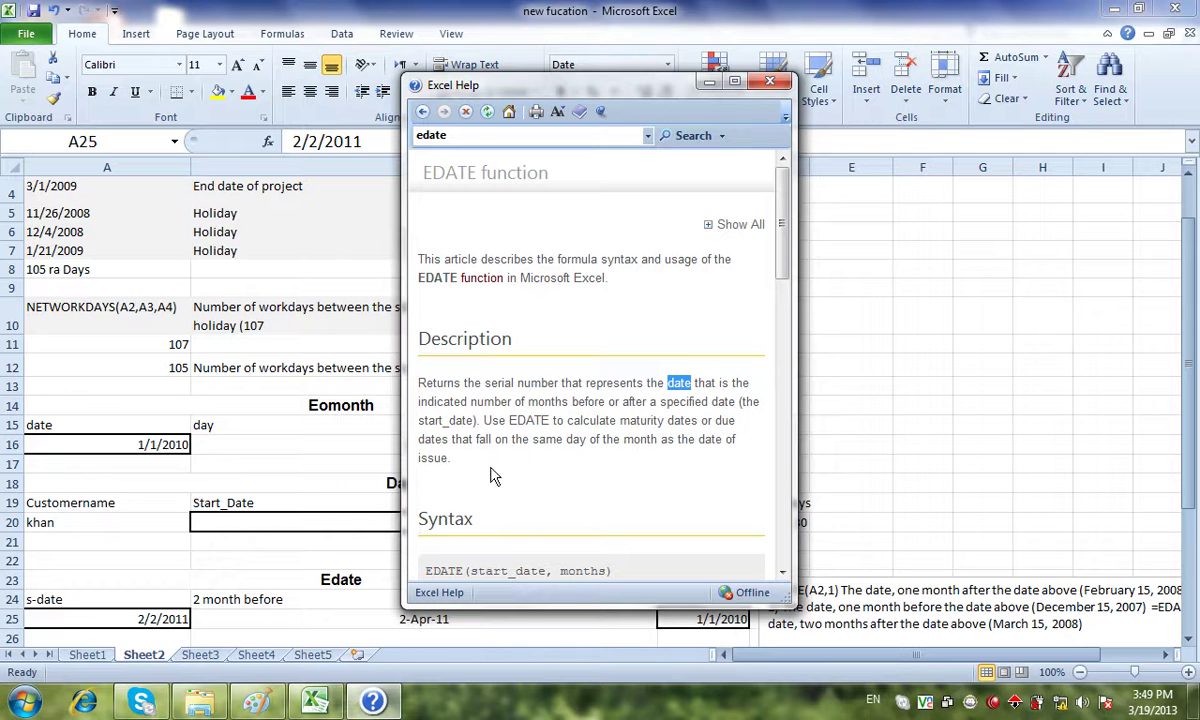
{"action": "left_click", "coordinate": [740, 224]}
{"action": "left_click", "coordinate": [734, 81]}
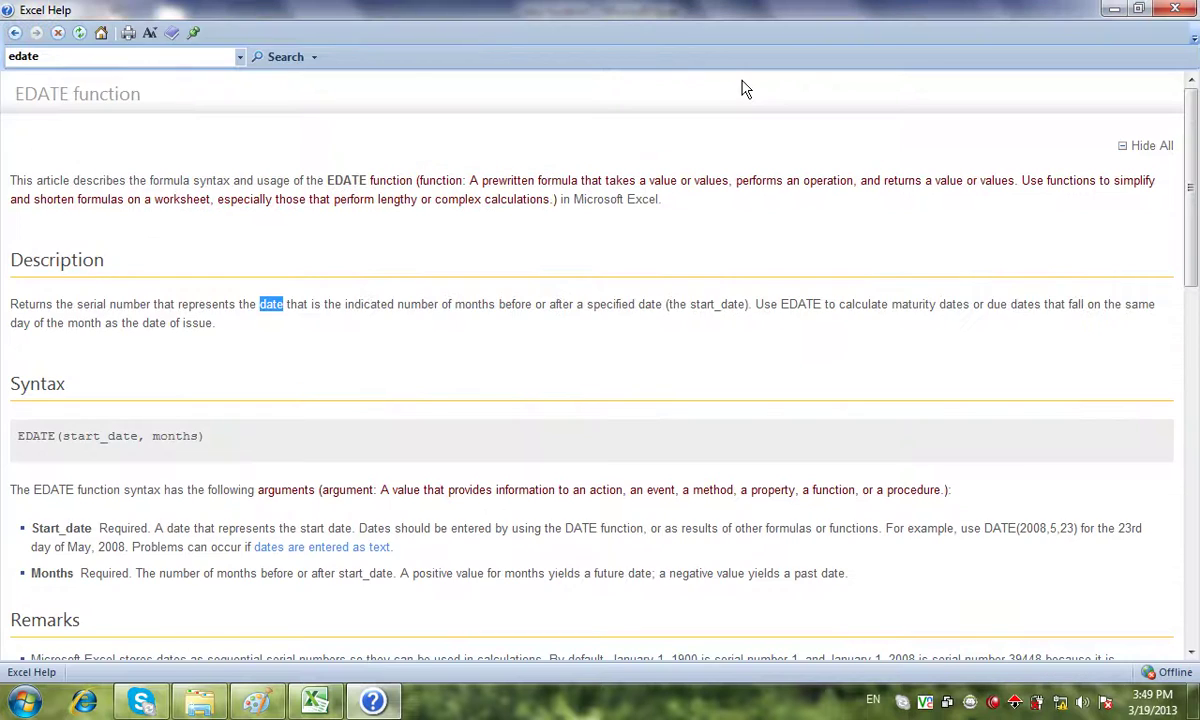
- Return to the new fucation workbook and enter =EDATE(A25,-1) in B25 to get the date one month earlier
{"action": "key", "text": "alt+Tab"}
{"action": "type", "text": "ed"}
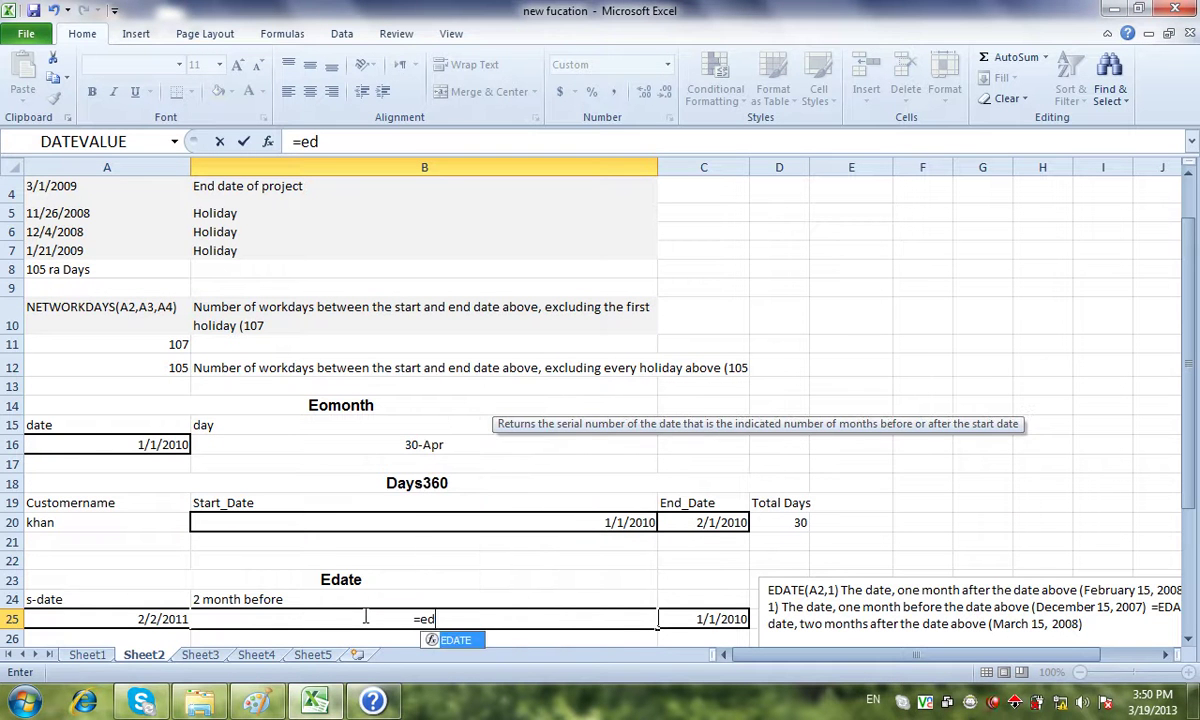
{"action": "key", "text": "Tab"}
{"action": "left_click", "coordinate": [107, 614]}
{"action": "type", "text": ",-1)"}
{"action": "key", "text": "Return"}
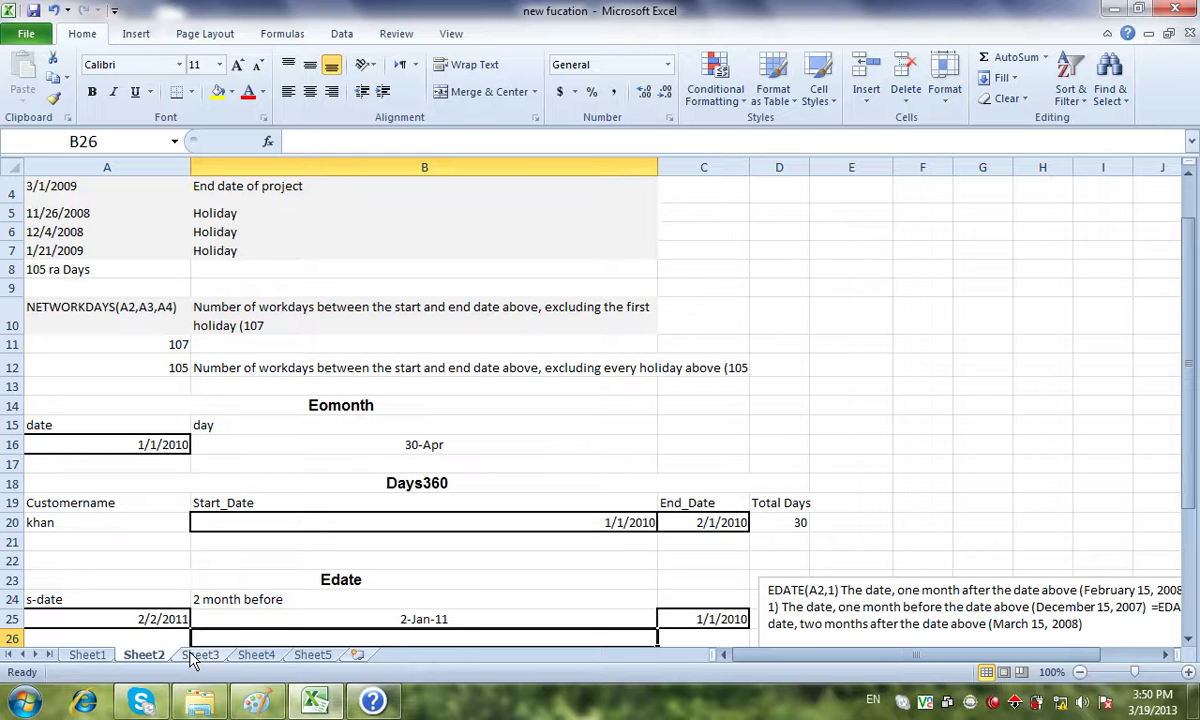
{"action": "left_click", "coordinate": [402, 620]}
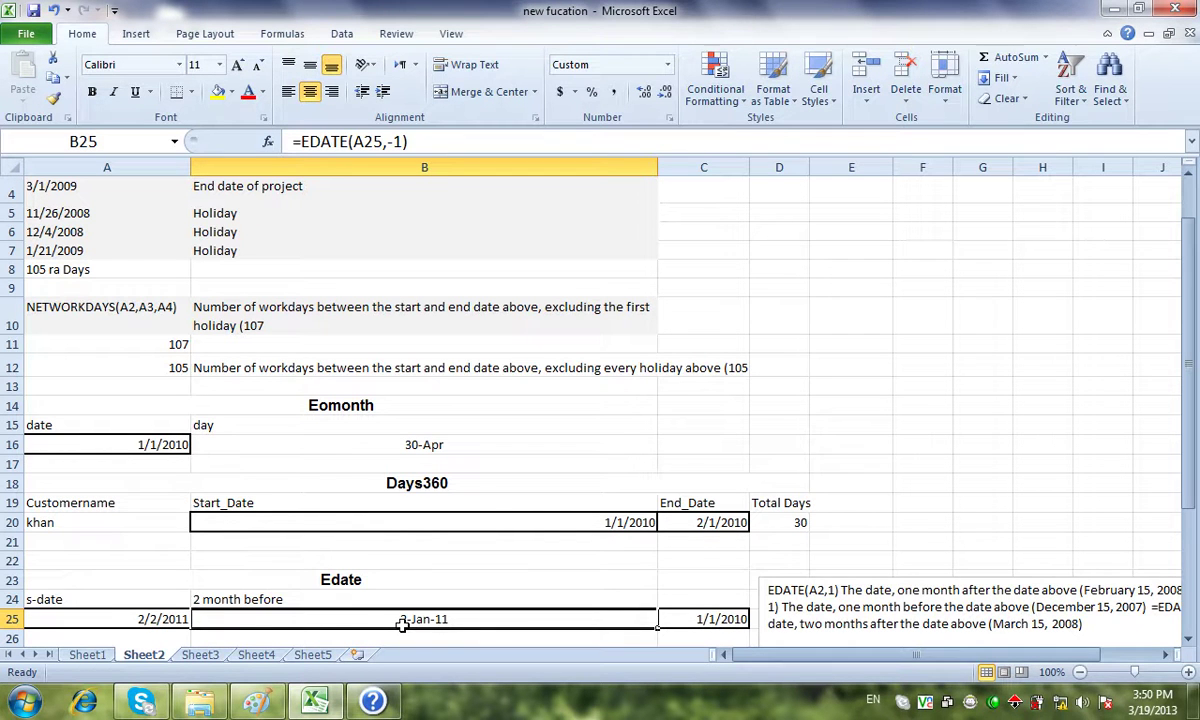
{"action": "left_click", "coordinate": [593, 436]}
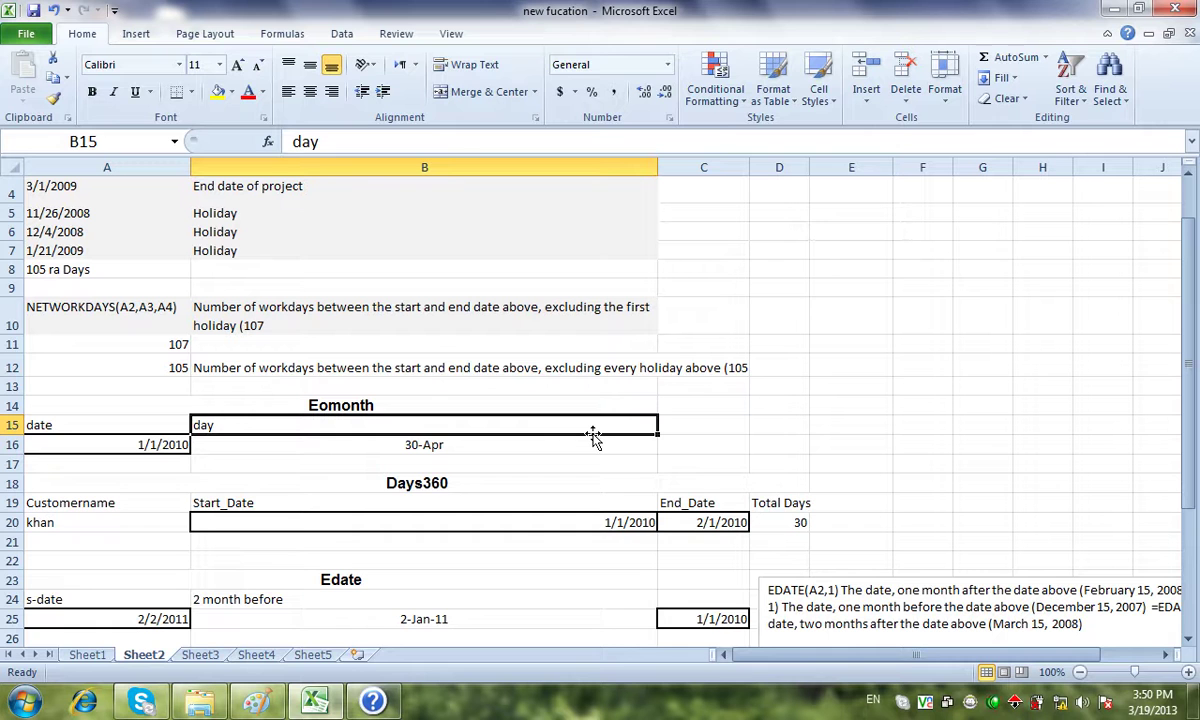
{"action": "type", "text": "1"}
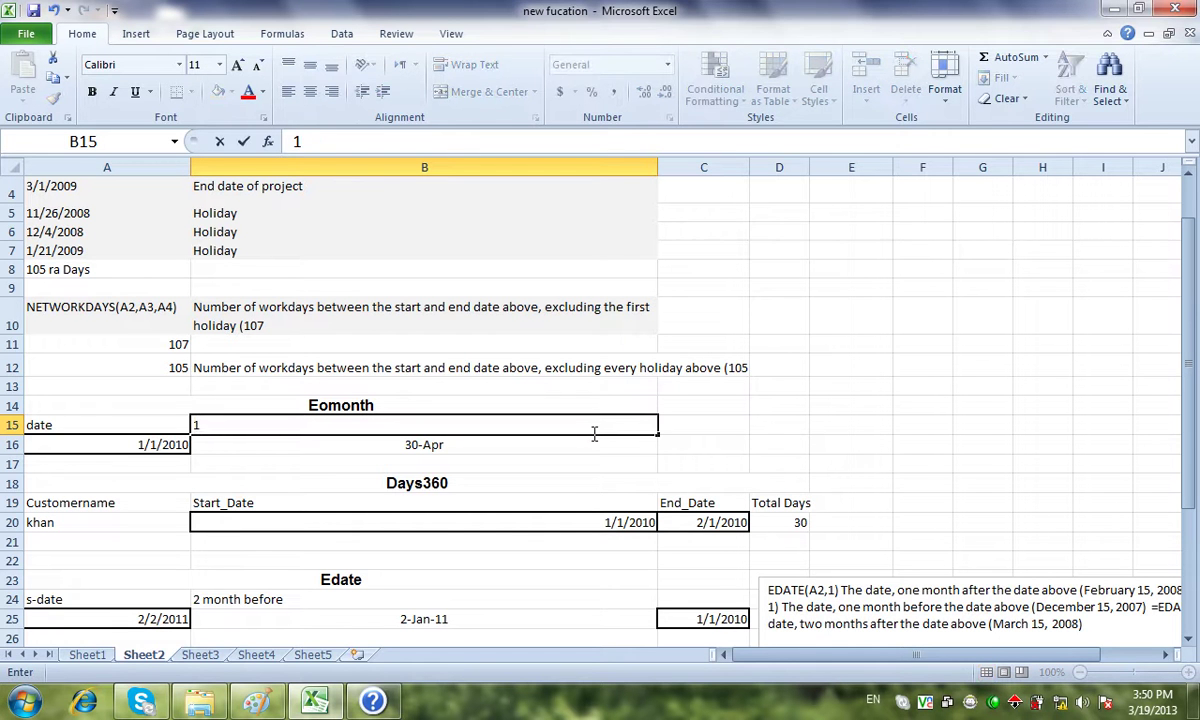
{"action": "key", "text": "BackSpace"}
{"action": "type", "text": "-1"}
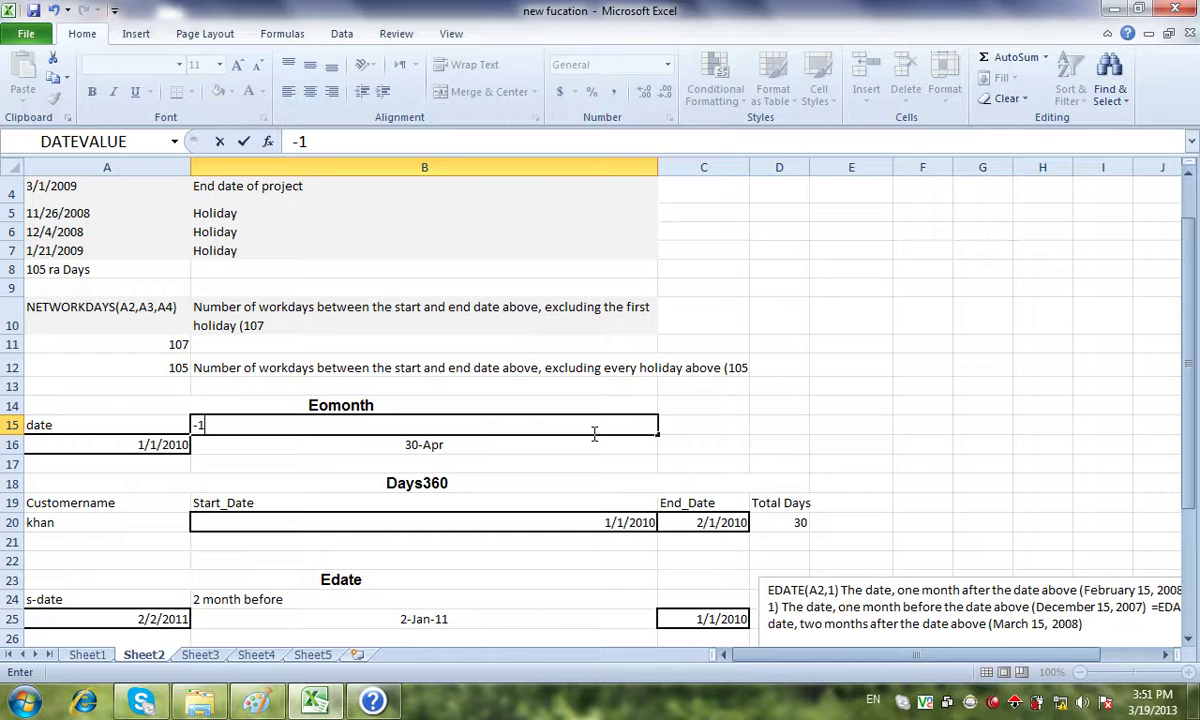
{"action": "key", "text": "Escape"}
- Replace the s-date in A25 of the Edate example with the current date, 3/19/2013
{"action": "left_click", "coordinate": [163, 620]}
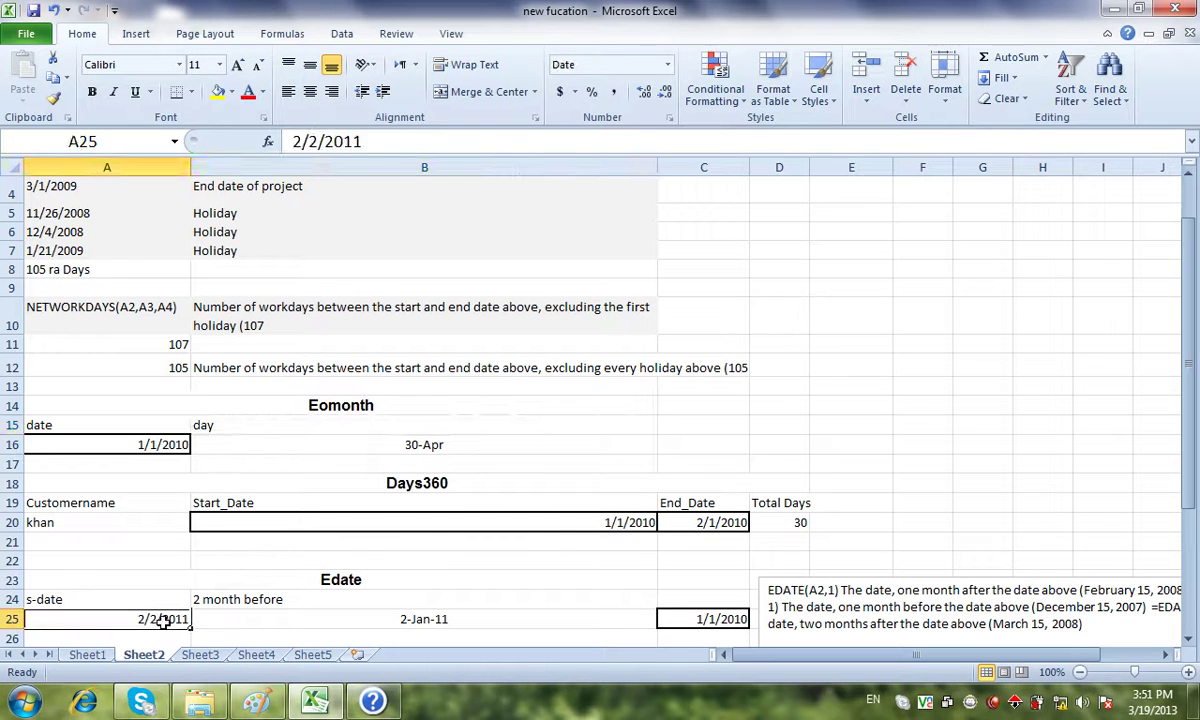
{"action": "key", "text": "Delete"}
{"action": "key", "text": "ctrl+semicolon"}
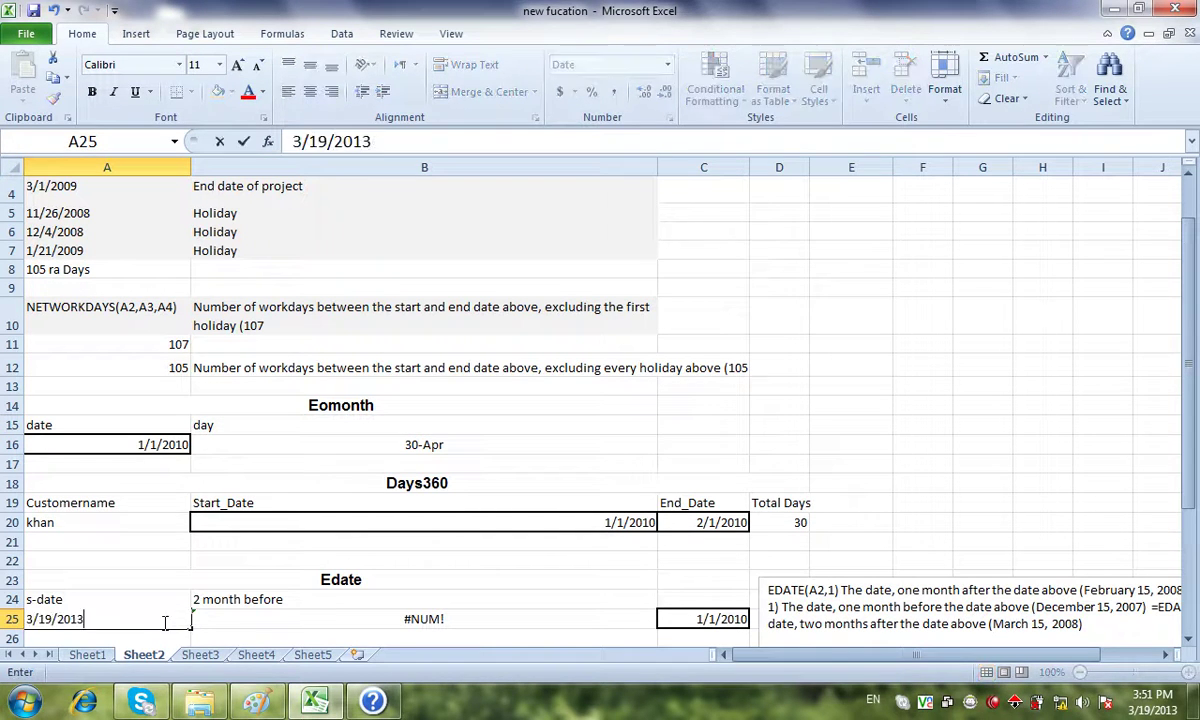
{"action": "left_click", "coordinate": [375, 622]}
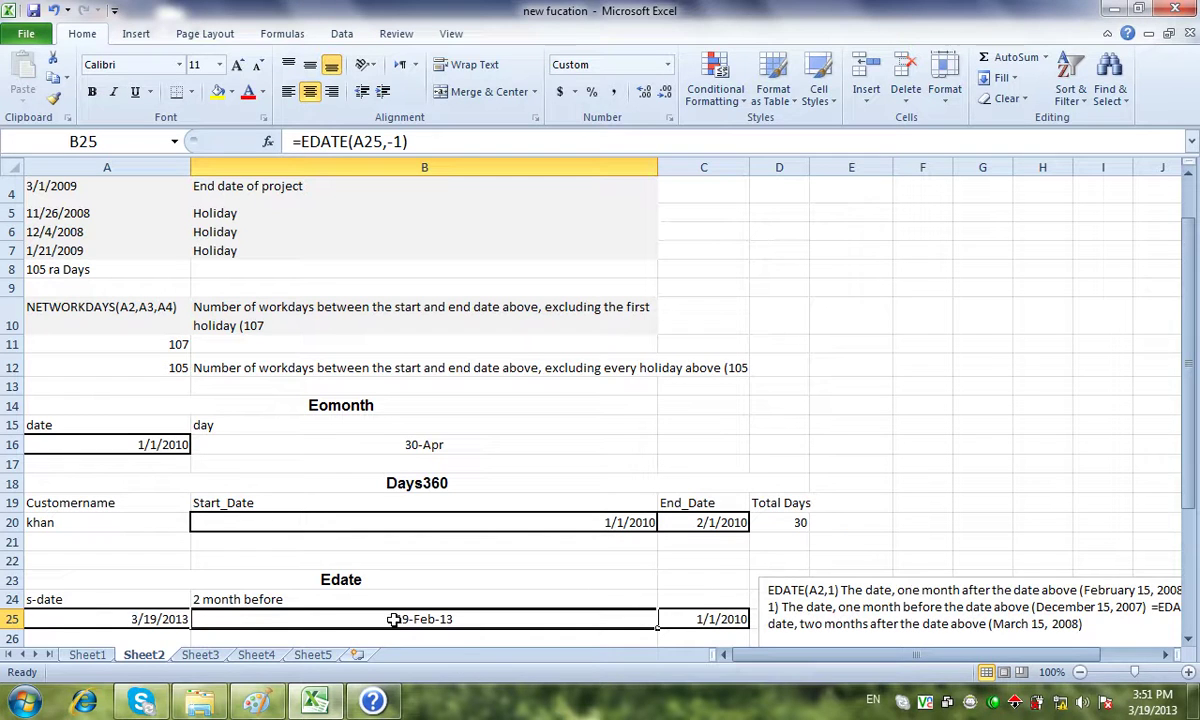
- Change the months argument of the EDATE formula in B25 to 1, giving =EDATE(A25,1)
{"action": "left_click", "coordinate": [410, 145]}
{"action": "key", "text": "BackSpace"}
{"action": "key", "text": "BackSpace"}
{"action": "key", "text": "BackSpace"}
{"action": "type", "text": "1)"}
{"action": "key", "text": "Return"}
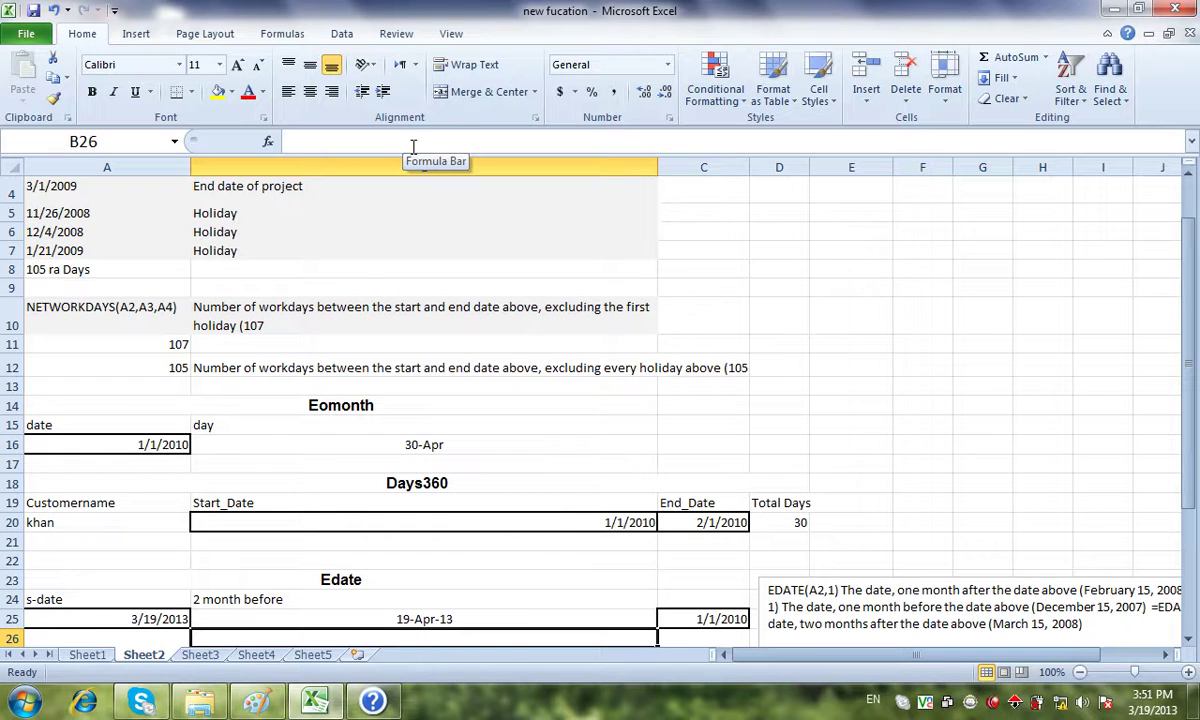
- Make the months argument in B25 negative so the formula reads =EDATE(A25,-1)
{"action": "left_click", "coordinate": [432, 617]}
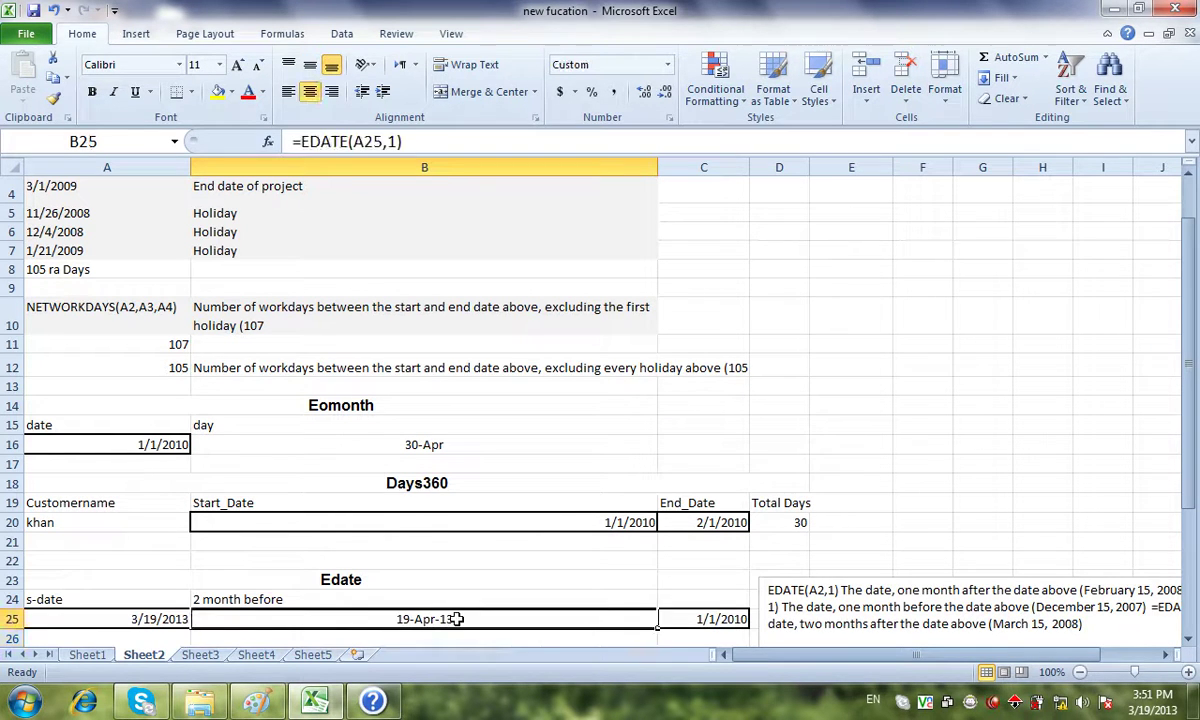
{"action": "left_click", "coordinate": [388, 141]}
{"action": "type", "text": "-"}
{"action": "left_click", "coordinate": [427, 147]}
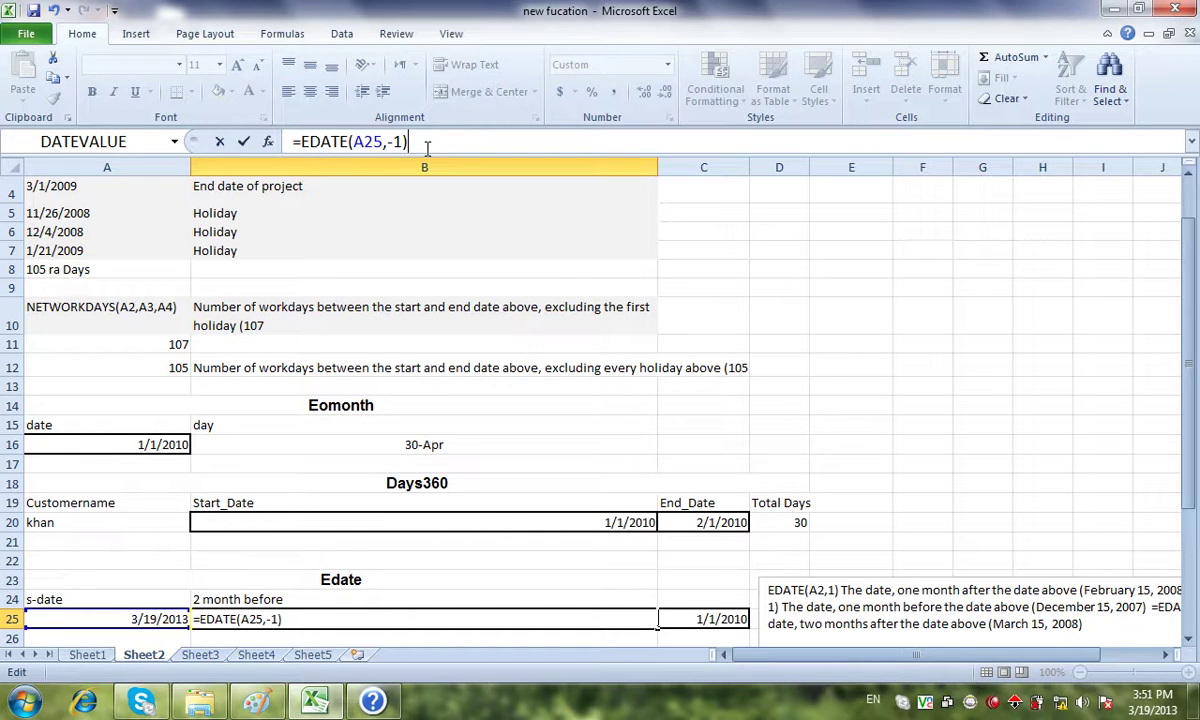
{"action": "key", "text": "Return"}
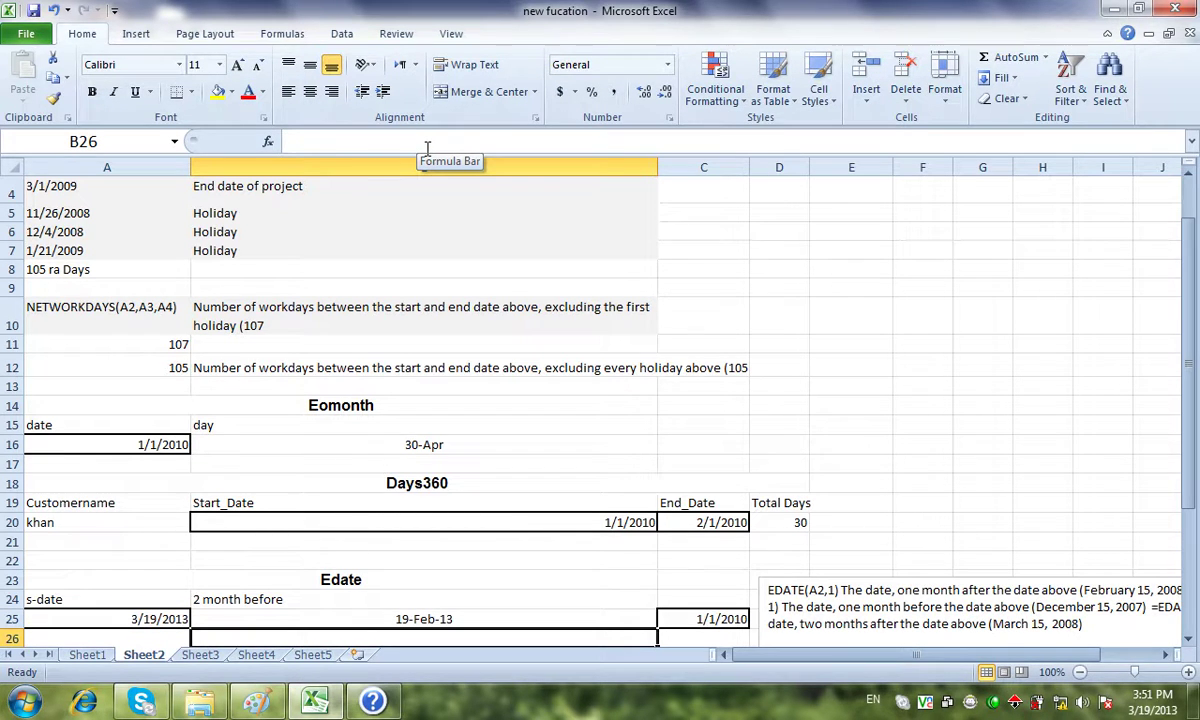
- Close the new fucation workbook without saving, along with the Excel files folder window and the untitled Paint drawing
{"action": "left_click", "coordinate": [1174, 8]}
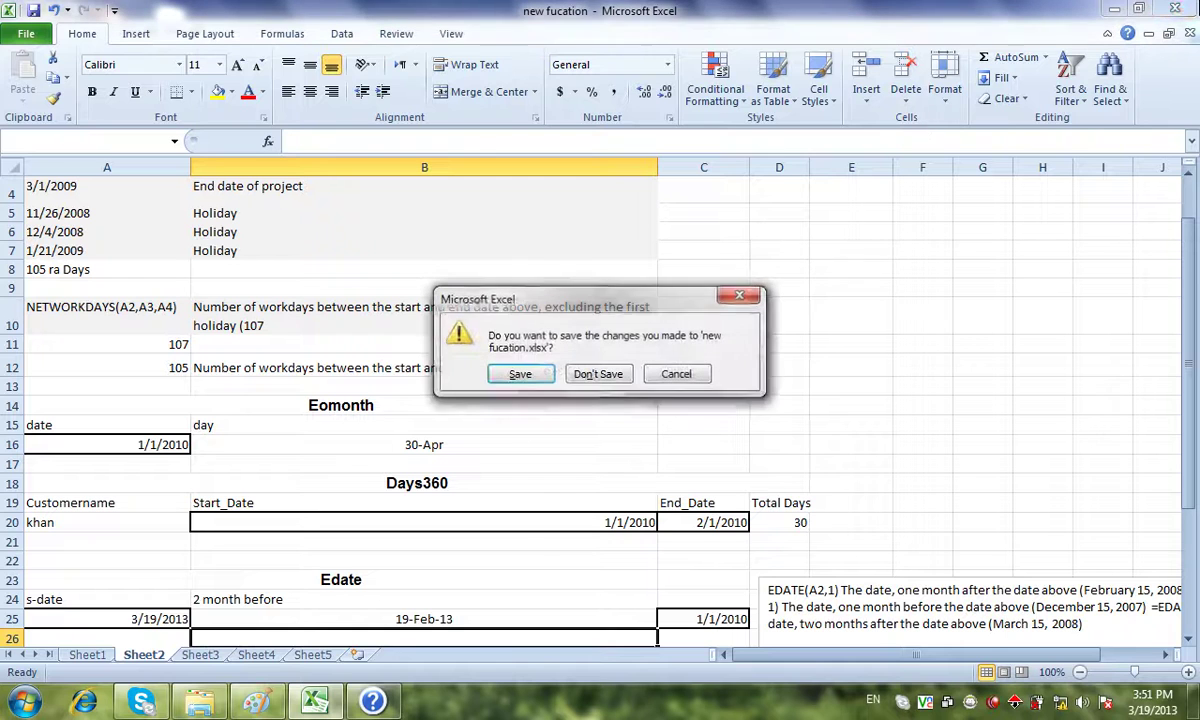
{"action": "left_click", "coordinate": [603, 374]}
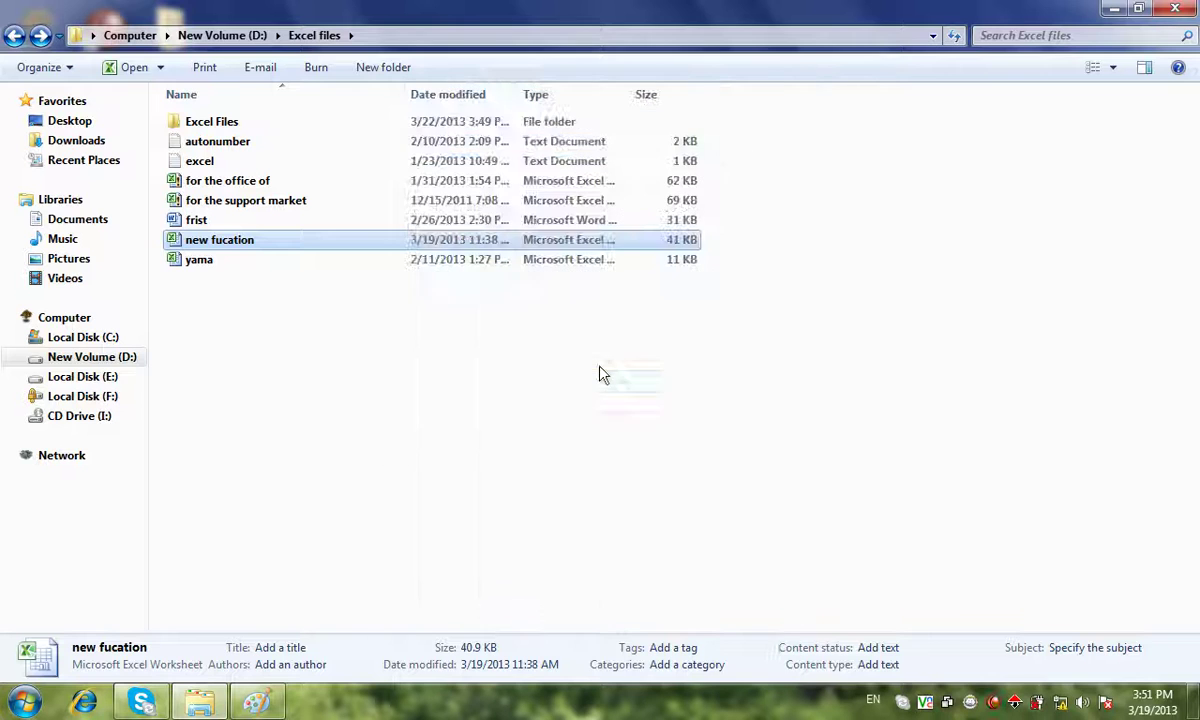
{"action": "left_click", "coordinate": [1174, 8]}
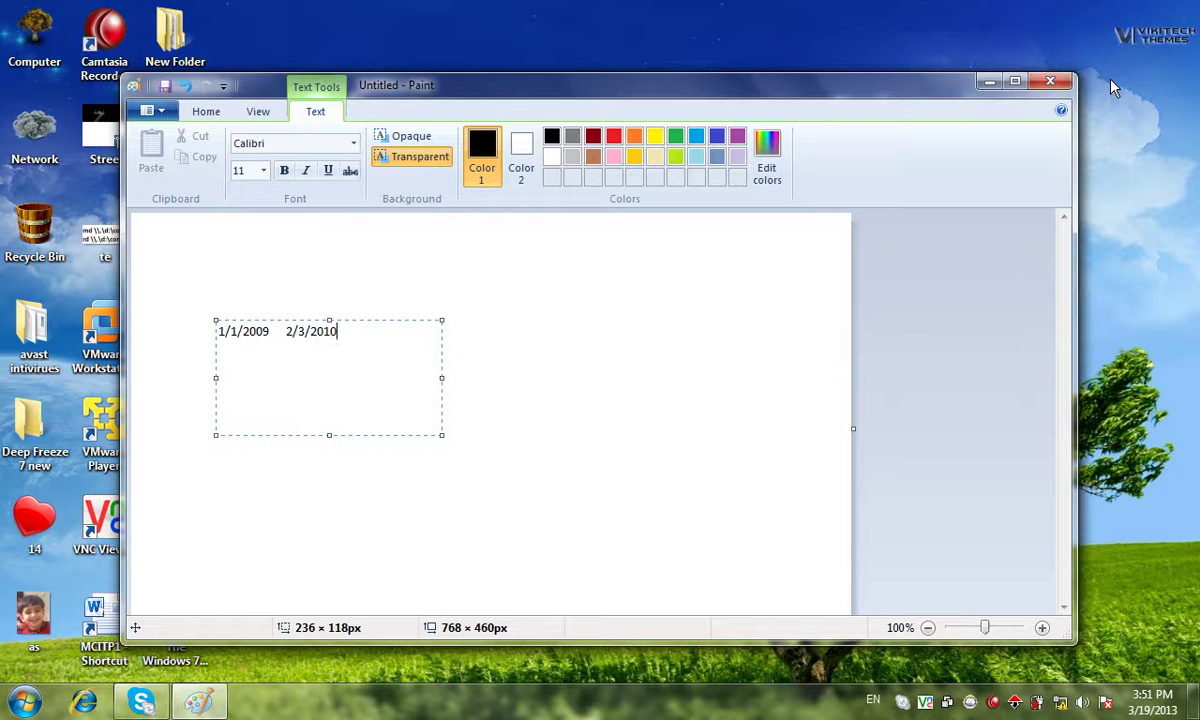
{"action": "left_click", "coordinate": [1048, 88]}
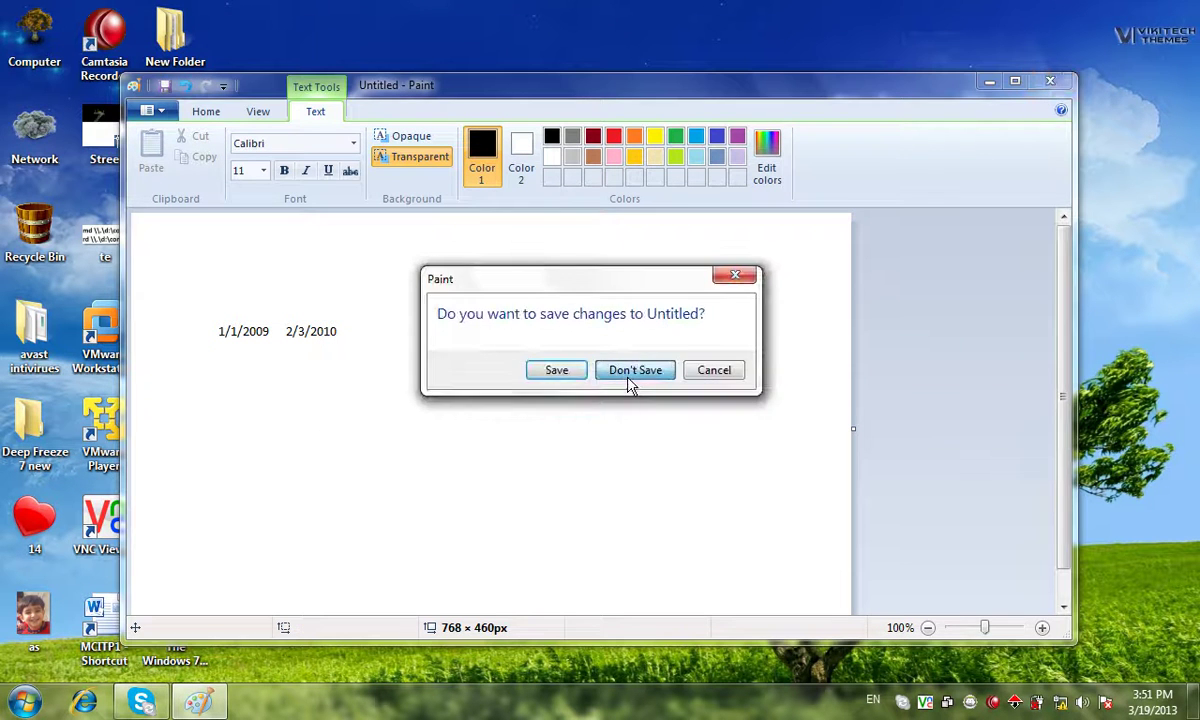